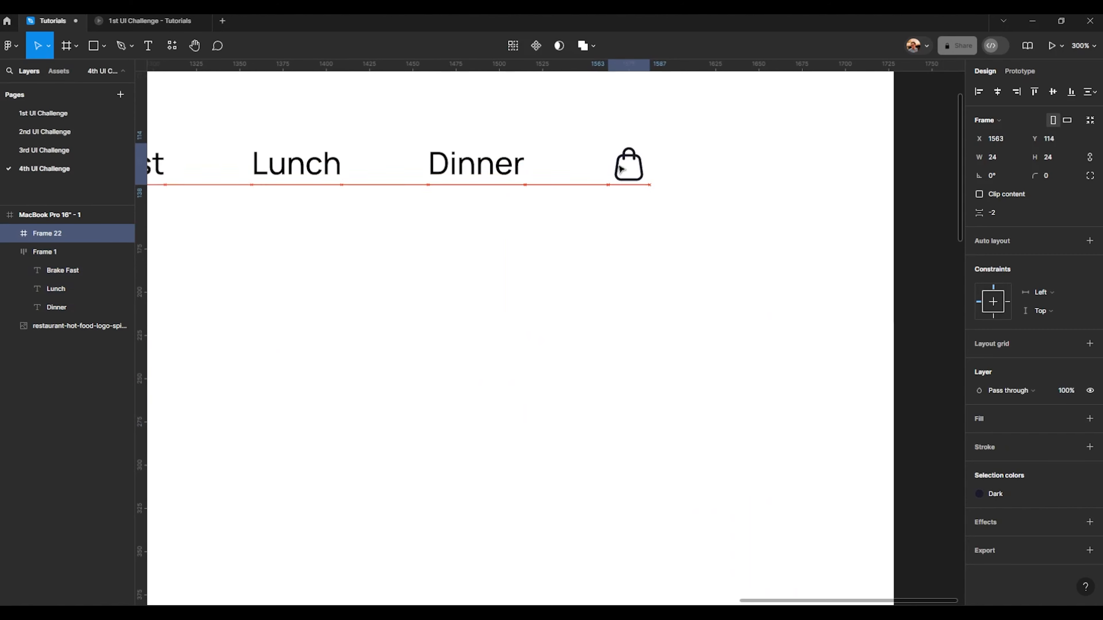
- Draw an 8 × 8 circle as a notification badge on the upper-right corner of the shopping bag icon
scroll(621, 170, "down", 1)
scroll(447, 281, "up", 3)
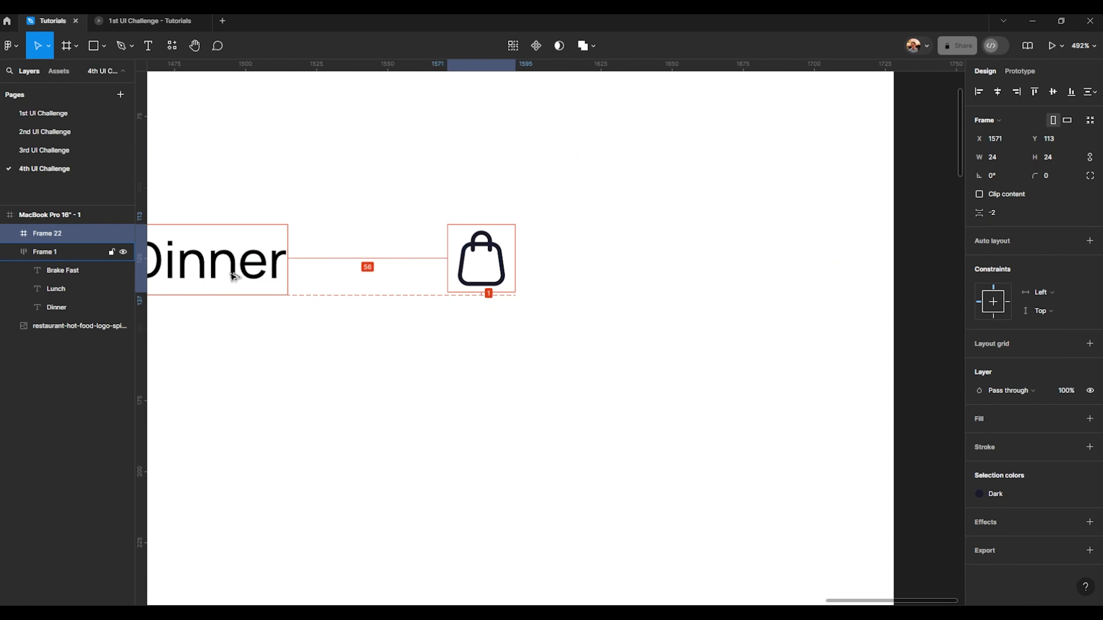
scroll(352, 298, "down", 3)
left_click(726, 277)
scroll(320, 278, "up", 5)
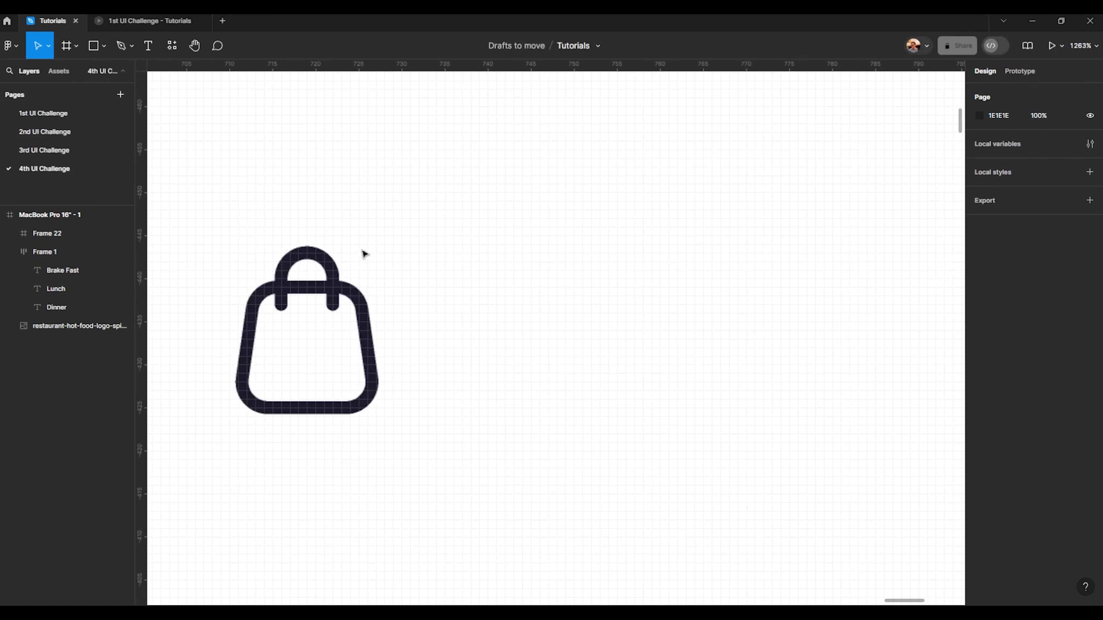
left_click(104, 51)
left_click(74, 115)
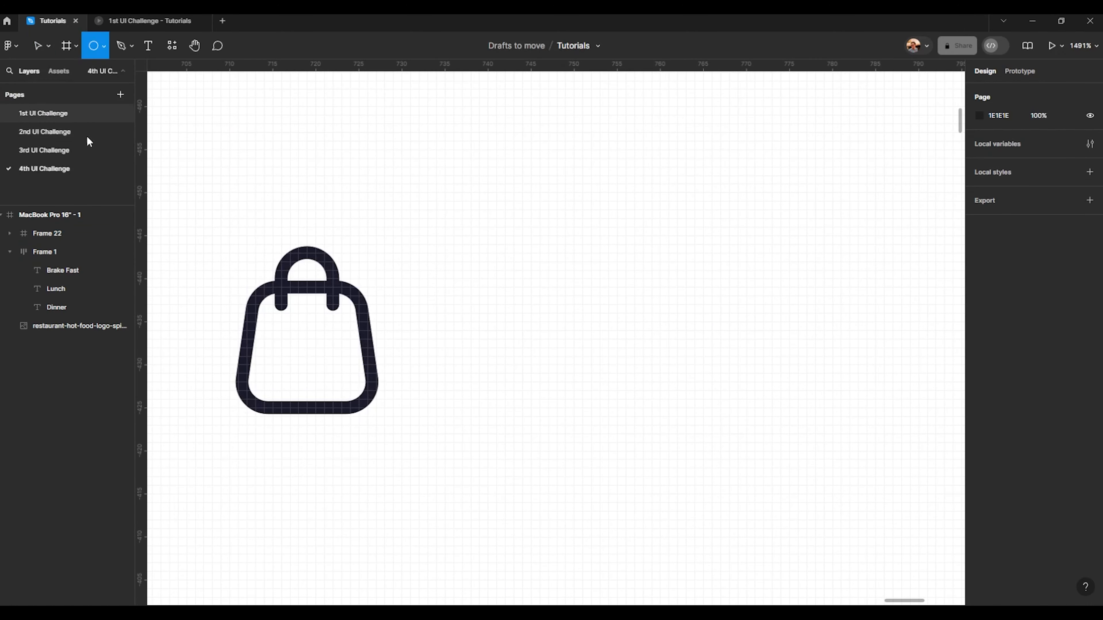
scroll(230, 331, "up", 2)
left_click_drag(466, 241, 435, 259)
left_click_drag(481, 199, 496, 183)
left_click_drag(449, 248, 455, 251)
- Fill the badge circle with orange F8AA2C sampled from the logo's flame and nudge the circle 1 px to the right
scroll(599, 257, "down", 15)
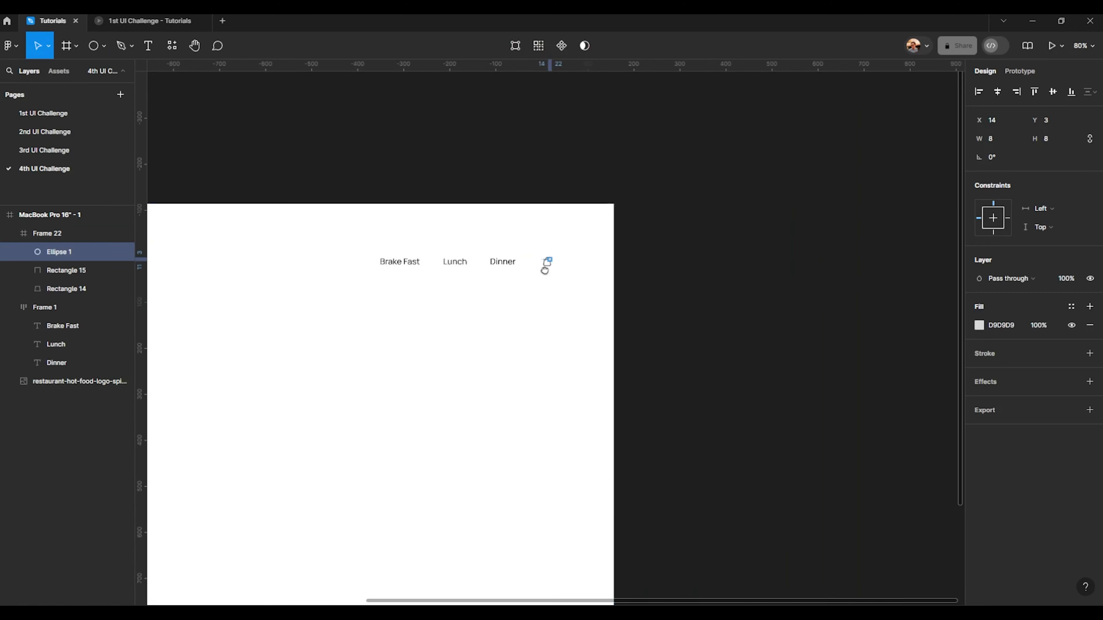
scroll(293, 261, "up", 4)
scroll(293, 263, "down", 4)
scroll(424, 249, "up", 10)
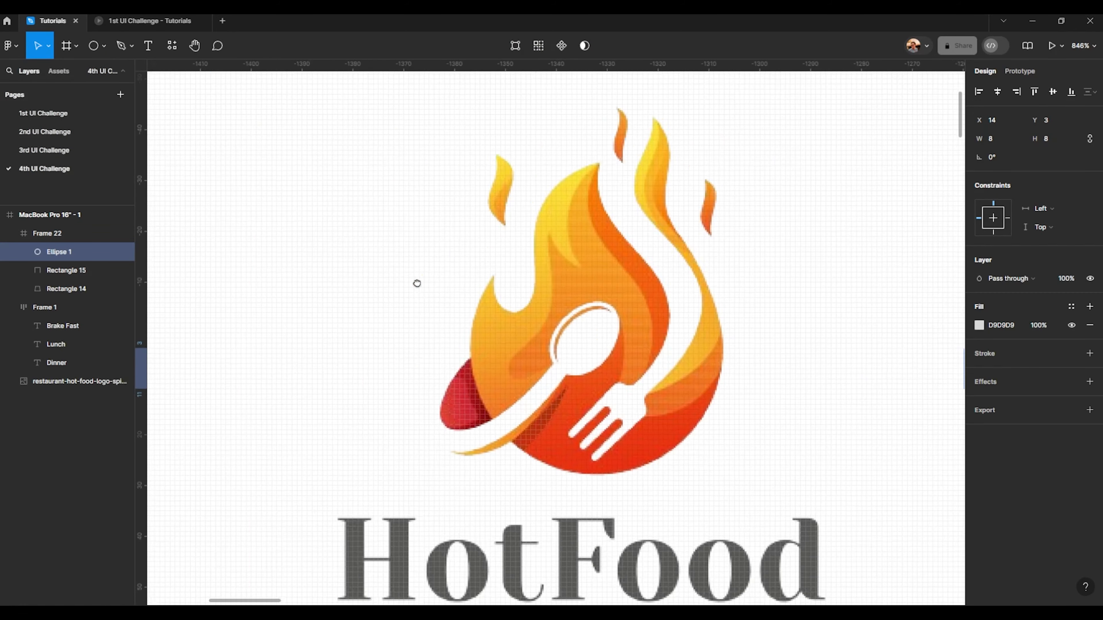
left_click(978, 325)
left_click(843, 467)
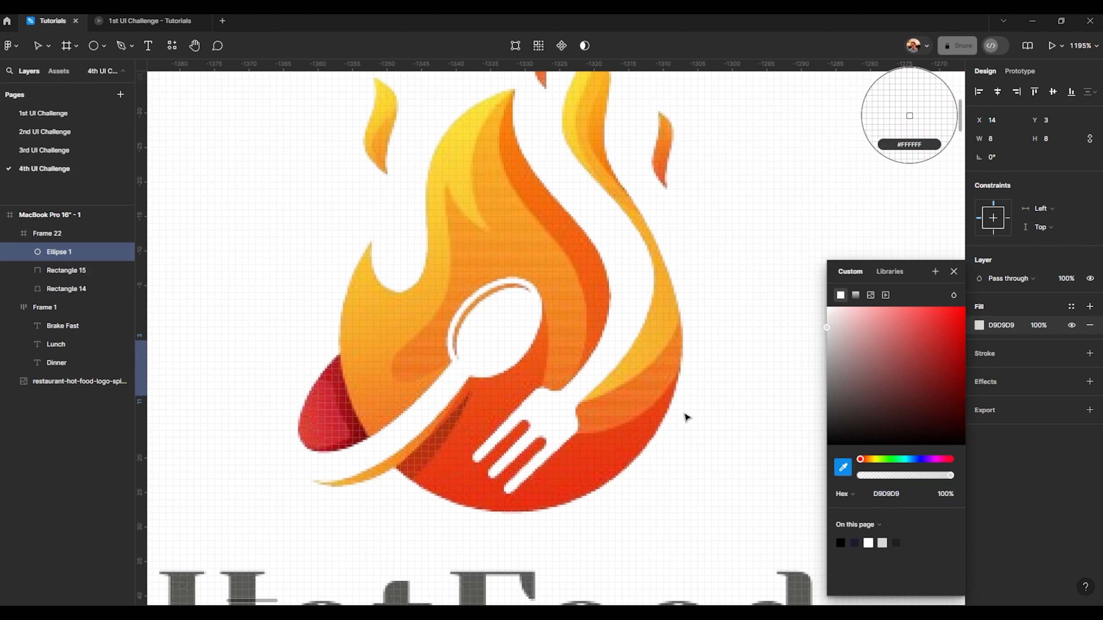
left_click(389, 320)
scroll(290, 277, "down", 2)
scroll(299, 277, "down", 12)
scroll(438, 268, "up", 6)
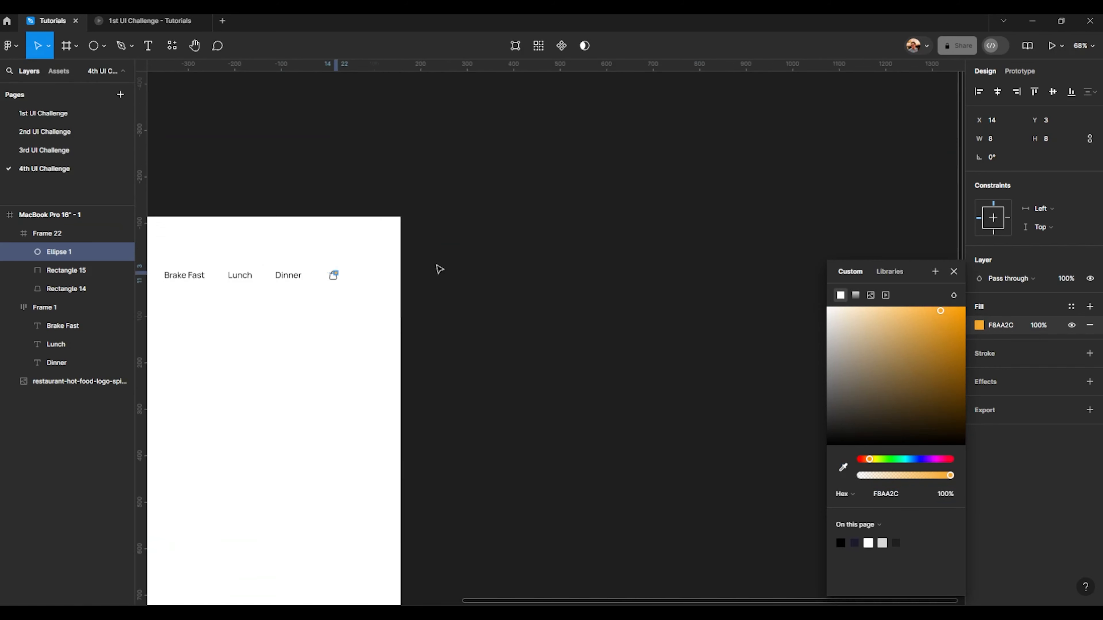
scroll(333, 268, "up", 9)
key("Right")
- Set the stroke color of the shopping bag's body and handle shapes to 1A1A1A
left_click(413, 284)
left_click(309, 327, "shift")
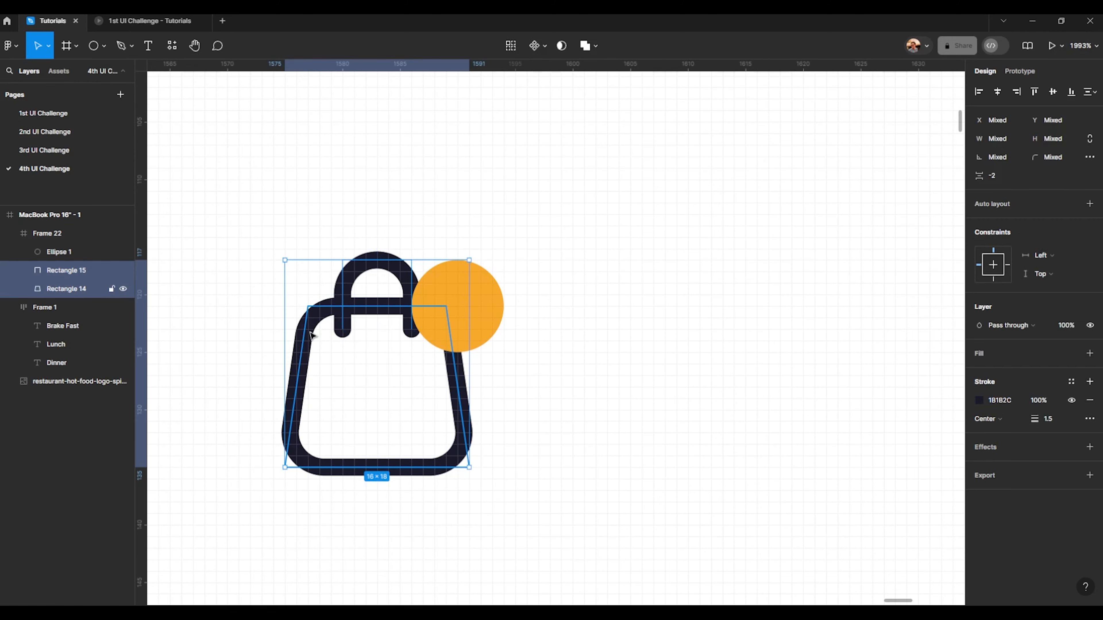
scroll(497, 303, "down", 15)
scroll(361, 333, "up", 4)
left_click_drag(313, 350, 868, 315)
scroll(529, 339, "up", 3)
scroll(546, 330, "down", 9)
scroll(825, 332, "up", 9)
left_click(979, 401)
left_click_drag(881, 422, 825, 433)
scroll(816, 305, "up", 5)
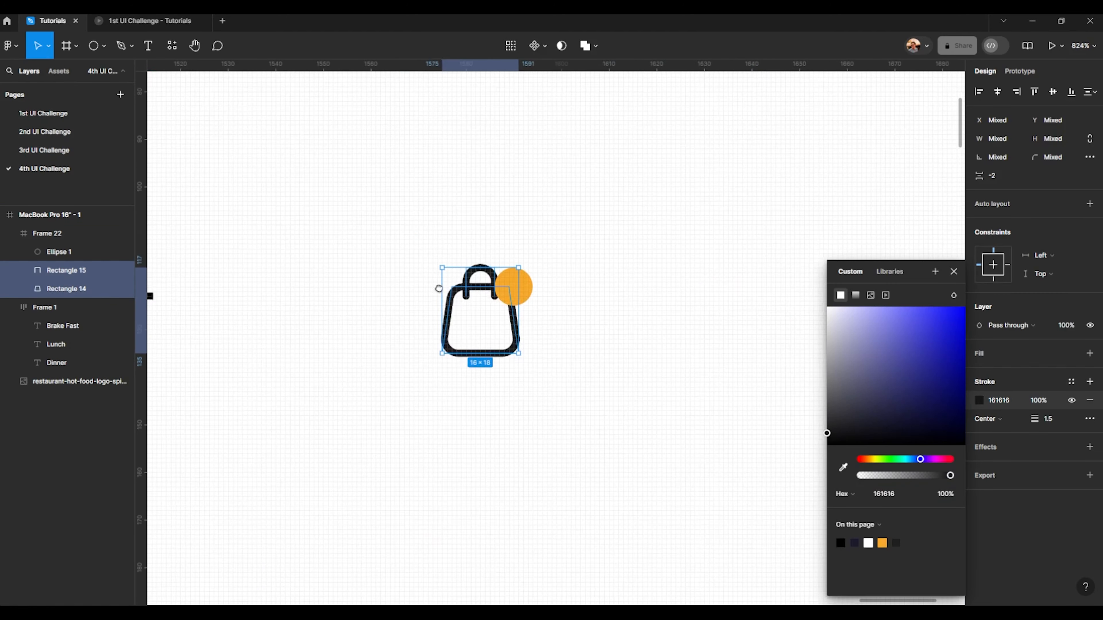
scroll(489, 373, "up", 3)
left_click(890, 493)
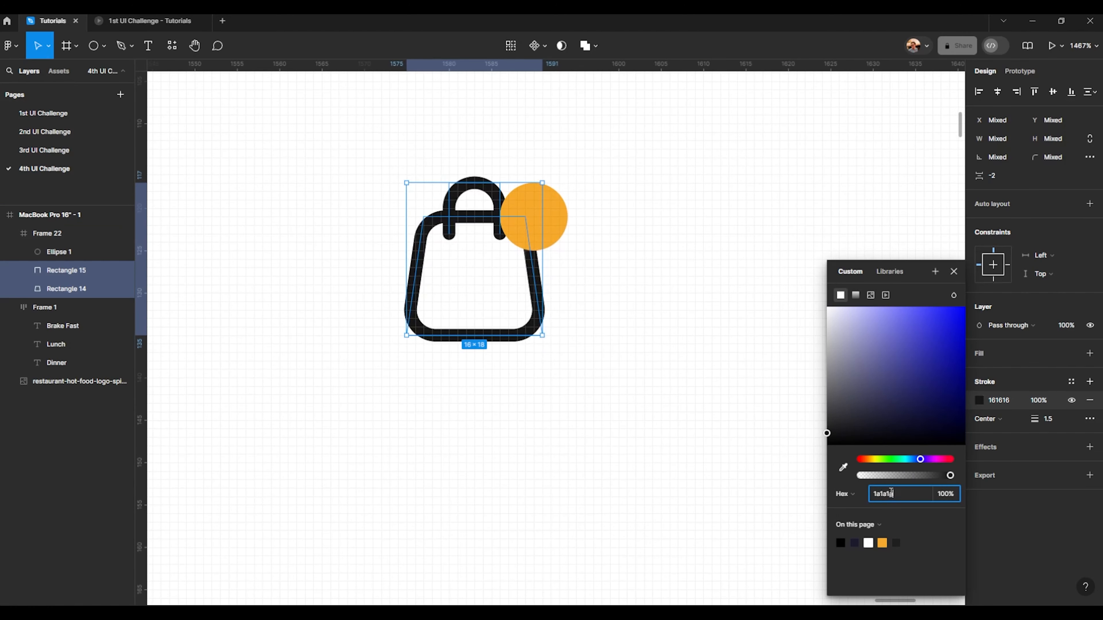
type("1a1a1a")
key("Return")
scroll(595, 271, "down", 6)
- Set the text fill of the Brake Fast, Lunch and Dinner labels to 1A1A1A
left_click(535, 272)
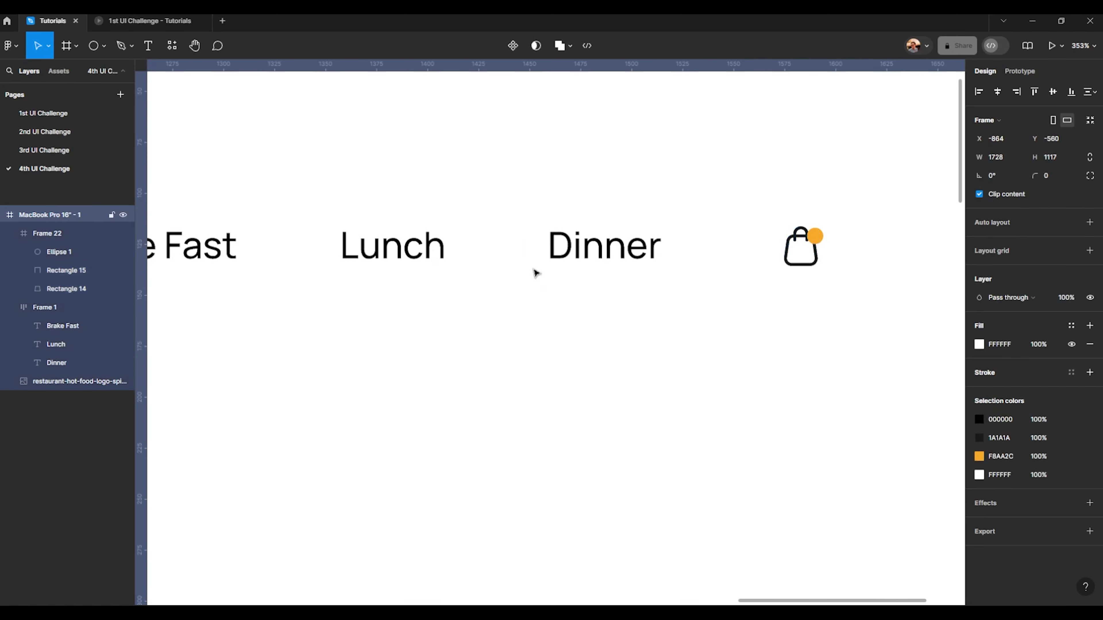
left_click(536, 269)
scroll(541, 274, "down", 3)
scroll(522, 316, "up", 2)
left_click(483, 303, "shift")
left_click(369, 300, "shift")
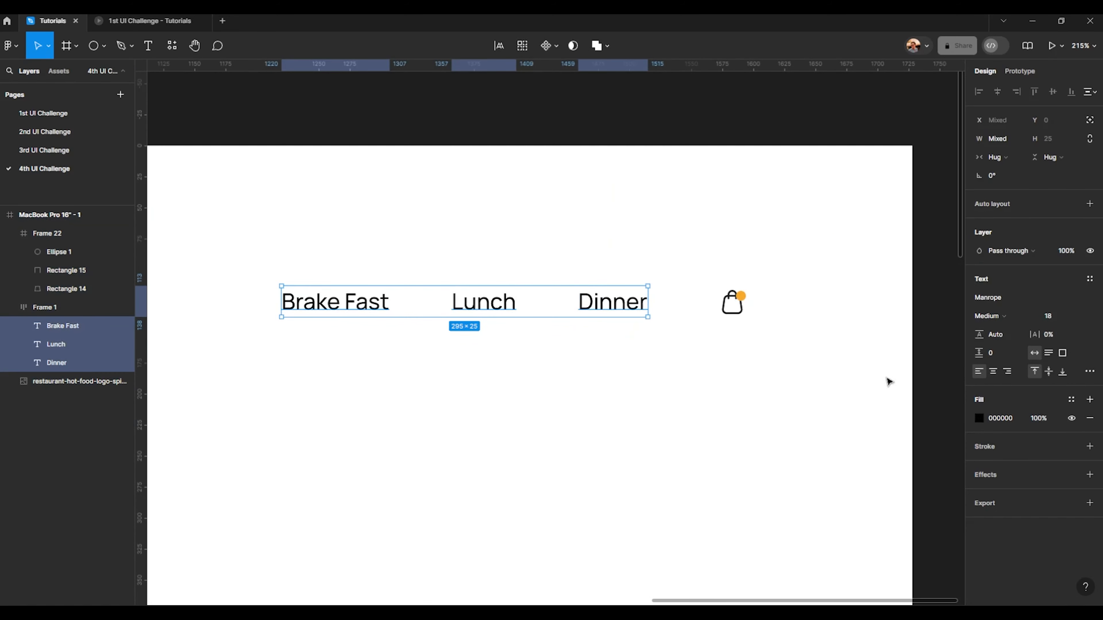
key("Return")
left_click(749, 309)
scroll(734, 300, "down", 5)
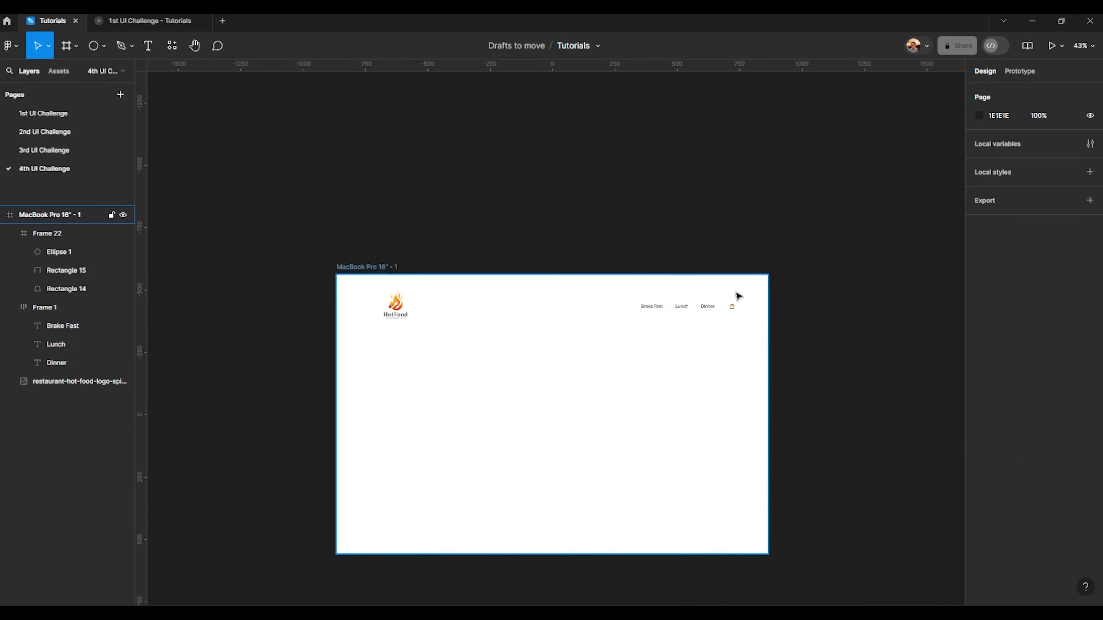
- Move the shopping bag icon frame into the navigation labels' auto layout row, placing it after Dinner
scroll(736, 296, "up", 4)
left_click(606, 328)
scroll(683, 348, "up", 1)
scroll(685, 348, "right", 2)
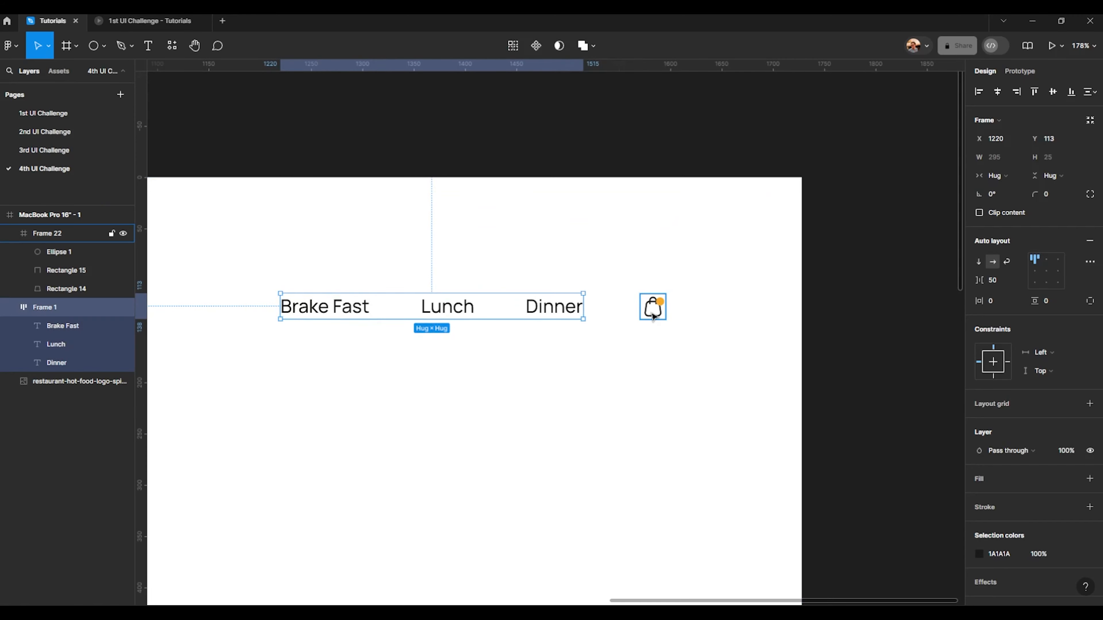
left_click(654, 316)
scroll(653, 316, "up", 5)
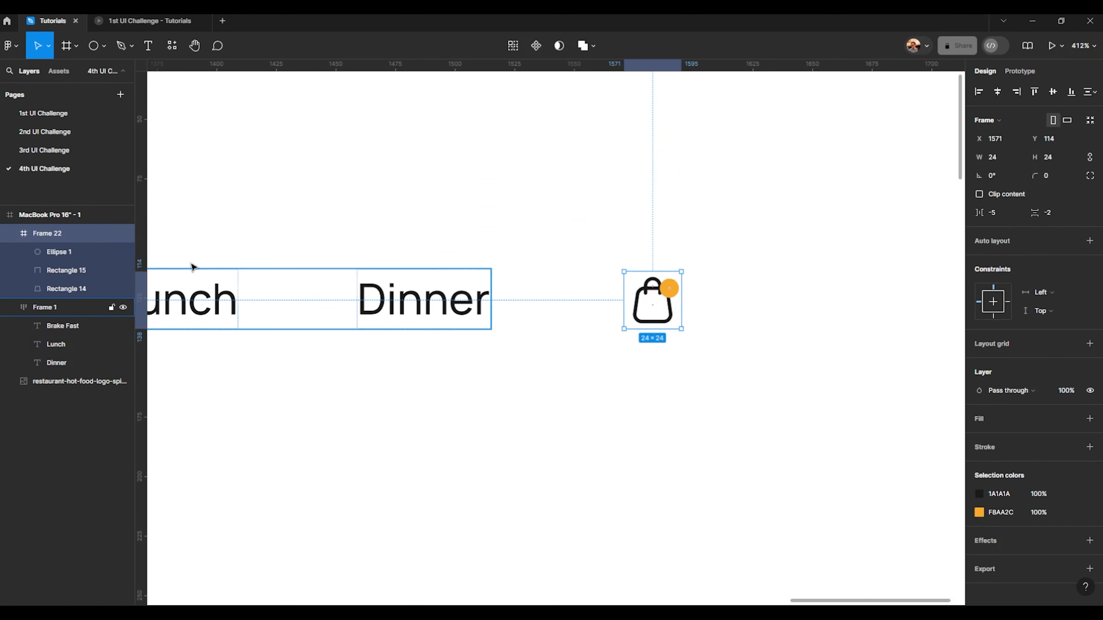
left_click(10, 233)
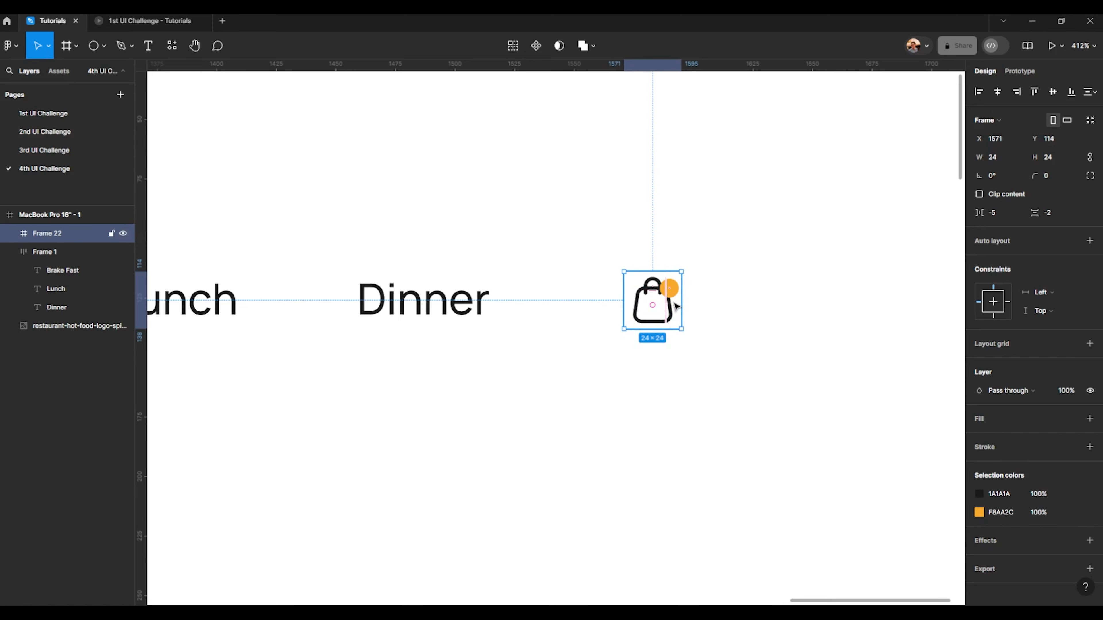
left_click_drag(676, 306, 521, 305)
scroll(750, 283, "down", 10)
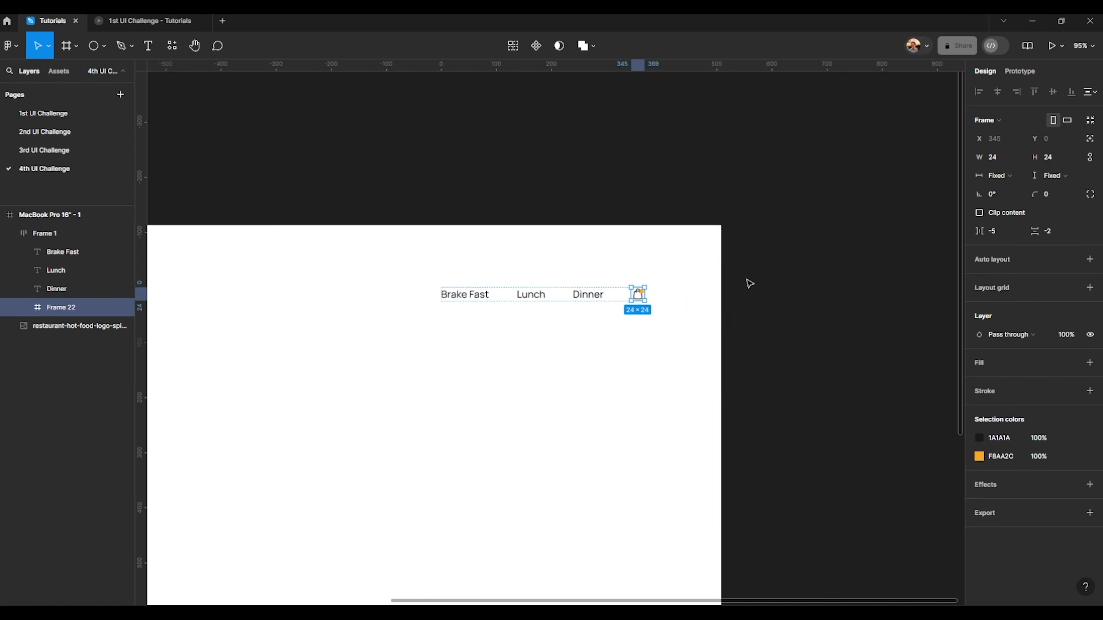
scroll(730, 288, "down", 4)
left_click(744, 289)
- Shift the navigation row 62 px to the left, farther from the frame's right edge
scroll(721, 289, "up", 5)
left_click(525, 300)
key("alt")
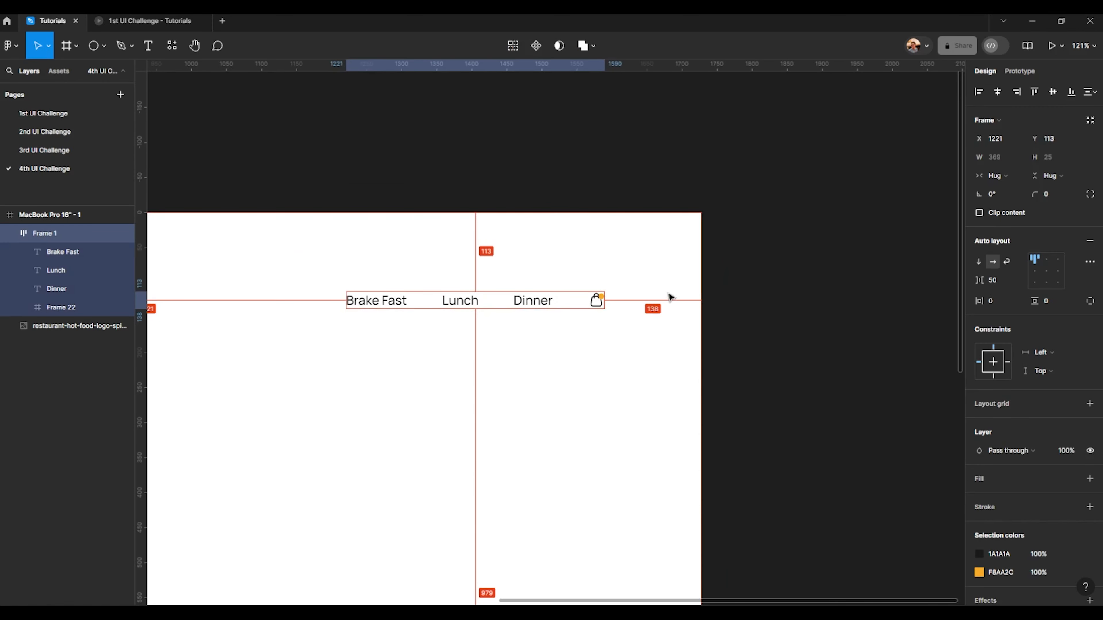
key("shift+Right")
key("shift+Right")
key("shift+Right")
key("shift+Right")
key("shift+Left")
key("shift+Left")
key("shift+Left")
key("shift+Left")
key("shift+Left")
key("shift+Left")
key("shift+Left")
key("shift+Left")
key("shift+Left")
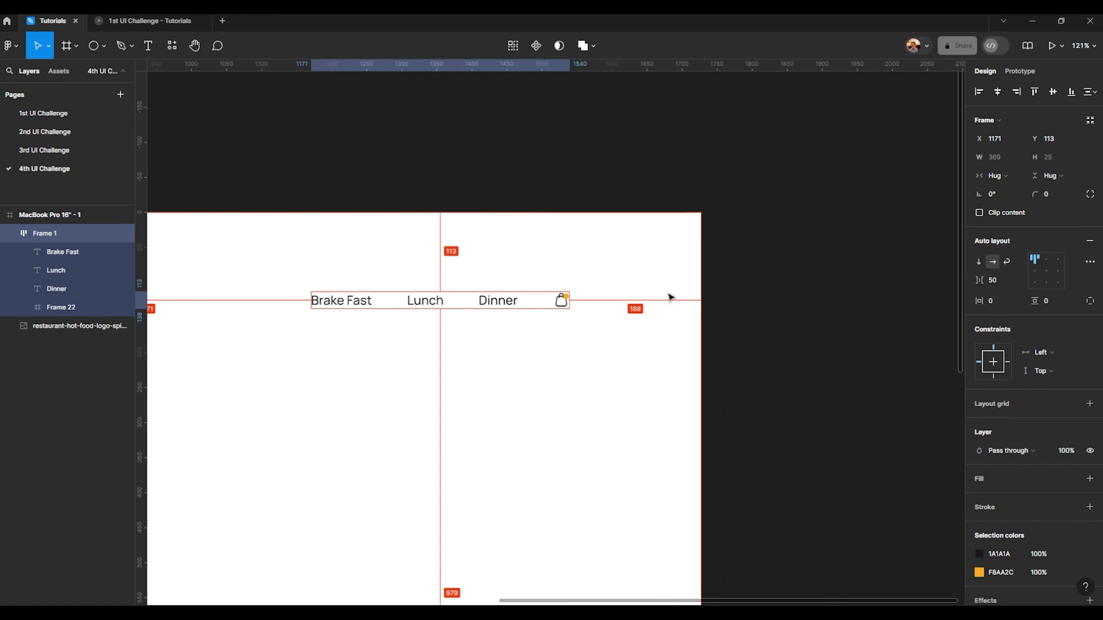
key("shift+Left")
key("Left")
key("Left")
scroll(670, 298, "down", 8)
left_click(458, 187)
scroll(525, 243, "up", 2)
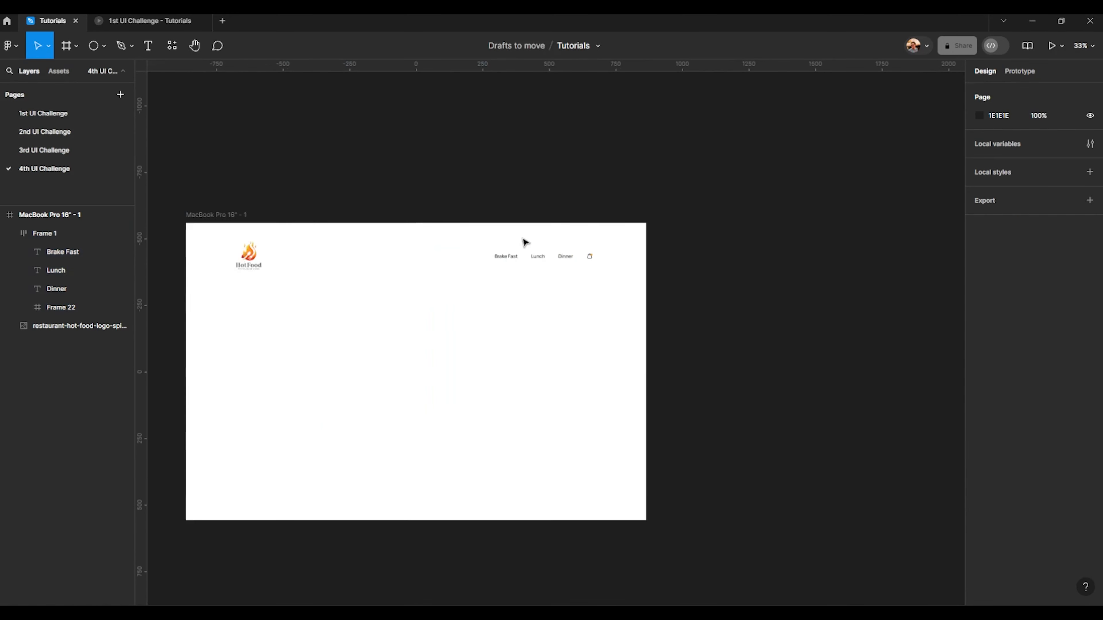
- Scale the Hot Food logo image down around its center to 132 × 132
scroll(347, 254, "up", 2)
left_click(222, 266)
scroll(335, 294, "up", 4)
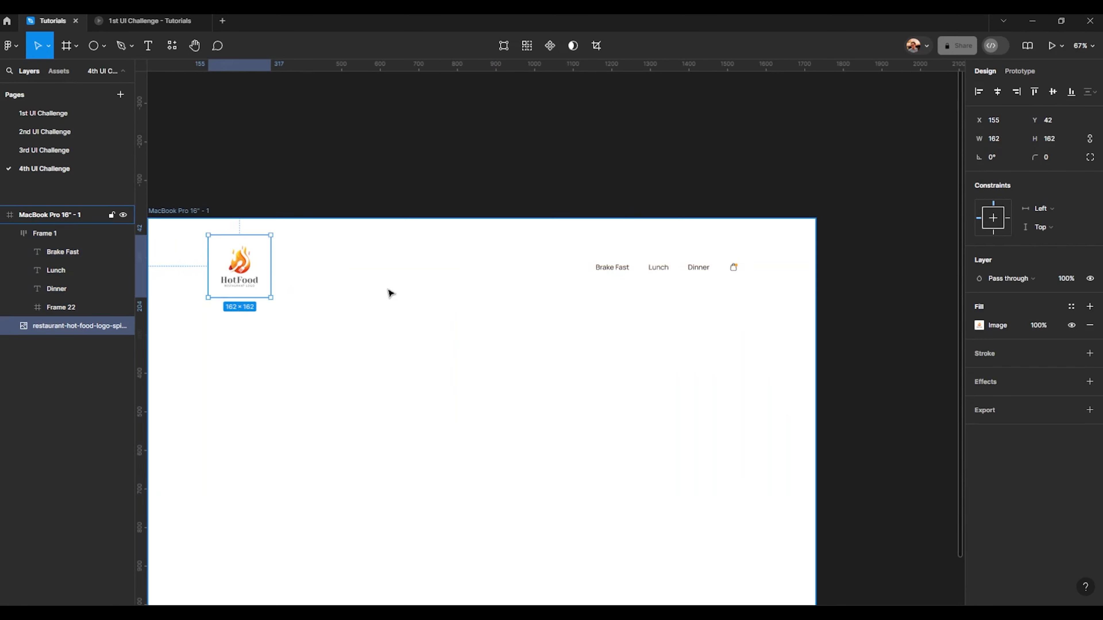
scroll(386, 305, "down", 2)
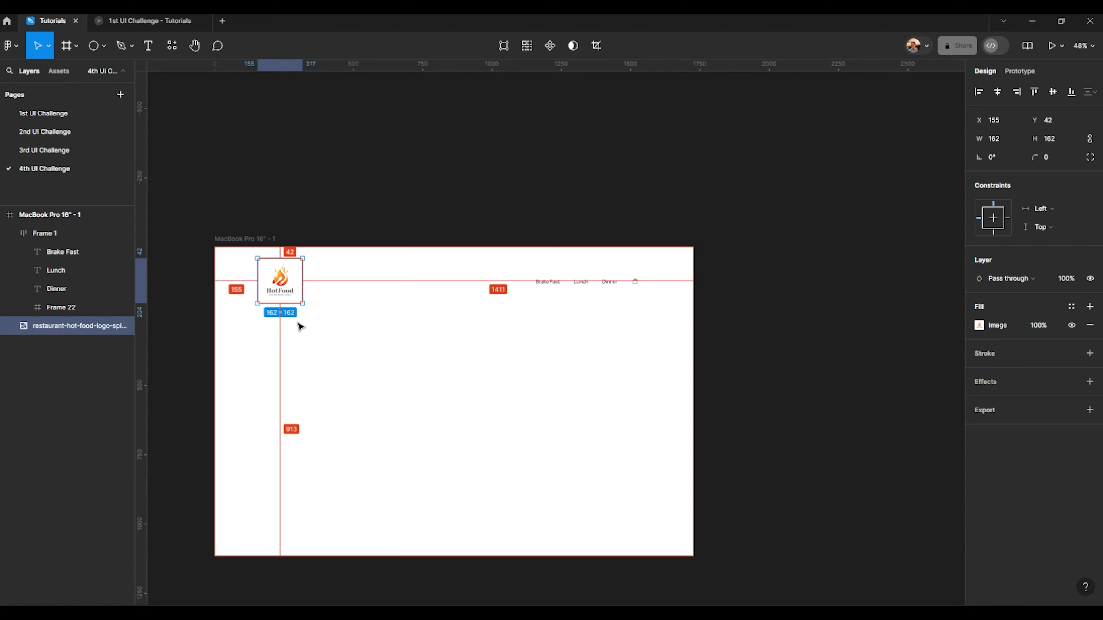
scroll(299, 326, "up", 5)
left_click_drag(318, 216, 306, 228)
scroll(320, 235, "down", 5)
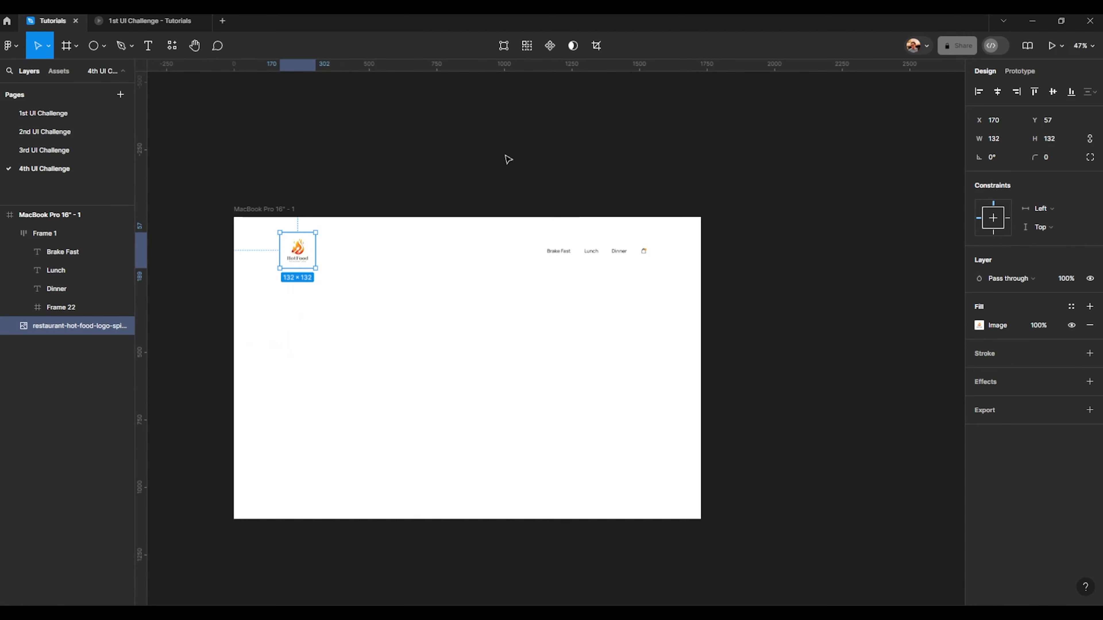
left_click(507, 157)
- Move the logo and the navigation row together 30 px up in the frame
scroll(516, 182, "up", 1)
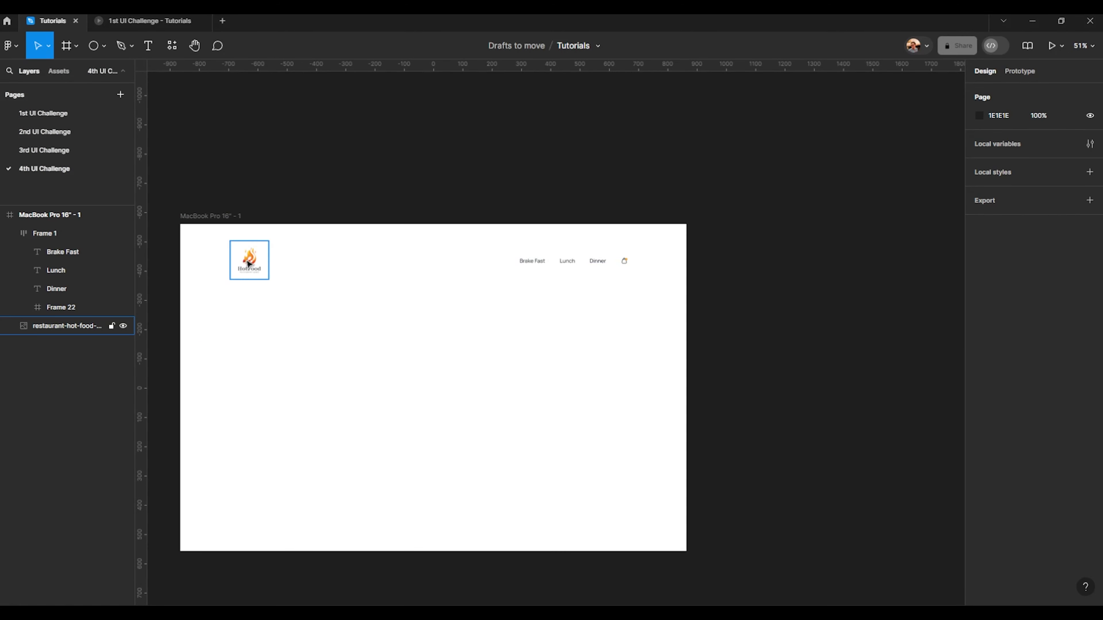
left_click(574, 260, "shift")
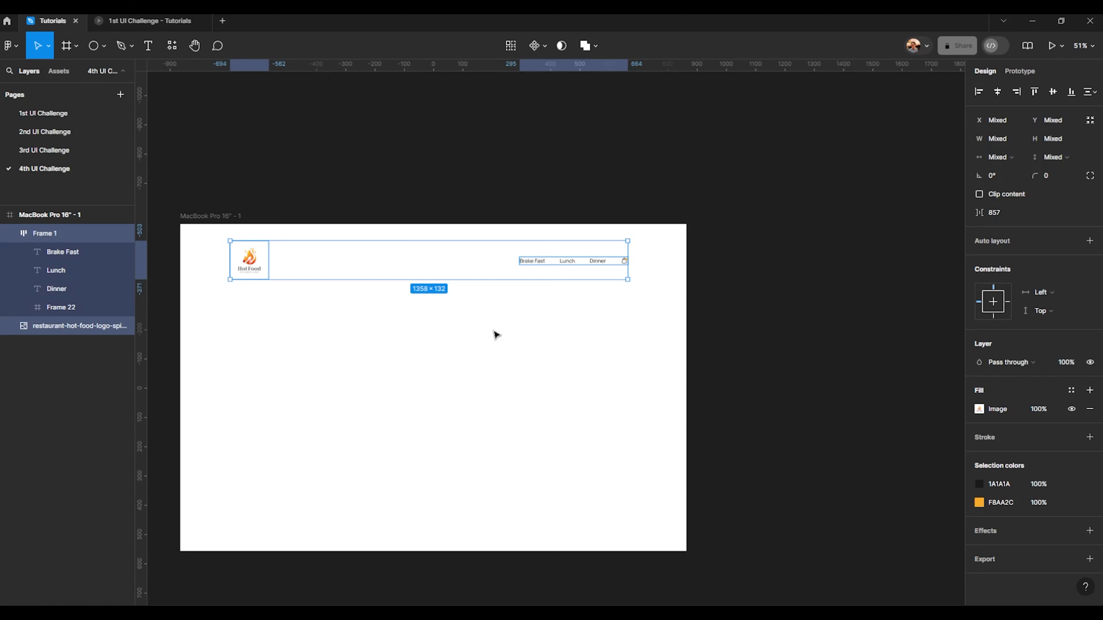
key("shift+Up")
key("shift+Up")
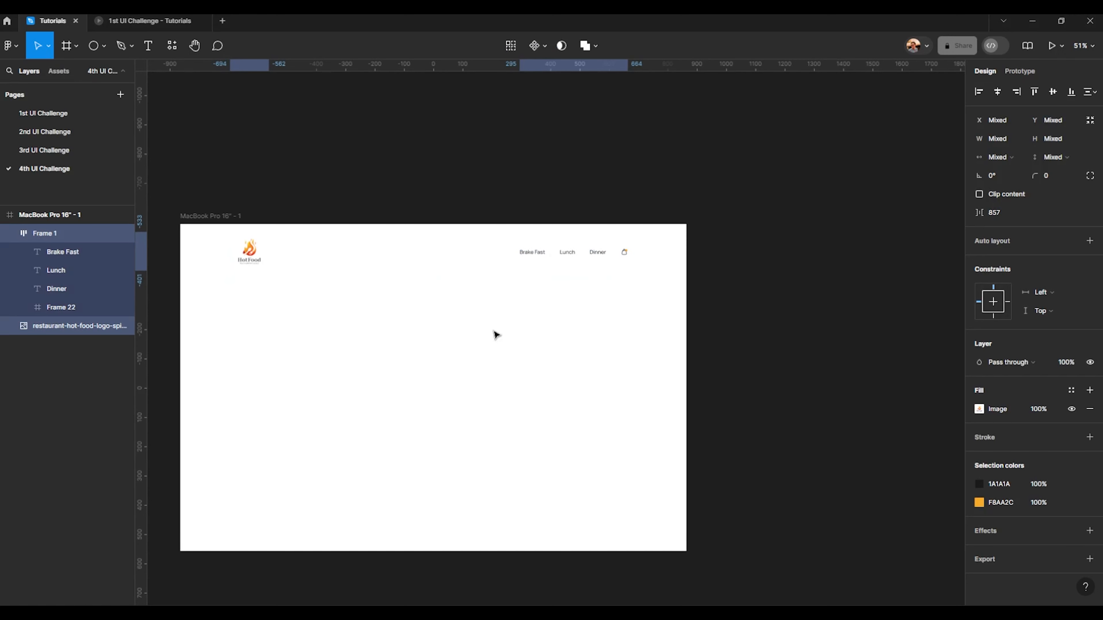
left_click(829, 337)
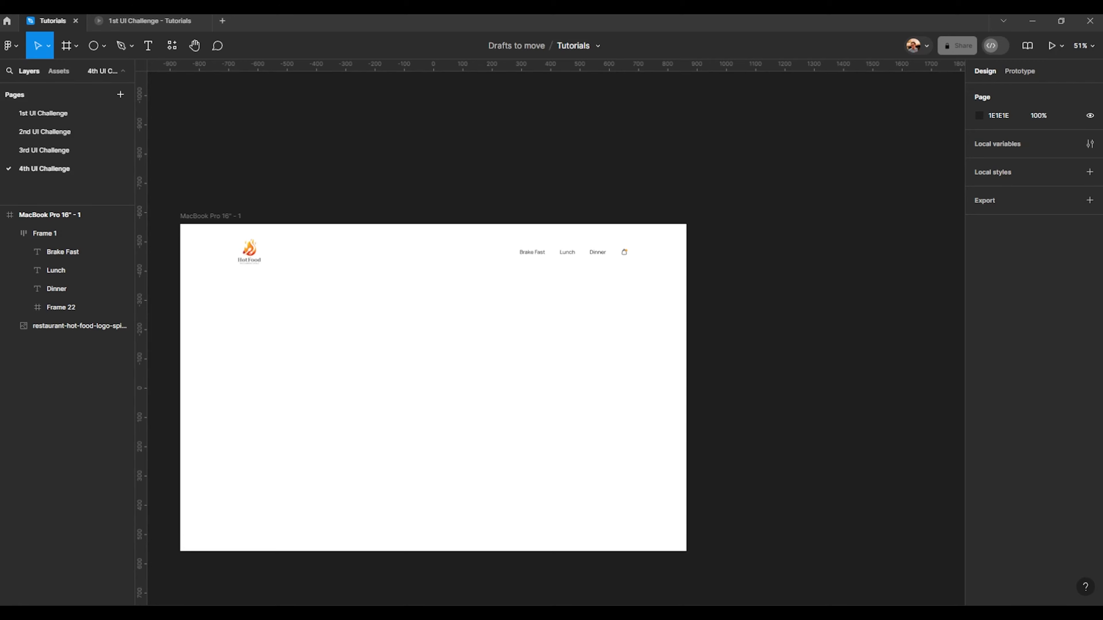
- Paste the four dish images Food 2, Food 3, Food 4 and Food 5 onto the canvas
key("alt+Tab")
key("ctrl+v")
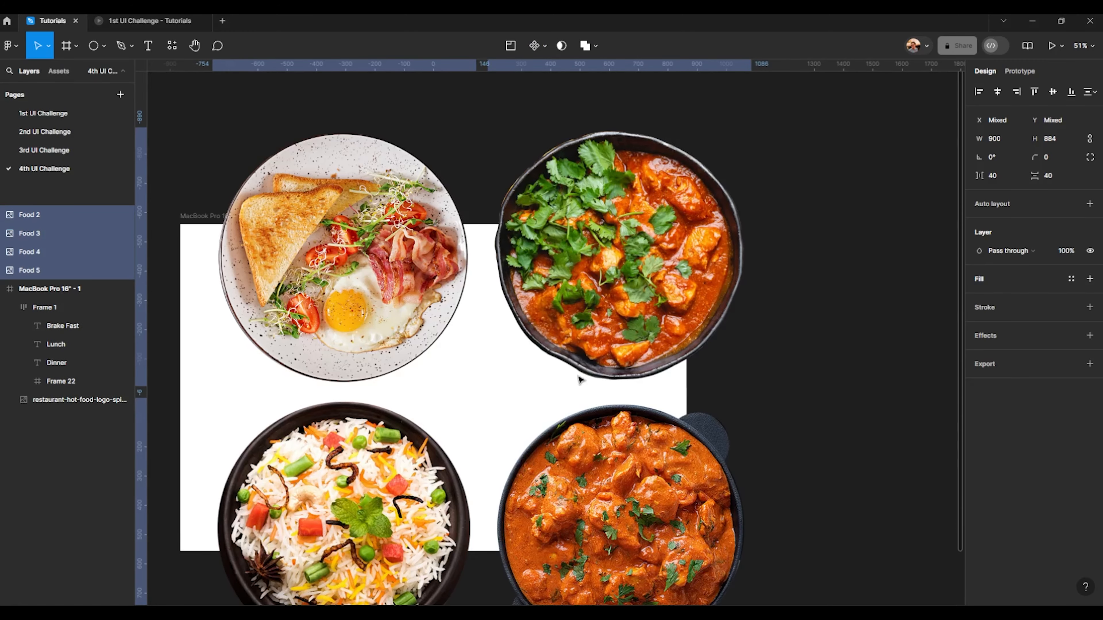
left_click_drag(568, 378, 610, 330)
scroll(610, 329, "down", 5)
scroll(818, 320, "up", 2)
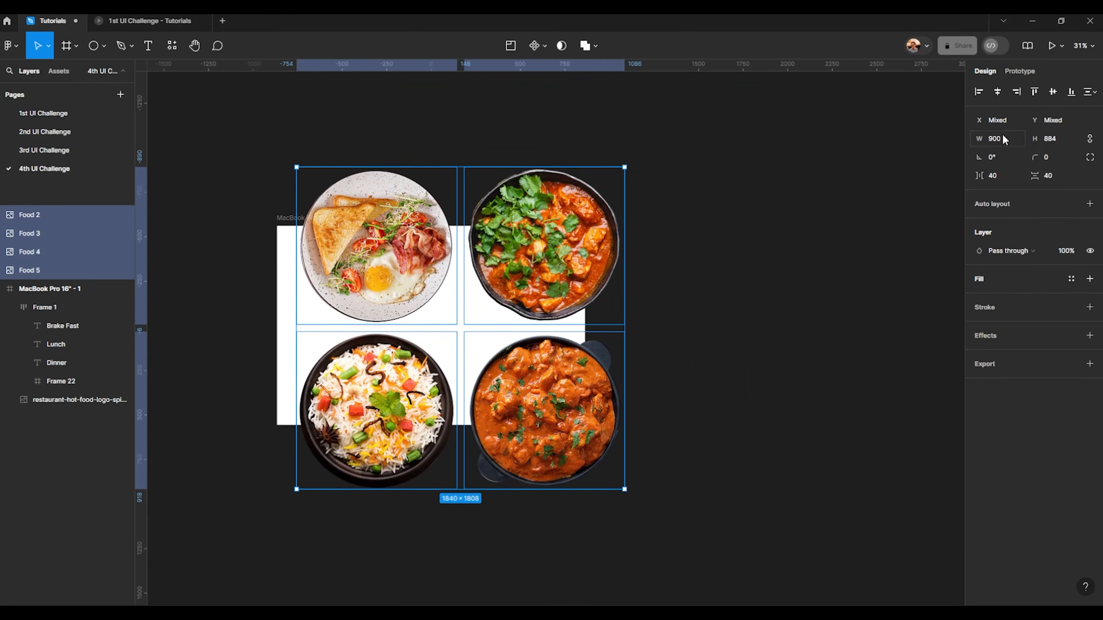
- Stack the four food images by aligning their horizontal and vertical centers, and move the stack over the middle of the page frame
left_click(997, 91)
left_click(1052, 92)
scroll(477, 339, "up", 3)
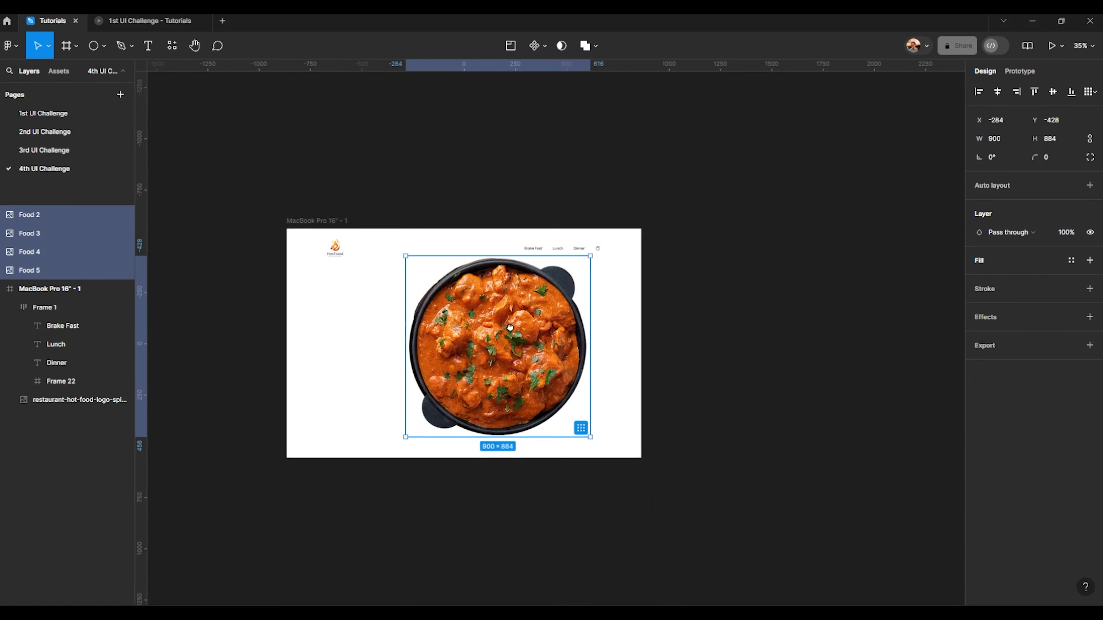
left_click_drag(478, 339, 481, 341)
scroll(481, 342, "up", 3)
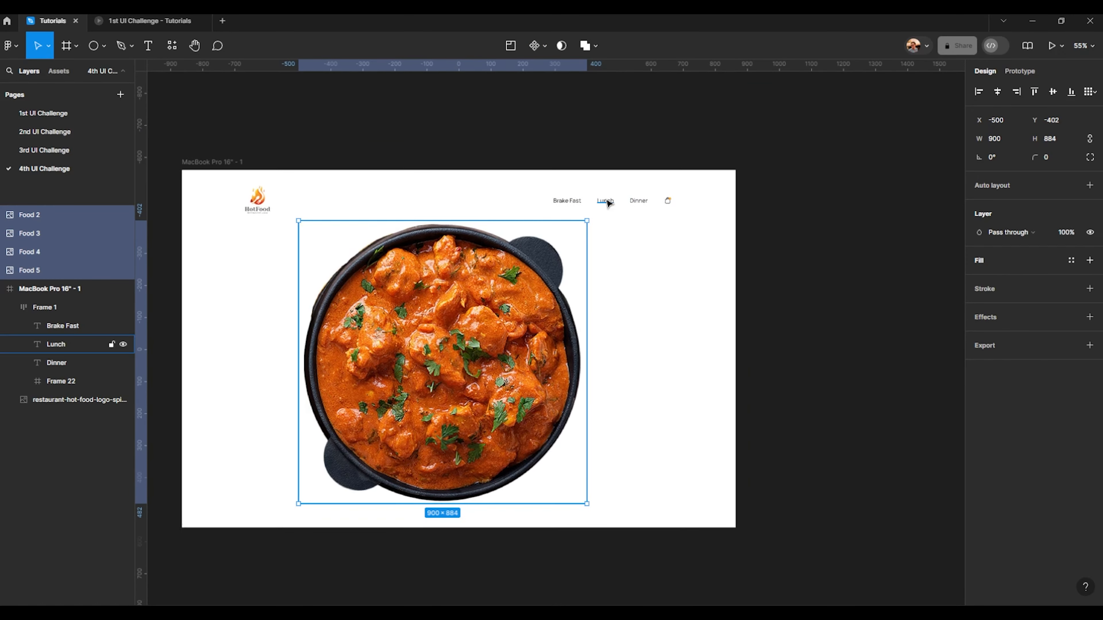
- Scale the stacked food images proportionally to 642 × 630 and center them horizontally below the navigation row
left_click_drag(587, 217, 522, 276)
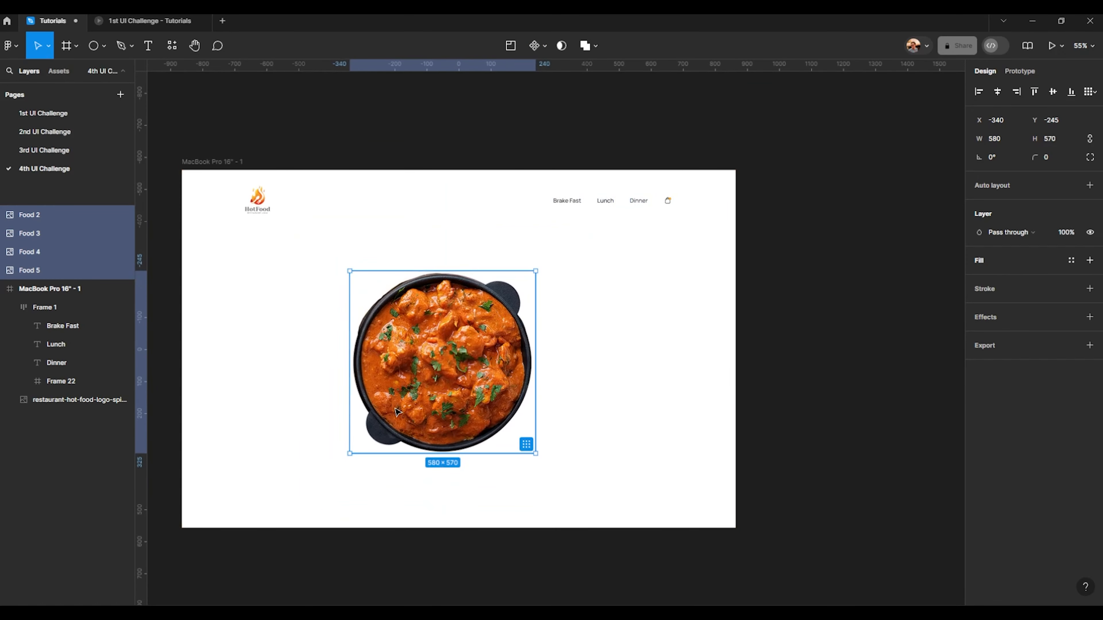
left_click_drag(391, 413, 407, 396)
left_click_drag(480, 368, 483, 368)
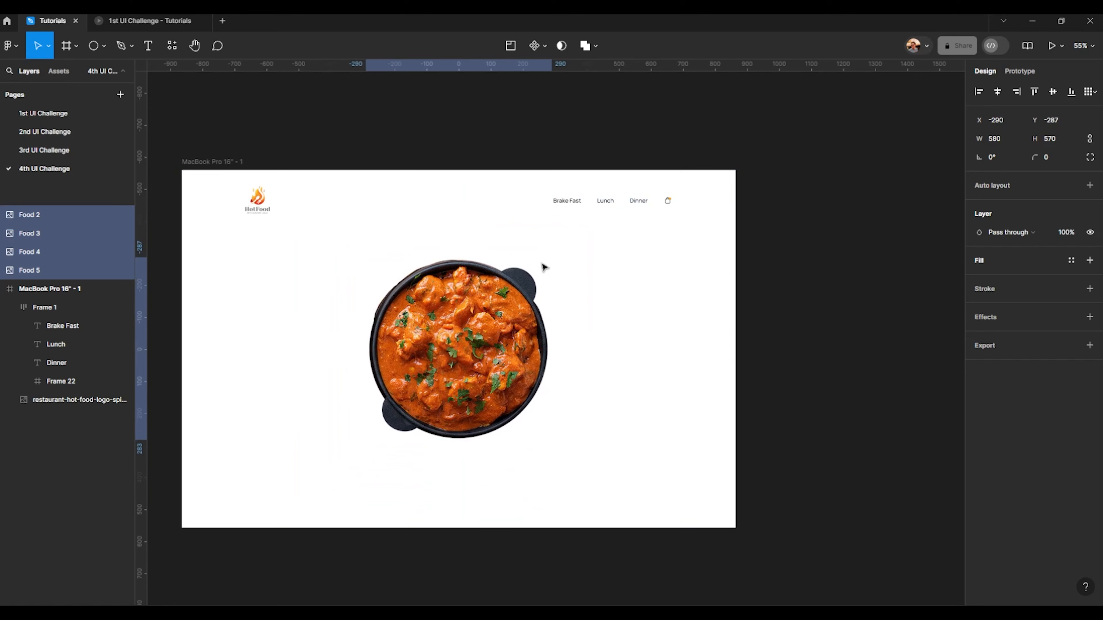
left_click_drag(552, 256, 559, 248)
- Nest the Food 2 to Food 5 layers inside the MacBook Pro 16" - 1 frame, above Frame 1
scroll(303, 288, "down", 4)
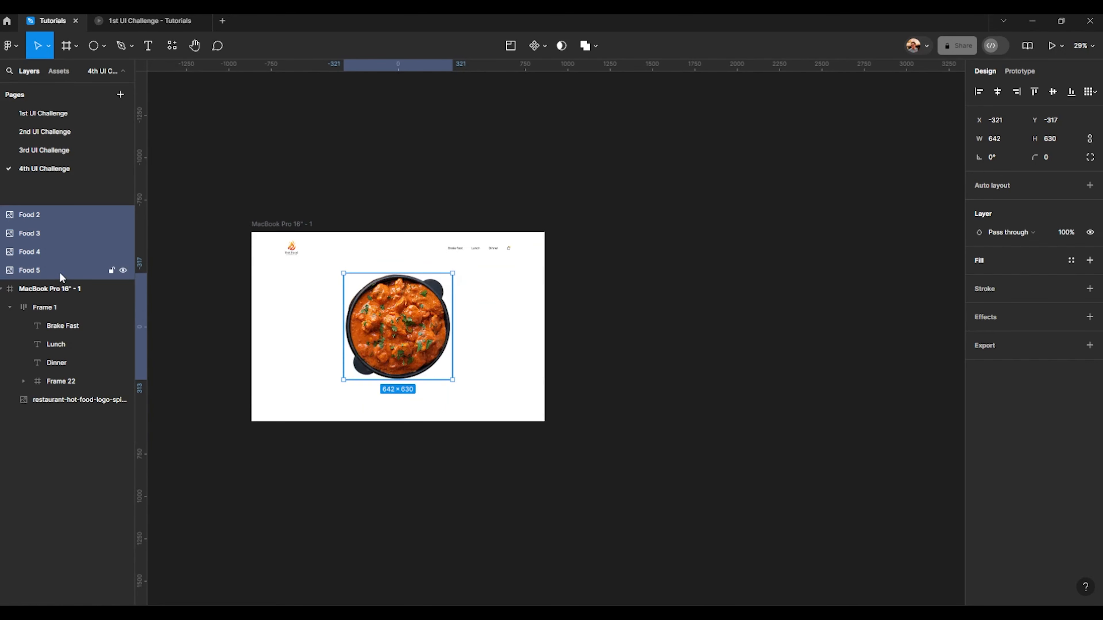
left_click_drag(51, 301, 49, 303)
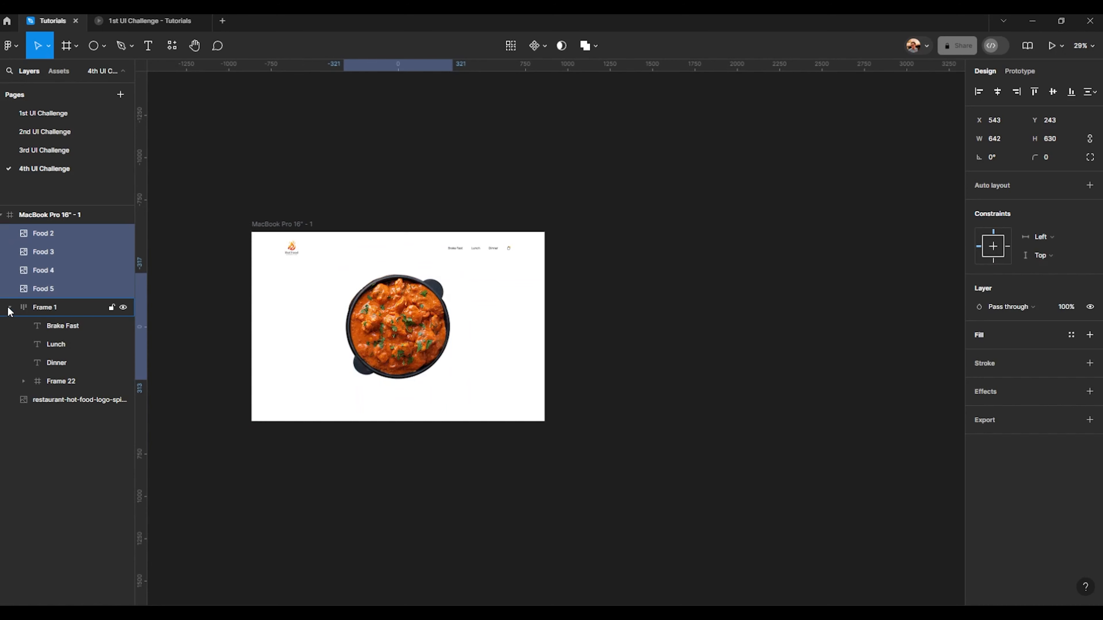
- Rename the restaurant logo image layer as Logo
left_click(9, 308)
left_click(34, 219)
left_click(56, 329)
scroll(365, 286, "up", 2)
left_click_drag(341, 297, 358, 329)
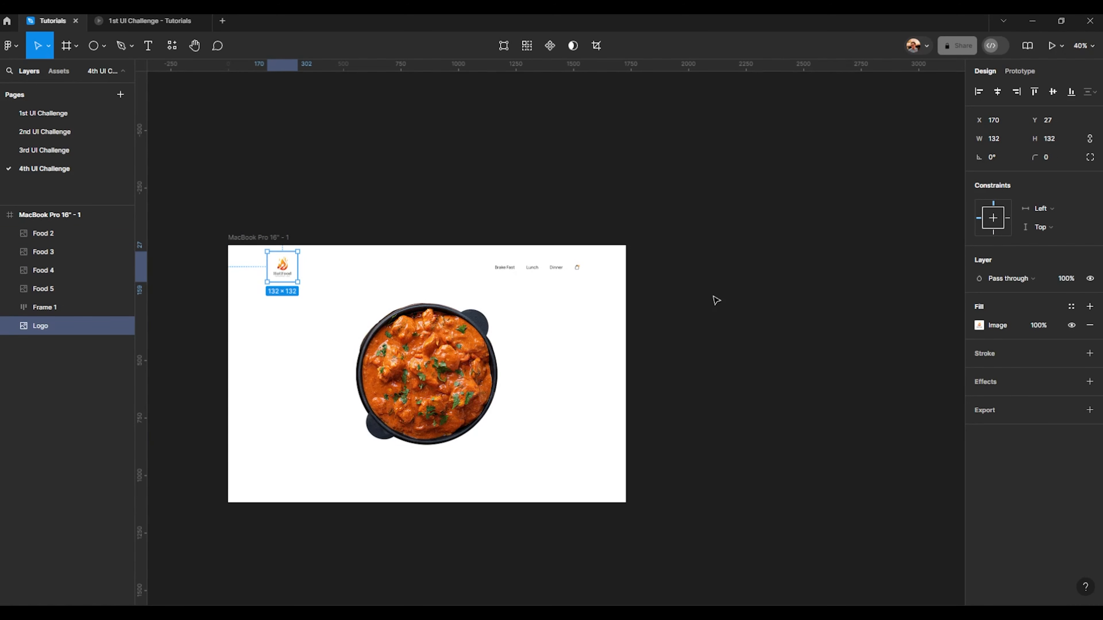
- Rename the navigation row's Frame 1 layer as Menu
left_click(534, 279)
double_click(88, 311)
type("Menu")
key("Return")
- Rename Frame 22 inside the Menu frame as Cart, and collapse the Menu layer
left_click(10, 307)
left_click(68, 330)
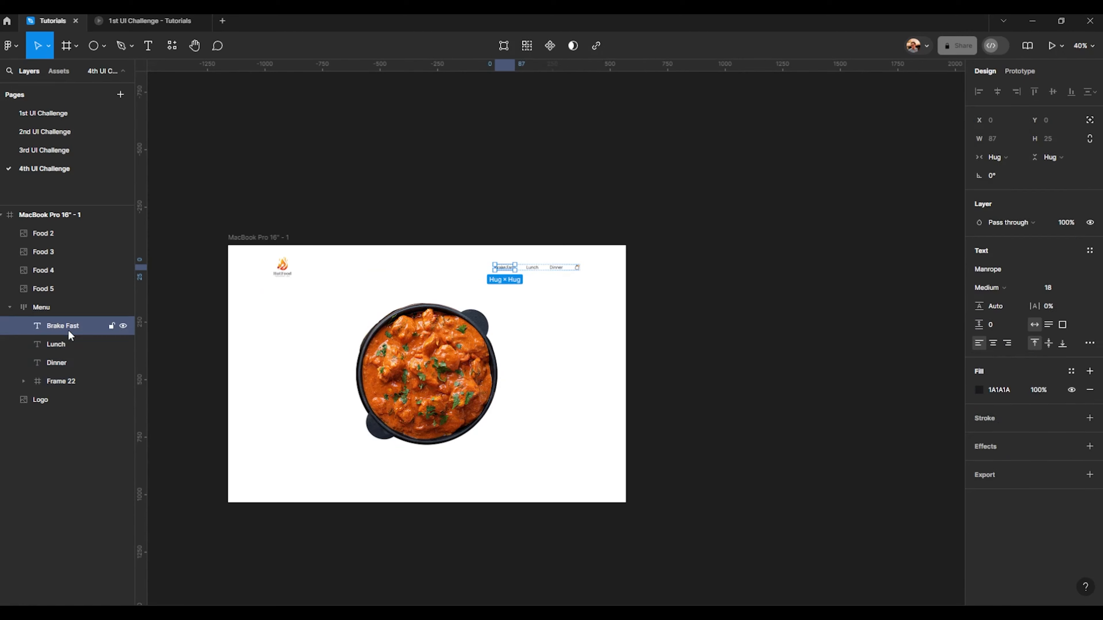
double_click(63, 382)
type("Cart")
key("Return")
scroll(441, 278, "up", 2)
left_click(247, 266)
left_click(9, 307)
- Add the text "Food Place" in the empty area left of the dish image, below the logo
left_click(417, 382)
scroll(417, 381, "down", 2)
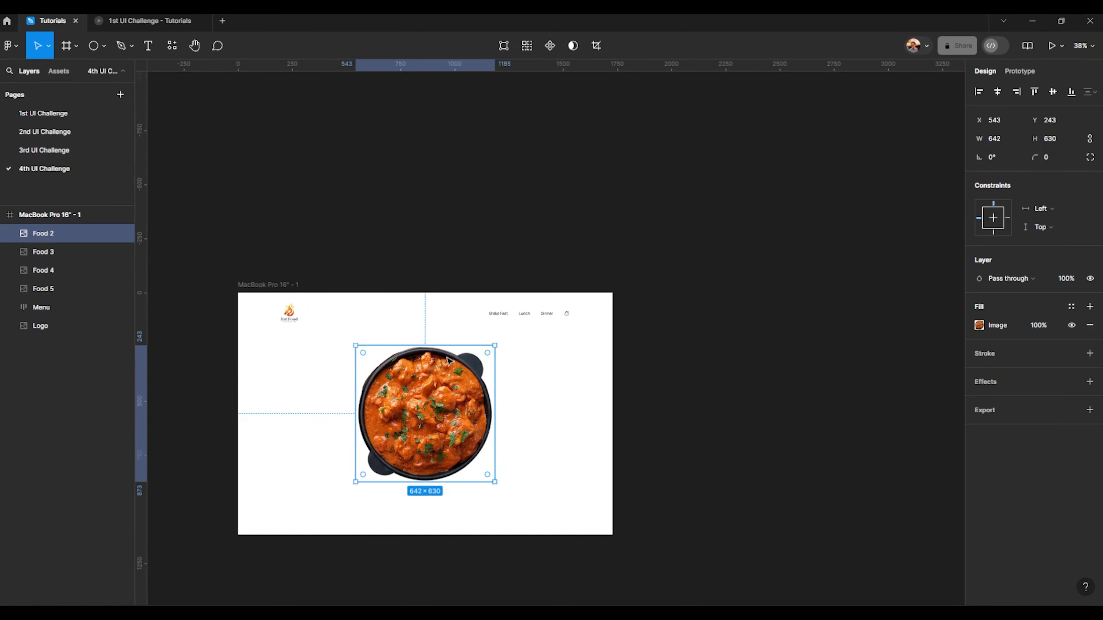
scroll(415, 378, "up", 2)
scroll(414, 376, "up", 2)
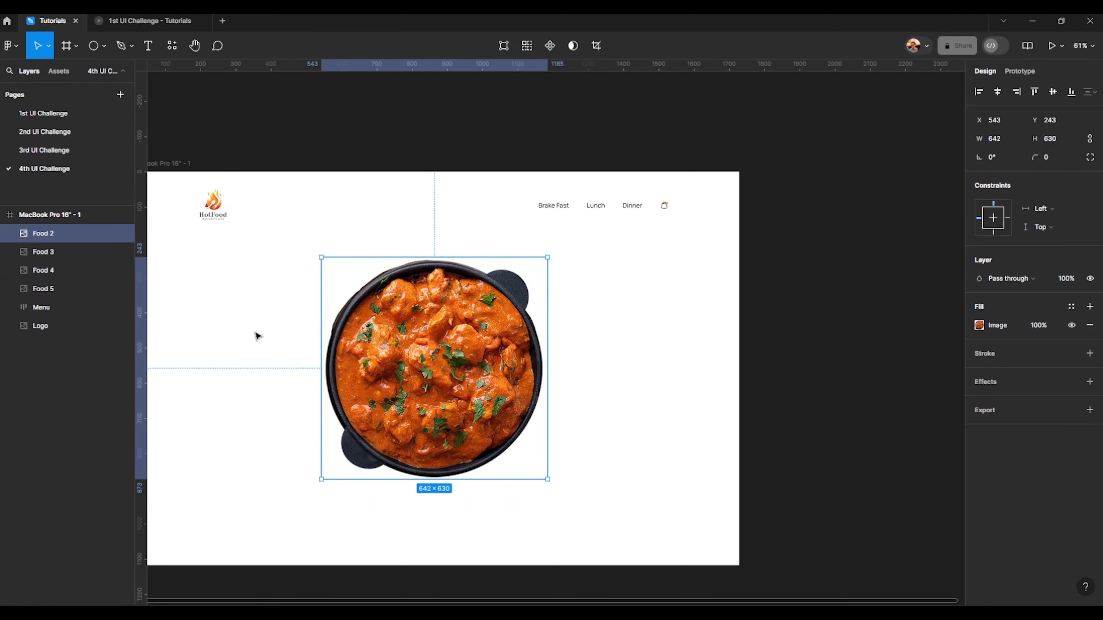
scroll(256, 336, "left", 2)
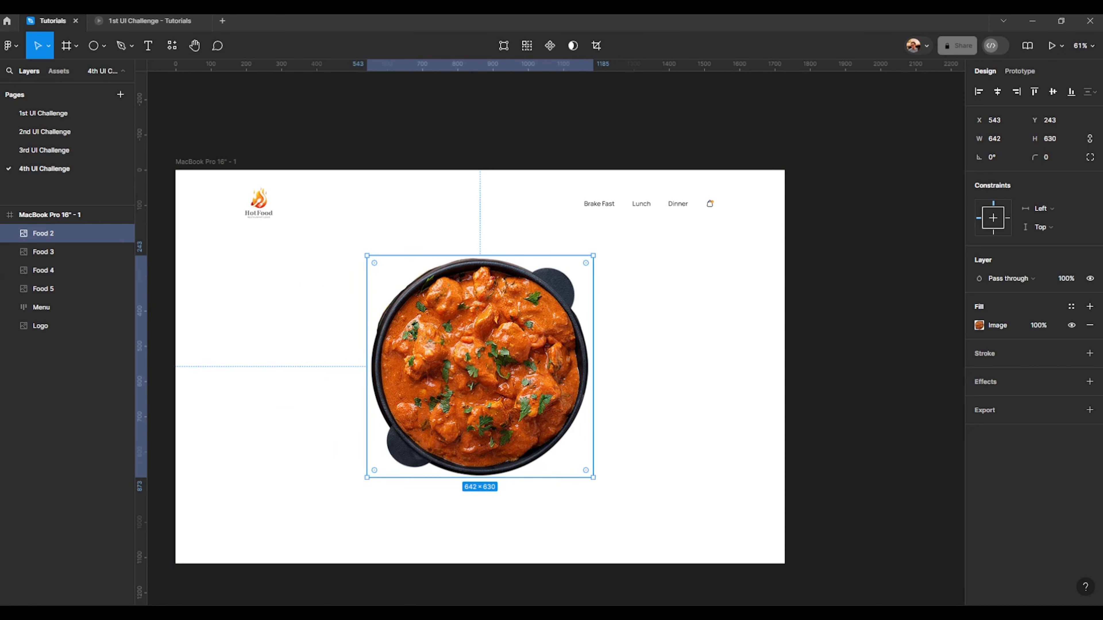
key("Escape")
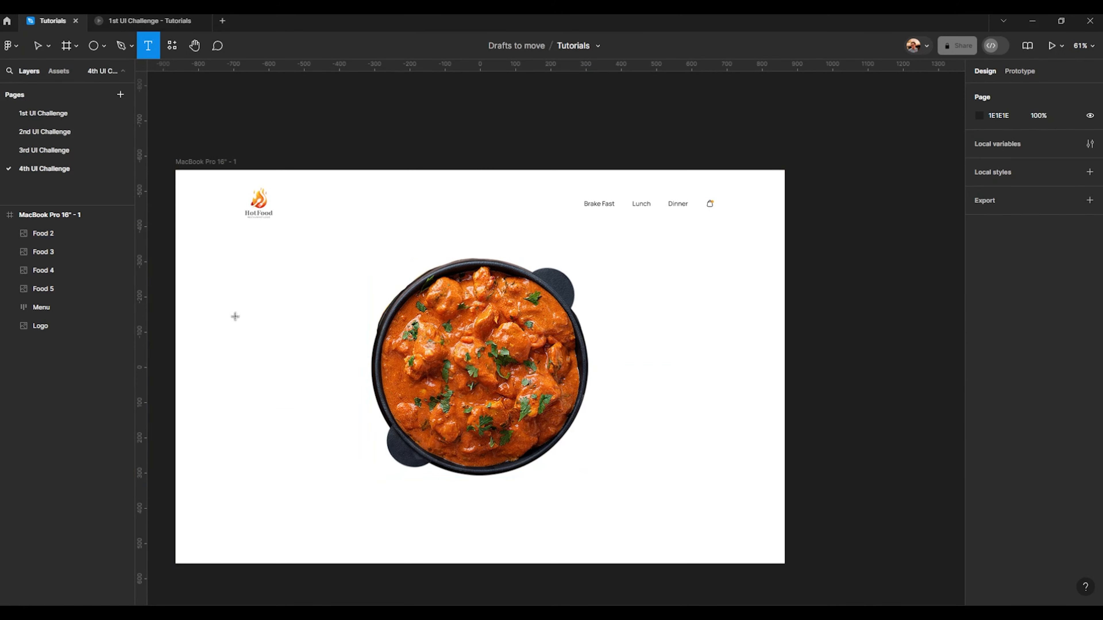
left_click(224, 329)
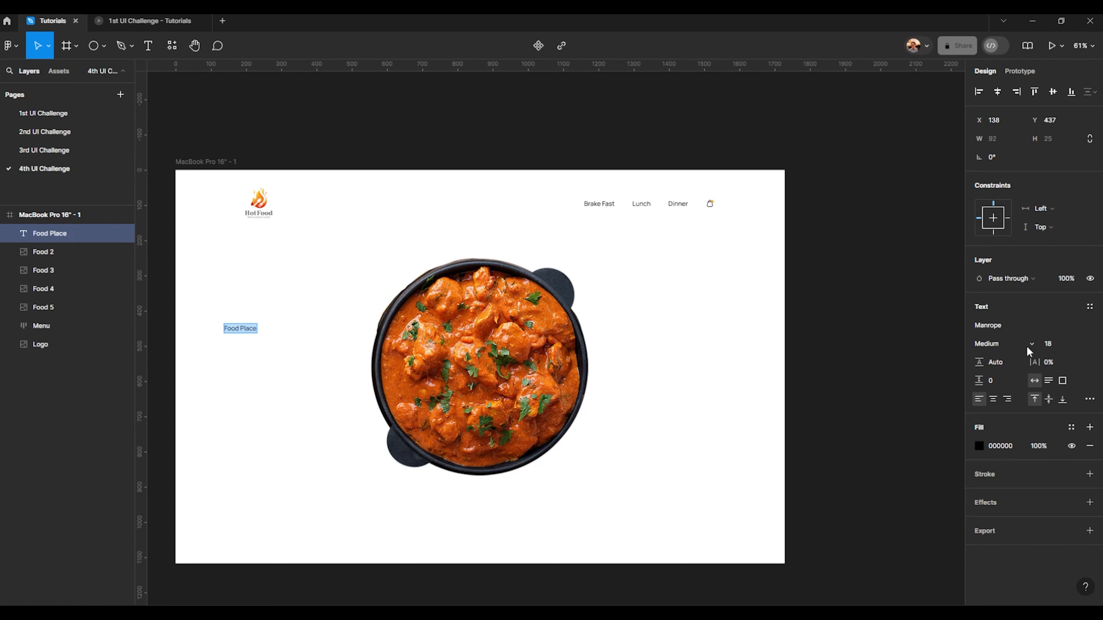
- Set the "Food Place" text's font to Playfair Display SC
left_click(992, 326)
left_click(849, 334)
type("Playfair Display")
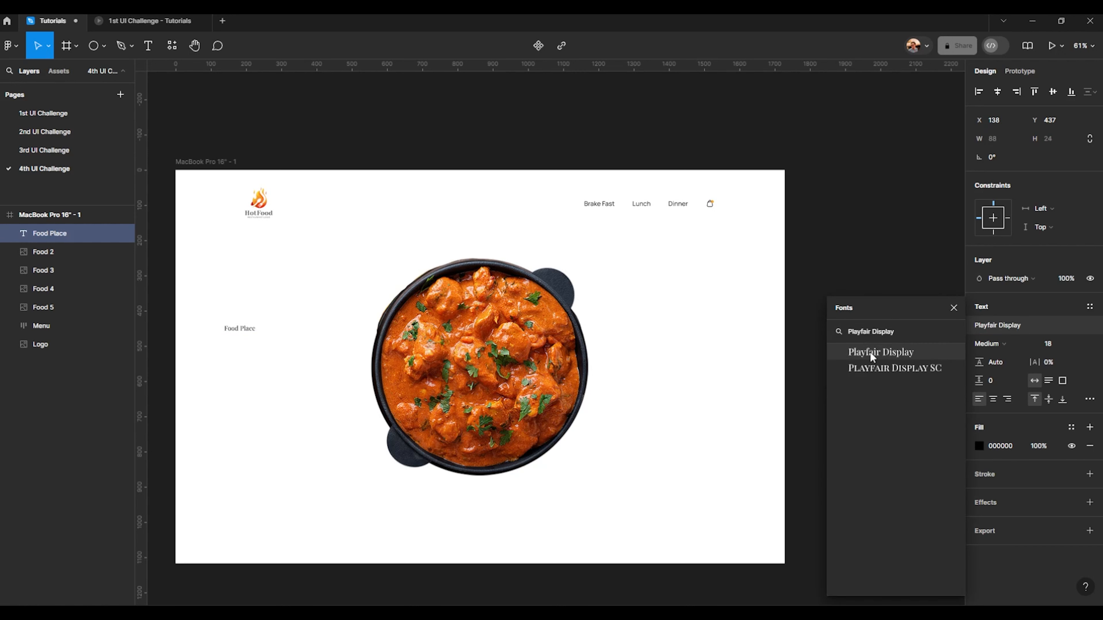
left_click(897, 366)
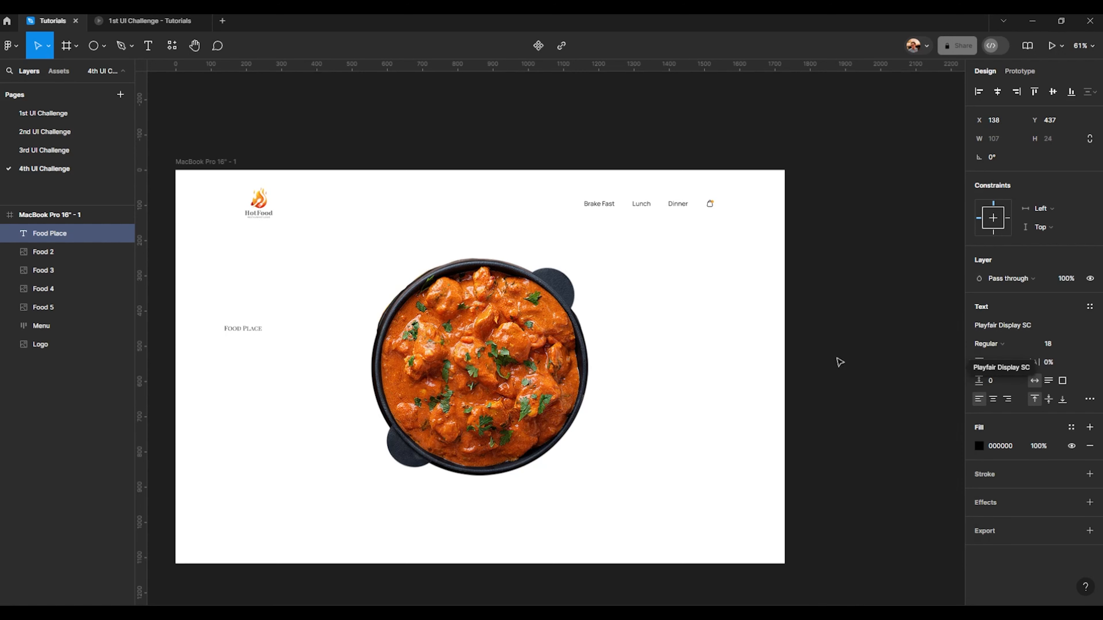
- Set the "Food Place" text's size to 78 and its weight to Black
scroll(271, 328, "up", 1)
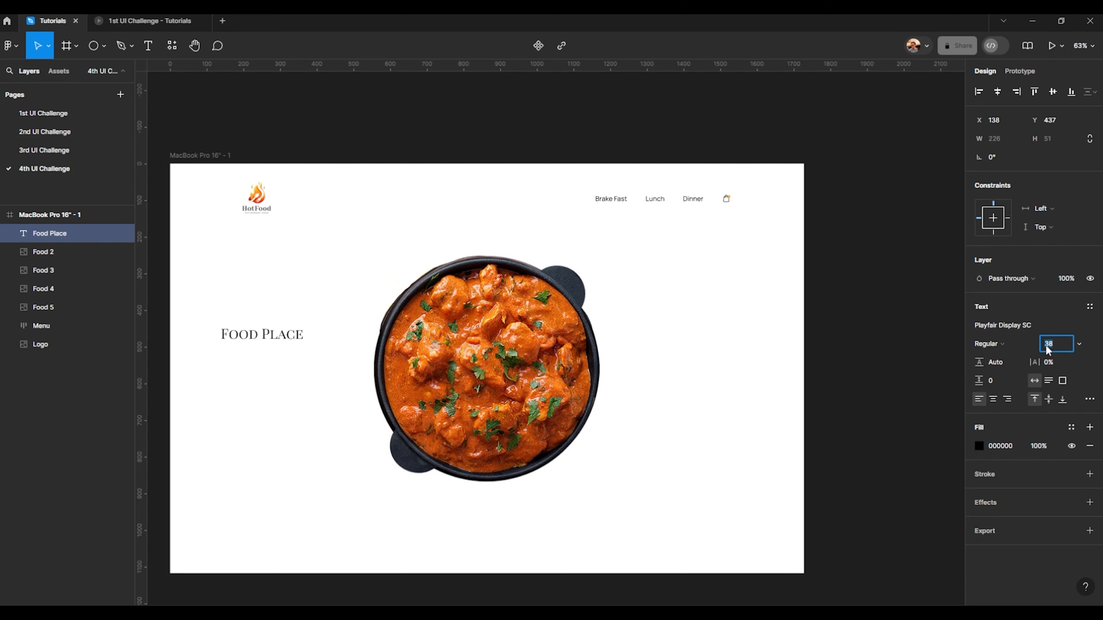
type("78")
key("Return")
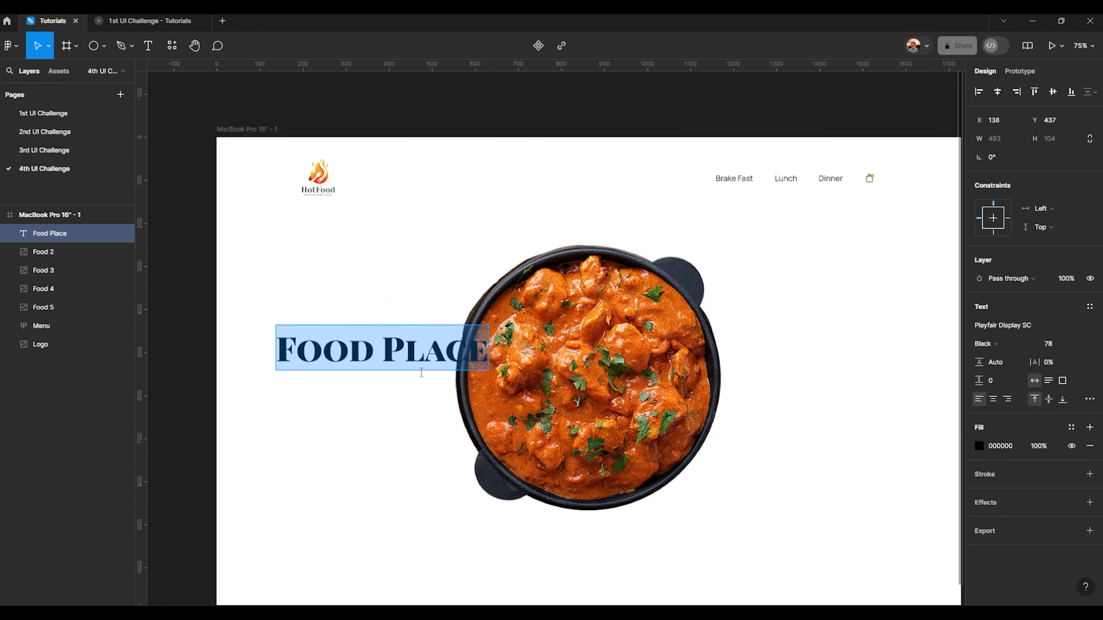
- Change the "Food Place" heading's font to Playfair Display with ExtraBold weight
left_click(1002, 325)
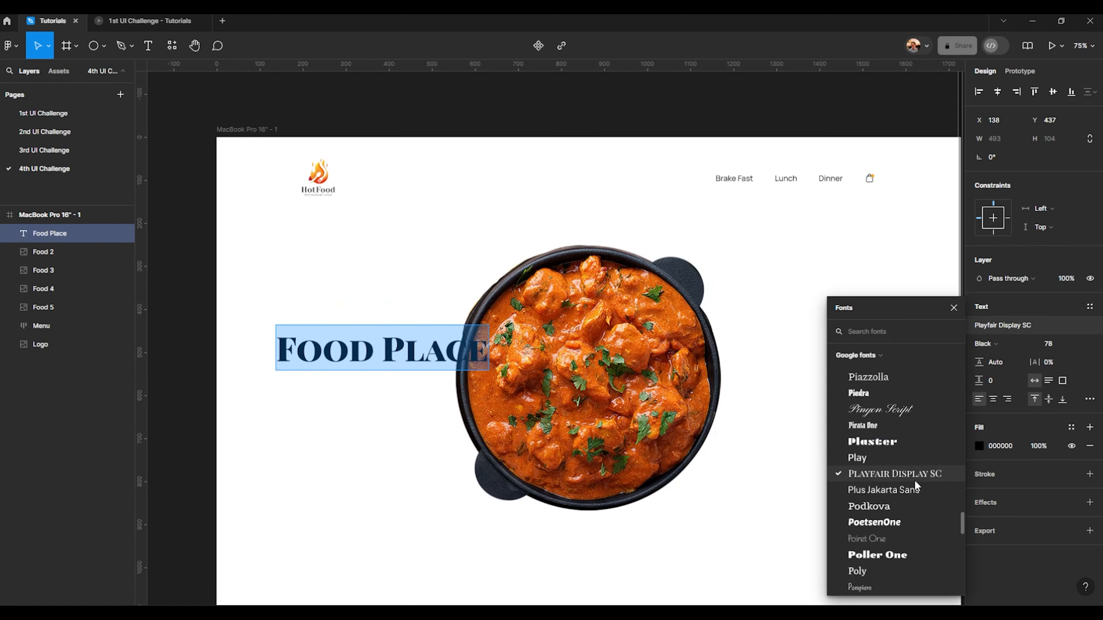
left_click(865, 330)
type("Playfair Display")
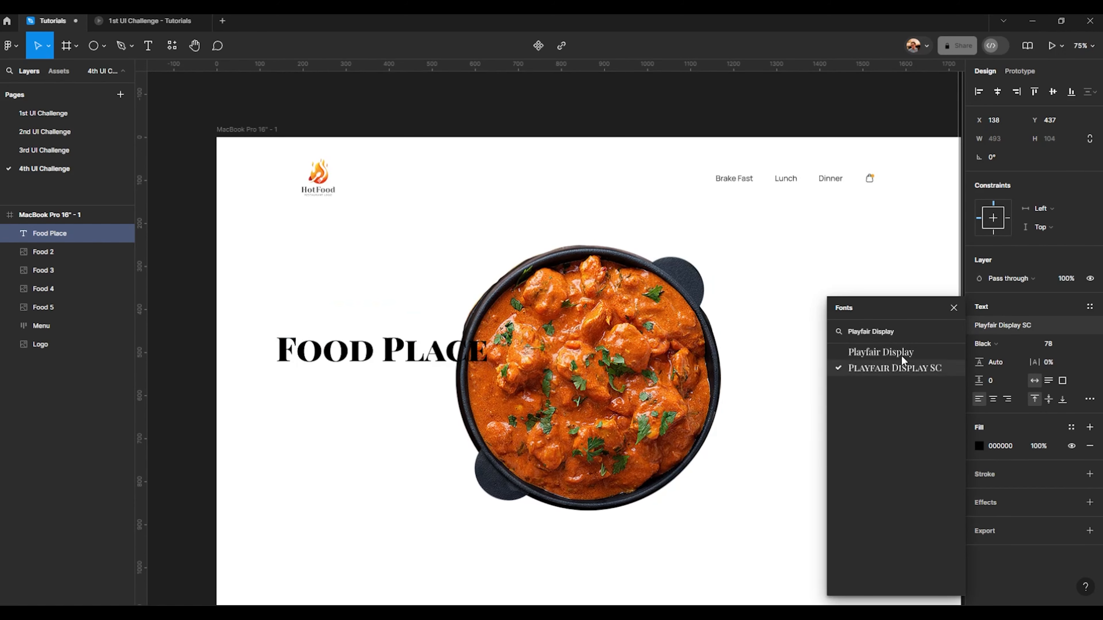
left_click(902, 357)
key("shift+2")
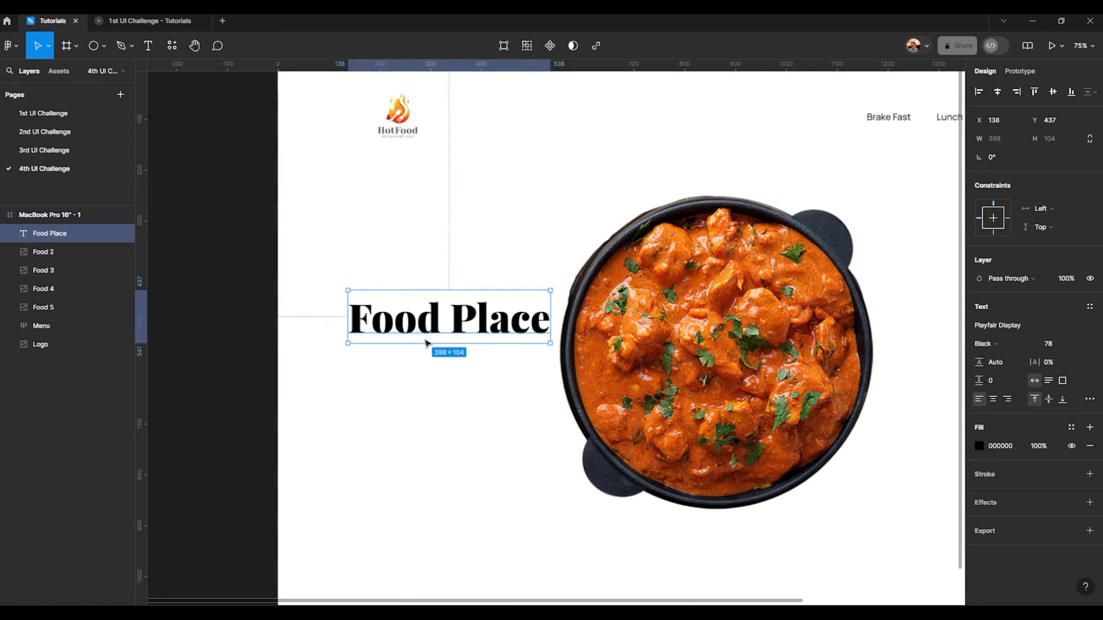
scroll(631, 304, "up", 3)
left_click(983, 343)
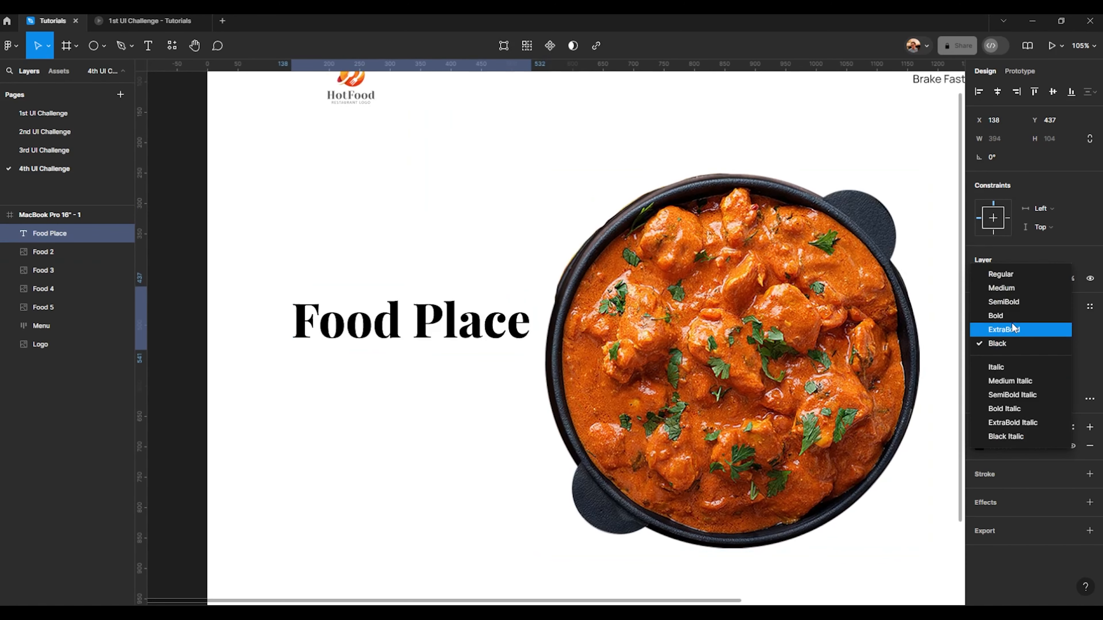
left_click(1007, 330)
- Break the "Food Place" heading into two lines between the words
double_click(401, 329)
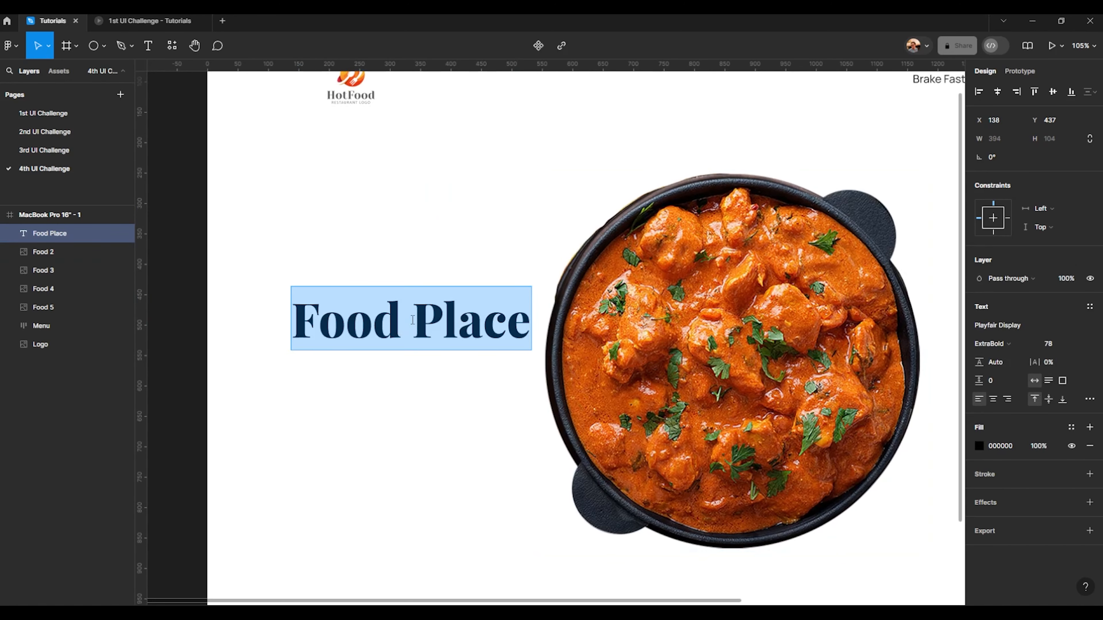
left_click(404, 330)
key("Return")
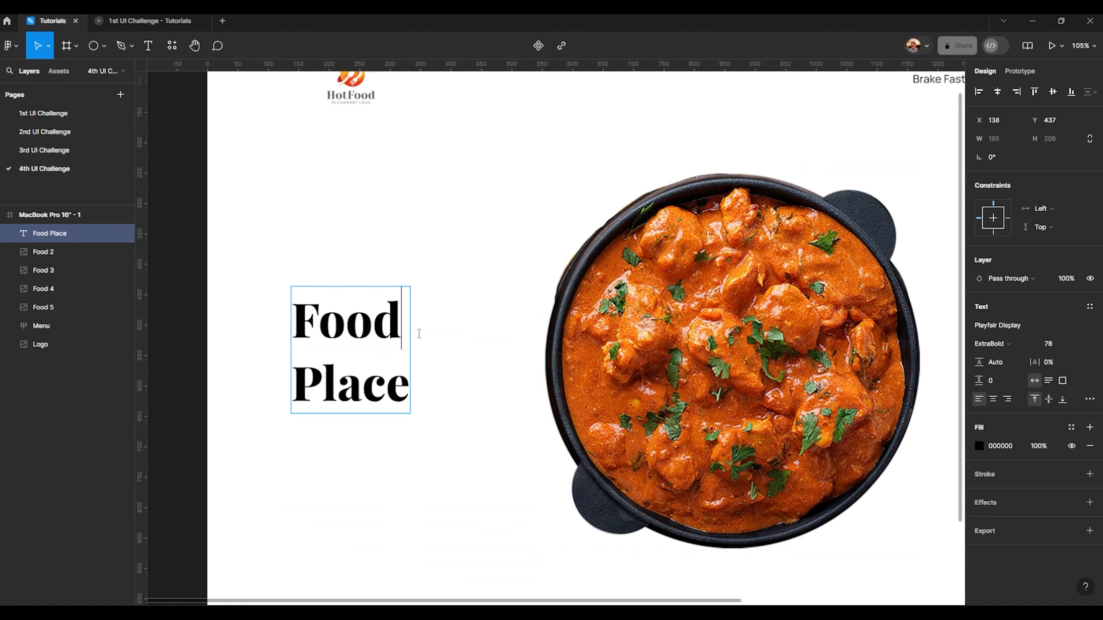
key("Escape")
- Reduce the "Food Place" heading's line height to 74
scroll(418, 333, "down", 5)
scroll(365, 350, "up", 5)
key("shift+Down")
key("shift+Down")
key("shift+Down")
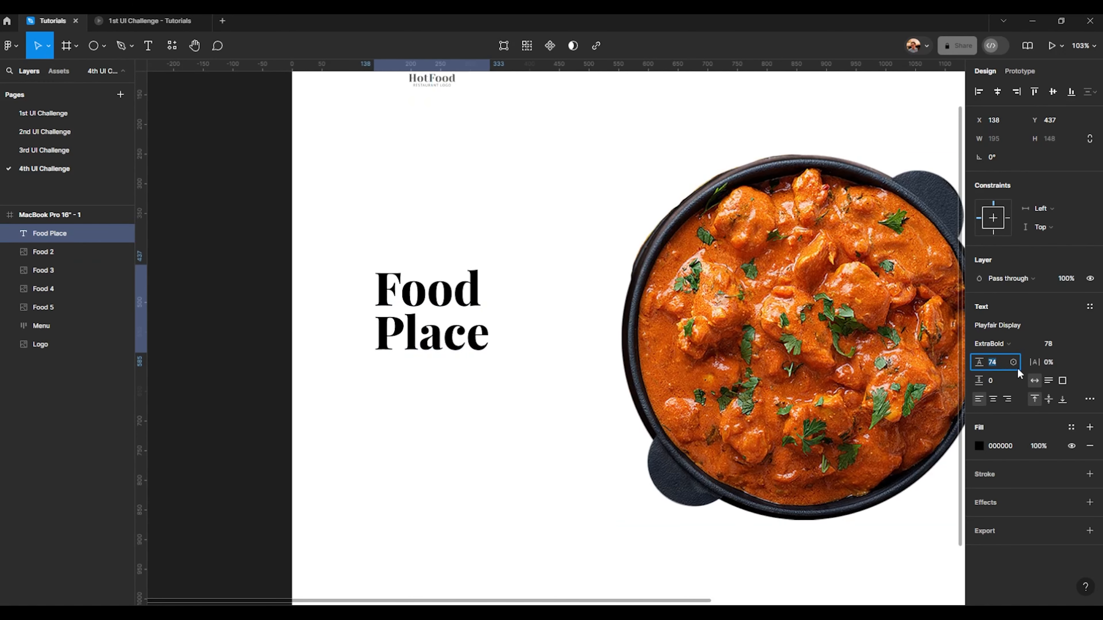
- Increase the "Food Place" heading's font size to 148
scroll(608, 316, "down", 3)
left_click_drag(308, 283, 290, 285)
scroll(480, 325, "up", 1)
left_click(253, 299)
scroll(406, 304, "up", 1)
left_click_drag(408, 302, 324, 296)
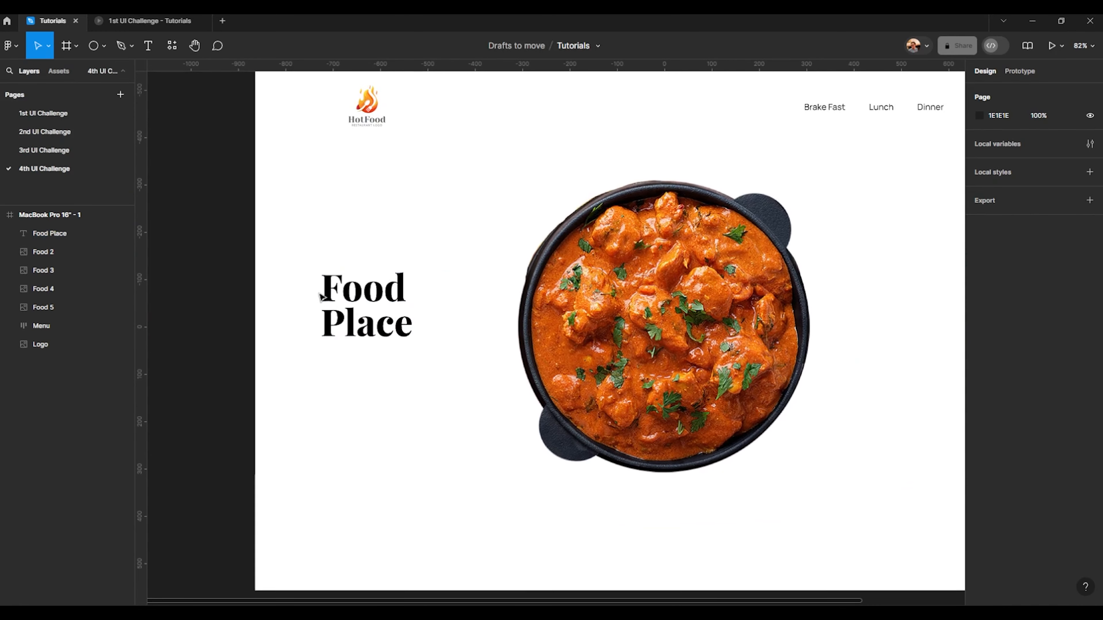
left_click(330, 296)
key("shift+Up")
key("shift+Up")
key("shift+Up")
key("shift+Up")
key("shift+Up")
key("shift+Up")
key("shift+Up")
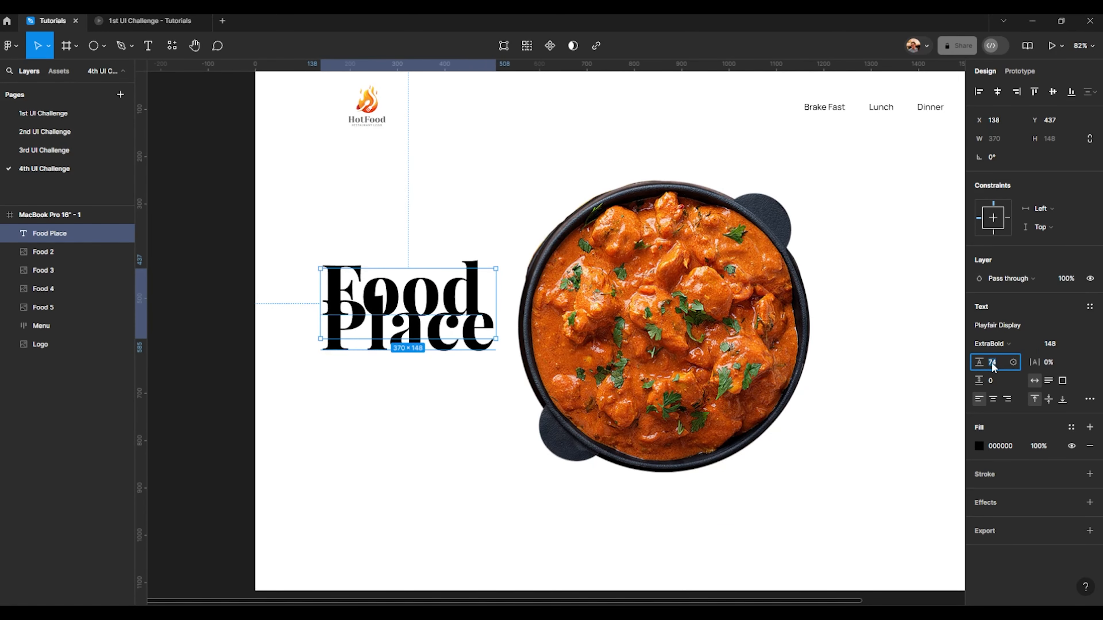
- Set the heading's line height to 144 and its weight to Bold, and raise it to Y 391
key("shift+Up")
key("shift+Up")
key("shift+Up")
key("shift+Up")
key("shift+Up")
key("shift+Up")
key("shift+Up")
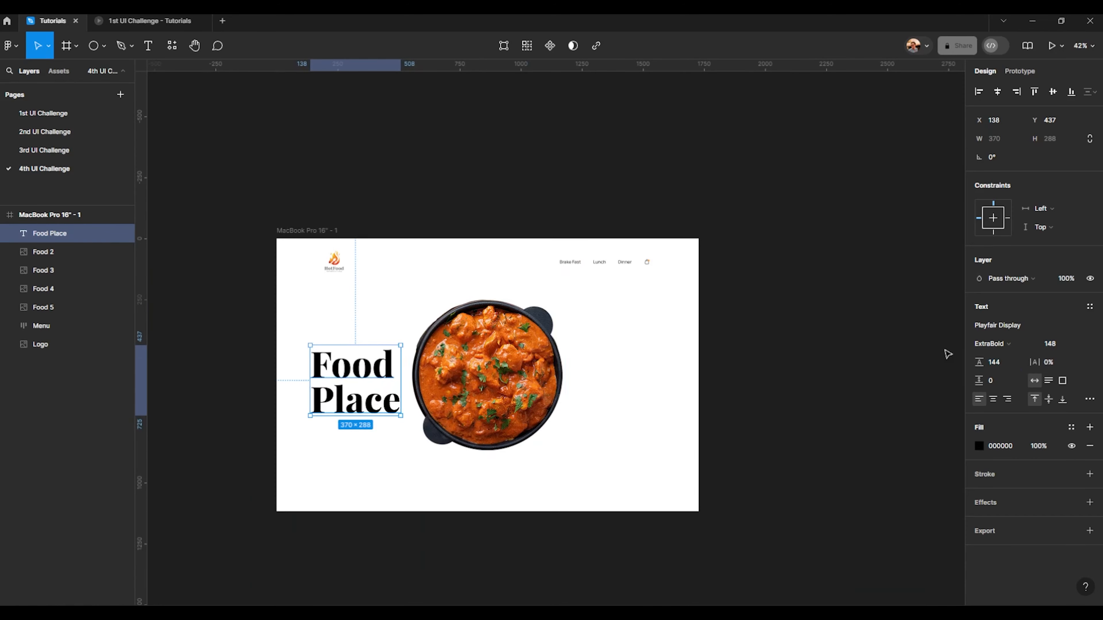
scroll(943, 352, "up", 3)
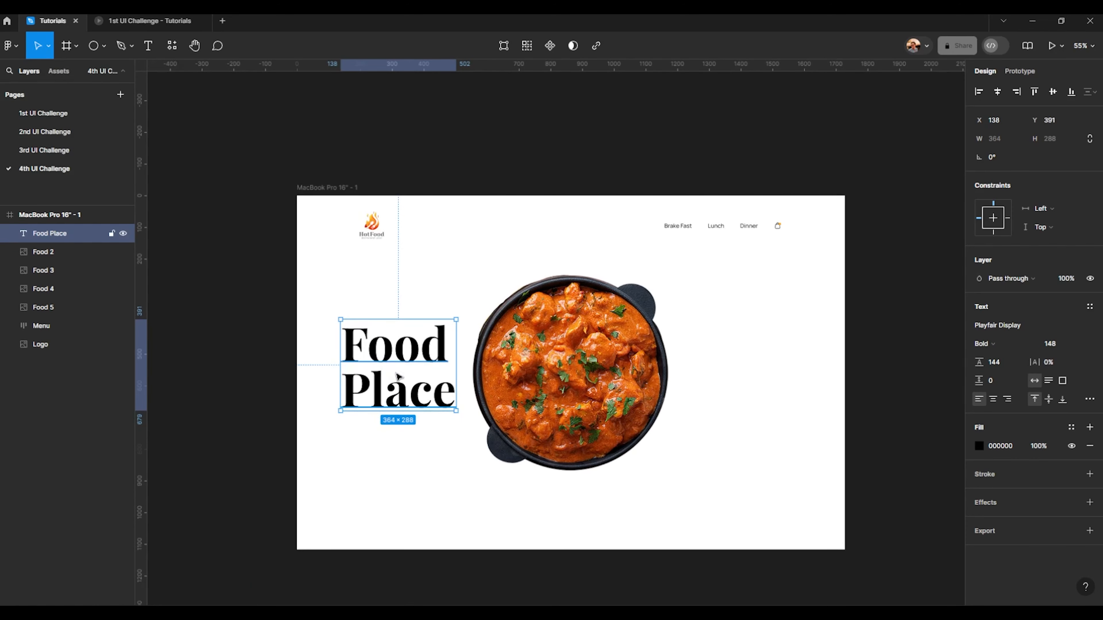
- Try moving the logo closer to the page frame's left edge, at X 120
scroll(408, 290, "up", 1)
left_click(367, 220)
key("shift+Left")
key("shift+Left")
key("shift+Left")
key("shift+Left")
key("alt")
key("shift+Left")
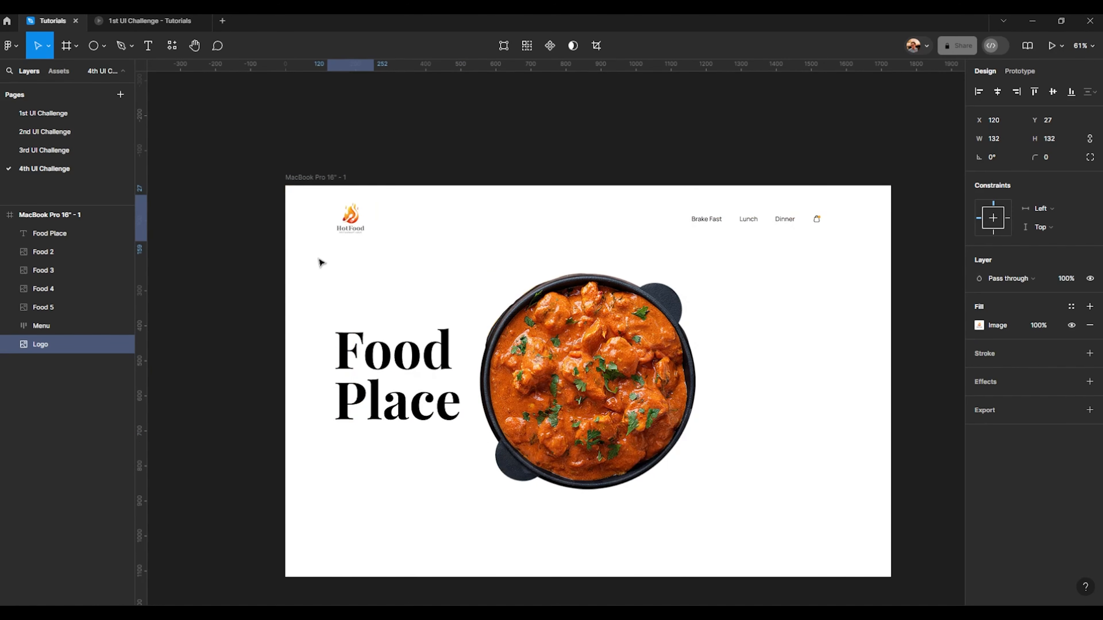
key("alt")
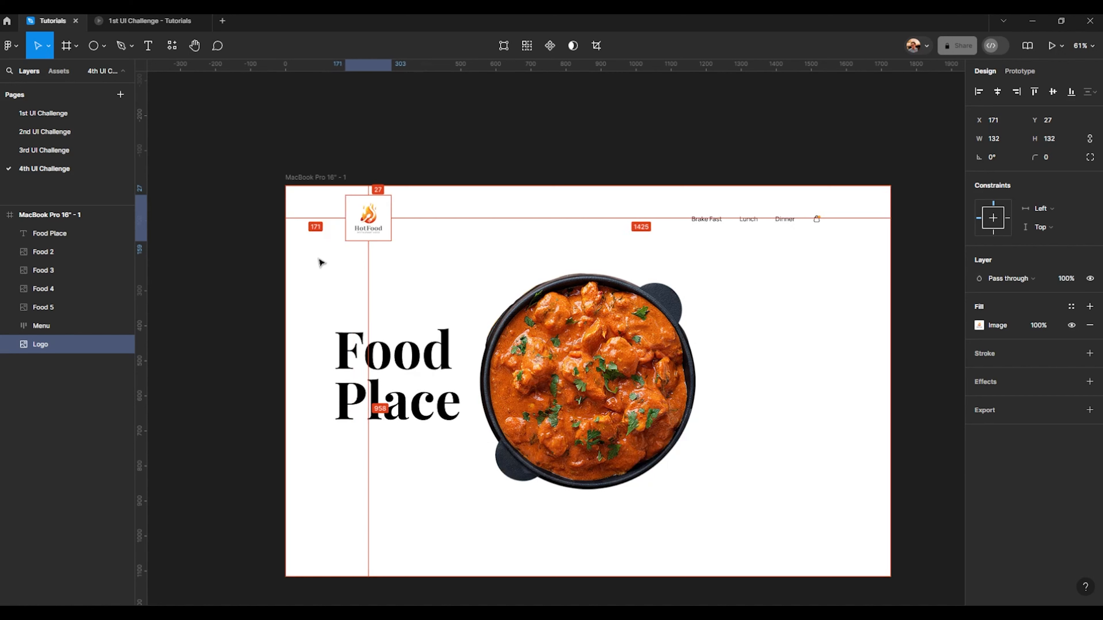
- Check the Menu row's right margin and move the logo so its own left margin is 120
left_click(803, 230)
key("alt")
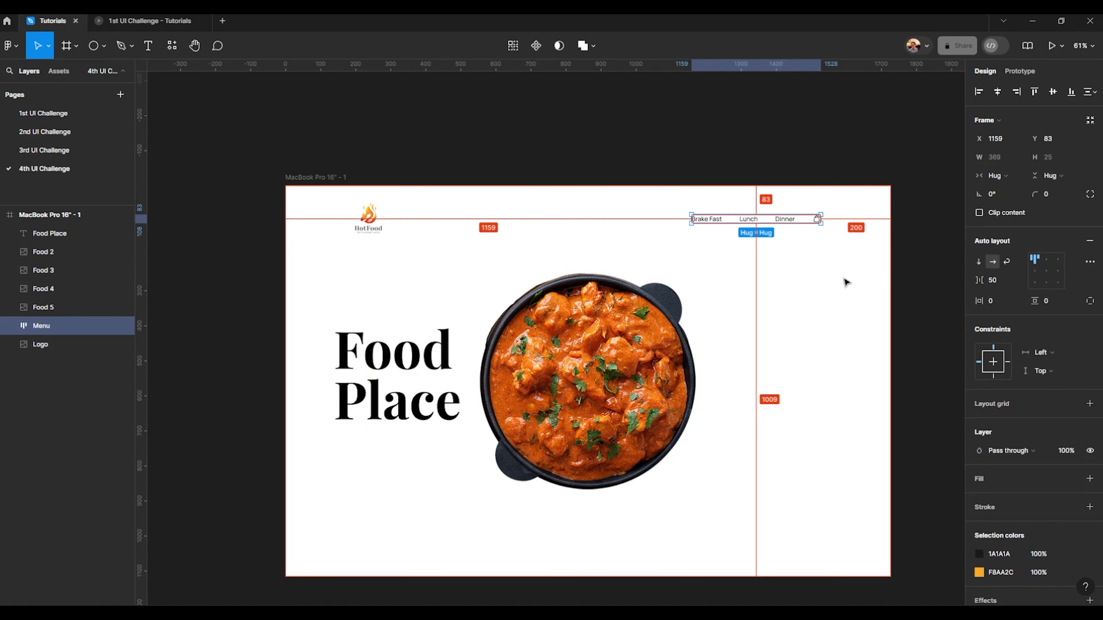
left_click(356, 224)
key("alt")
key("shift+Left")
key("shift+Left")
key("shift+Left")
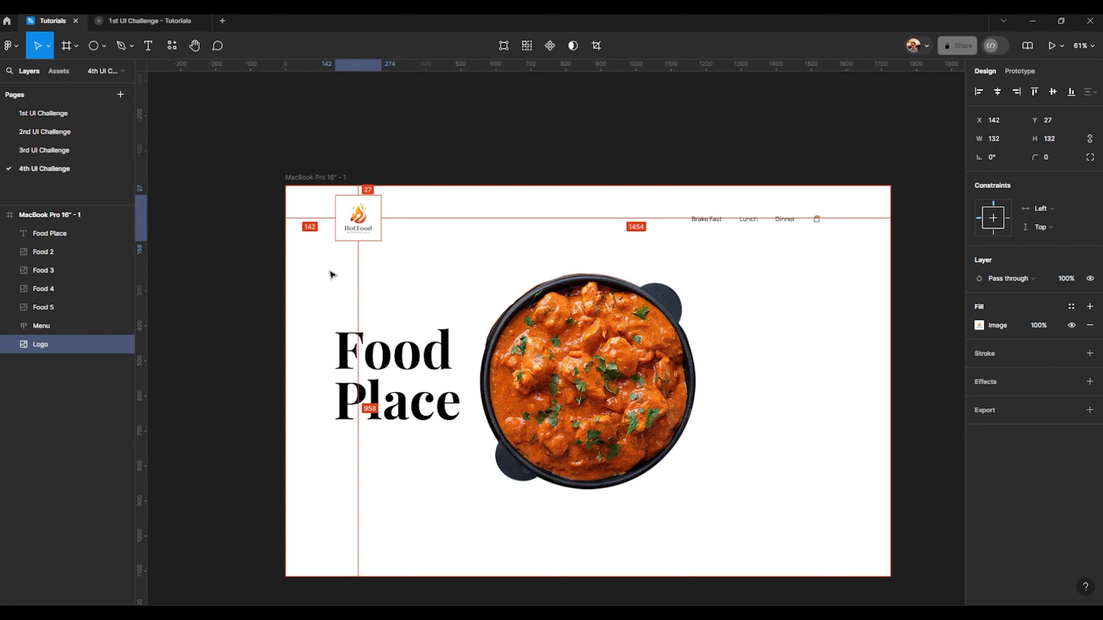
key("shift+Left")
key("shift+Left")
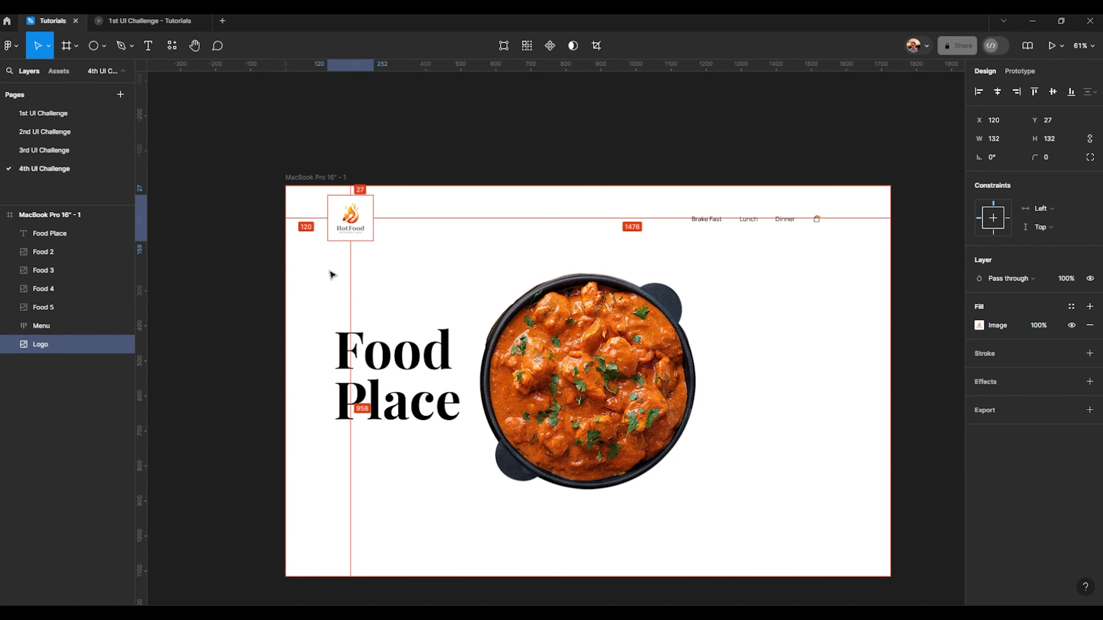
- Move the Menu row toward the page frame's right edge so its margin matches the logo's 120 left margin
left_click(798, 223)
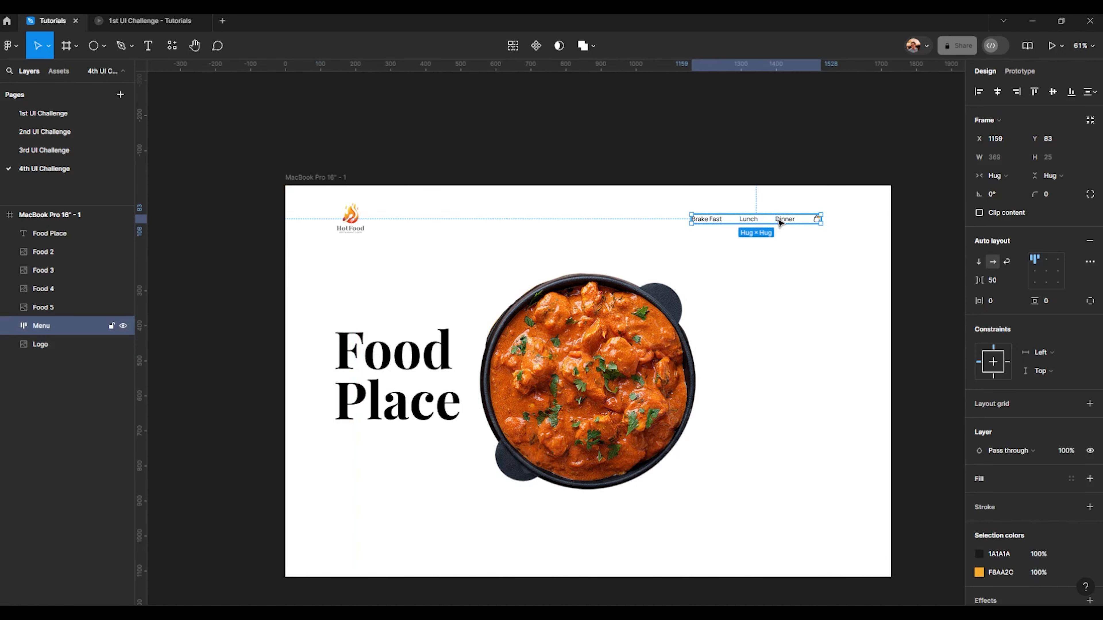
key("alt")
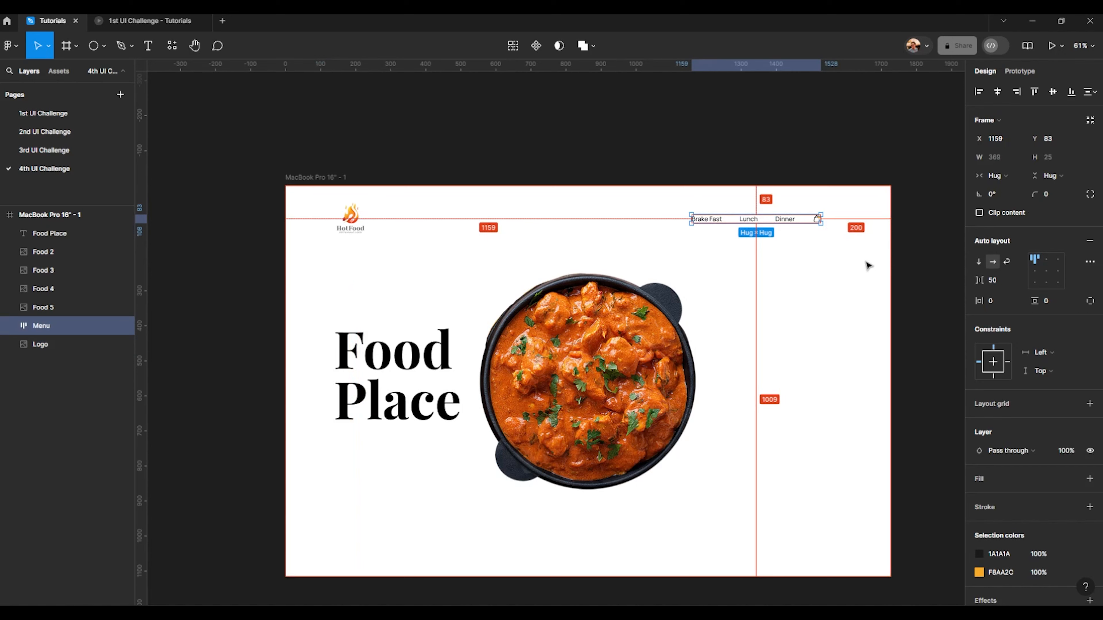
key("shift+Right")
key("shift+Right")
key("shift+Right")
key("shift+Right")
key("shift+Right")
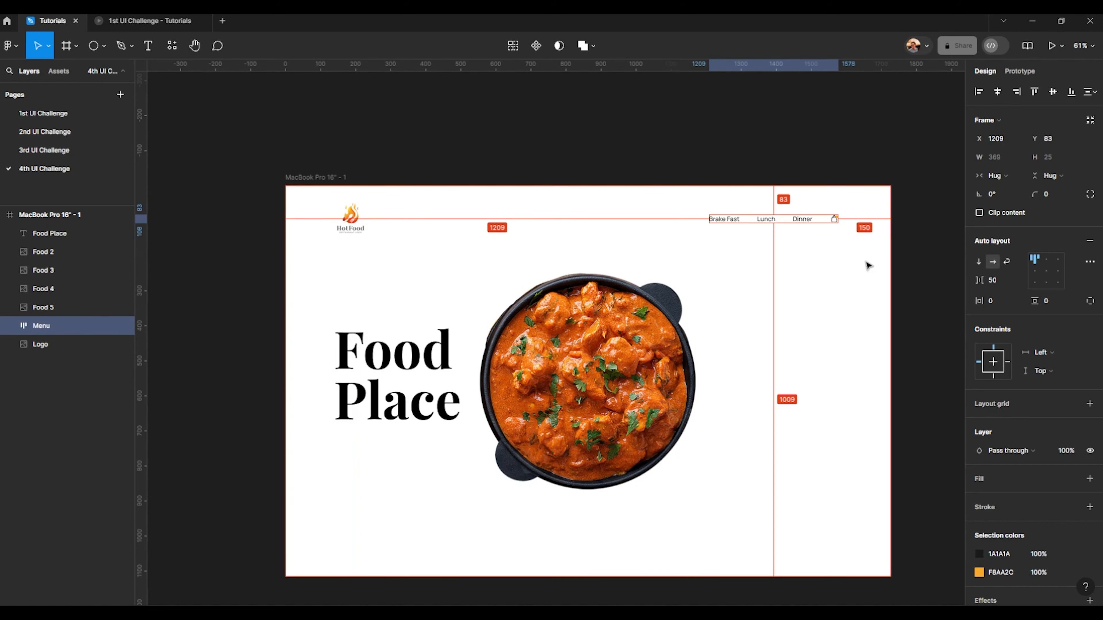
key("shift+Right")
key("shift+Right")
key("shift+Right")
key("alt")
- Move the "Food Place" heading horizontally to X 120, in line with the logo's left edge
left_click(313, 360)
key("alt")
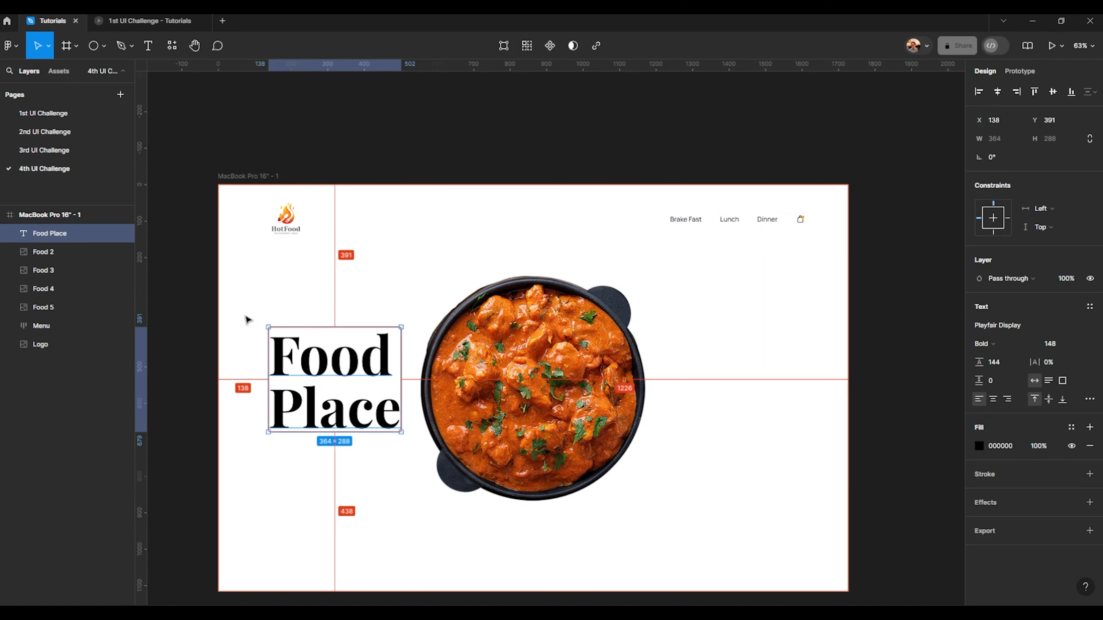
key("Left")
key("Left")
key("Left")
key("Left")
key("Left")
key("Left")
key("Left")
key("Left")
key("Left")
key("Left")
key("Left")
key("Left")
key("Left")
key("Left")
key("Left")
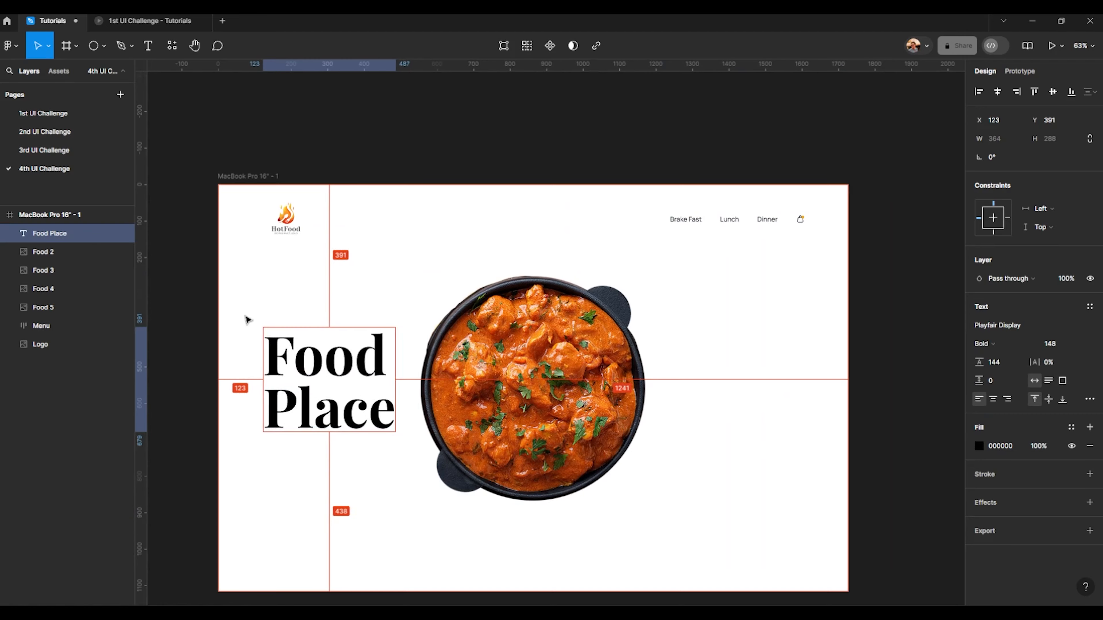
- Set the "Food Place" heading's font size to 160
left_click(1053, 344)
type("160")
key("Return")
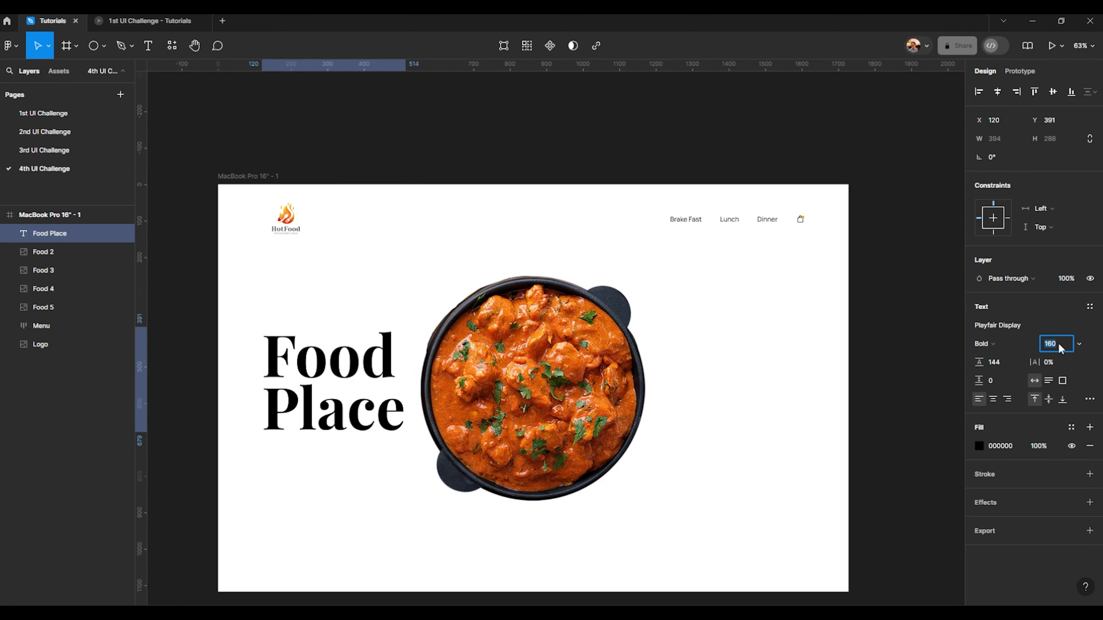
scroll(647, 391, "down", 4)
left_click(772, 337)
scroll(456, 406, "up", 5)
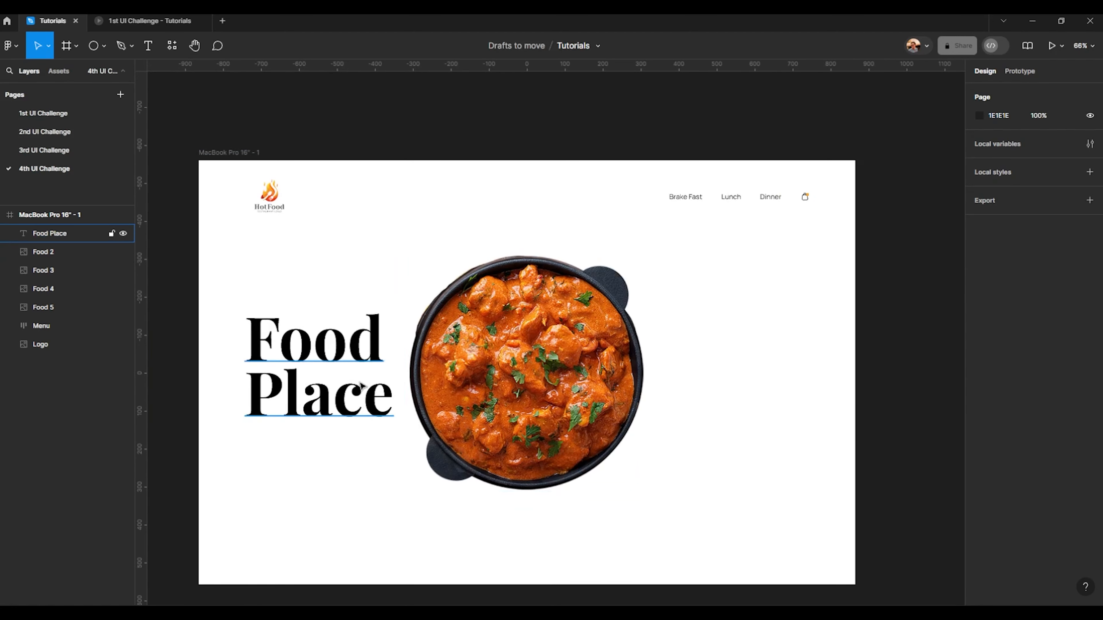
left_click(361, 384)
scroll(365, 383, "up", 3)
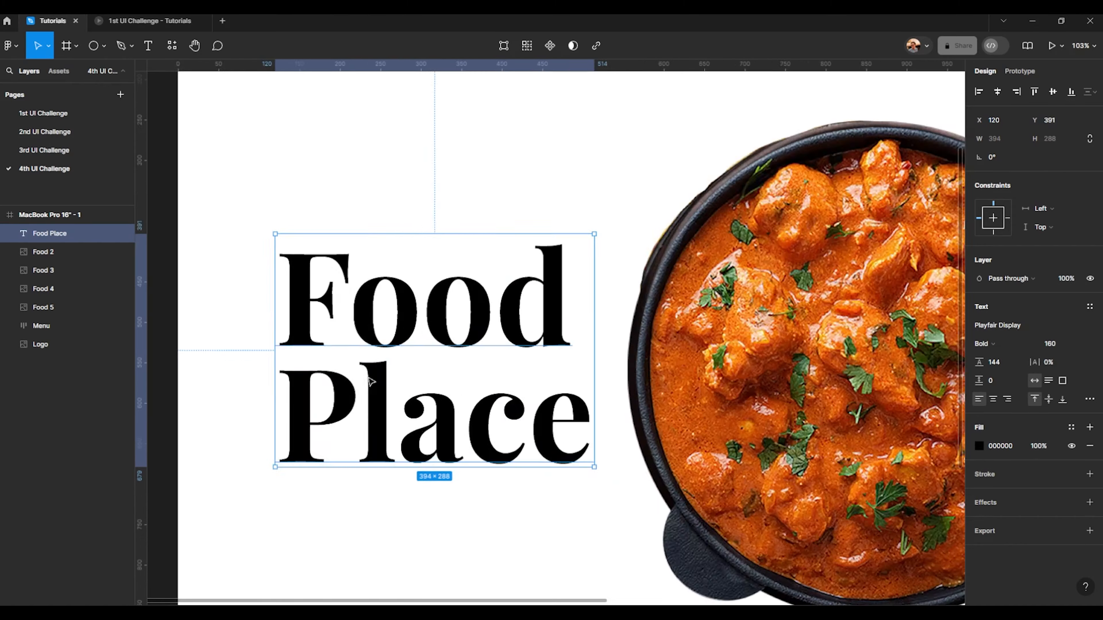
- Set the "Food Place" heading's fill colour to 1A1A1A
scroll(370, 381, "down", 4)
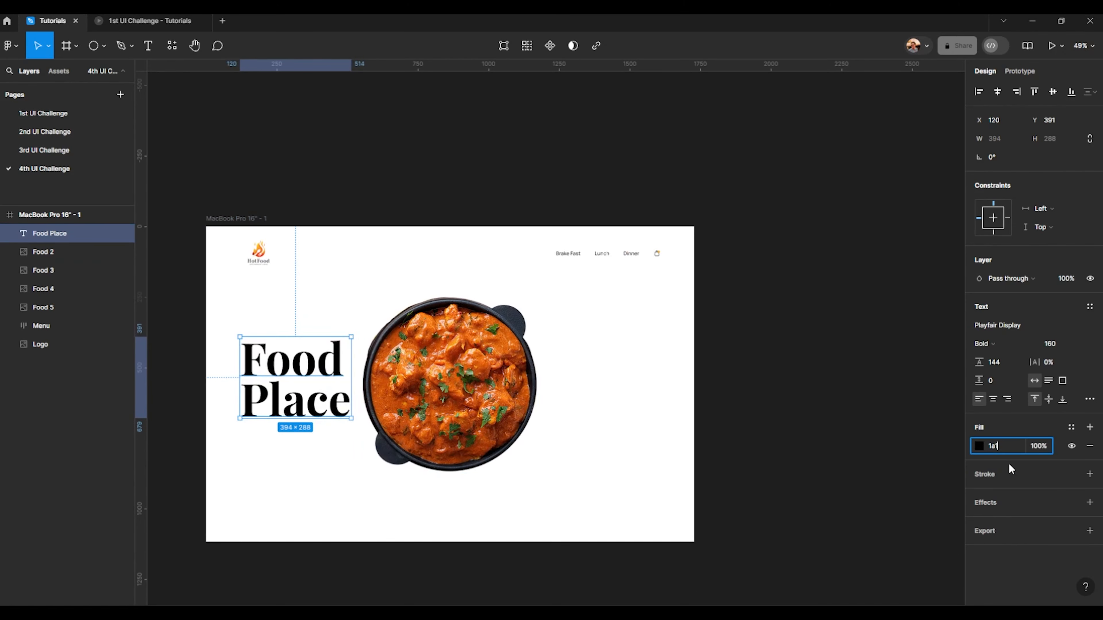
key("Return")
left_click(775, 425)
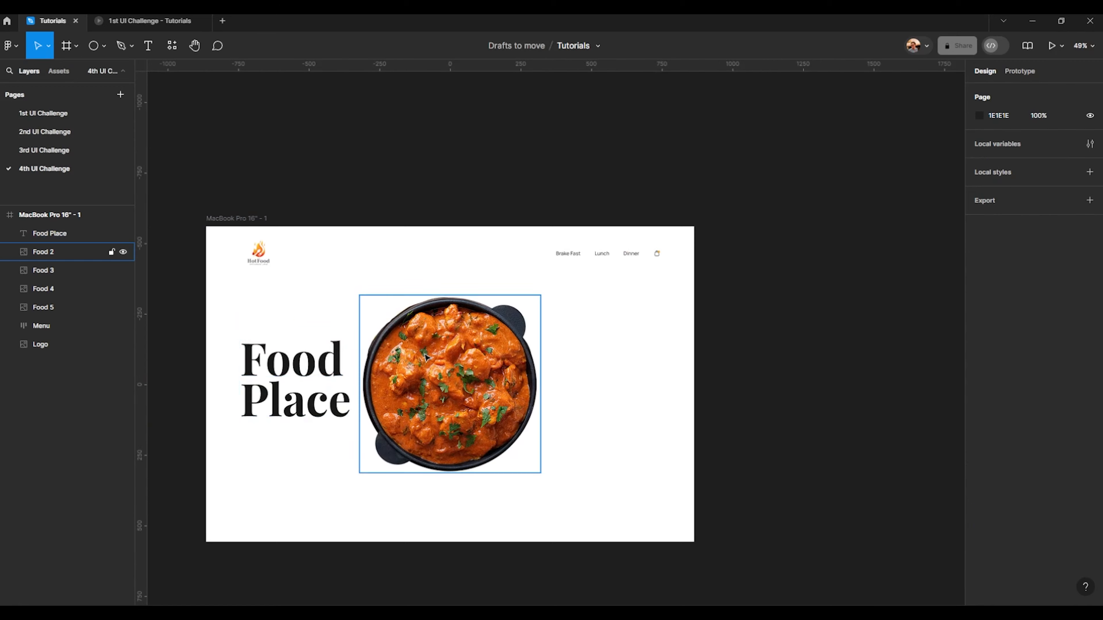
- Select all four stacked dish images, Food 2 to Food 5, and move them horizontally to X 573, away from the heading
scroll(278, 374, "up", 4)
left_click(444, 365)
scroll(447, 367, "down", 4)
left_click(481, 373)
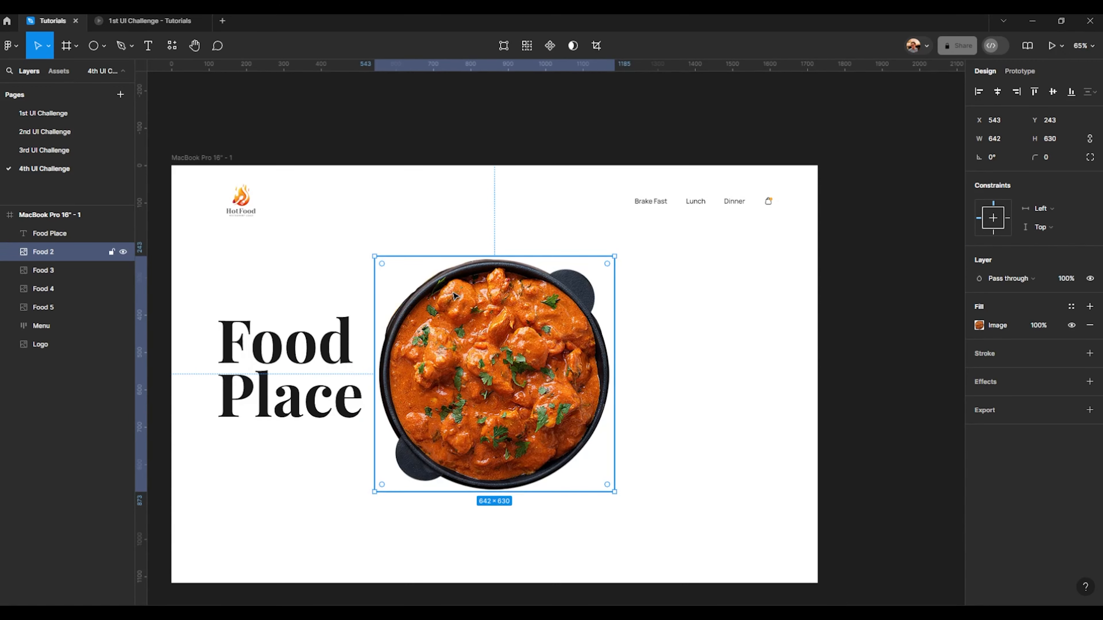
scroll(453, 296, "up", 1)
left_click(44, 307, "shift")
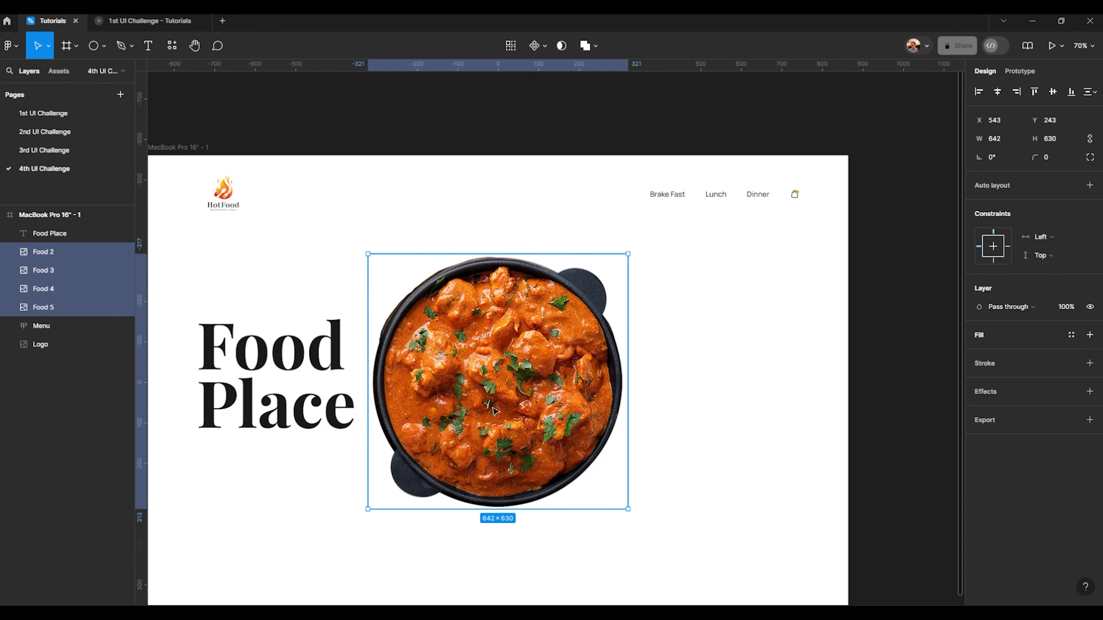
left_click_drag(493, 408, 505, 406)
scroll(499, 397, "down", 6)
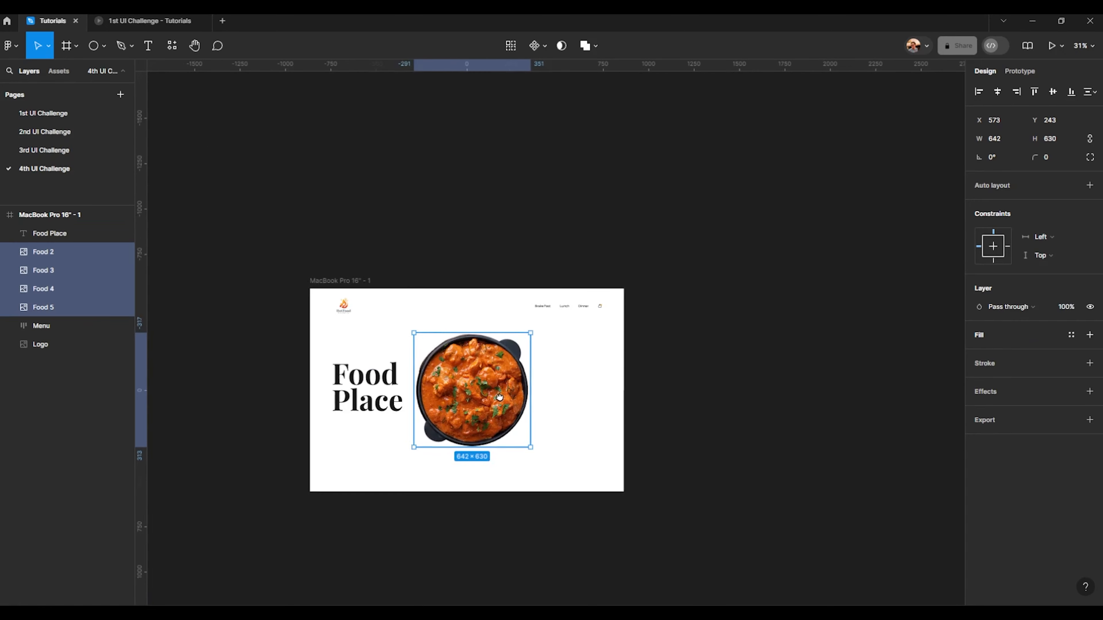
left_click(542, 417)
scroll(499, 415, "up", 4)
left_click(502, 383)
scroll(502, 380, "down", 6)
left_click_drag(589, 374, 523, 379)
left_click(522, 380)
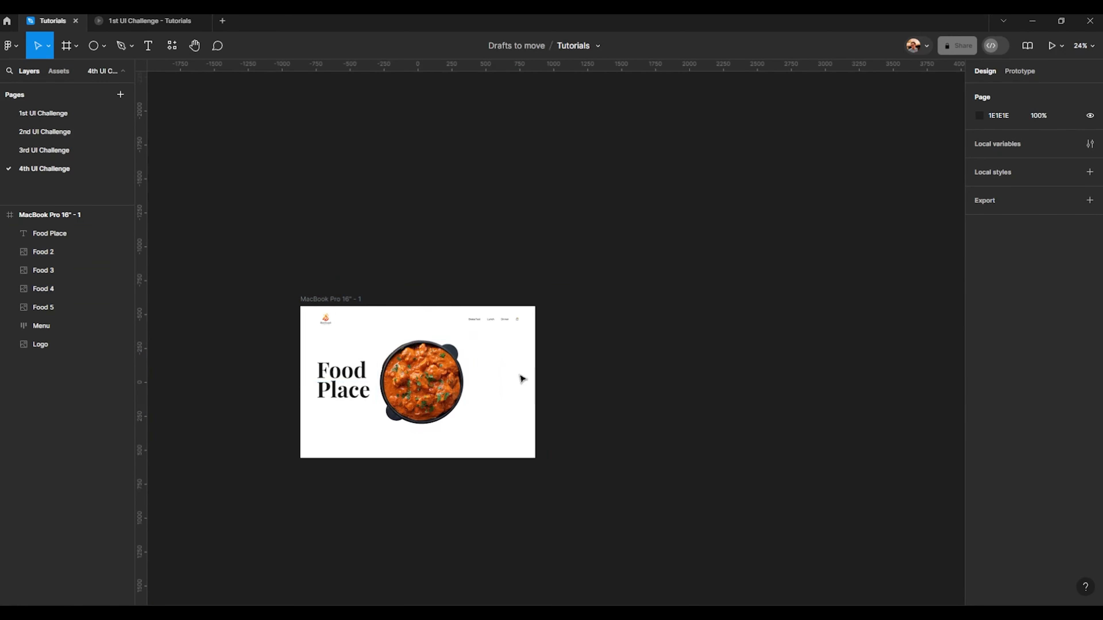
scroll(323, 383, "up", 3)
left_click(319, 343)
scroll(312, 331, "up", 2)
scroll(313, 330, "down", 4)
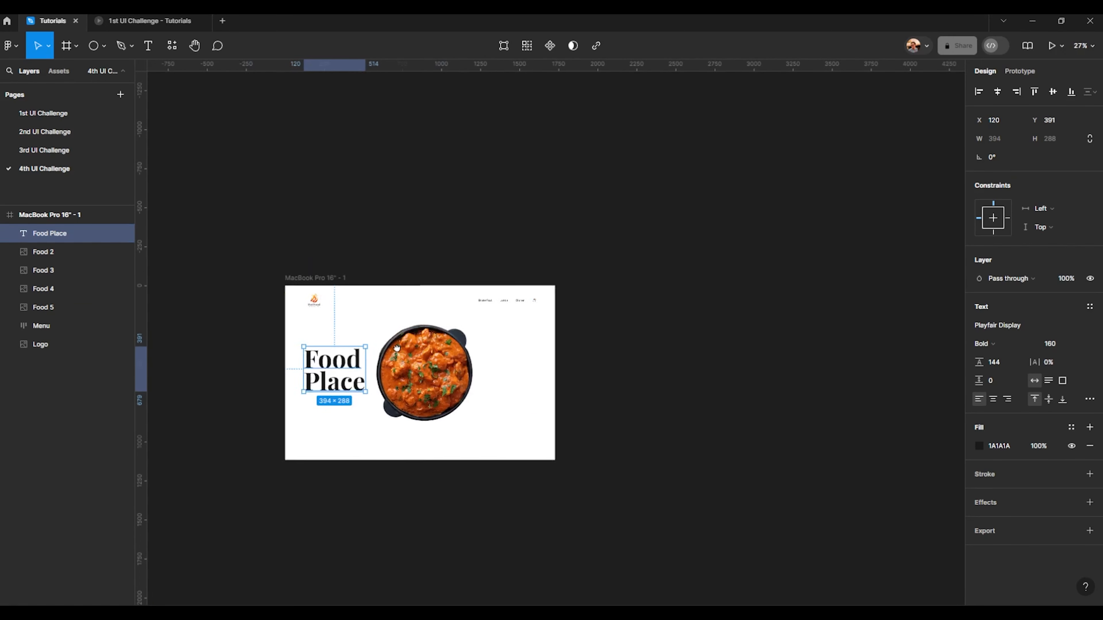
scroll(396, 348, "up", 3)
scroll(463, 306, "down", 2)
left_click_drag(490, 310, 320, 294)
left_click(463, 300)
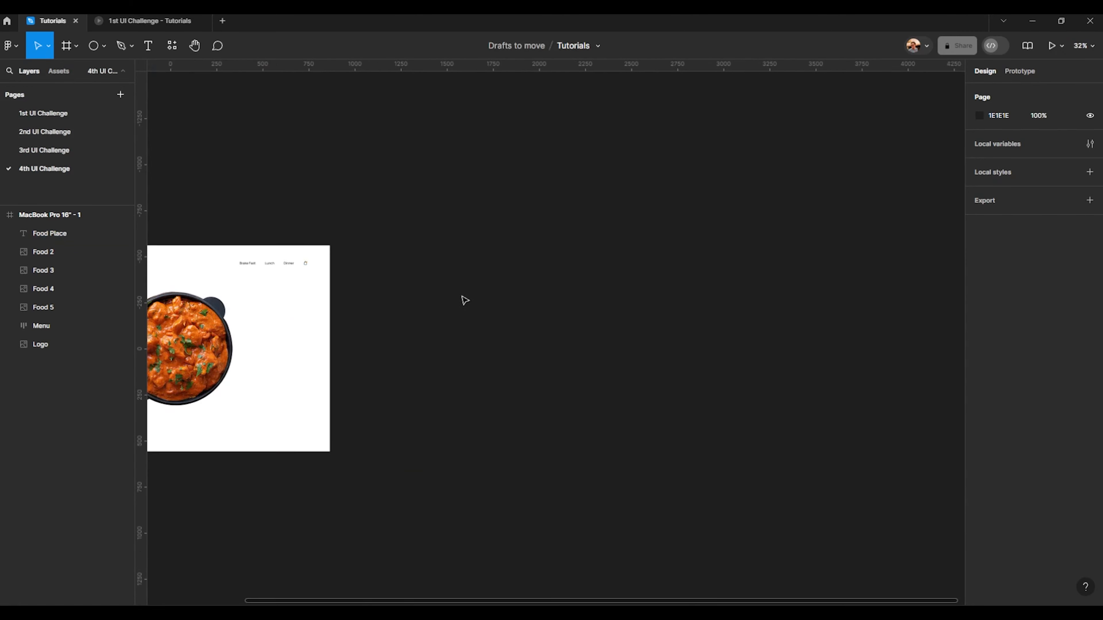
- Draw a wide rectangle about 660 × 134 on the empty canvas beside the page frame
scroll(393, 297, "up", 2)
left_click(76, 47)
left_click(95, 46)
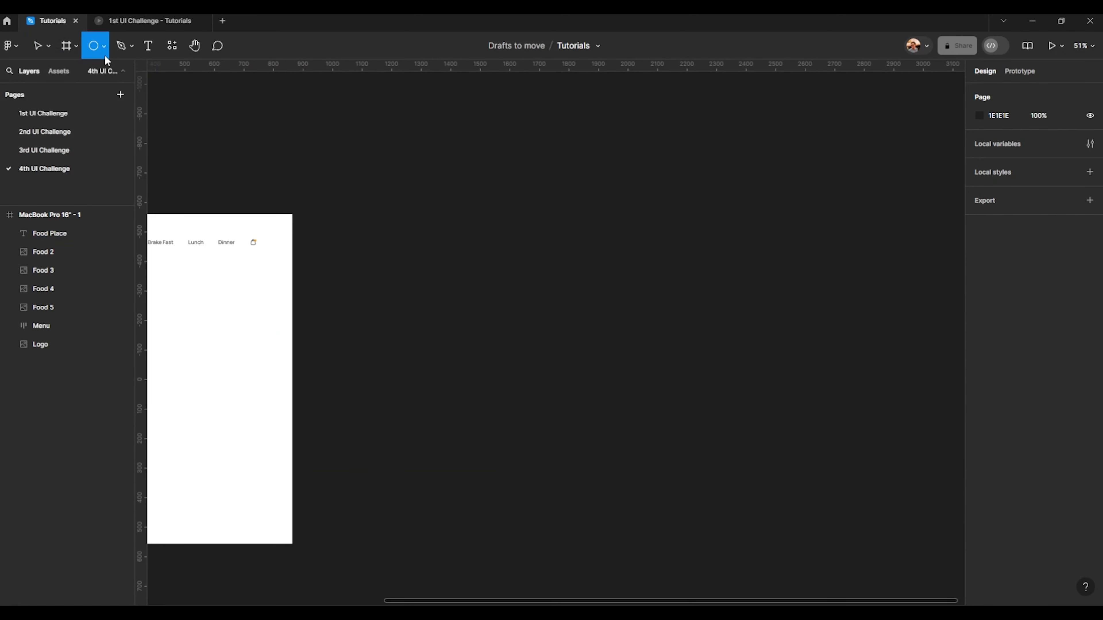
left_click(104, 47)
left_click(65, 72)
scroll(376, 271, "up", 2)
mouse_move(324, 199)
left_mouse_down()
mouse_move(430, 232)
mouse_move(540, 221)
mouse_move(558, 246)
left_mouse_up()
scroll(353, 229, "up", 5)
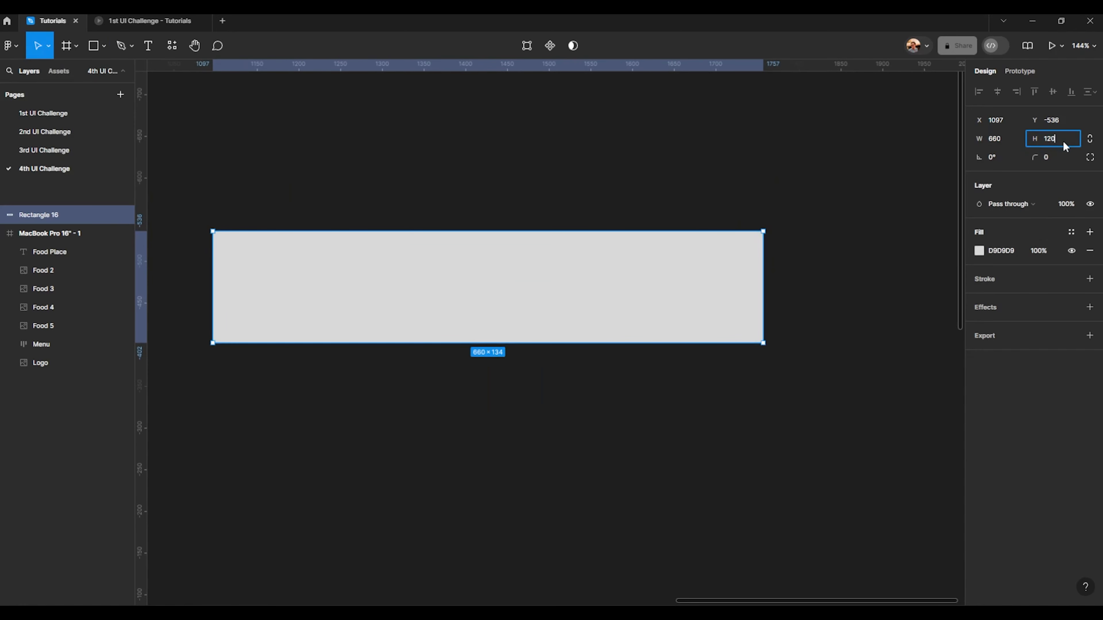
- Set the new rectangle's height to 120
key("Return")
left_click(1008, 140)
scroll(560, 255, "down", 3)
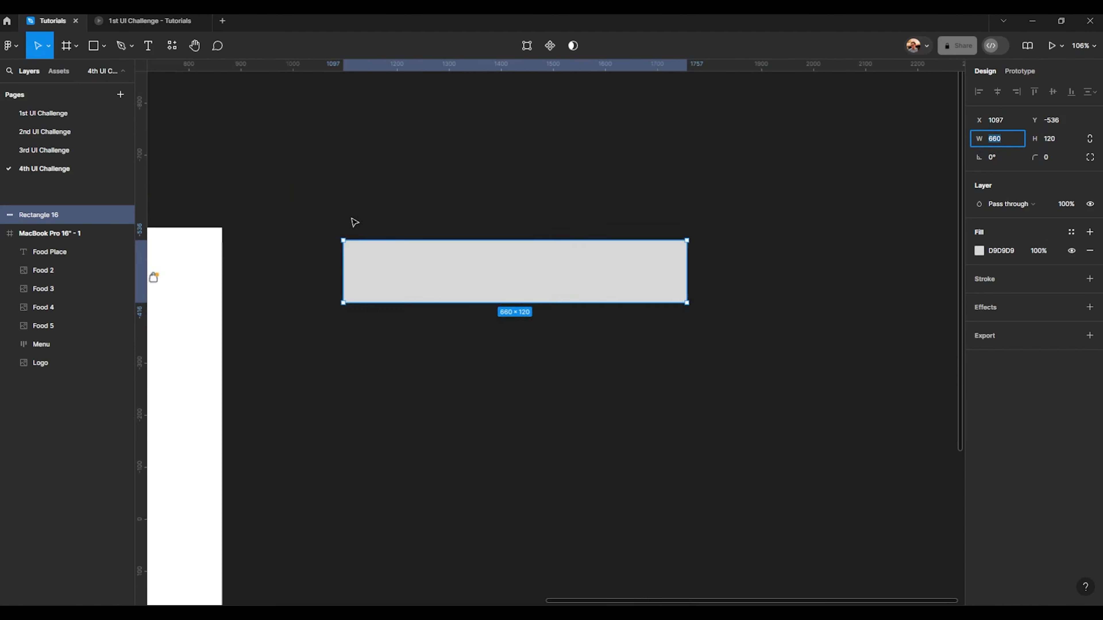
- Try the rectangle inside the page frame beside the dish image to judge its width
scroll(355, 222, "down", 4)
scroll(637, 265, "up", 2)
left_click_drag(439, 352, 341, 346)
scroll(391, 346, "down", 3)
scroll(371, 354, "up", 1)
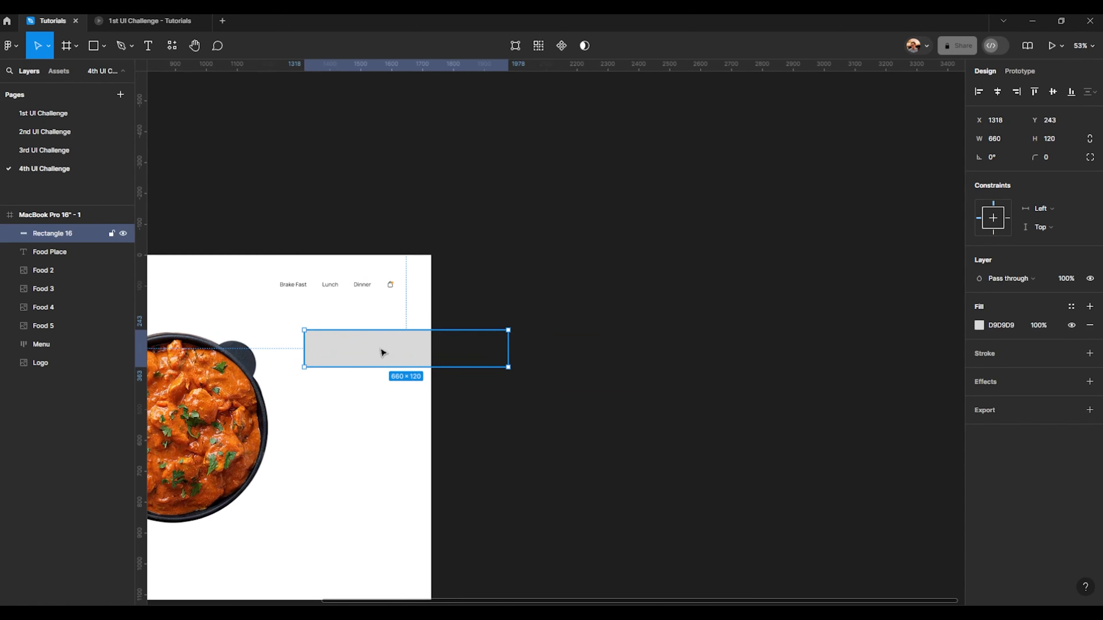
left_click_drag(405, 357, 564, 304)
scroll(566, 307, "up", 3)
scroll(455, 335, "down", 2)
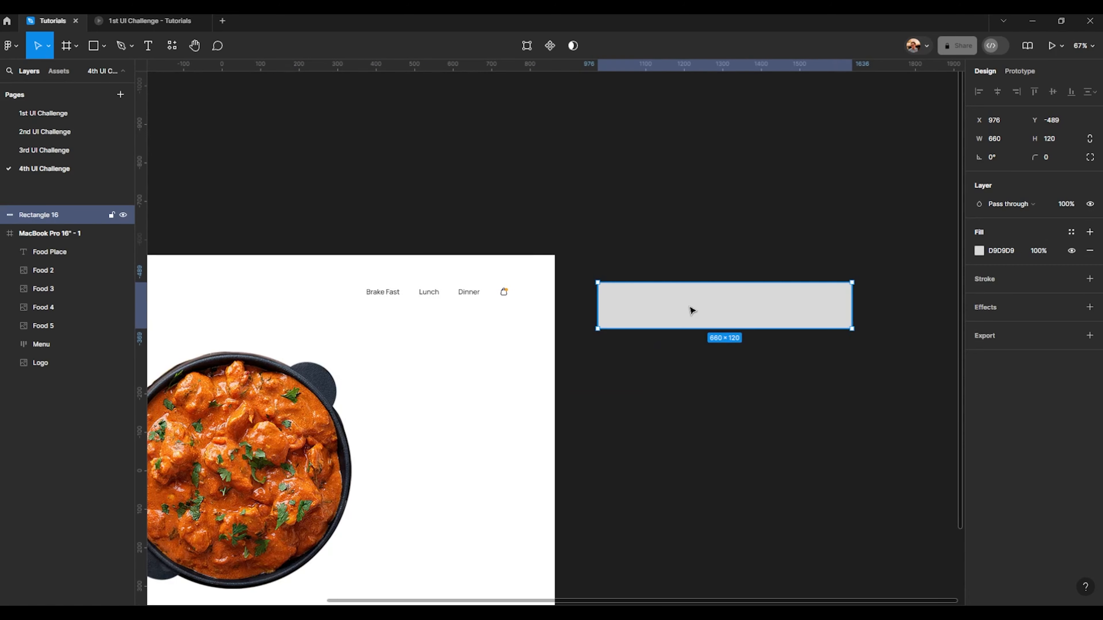
left_click_drag(689, 310, 425, 393)
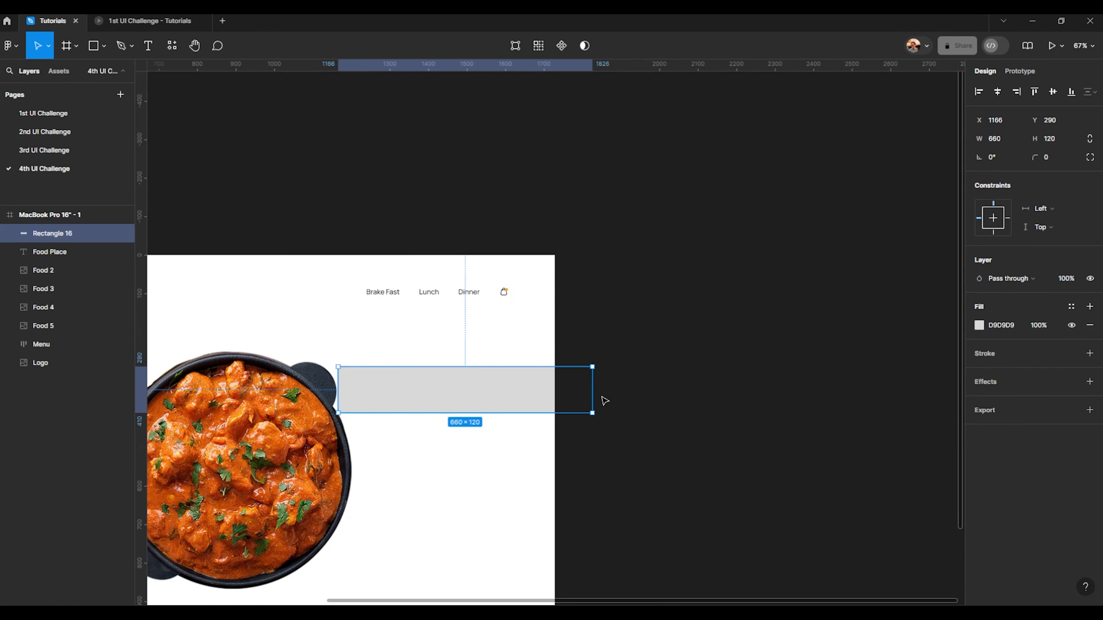
- Move the rectangle back onto the empty canvas outside the page frame and set its width to 500
left_click_drag(591, 393, 766, 290)
left_click_drag(766, 290, 624, 342)
scroll(626, 341, "up", 2)
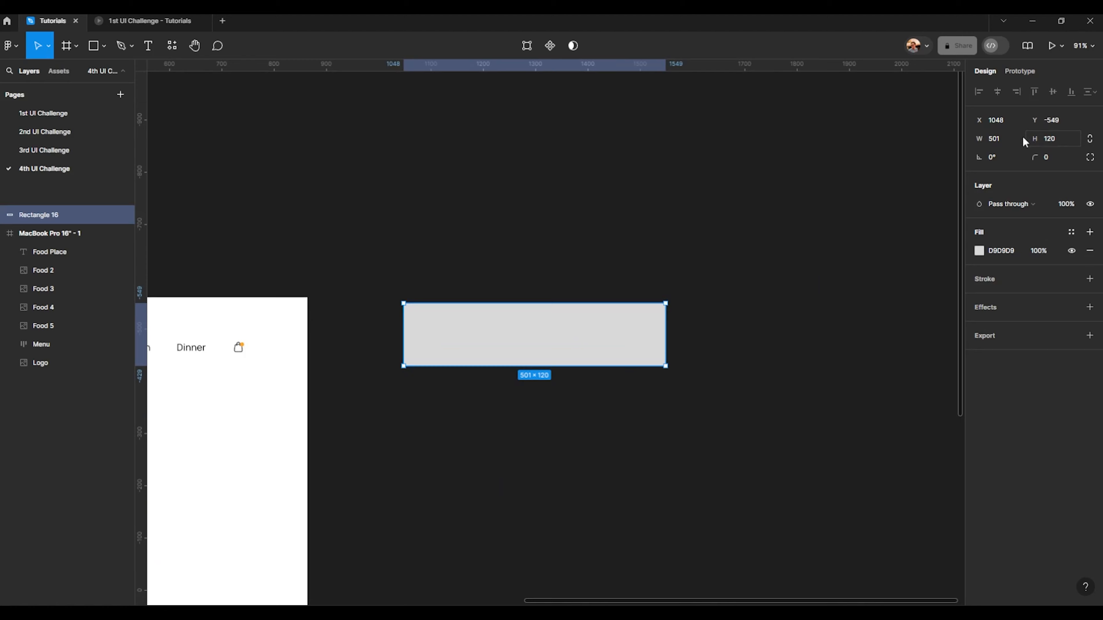
left_click(1011, 147)
type("50")
key("Return")
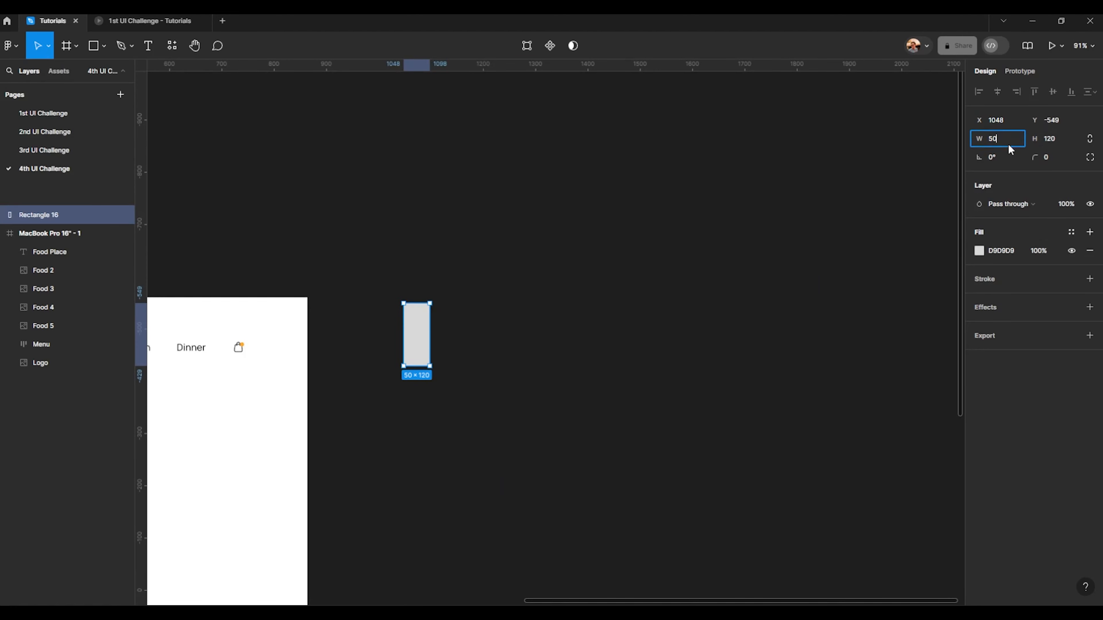
type("0")
key("Return")
- Duplicate the Food 2 dish image and place the copy outside the page frame near the rectangle
scroll(590, 261, "down", 5)
left_click(339, 390)
left_click_drag(340, 390, 612, 264)
scroll(603, 267, "up", 1)
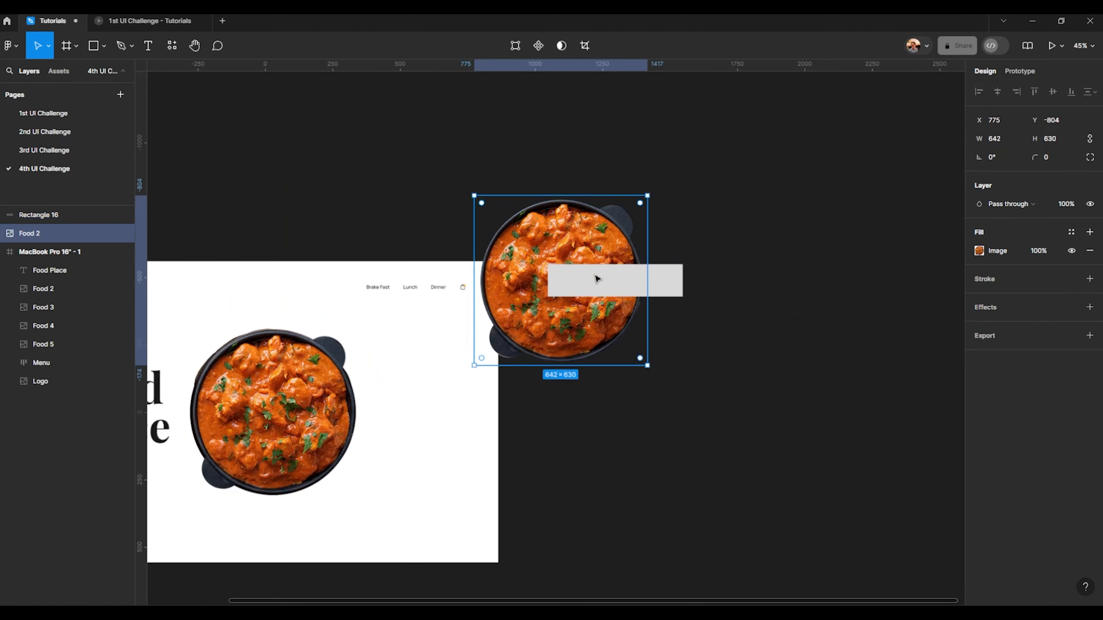
- Scale the dish copy down to about 99 × 98, bring it in front of the rectangle and place it inside its left end
scroll(616, 243, "up", 5)
left_click_drag(686, 135, 373, 439)
left_click_drag(326, 496, 493, 350)
key("ctrl+]")
scroll(492, 350, "up", 7)
left_click_drag(447, 563, 449, 510)
left_click_drag(451, 214, 437, 240)
scroll(318, 247, "down", 5)
- Round the rectangle's corners with a radius of 80 to form a pill shape
left_click(577, 270)
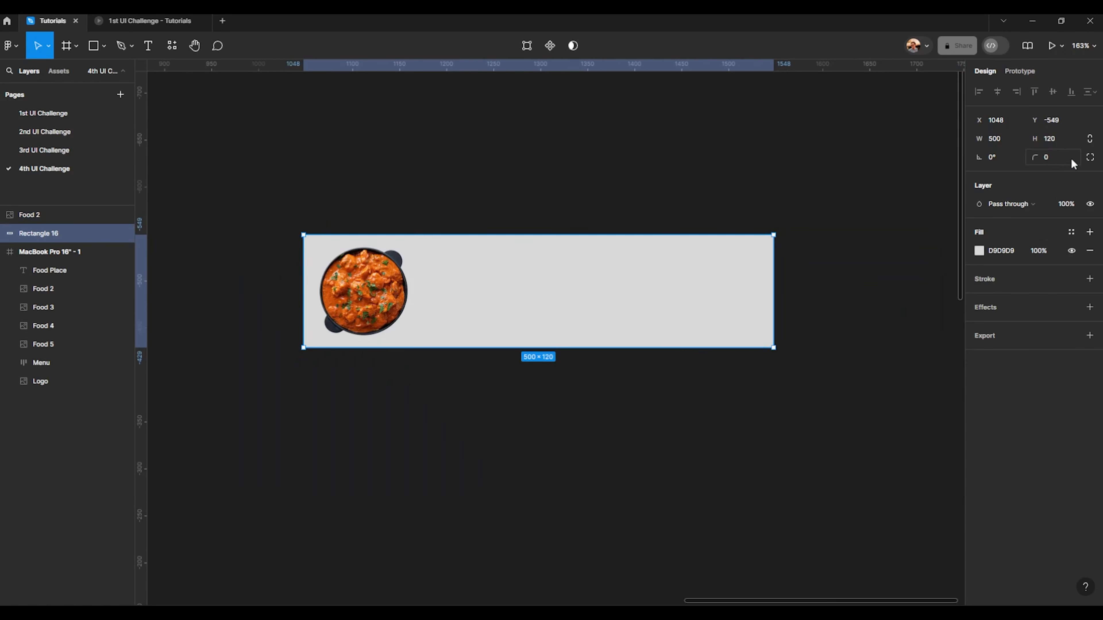
key("shift+Up")
key("shift+Up")
key("shift+Up")
key("shift+Up")
key("shift+Up")
key("shift+Up")
key("shift+Up")
key("shift+Up")
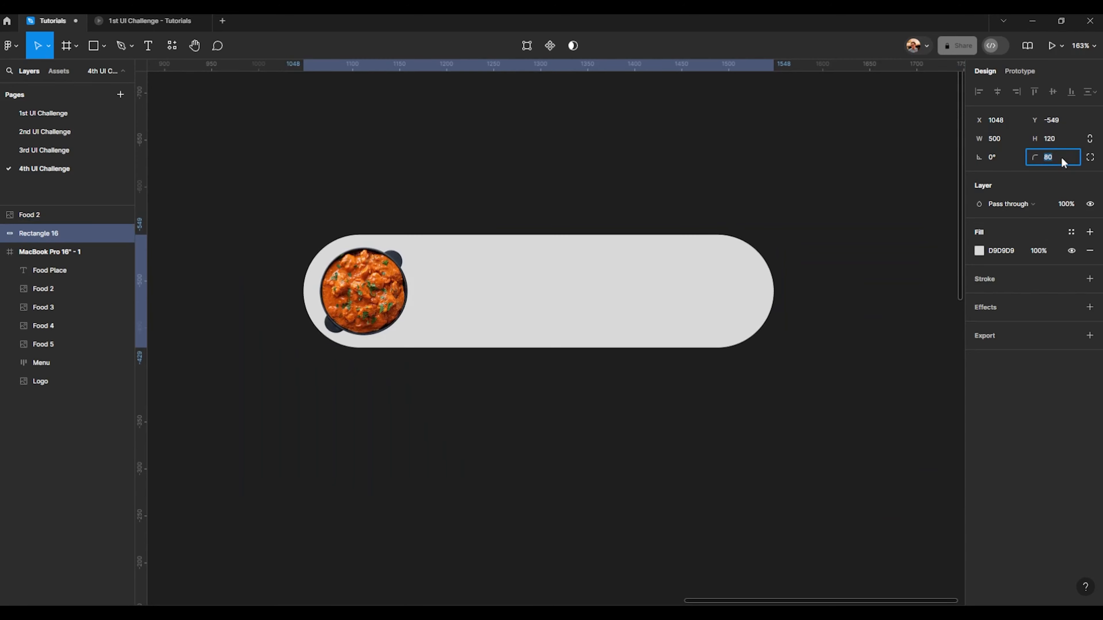
- Check the small dish image's margins inside the pill and nudge it 2 px left
scroll(520, 219, "up", 4)
left_click_drag(440, 187, 593, 190)
scroll(387, 300, "up", 3)
left_click(387, 300)
key("alt")
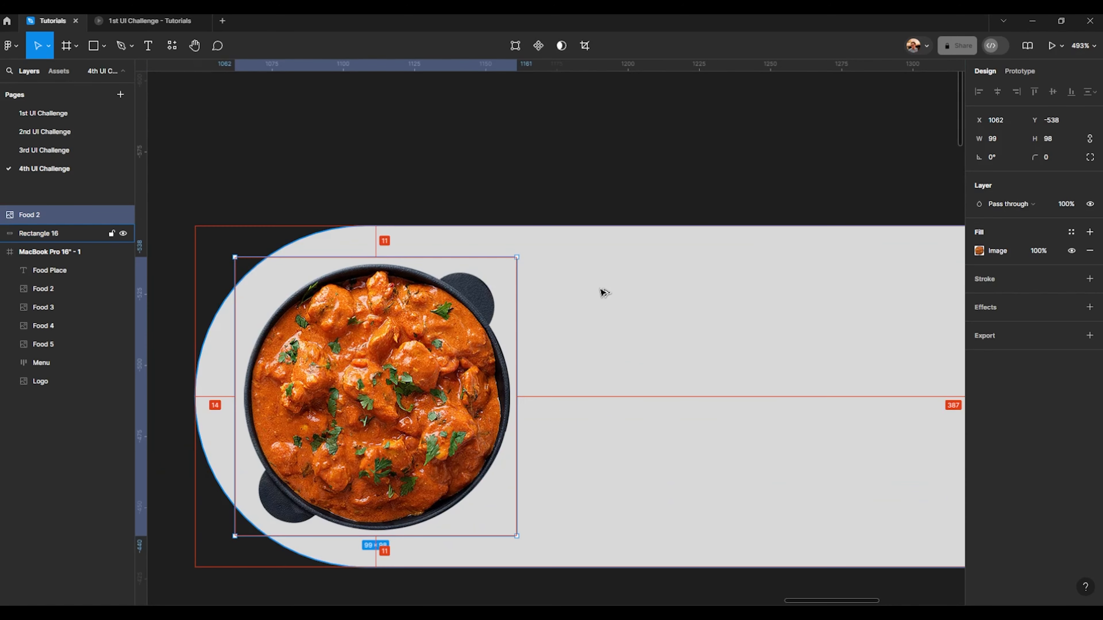
key("Left")
key("Left")
scroll(448, 193, "down", 5)
left_click(389, 167)
- Change the pill-shaped rectangle's fill to a lighter grey
scroll(404, 264, "up", 2)
scroll(452, 322, "down", 2)
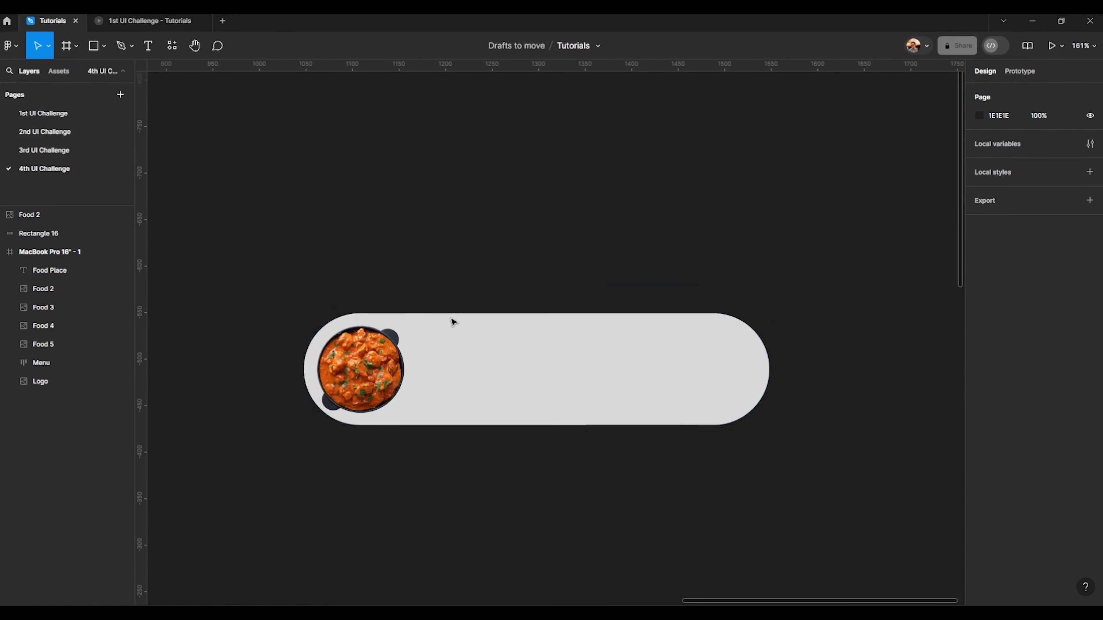
scroll(425, 366, "up", 2)
scroll(409, 308, "down", 1)
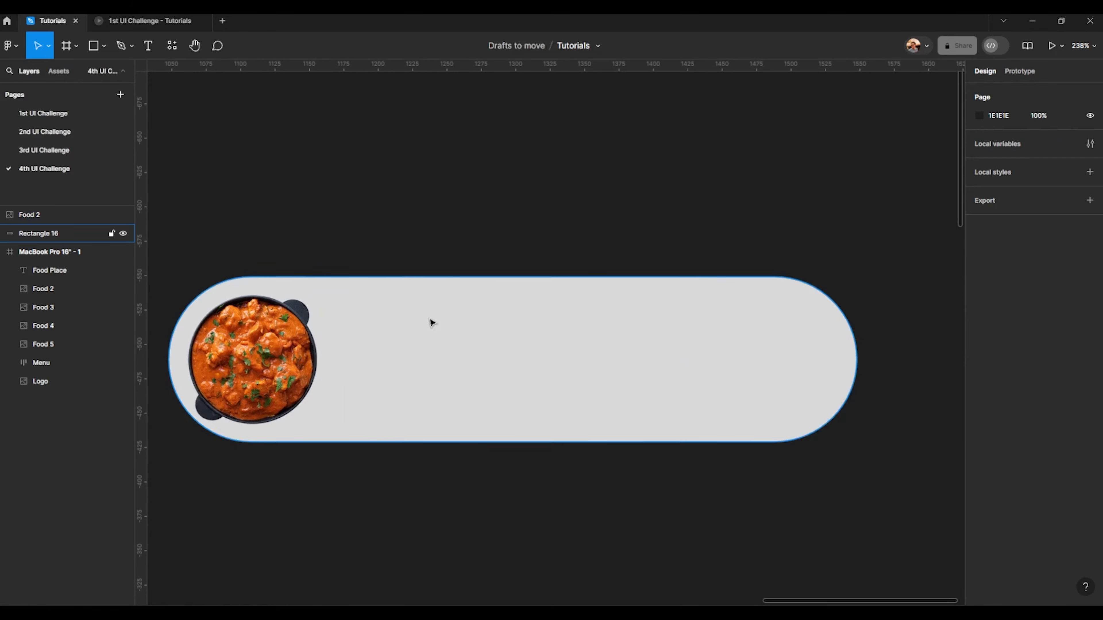
left_click(465, 330)
left_click(979, 251)
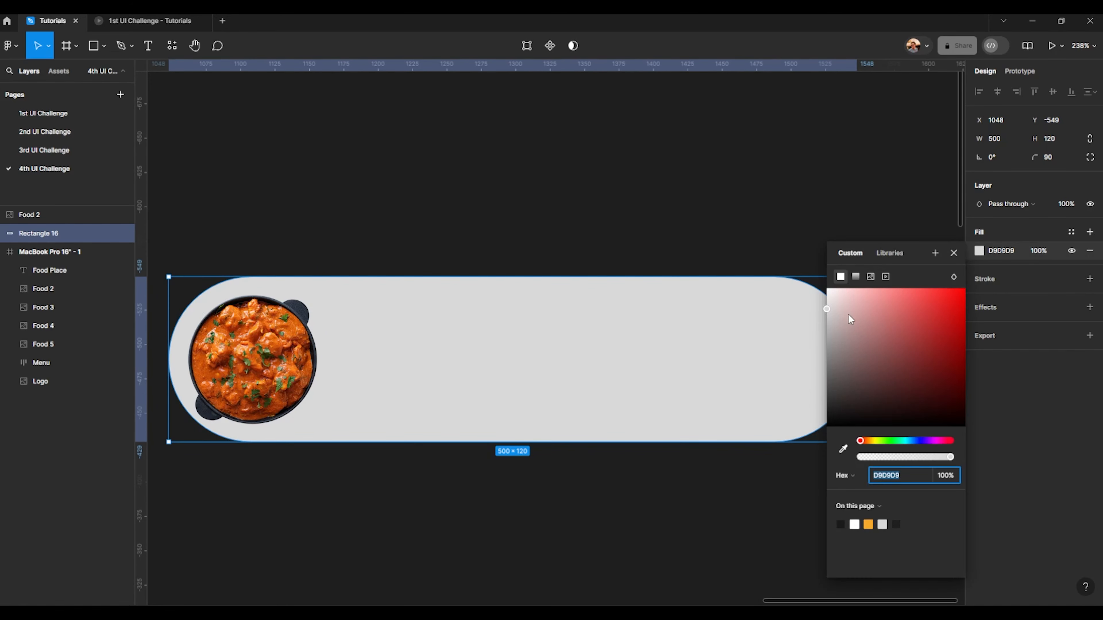
left_click_drag(850, 319, 810, 305)
left_click(652, 160)
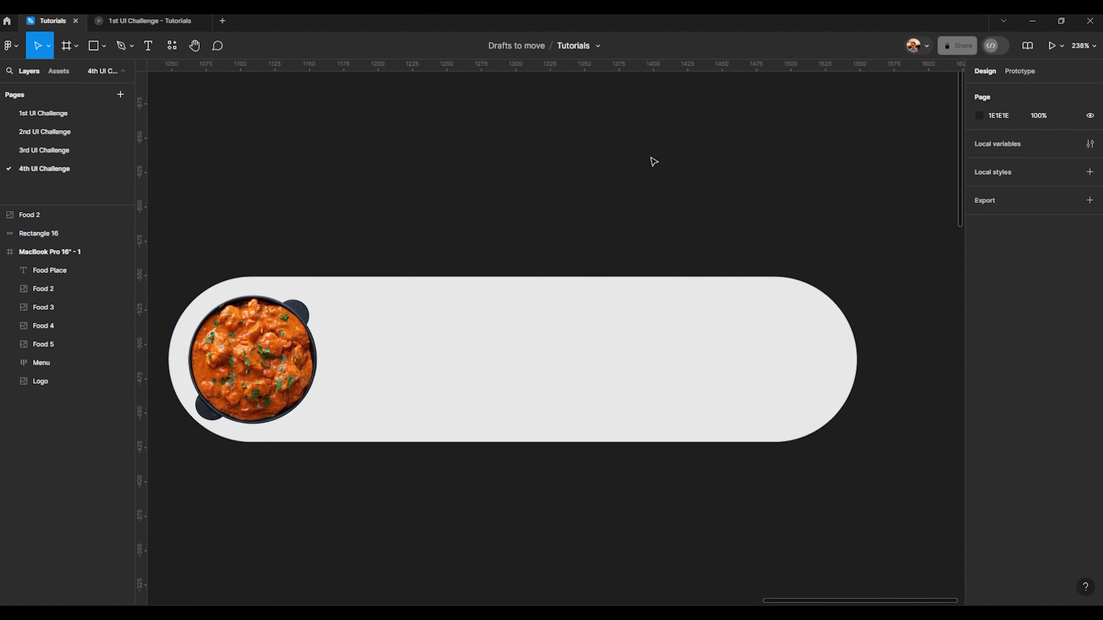
- Add the text "Curry Chicken" on the pill beside the small dish image
scroll(554, 283, "down", 5)
scroll(554, 283, "up", 3)
scroll(609, 335, "up", 3)
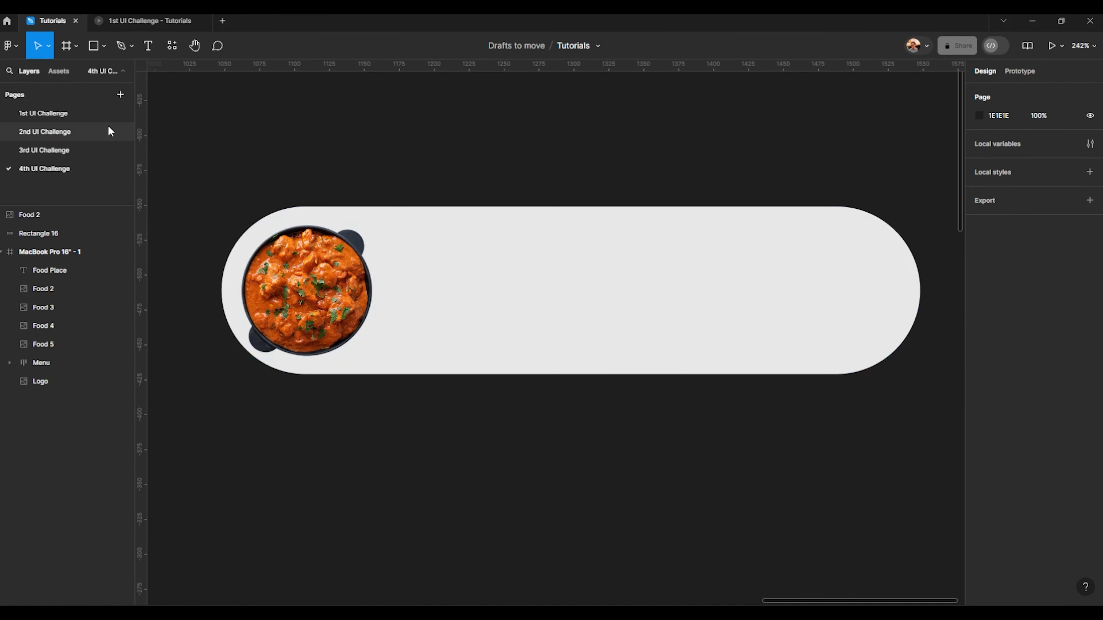
left_click(149, 46)
scroll(369, 231, "right", 1)
scroll(373, 243, "left", 1)
left_click(423, 297)
type("Curry Chicken")
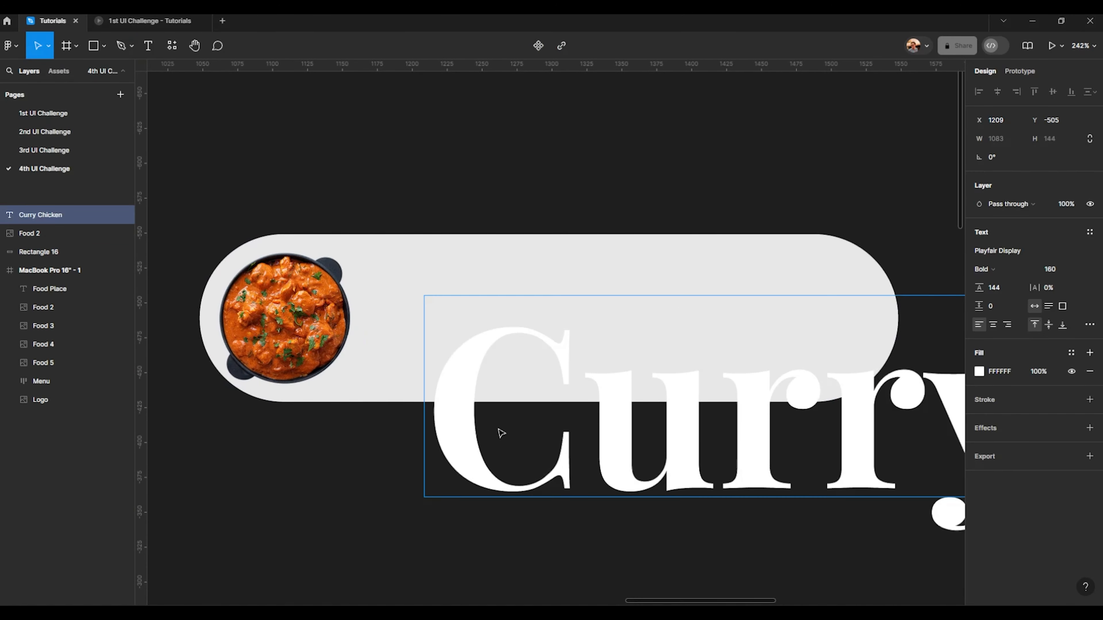
- Set the "Curry Chicken" text's fill colour to 1A1A1A
scroll(501, 433, "down", 5)
scroll(582, 386, "up", 1)
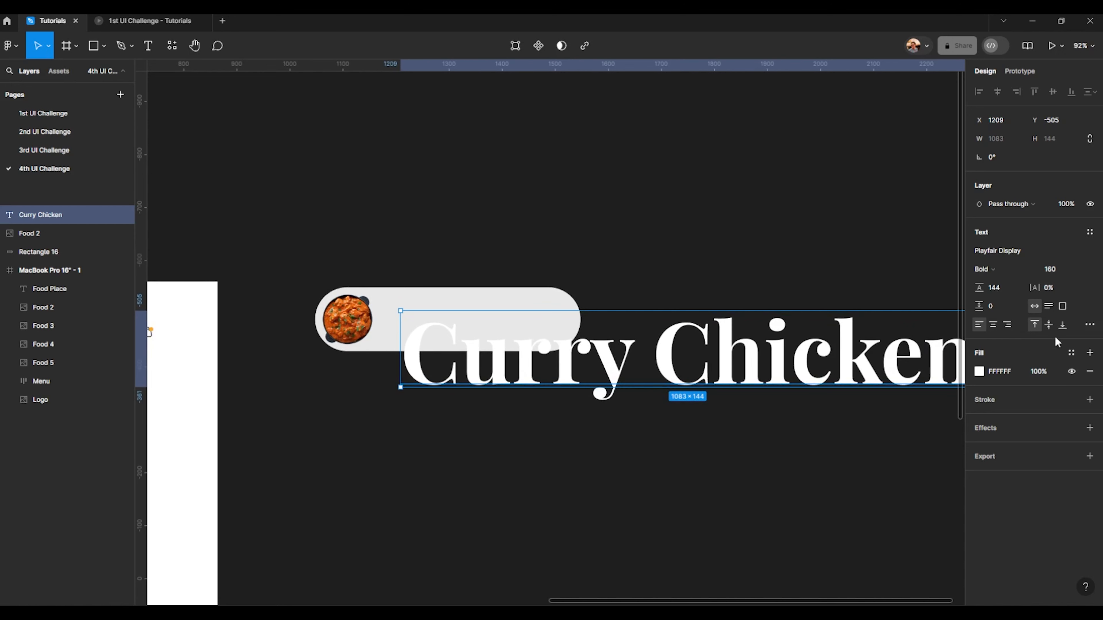
left_click(978, 371)
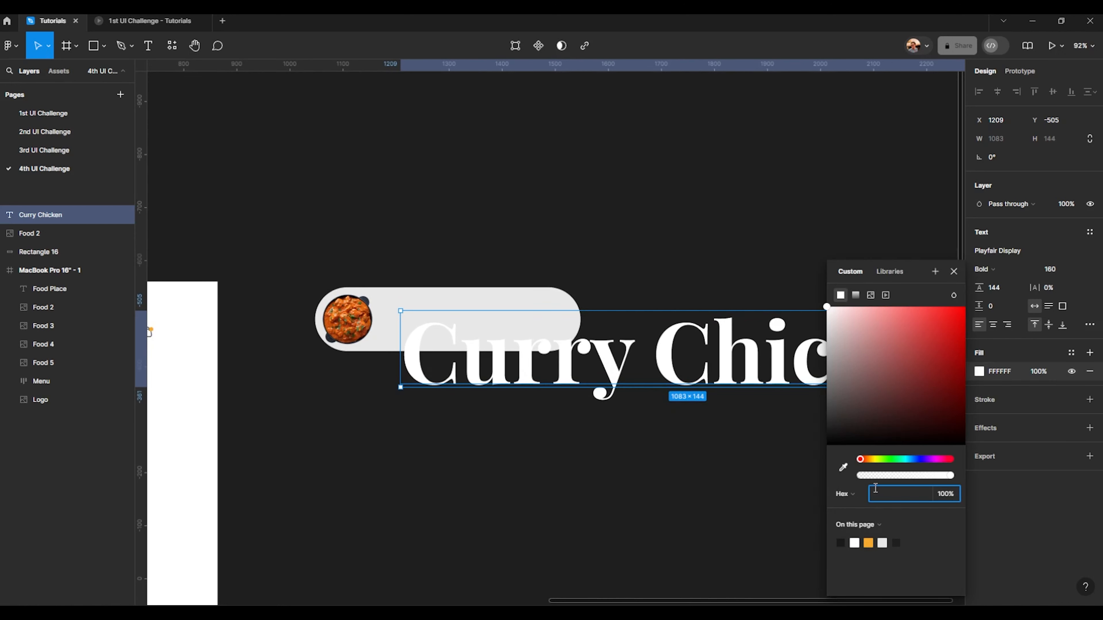
type("1a1a1a")
key("Return")
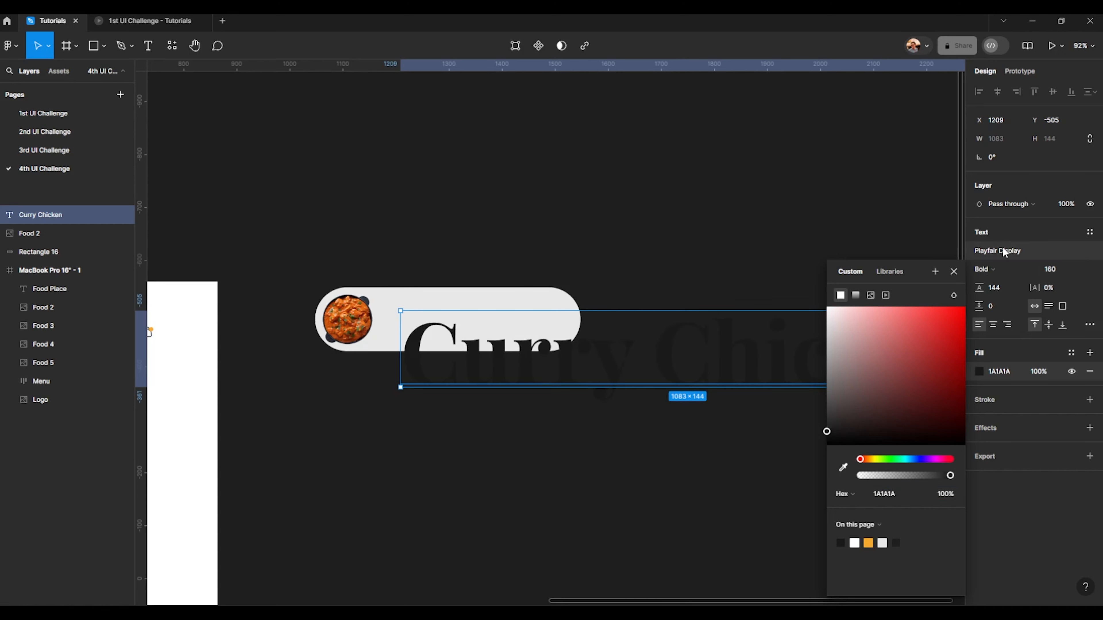
- Try different line heights for the "Curry Chicken" text in steps of 10
left_click(994, 287)
key("shift+Down")
key("shift+Down")
key("shift+Down")
key("shift+Down")
key("shift+Down")
key("shift+Down")
key("shift+Down")
key("shift+Down")
key("shift+Down")
key("shift+Down")
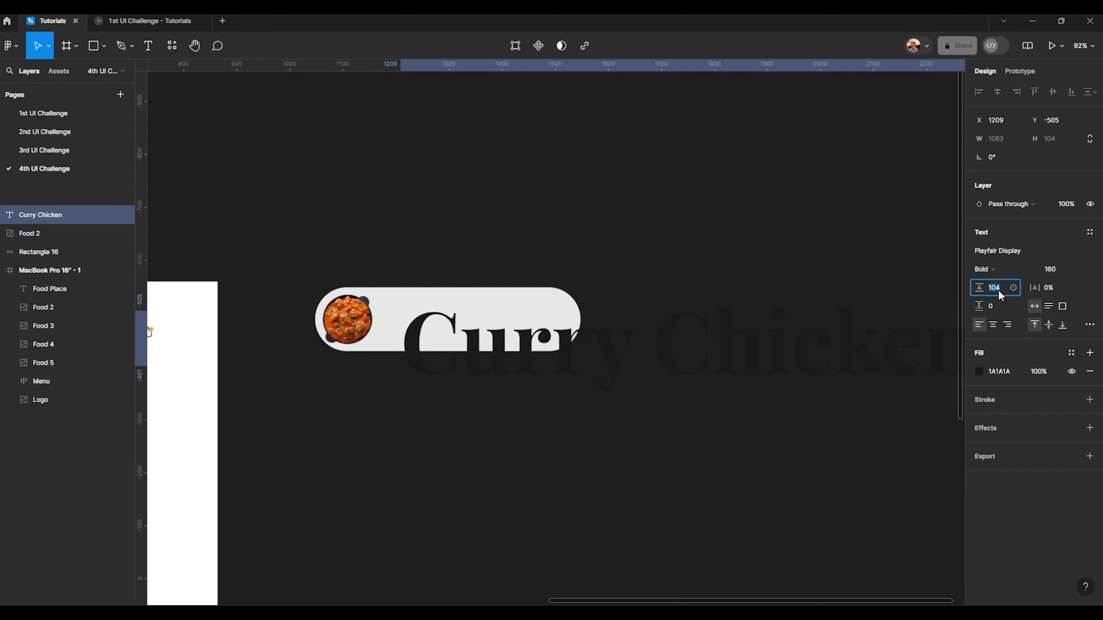
key("shift+Up")
key("shift+Up")
key("shift+Up")
key("shift+Up")
key("shift+Up")
key("shift+Up")
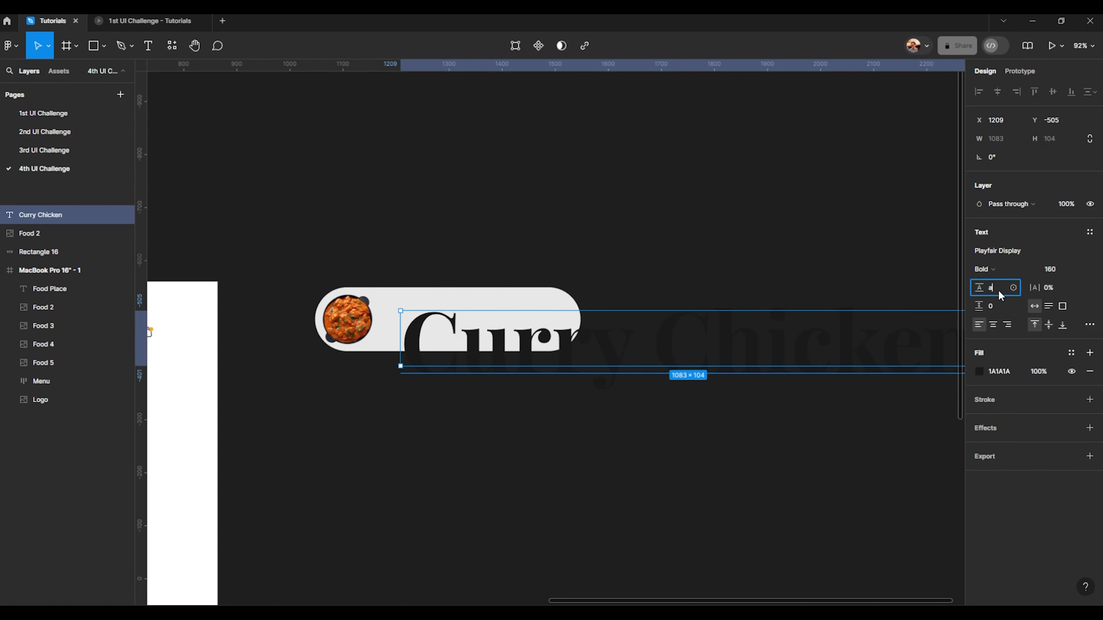
- Set the "Curry Chicken" text's line height to Auto and its font size to 30
type("auto")
key("Return")
left_click(1059, 270)
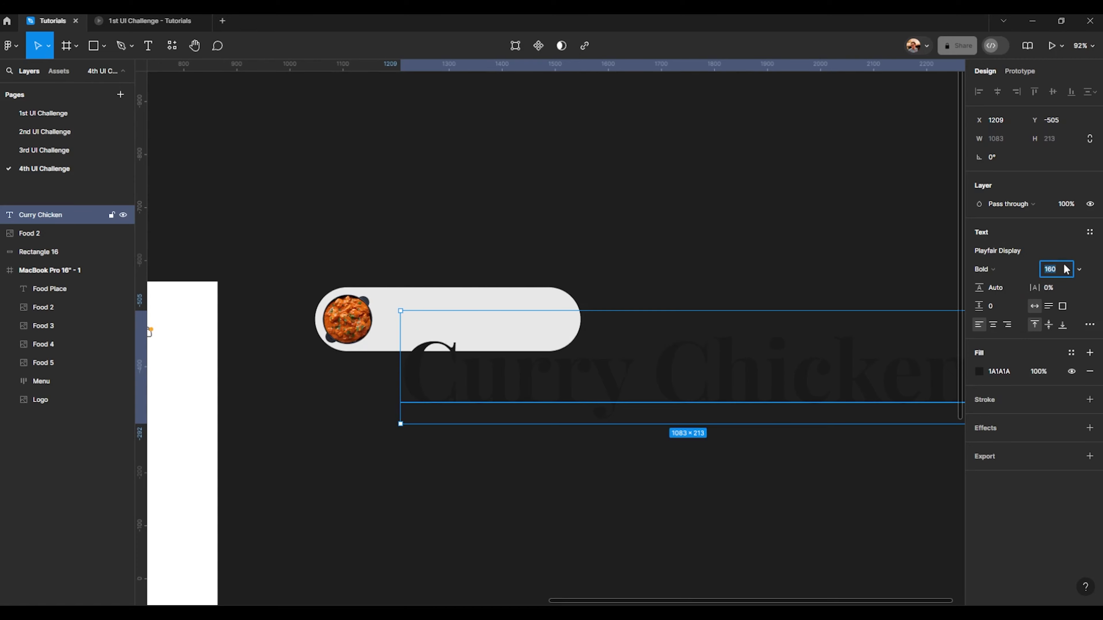
type("130")
key("Return")
key("shift+Down")
key("shift+Down")
key("shift+Down")
key("shift+Down")
key("shift+Down")
key("shift+Down")
key("shift+Down")
key("shift+Down")
key("shift+Down")
key("shift+Down")
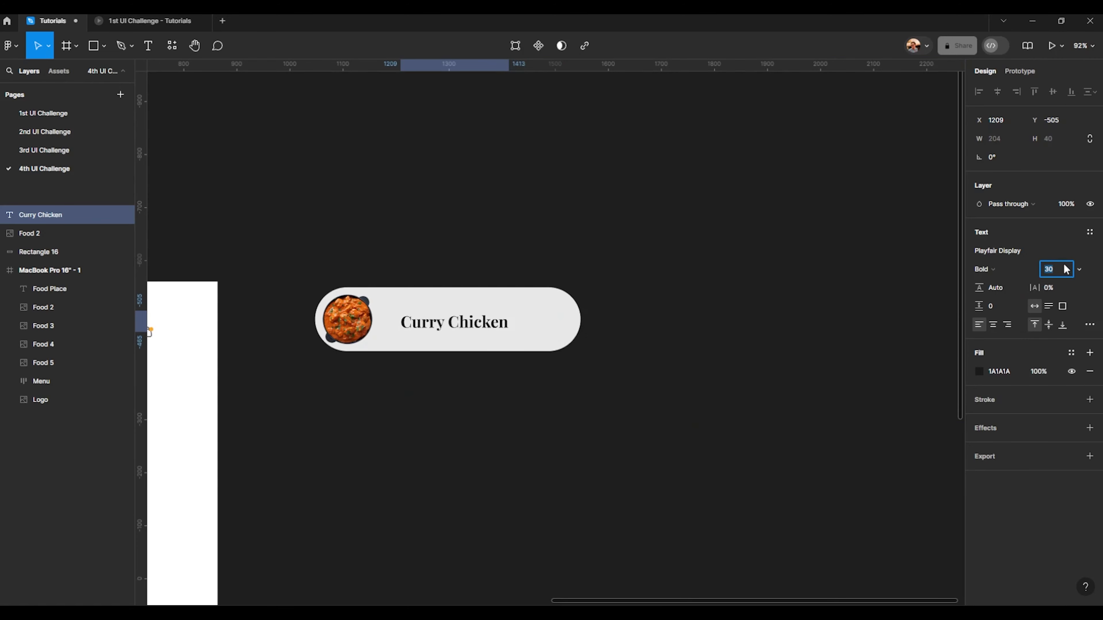
- Move the "Curry Chicken" text to X 1184, Y -529 near the dish and set its font weight to SemiBold
scroll(511, 347, "up", 10)
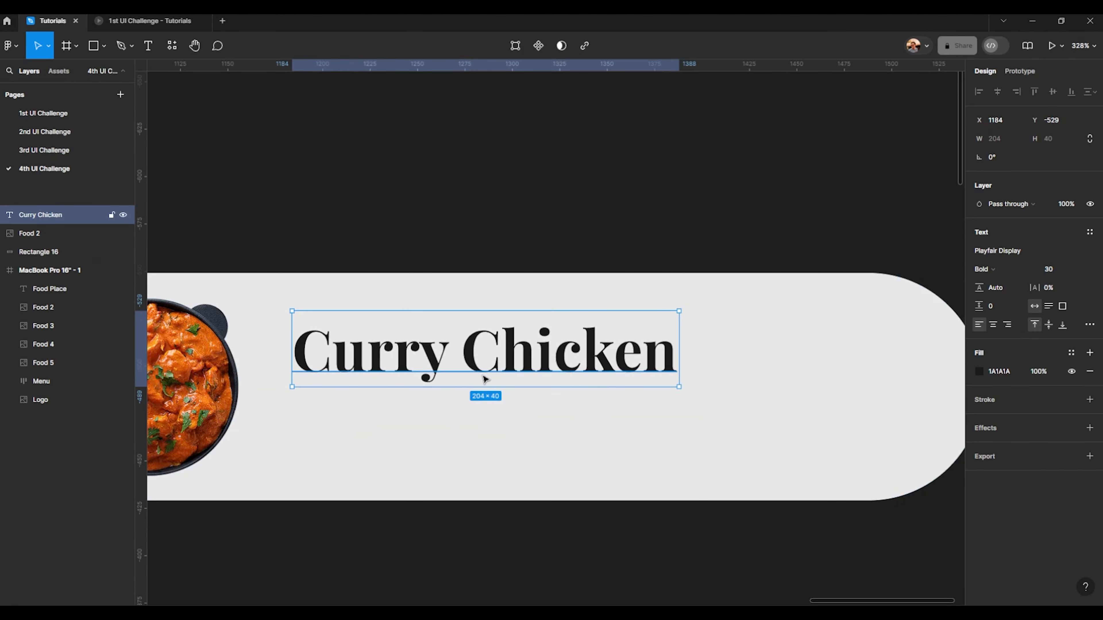
scroll(425, 360, "down", 5)
left_click(998, 269)
left_click(999, 248)
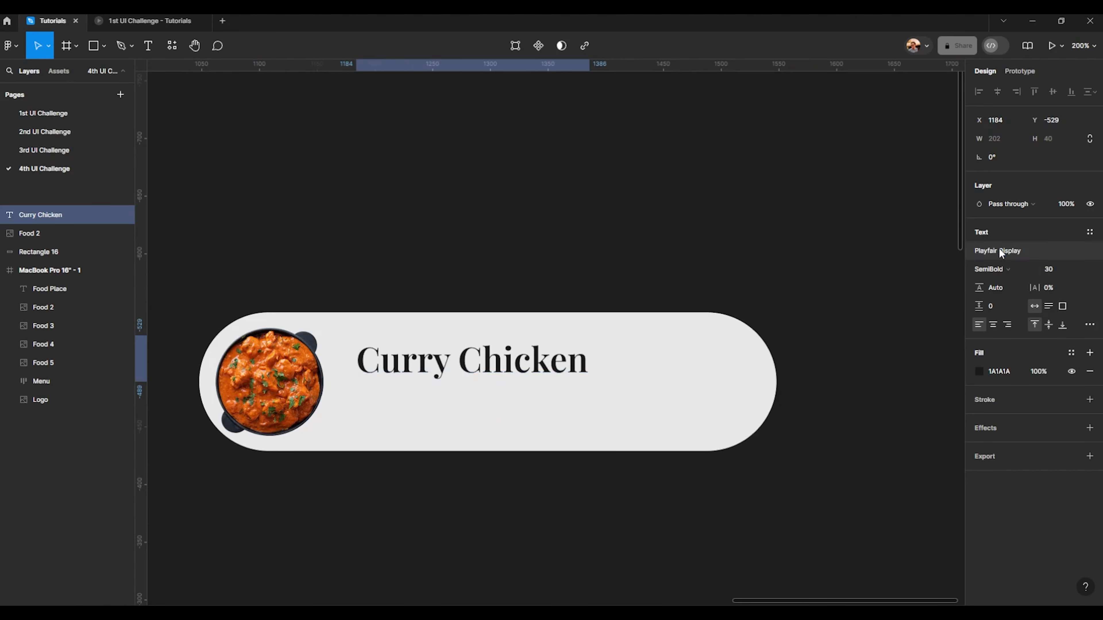
- Check which font the "Brake Fast" navigation text uses
scroll(607, 325, "left", 5)
scroll(634, 356, "down", 3)
scroll(642, 354, "down", 4)
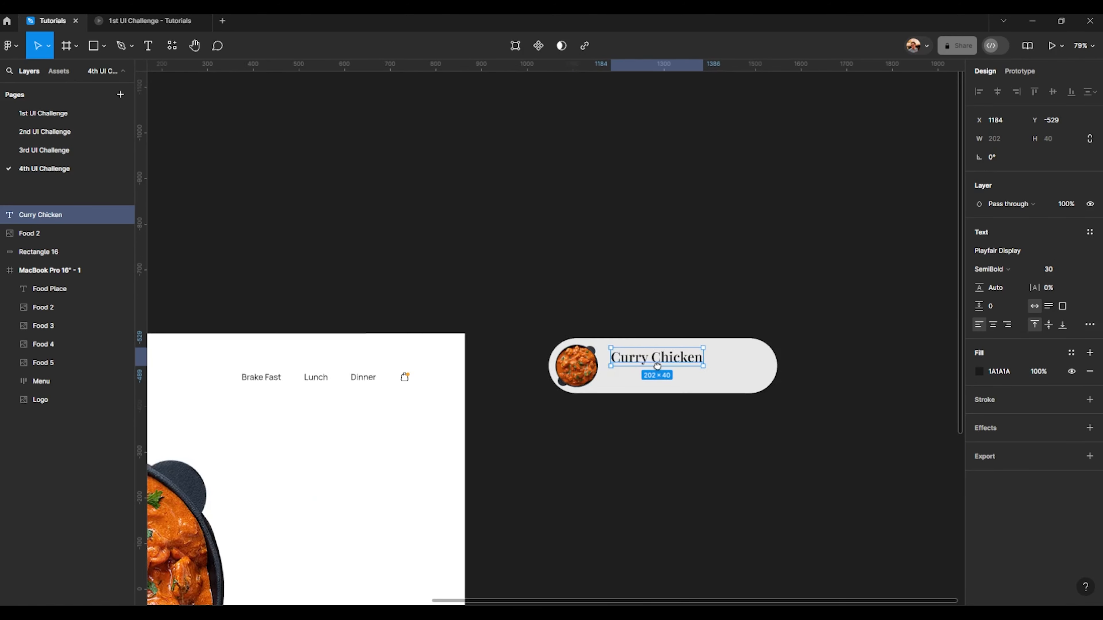
scroll(226, 393, "up", 3)
left_click_drag(226, 393, 387, 364)
left_click(431, 339, "ctrl")
scroll(606, 344, "down", 3)
left_click_drag(606, 344, 376, 372)
scroll(313, 375, "up", 2)
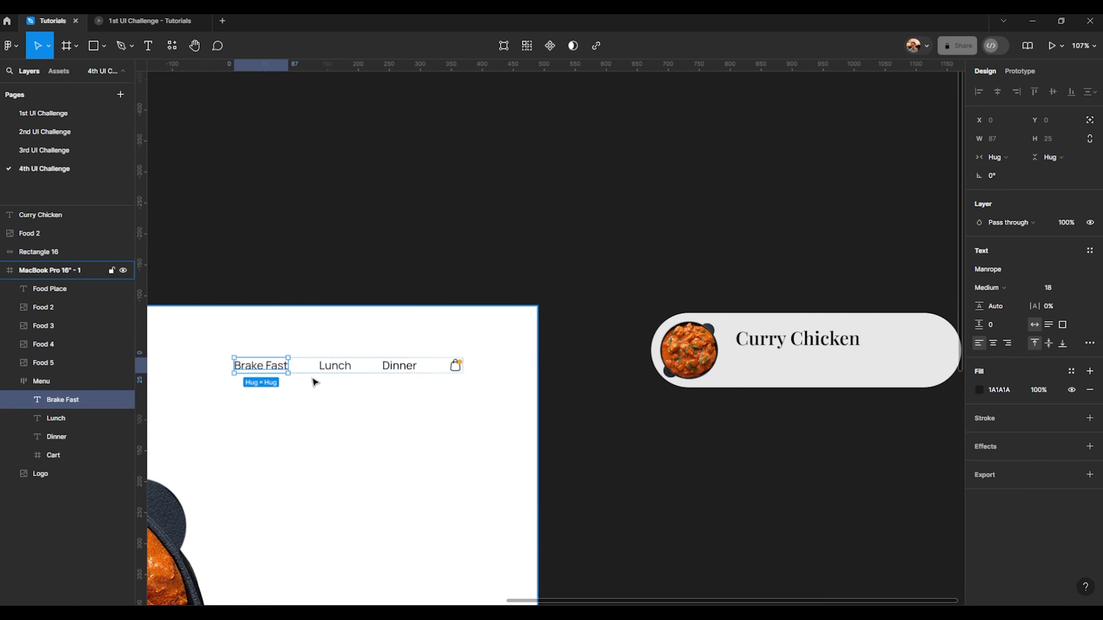
- Change the "Curry Chicken" card text's font to Manrope
left_click_drag(708, 343, 517, 384)
scroll(516, 384, "up", 3)
left_click(668, 373)
left_click_drag(677, 373, 589, 375)
scroll(589, 375, "up", 1)
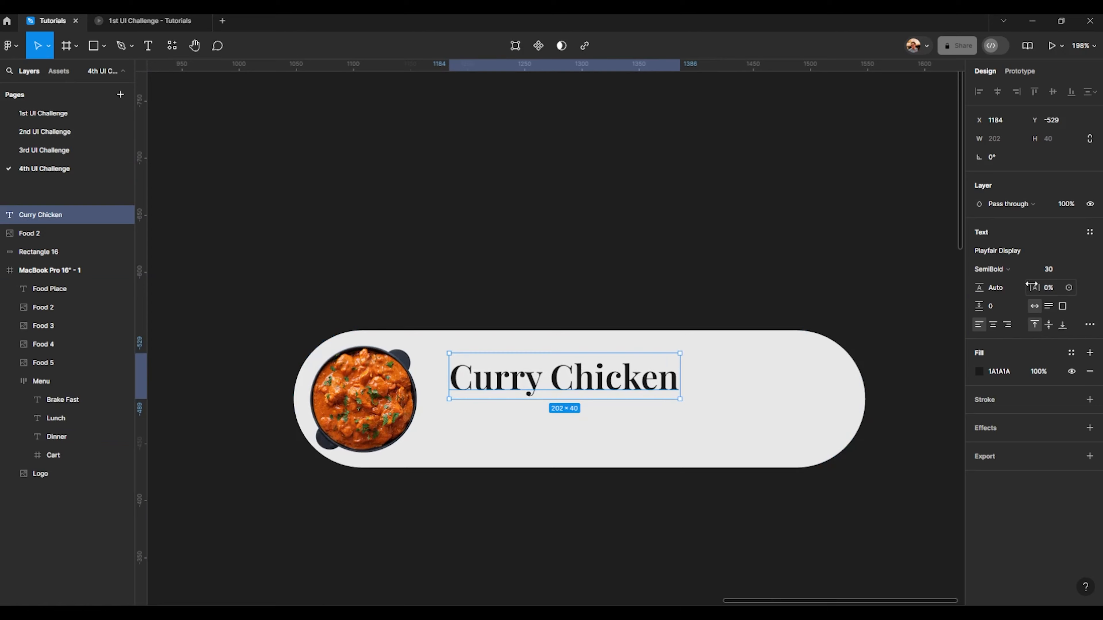
left_click(1018, 252)
type("manrope")
key("Return")
scroll(668, 398, "up", 3)
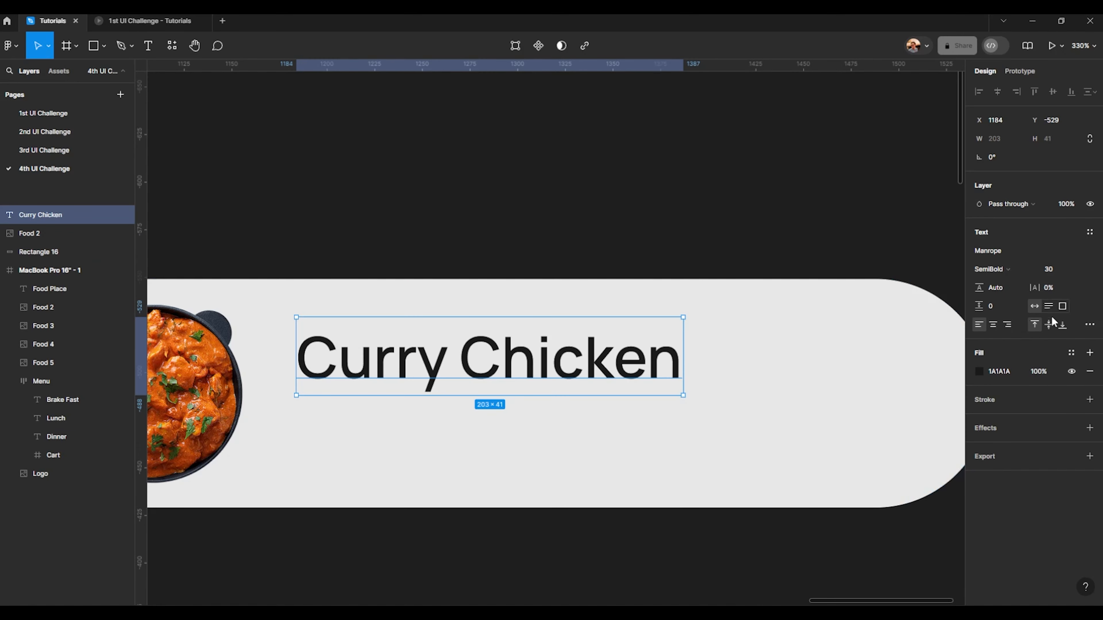
- Set the "Curry Chicken" text's letter case to uppercase
left_click(1090, 324)
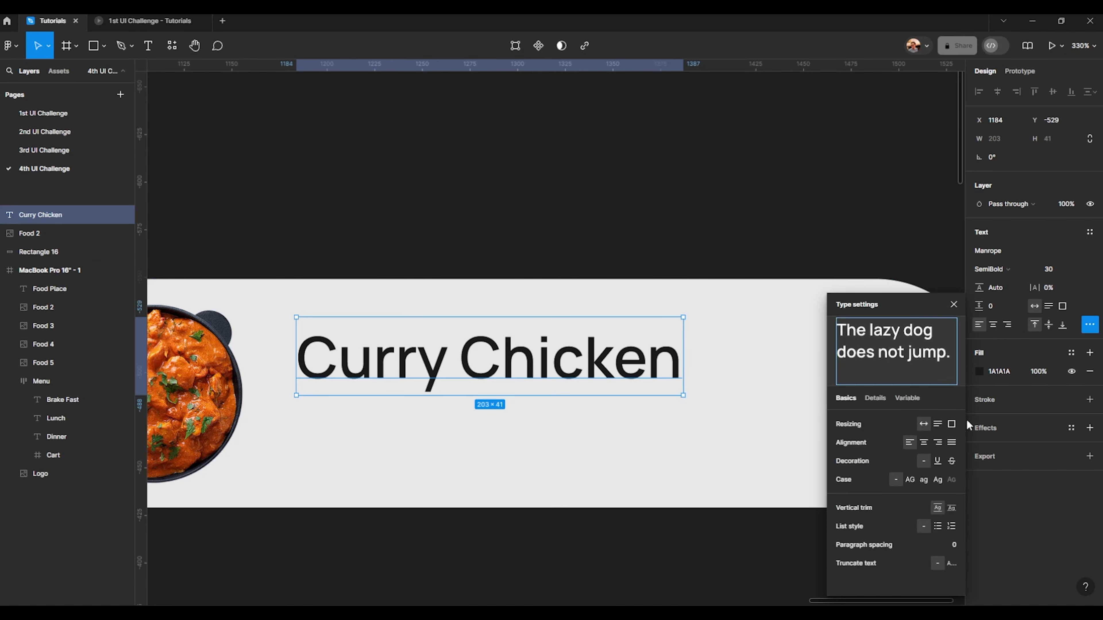
left_click(909, 479)
scroll(499, 347, "down", 1)
scroll(501, 350, "down", 1)
key("Escape")
scroll(522, 372, "up", 1)
- Set the uppercase "CURRY CHICKEN" text's font size to 24
left_click(459, 385)
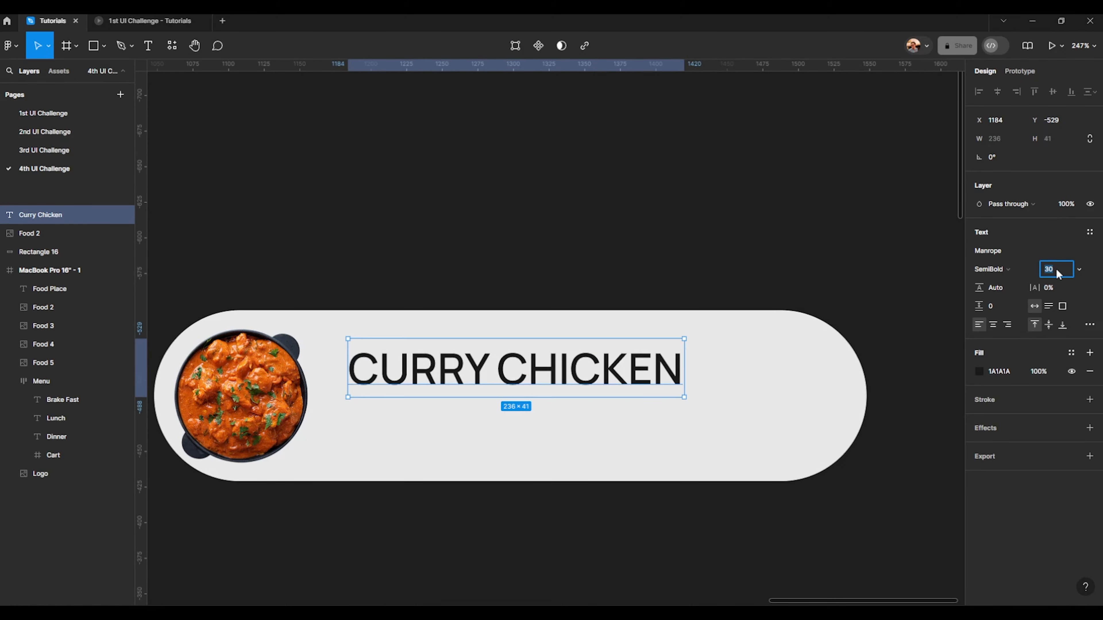
type("20")
key("Return")
key("Up")
key("Up")
key("Up")
scroll(668, 297, "down", 5)
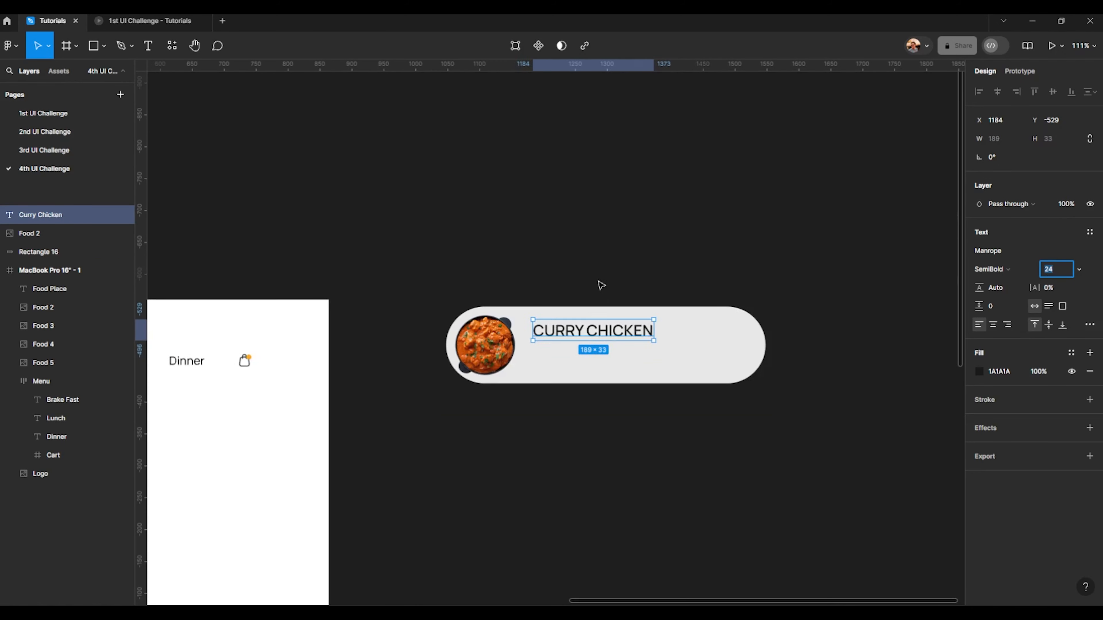
left_click(601, 286)
- Nudge the "CURRY CHICKEN" text 3 px to the right, away from the dish image
scroll(559, 339, "up", 6)
left_click(511, 330)
scroll(499, 331, "up", 1)
key("Right")
key("Right")
key("Right")
- Move the card's dish image right to X 1070, checking its distance from the card edges
left_click(308, 343)
scroll(330, 330, "left", 3)
key("alt")
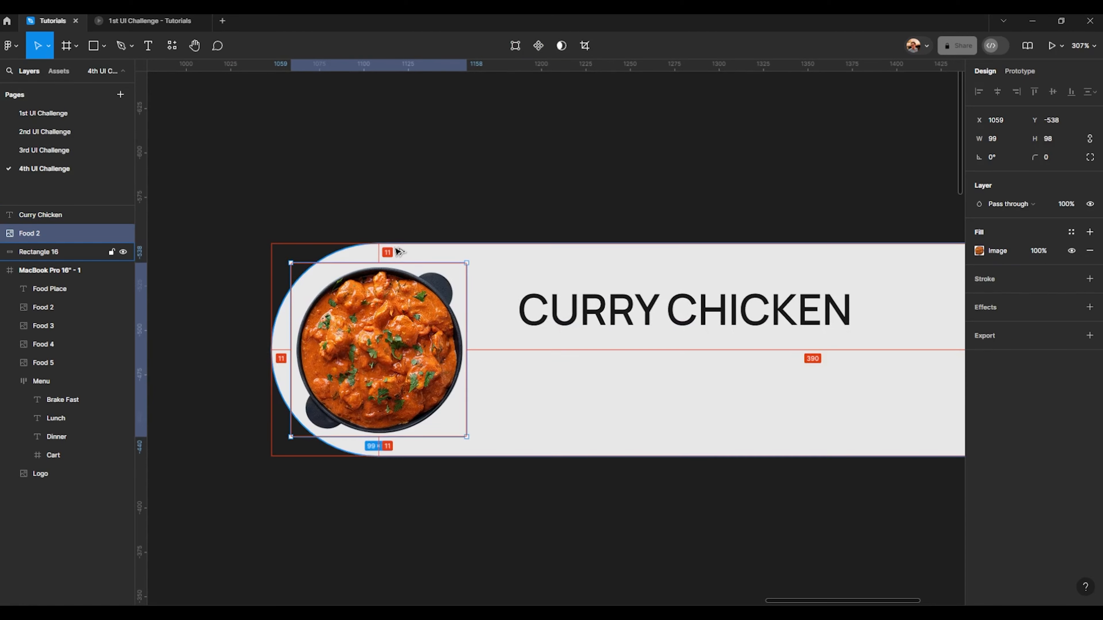
key("Right")
key("Right")
key("Right")
key("Right")
key("Right")
key("Right")
key("Right")
key("Right")
key("Right")
key("Right")
key("Right")
key("Right")
key("Right")
key("Right")
key("Right")
key("Right")
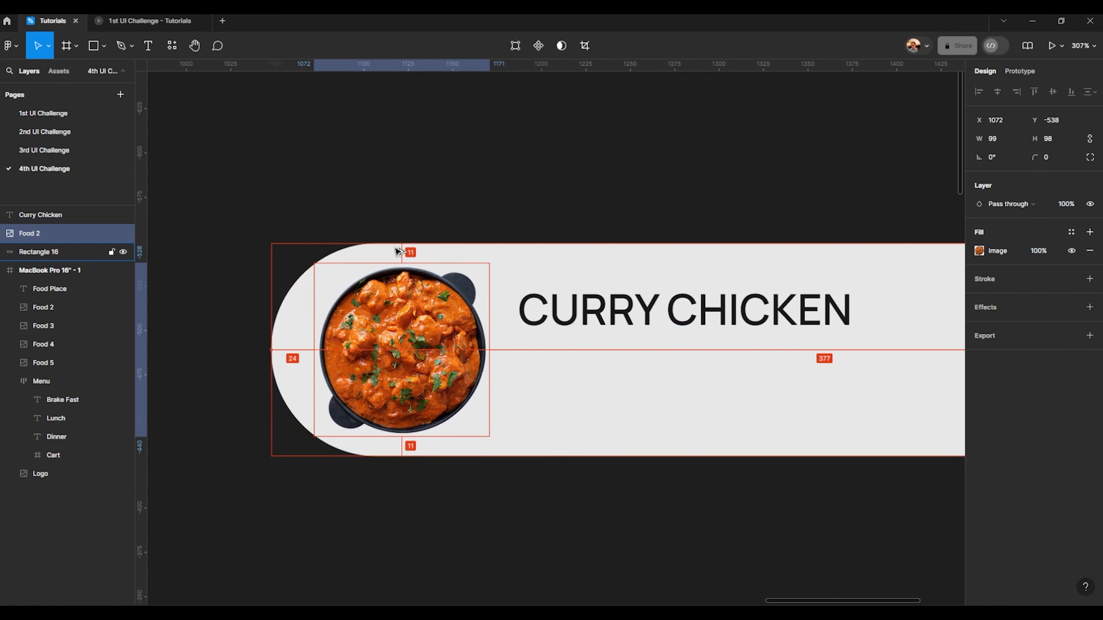
key("Left")
key("Left")
key("Left")
key("Left")
key("Left")
- Move the "CURRY CHICKEN" text to X 1189, checking its distance from the dish image
left_click_drag(608, 304, 312, 375)
scroll(313, 375, "down", 2)
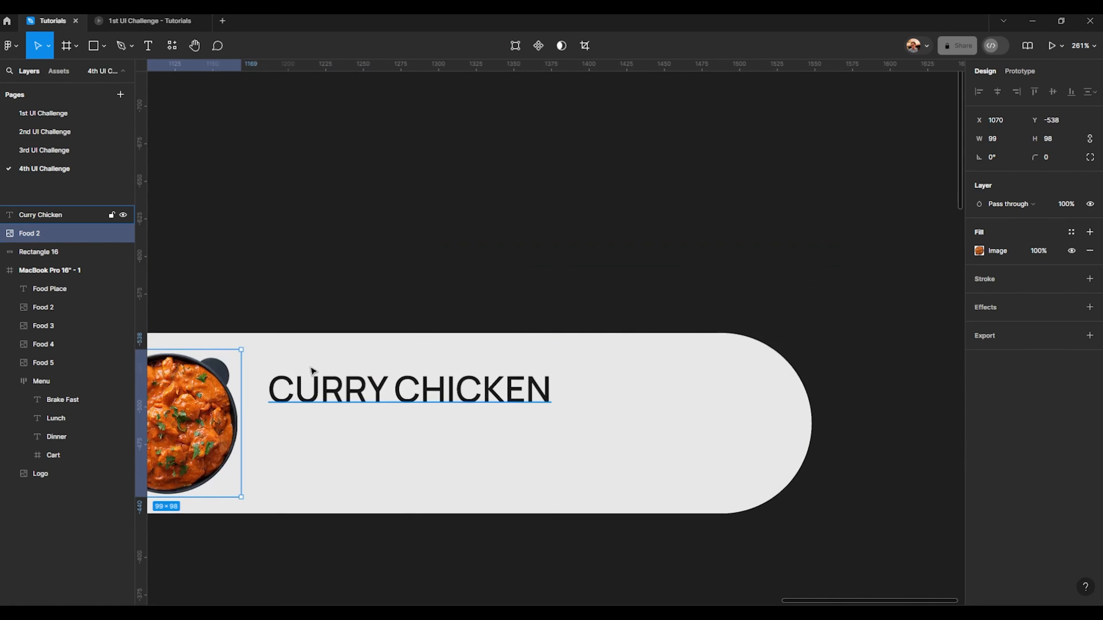
left_click(313, 375)
scroll(369, 361, "up", 1)
key("alt")
key("Right")
key("Right")
scroll(407, 344, "up", 1)
scroll(407, 344, "up", 1)
- Duplicate the "CURRY CHICKEN" text directly below at Y -492 and set the copy's weight to Regular
left_click_drag(368, 333, 367, 403, "alt")
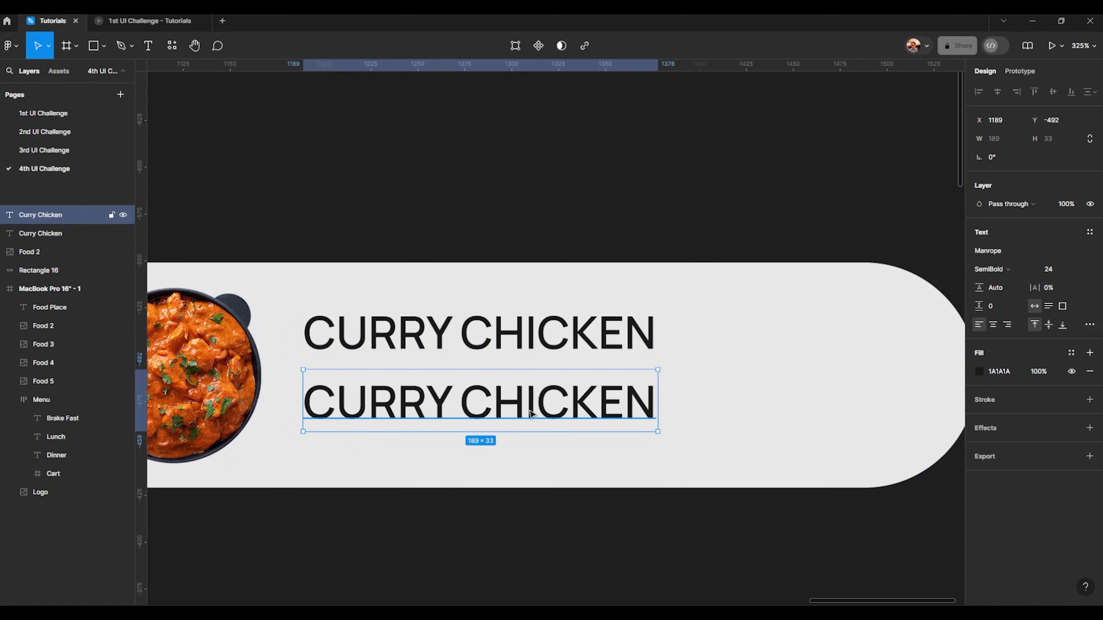
left_click(994, 268)
left_click(1028, 242)
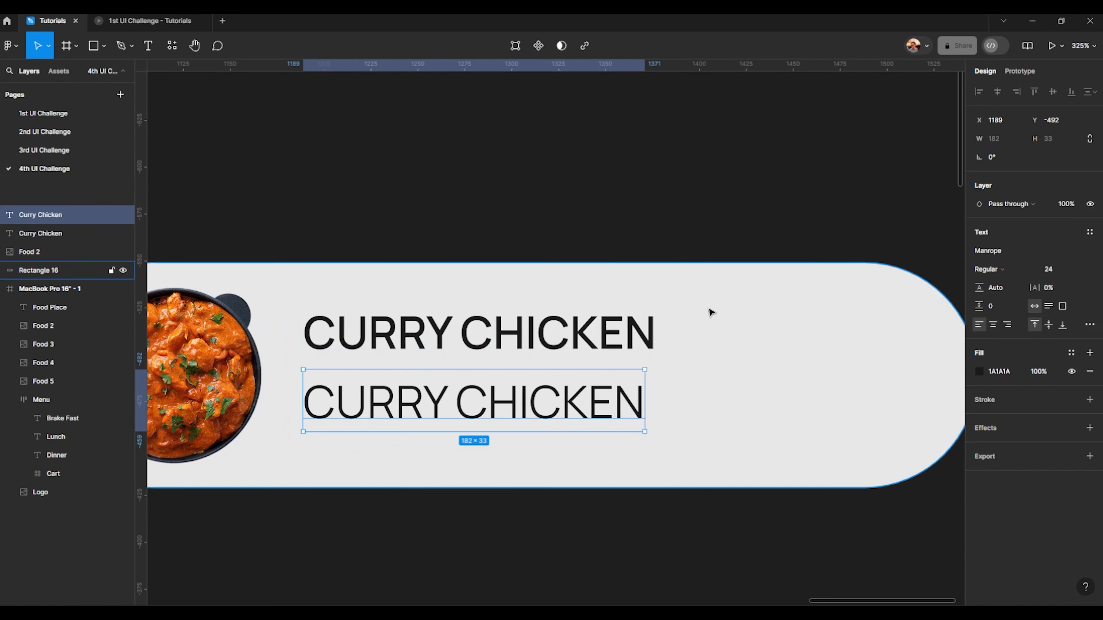
- Set the upper "CURRY CHICKEN" heading's font weight to Bold
key("Tab")
left_click(992, 269)
left_click(1007, 285)
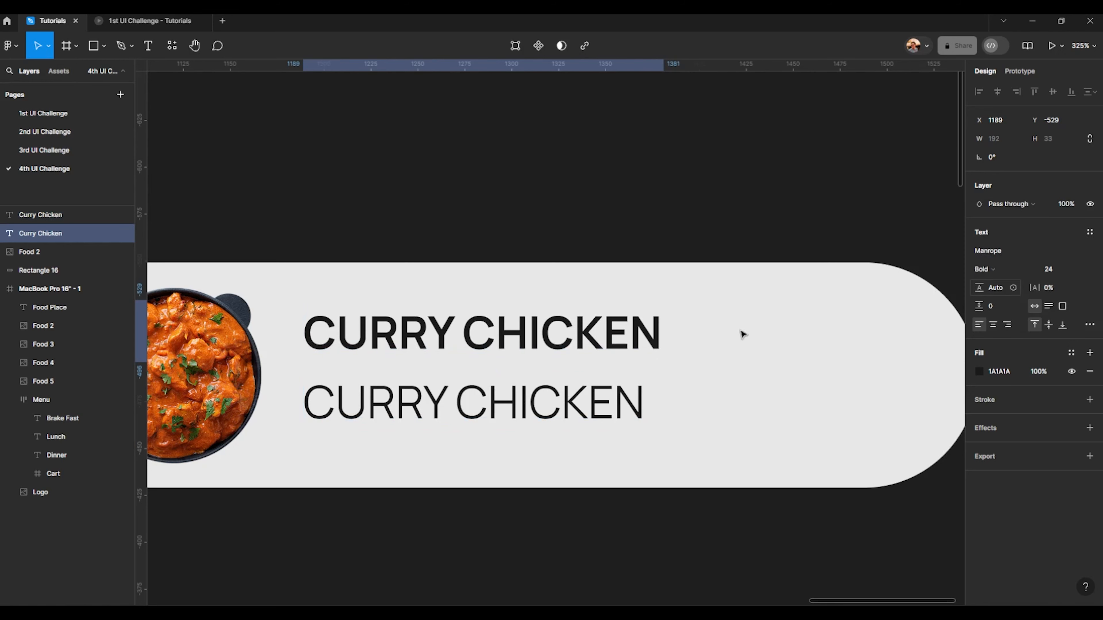
- Remove the uppercase setting from the lower "Curry Chicken" text and set its font size to 16
left_click(440, 412)
left_click(1089, 326)
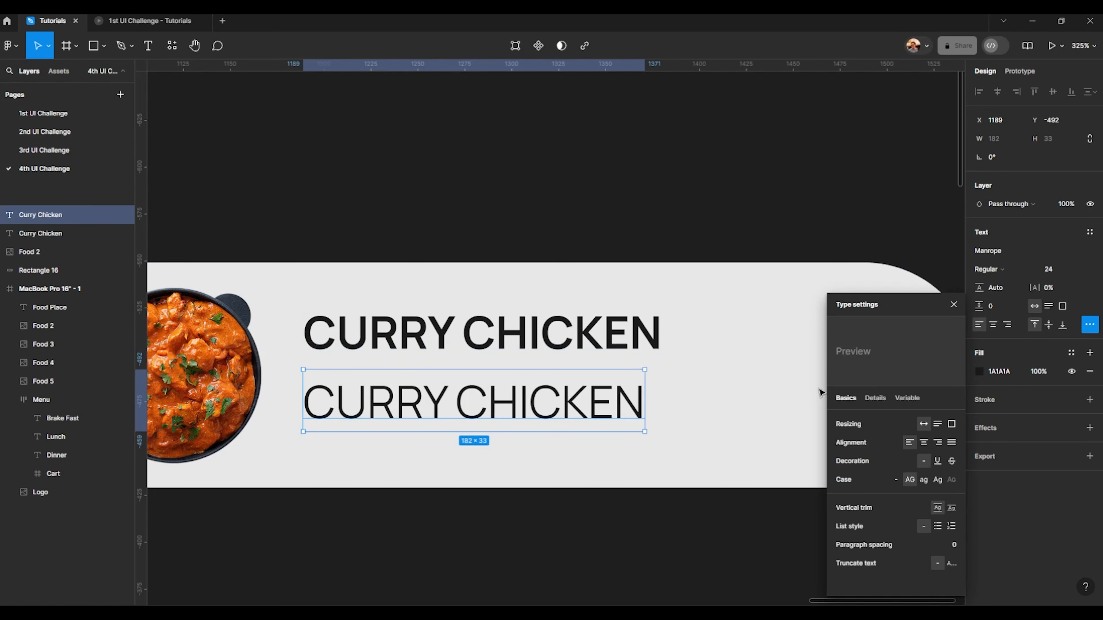
left_click(895, 479)
key("Escape")
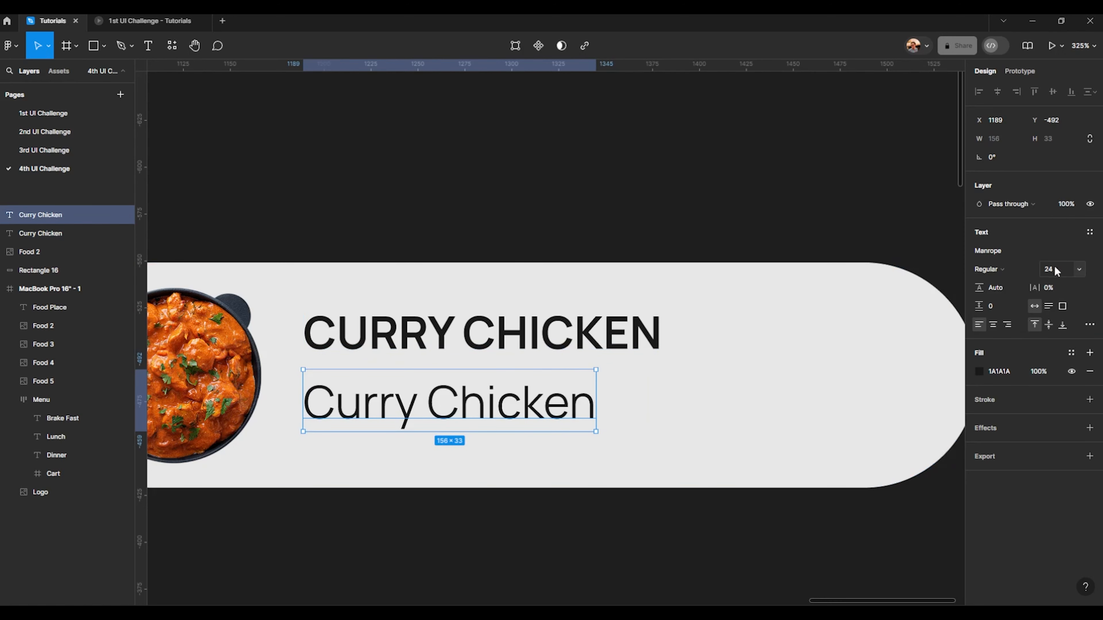
type("18")
key("Return")
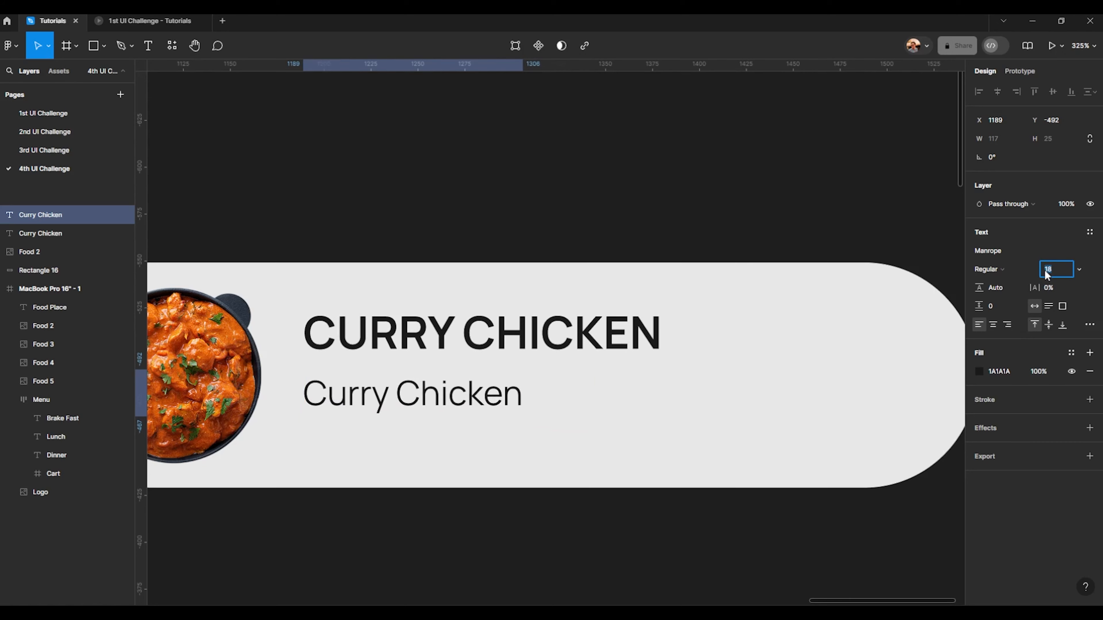
type("16")
key("Return")
scroll(502, 234, "down", 3)
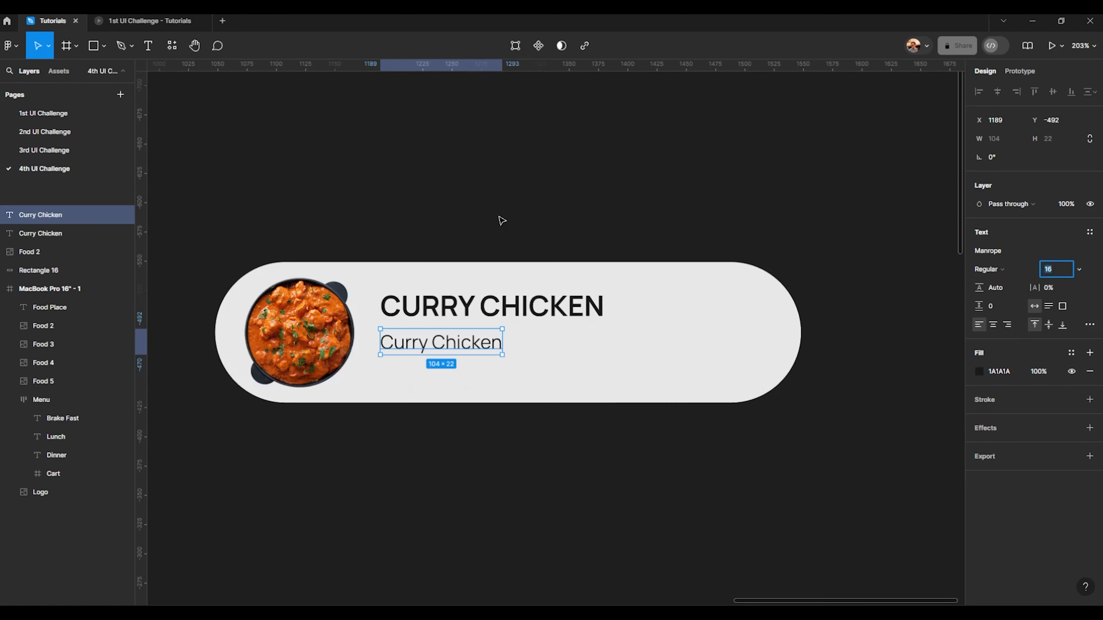
- Replace the lower "Curry Chicken" text with the copied Lorem ipsum placeholder paragraph
left_click(452, 342)
scroll(420, 343, "up", 3)
double_click(405, 342)
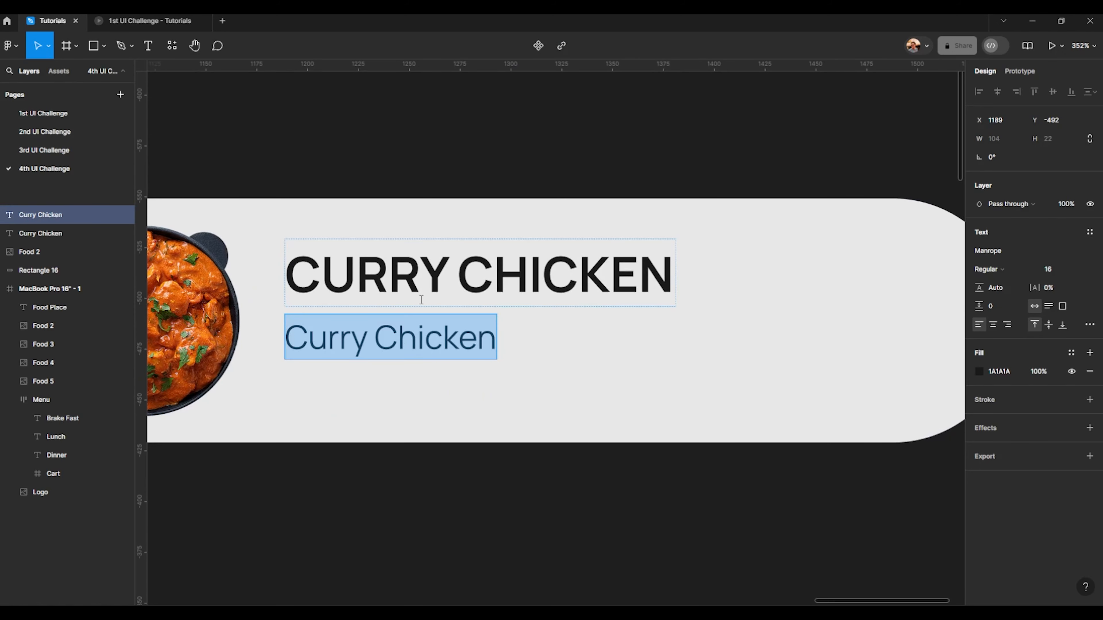
scroll(338, 372, "down", 5)
key("ctrl+v")
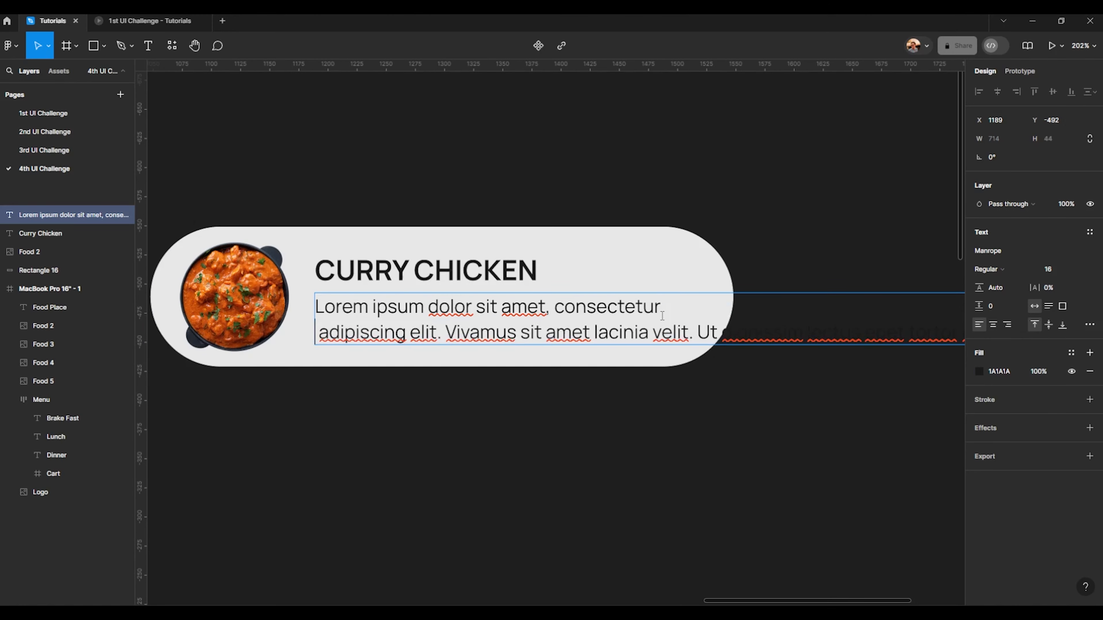
- Trim the description to "Lorem ipsum dolor sit amet, consectetur adipiscing elit." and remove the second line's leading space
left_click_drag(840, 337, 790, 328)
left_click_drag(343, 337, 342, 336)
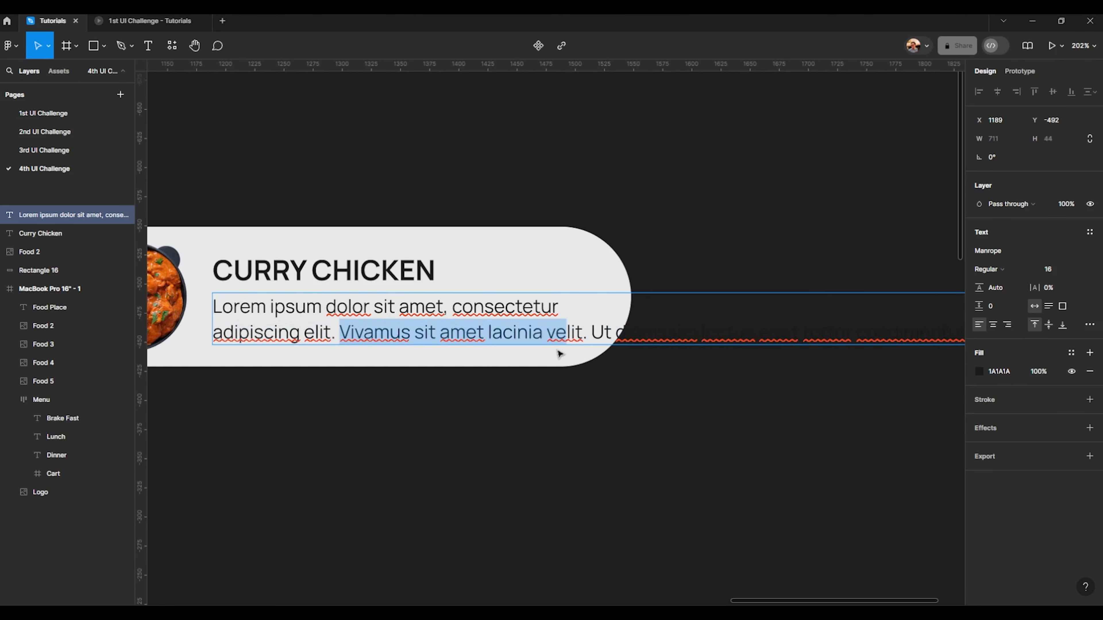
key("BackSpace")
key("Escape")
scroll(709, 159, "down", 5)
left_click_drag(539, 213, 475, 326)
scroll(473, 322, "up", 7)
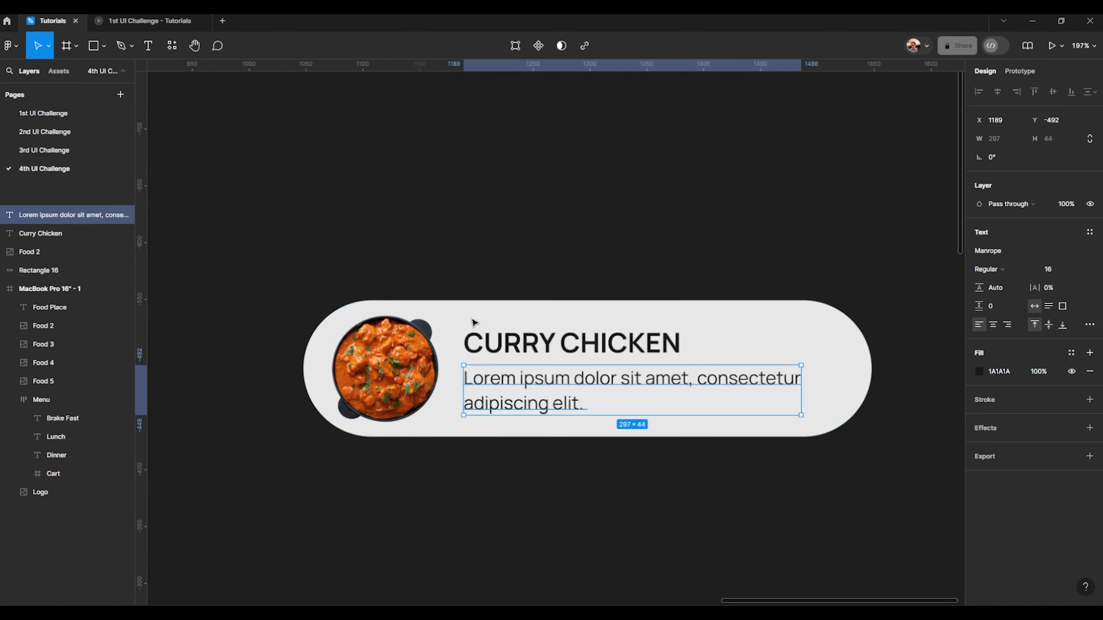
- Check the spacing between the heading and description block and the card's edges
left_click(495, 342)
left_click(522, 406, "shift")
key("alt")
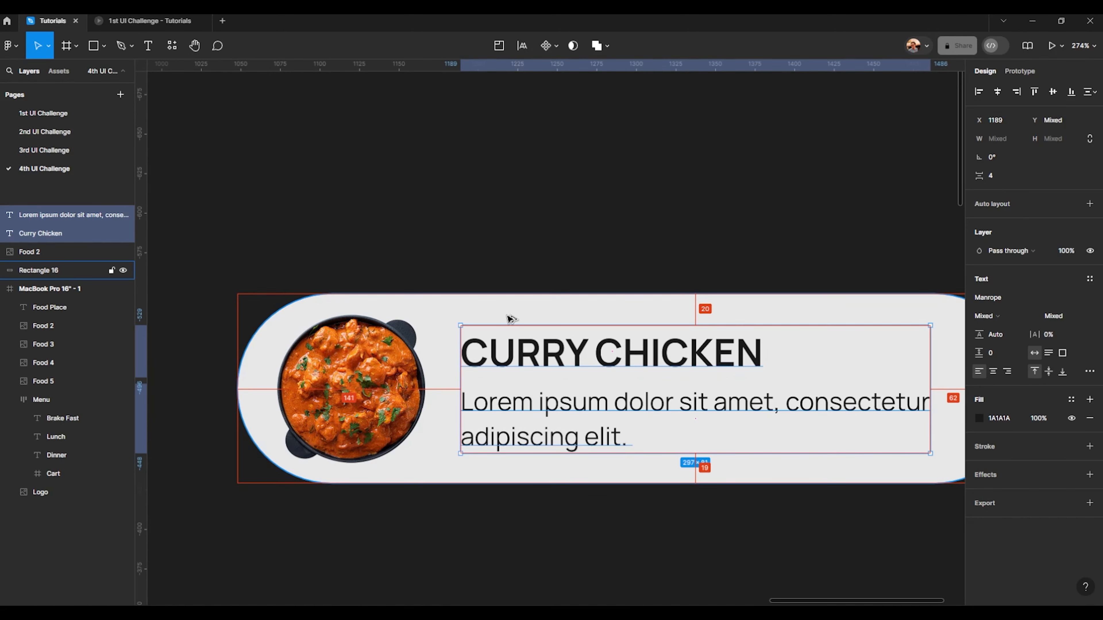
key("alt+Down")
key("alt+Up")
scroll(573, 288, "down", 5)
left_click(754, 201)
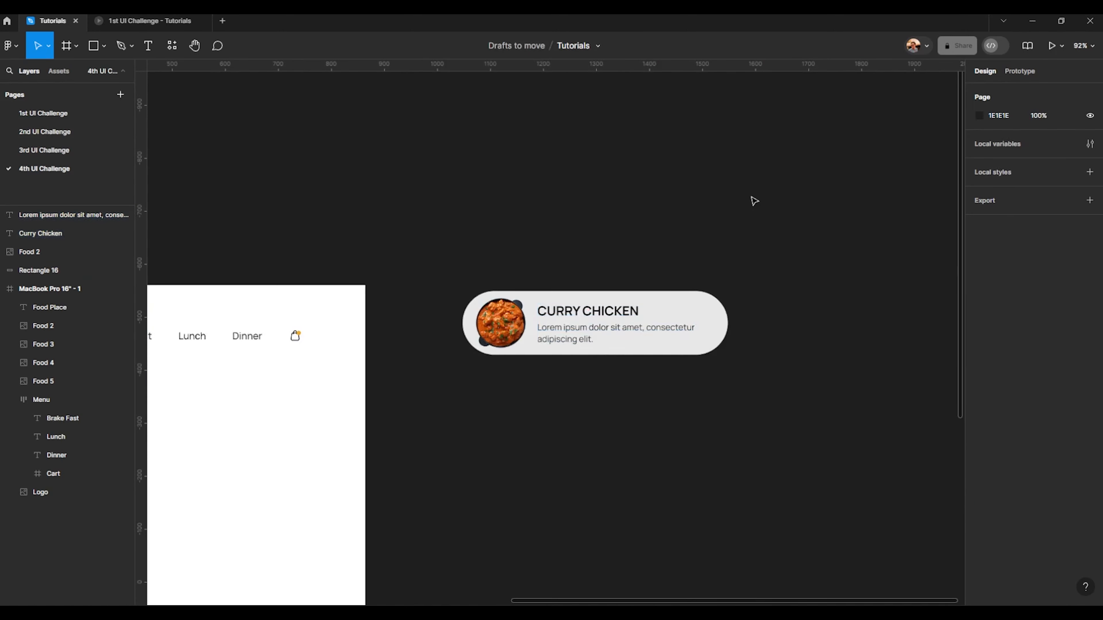
- Combine the "CURRY CHICKEN" heading and the description into an auto layout frame
scroll(610, 259, "up", 4)
left_click_drag(609, 259, 521, 234)
left_click(286, 374)
scroll(269, 390, "up", 2)
left_click(517, 328)
left_click(547, 382, "shift")
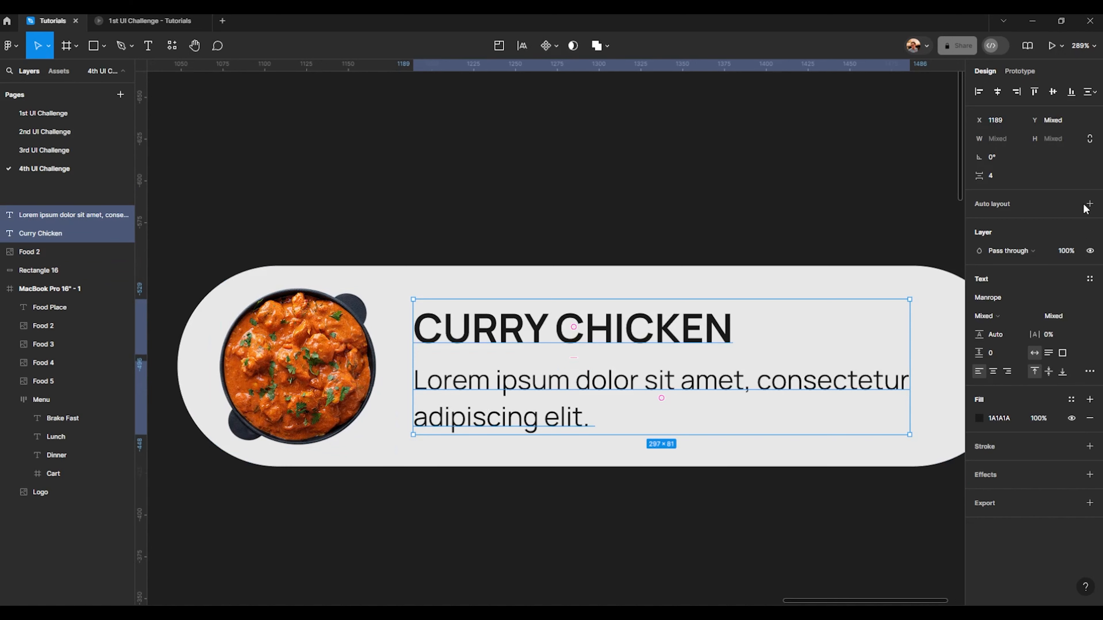
key("shift+a")
- Combine the dish image and the text frame into a horizontal auto layout with 20 spacing
left_click(306, 351, "shift")
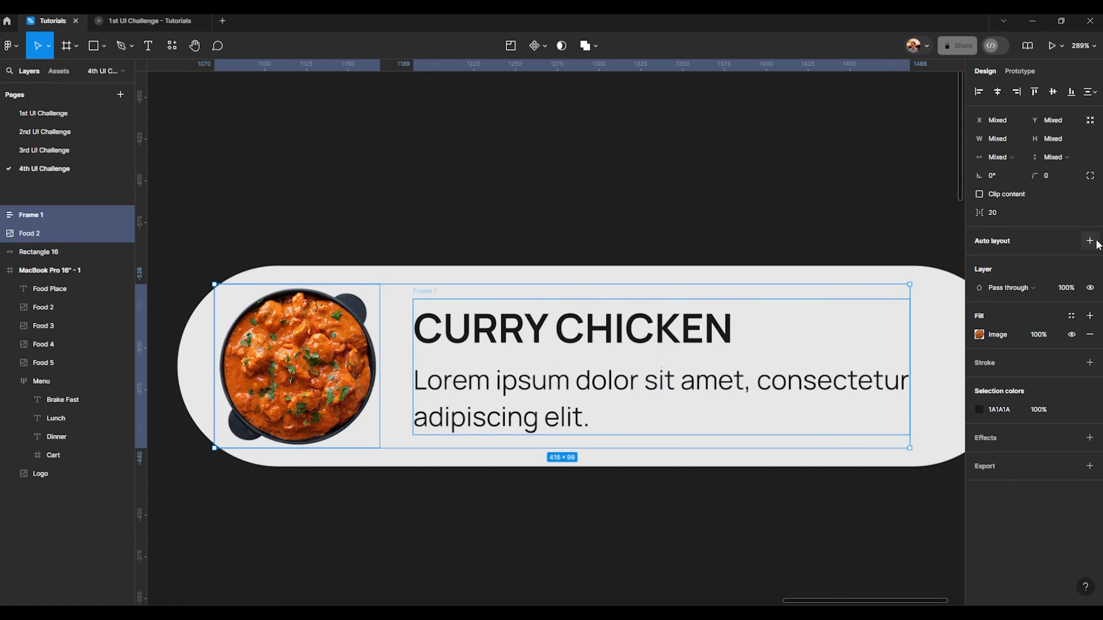
left_click(1090, 240)
scroll(182, 366, "down", 3)
- Wrap the content frame and the pill-shaped background rectangle in one auto layout card
left_click(300, 306, "shift")
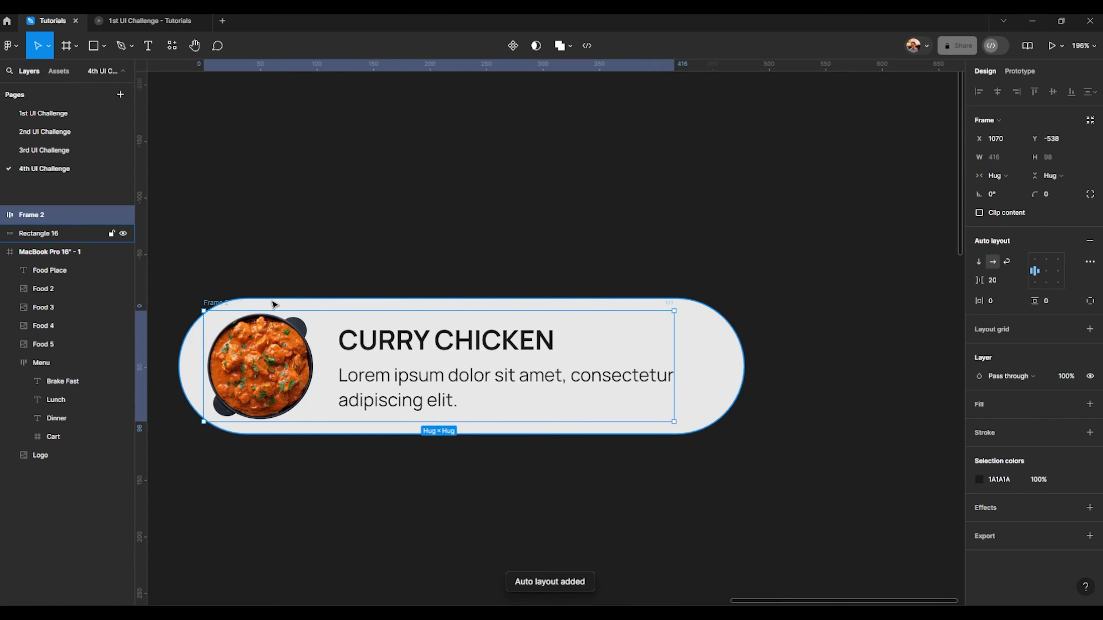
scroll(472, 325, "up", 1)
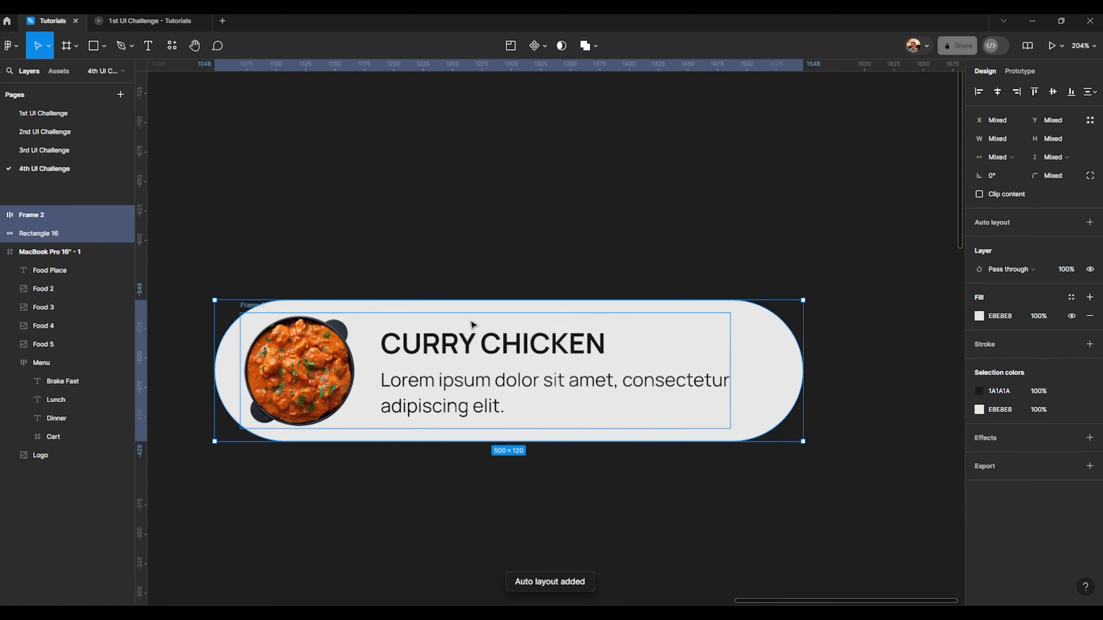
left_click(1090, 222)
scroll(539, 310, "down", 4)
left_click(673, 288)
scroll(640, 304, "up", 3)
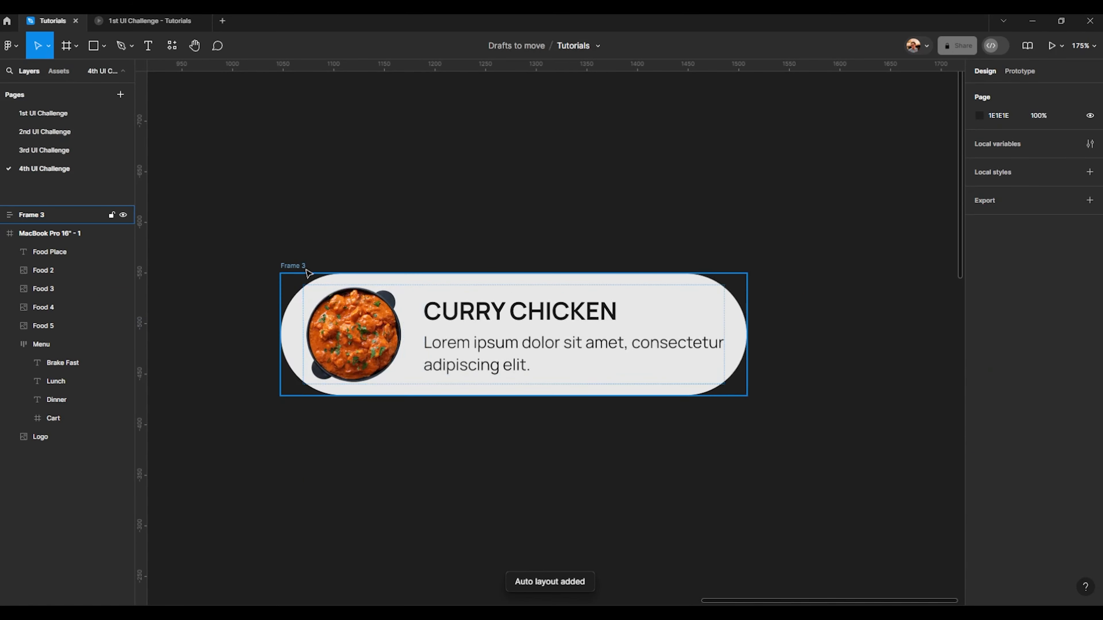
- Duplicate the dish card directly below the original at X 1048, Y -408
left_click(307, 273)
scroll(308, 243, "up", 2)
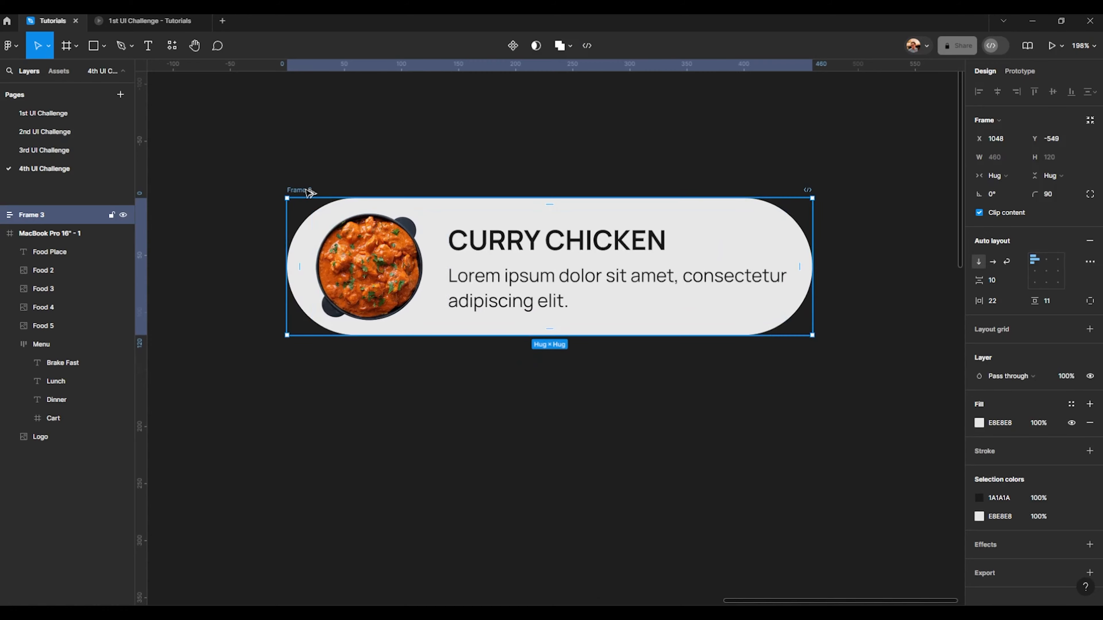
left_click_drag(310, 192, 313, 355)
scroll(317, 383, "down", 3)
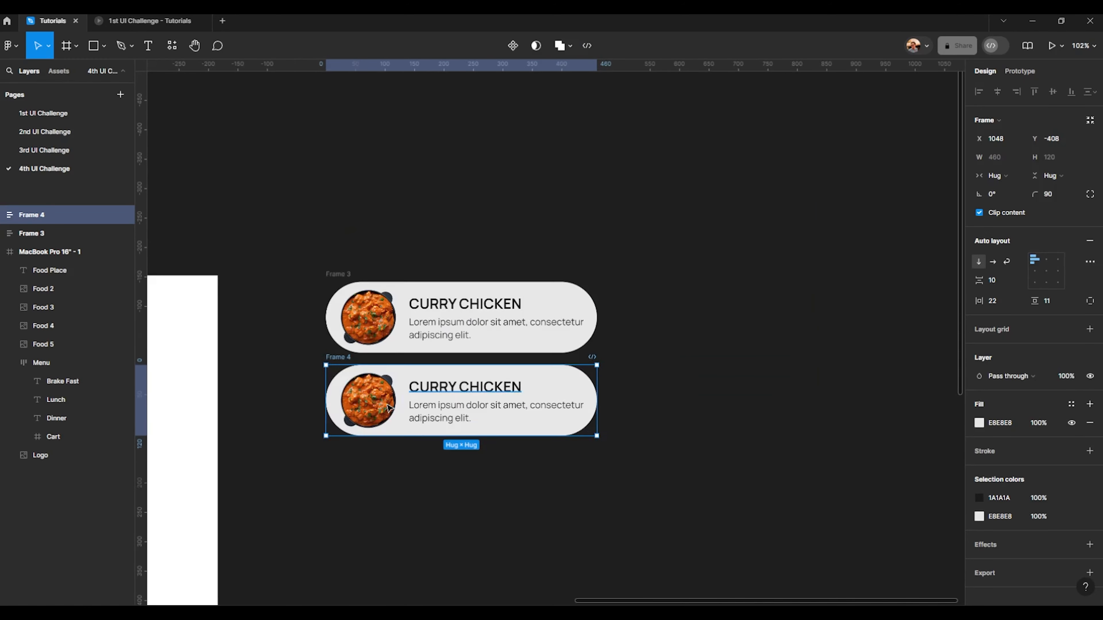
- Fill the lower dish card with orange F7A92B sampled from the logo's flame
scroll(321, 382, "up", 5)
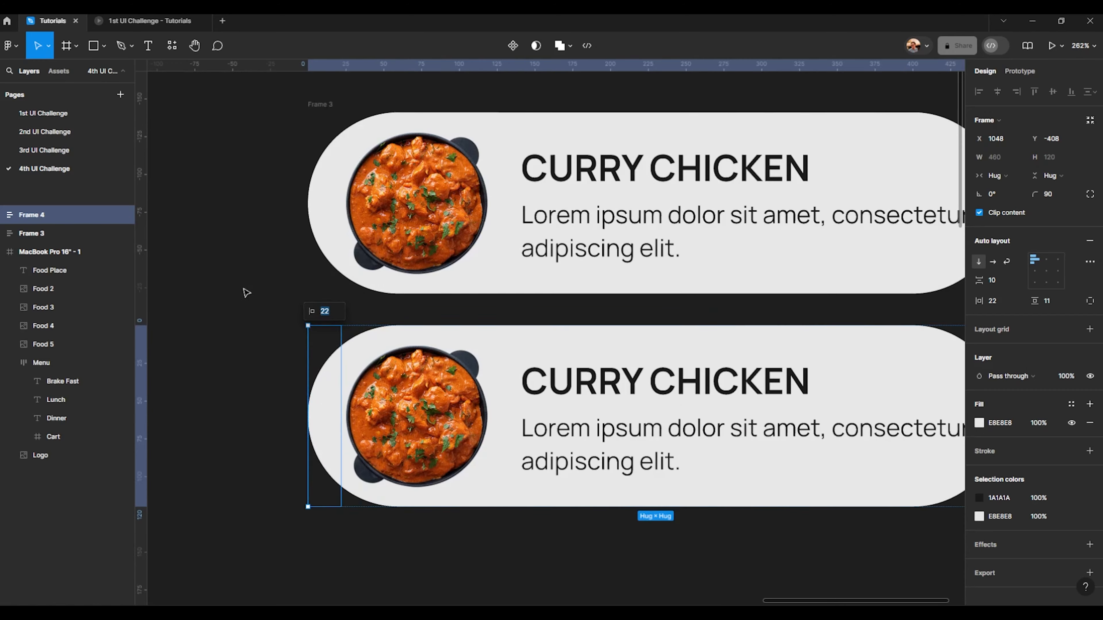
left_click(246, 291)
left_click(408, 333)
scroll(651, 360, "down", 6)
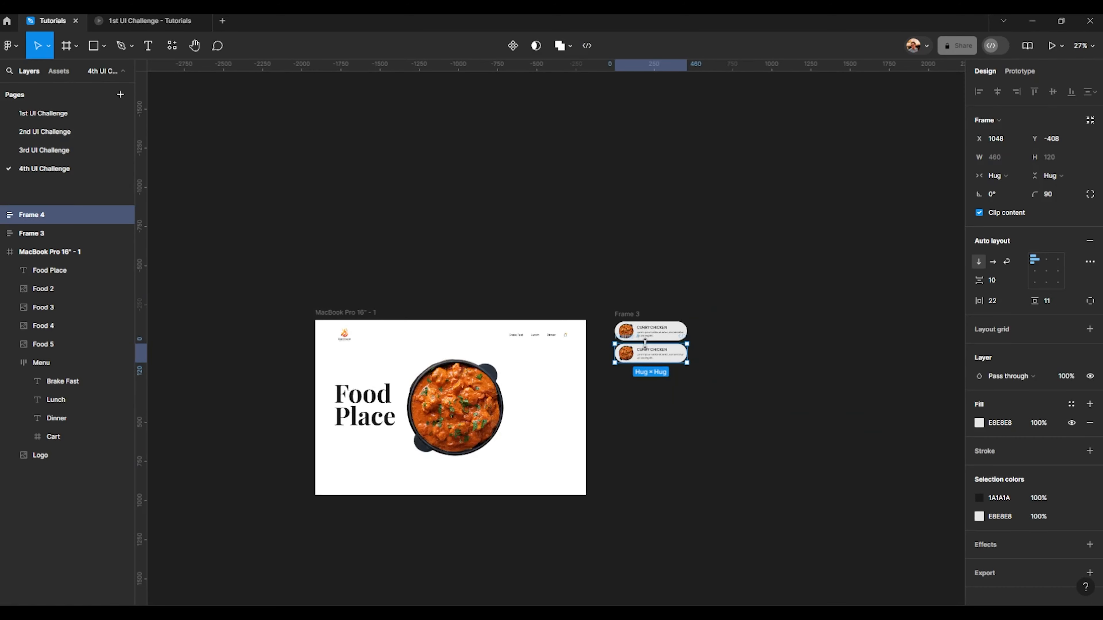
scroll(672, 356, "up", 2)
scroll(652, 354, "up", 4)
scroll(564, 359, "down", 4)
scroll(434, 339, "up", 12)
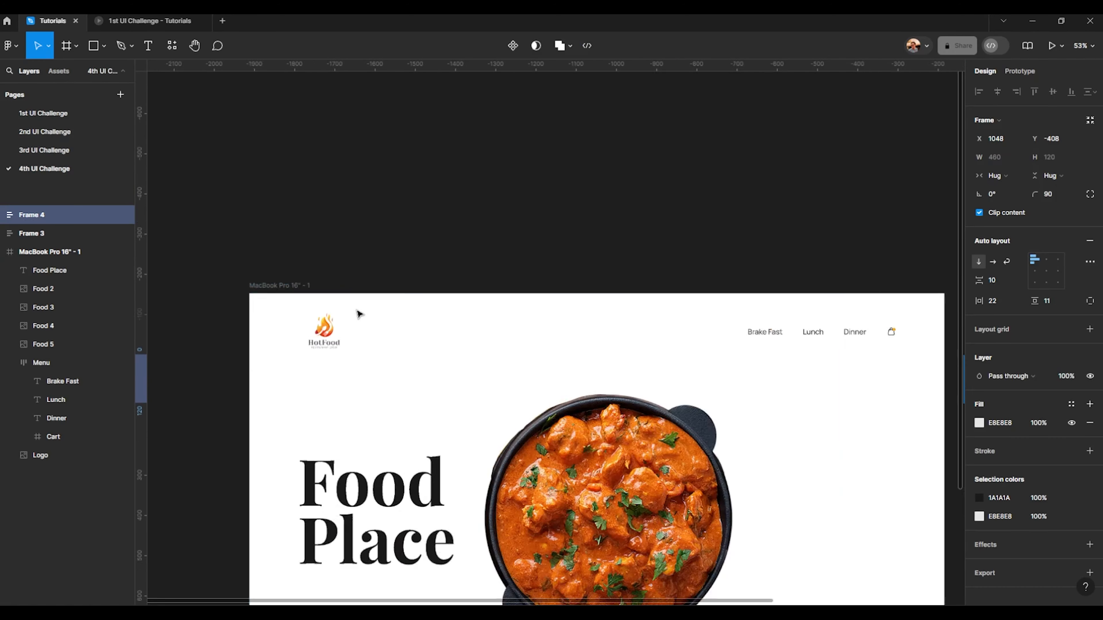
scroll(285, 354, "up", 8)
key("i")
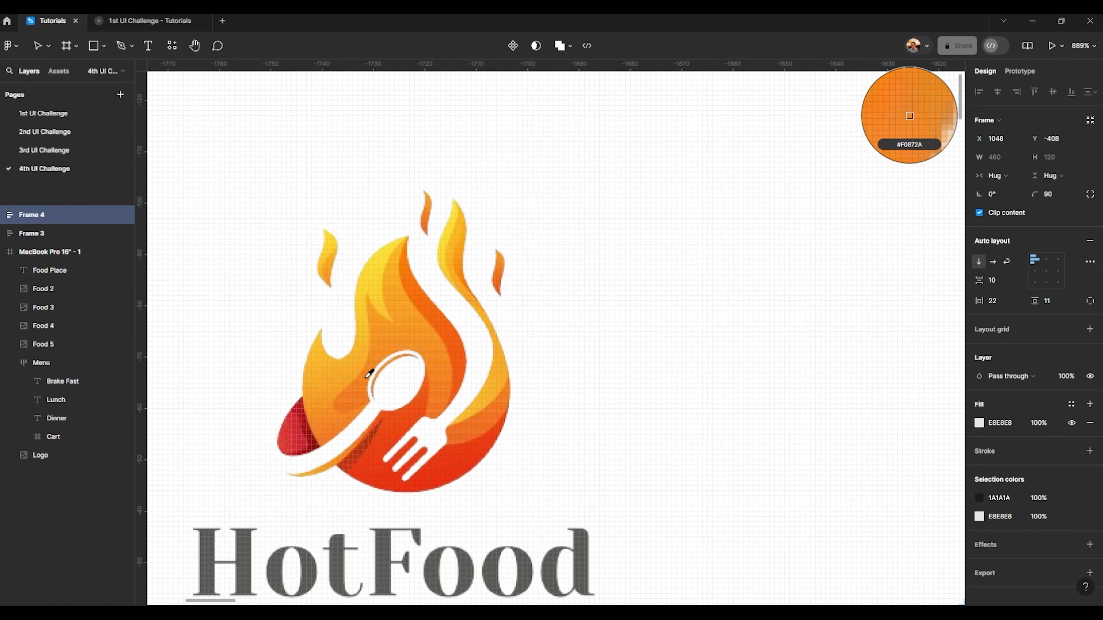
left_click(330, 385)
scroll(278, 348, "down", 15)
scroll(421, 322, "up", 9)
left_click_drag(642, 336, 520, 306)
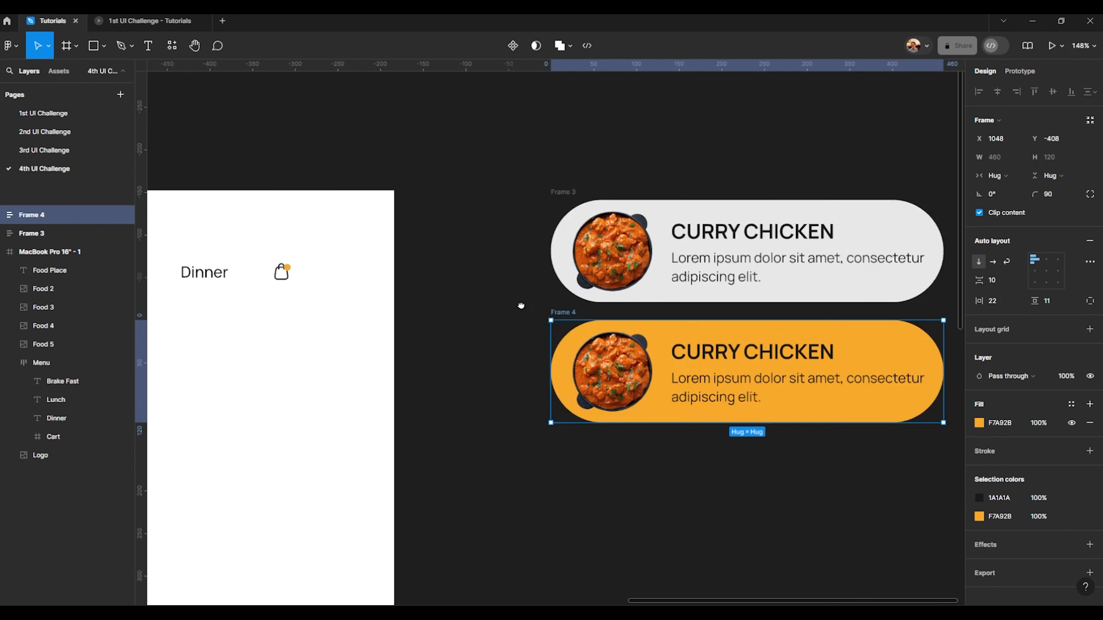
- Change the orange dish card's fill to a linear gradient running from light orange to a deeper orange
scroll(800, 381, "up", 1)
left_click_drag(801, 382, 546, 333)
scroll(546, 333, "up", 1)
left_click(979, 423)
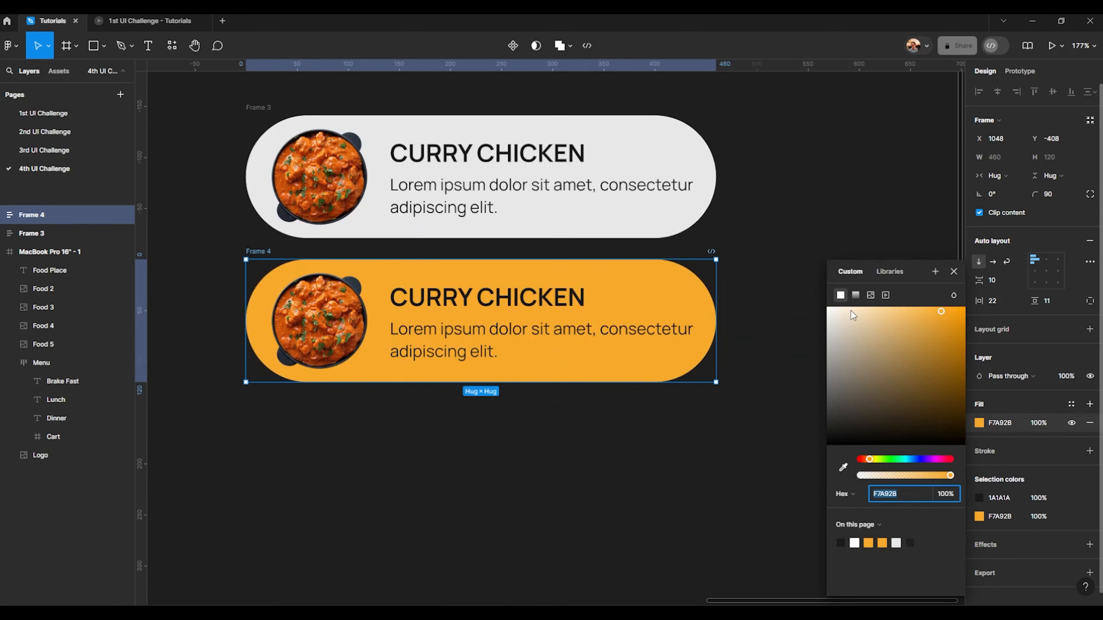
left_click(856, 295)
left_click(873, 422)
- Recolor the title and description text on the orange dish card to white FFFFFF
left_click(487, 298, "ctrl")
left_click(540, 330, "ctrl+shift")
left_click(979, 418)
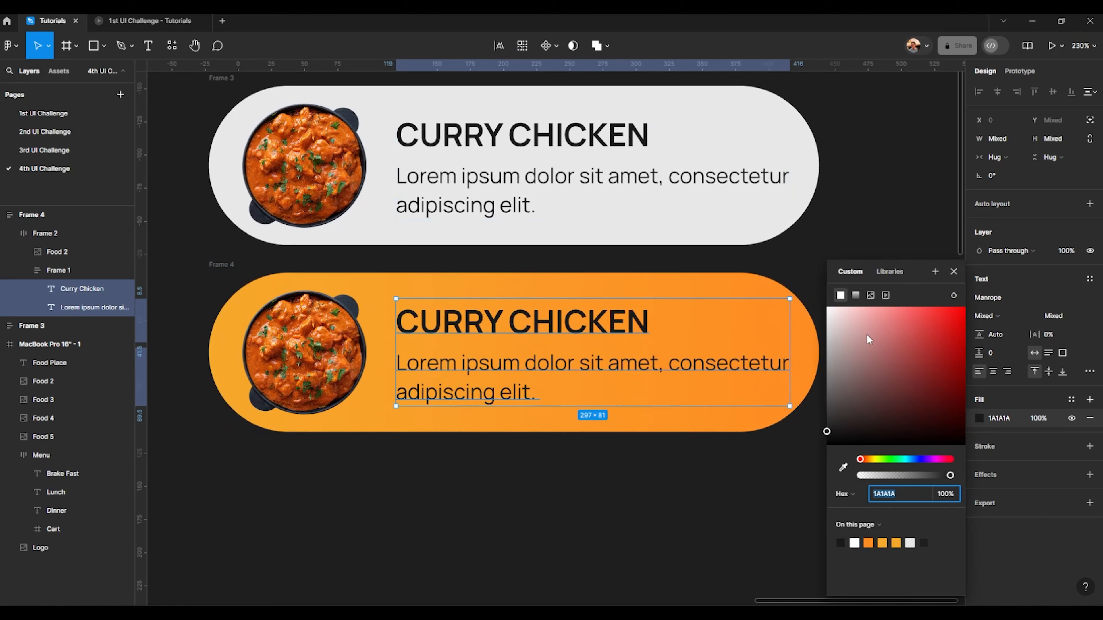
left_click_drag(866, 340, 827, 307)
scroll(512, 234, "down", 5)
left_click(697, 238)
scroll(434, 261, "up", 5)
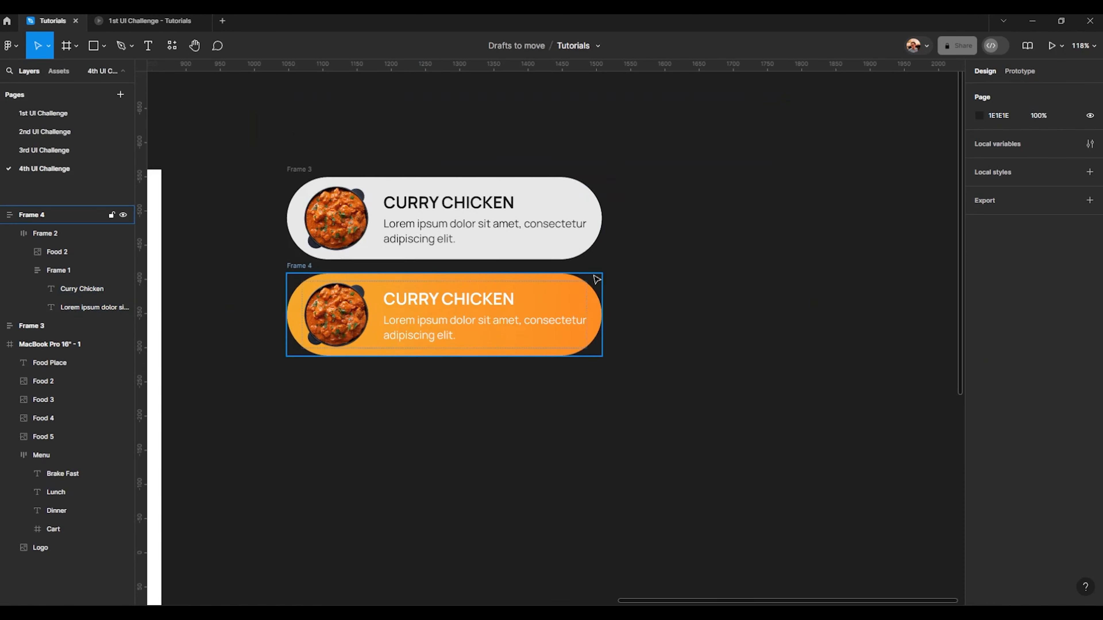
- Move the orange dish card down to Y -389, leaving a 40 gap below the grey card
scroll(512, 322, "up", 5)
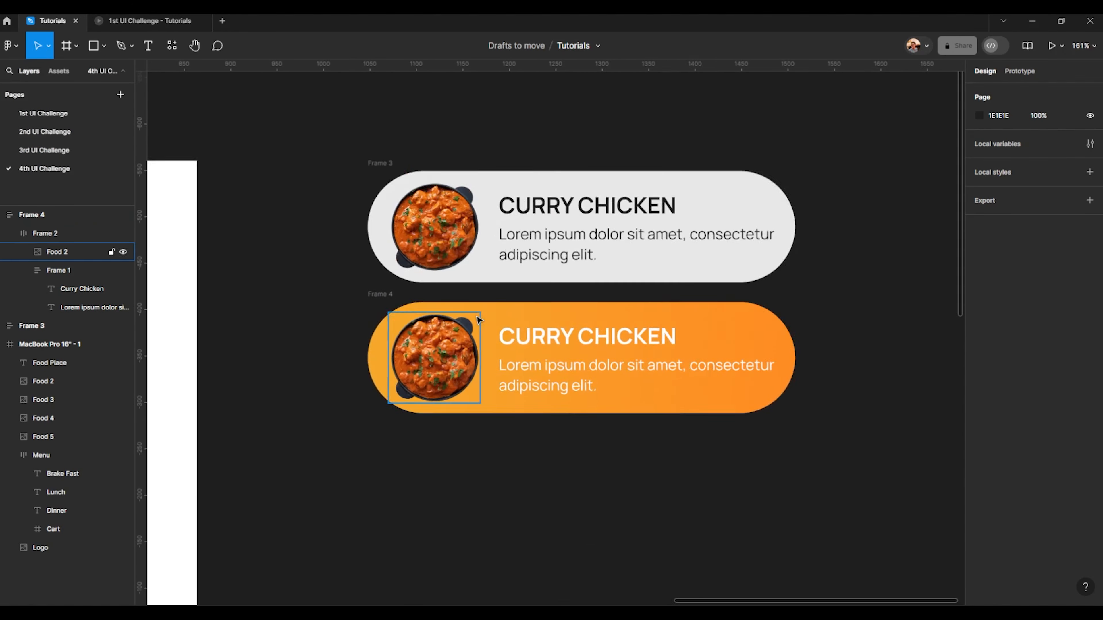
scroll(494, 324, "down", 5)
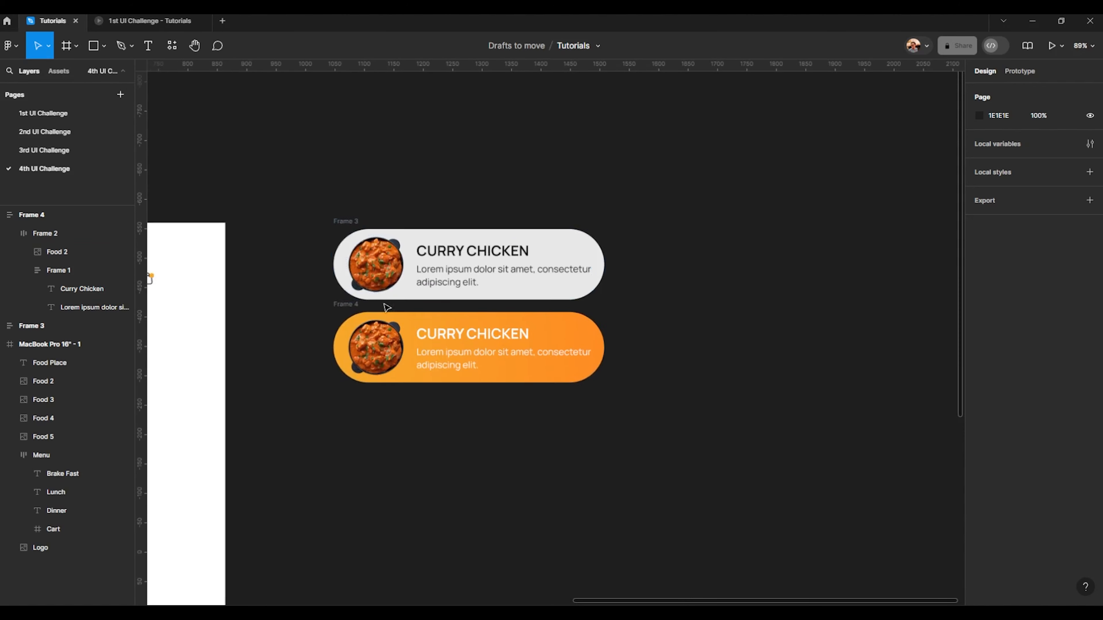
left_click(338, 309)
left_click_drag(337, 313, 338, 322)
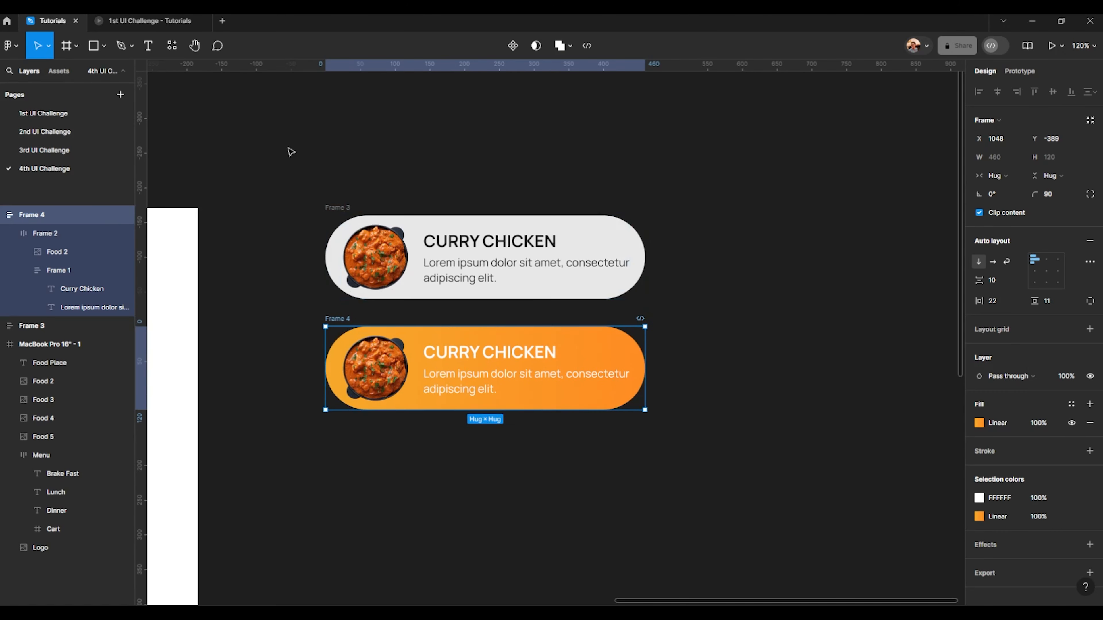
- Turn the grey and orange dish cards into separate components and combine them as variants of one component set
left_click_drag(278, 136, 701, 501)
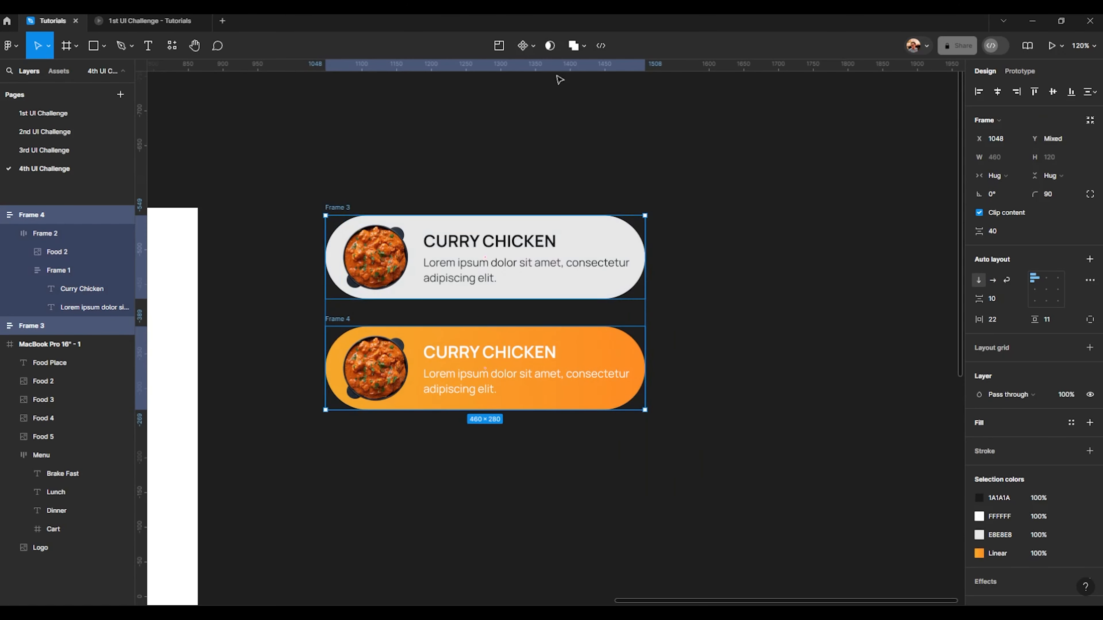
left_click(535, 55)
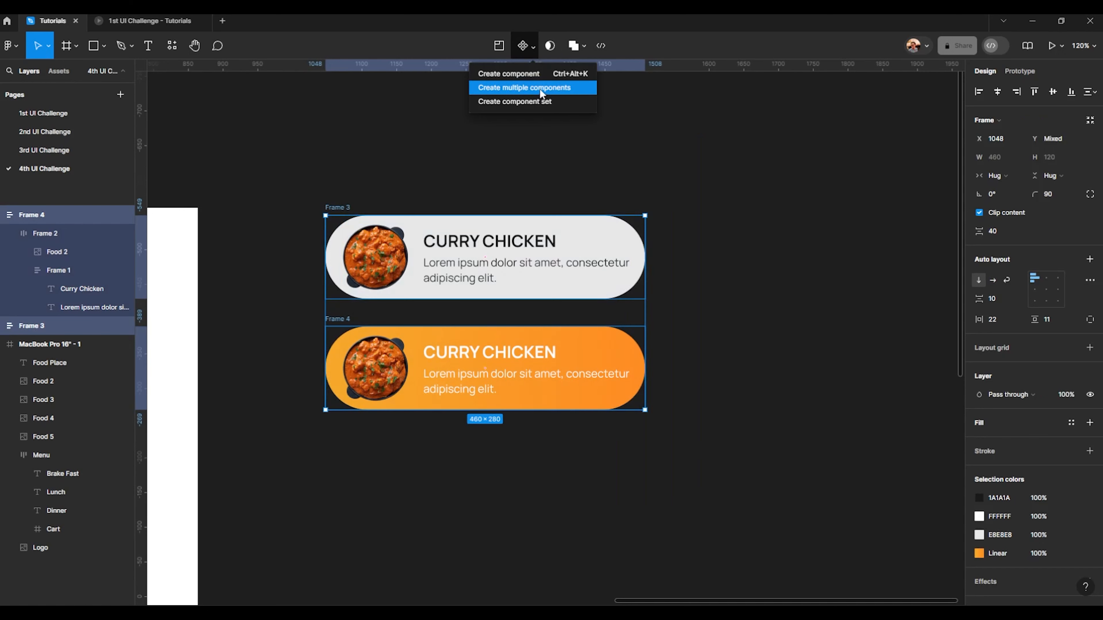
left_click(555, 89)
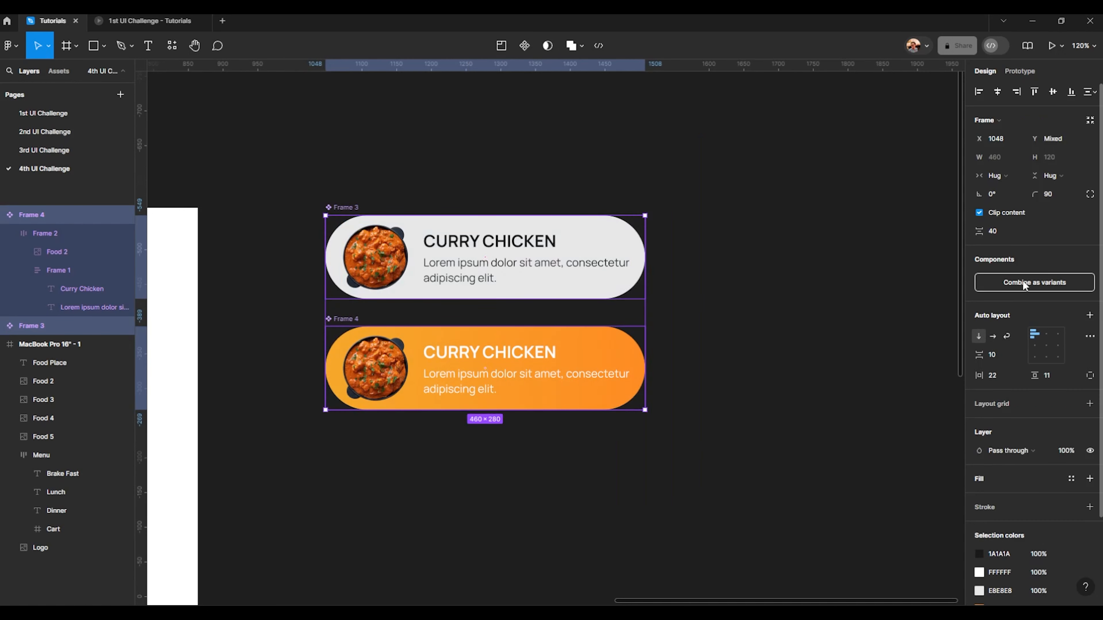
left_click(1034, 283)
scroll(517, 261, "down", 5)
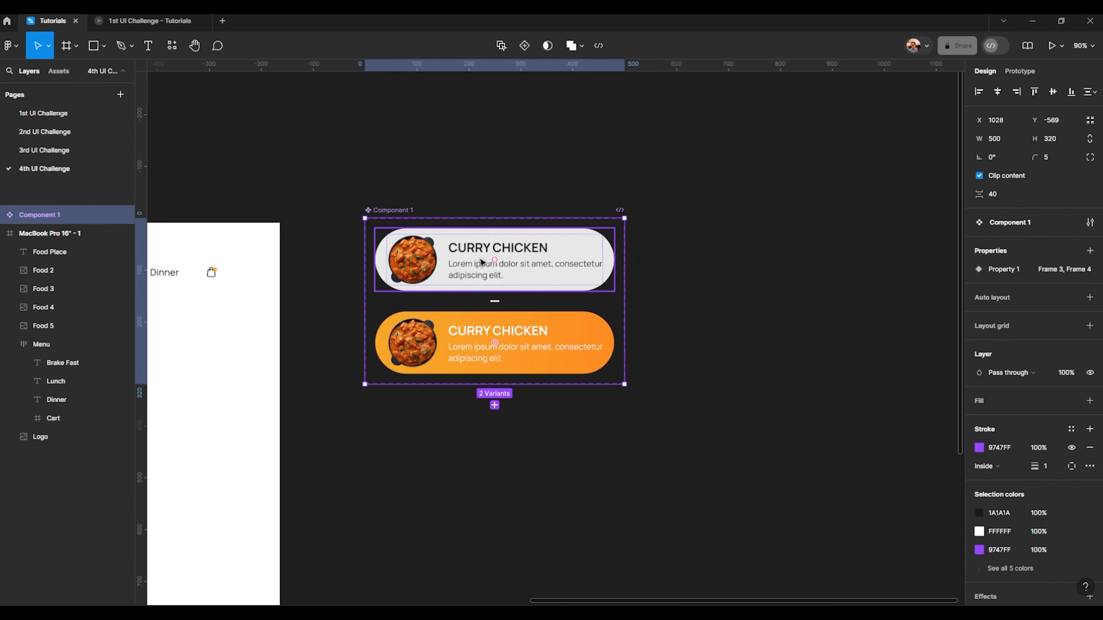
- Create a text component property named Title for the "Curry Chicken" headings of both variants
left_click(544, 266)
scroll(545, 265, "up", 2)
left_click(547, 334)
scroll(612, 293, "up", 1)
left_click_drag(497, 322, 590, 364)
scroll(590, 362, "down", 2)
scroll(619, 316, "up", 2)
double_click(542, 306)
scroll(478, 426, "up", 1)
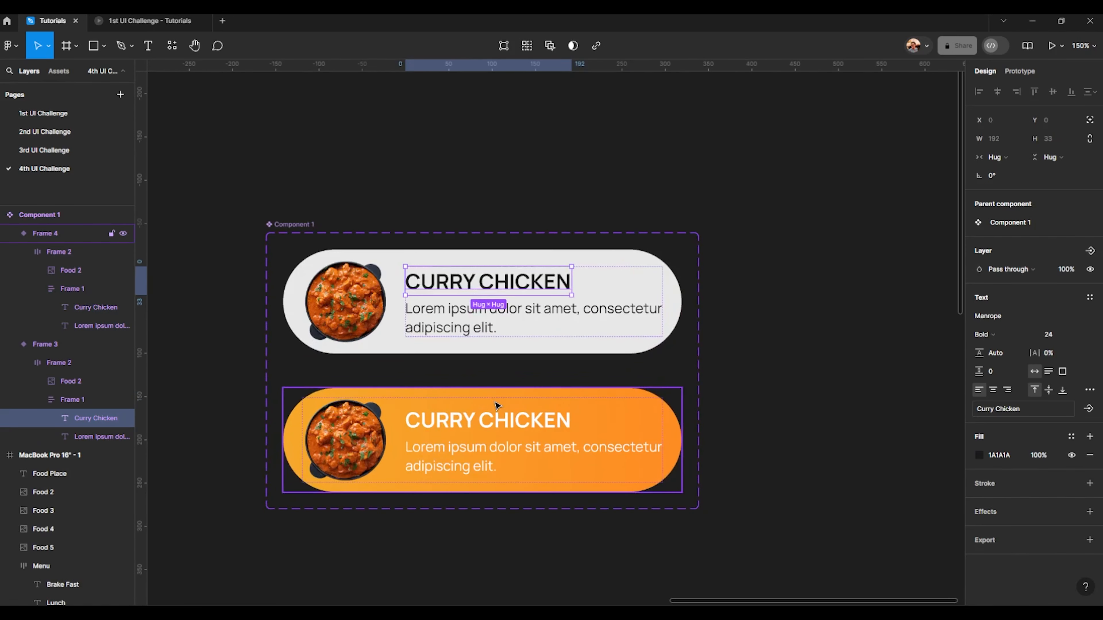
left_click(475, 429, "shift")
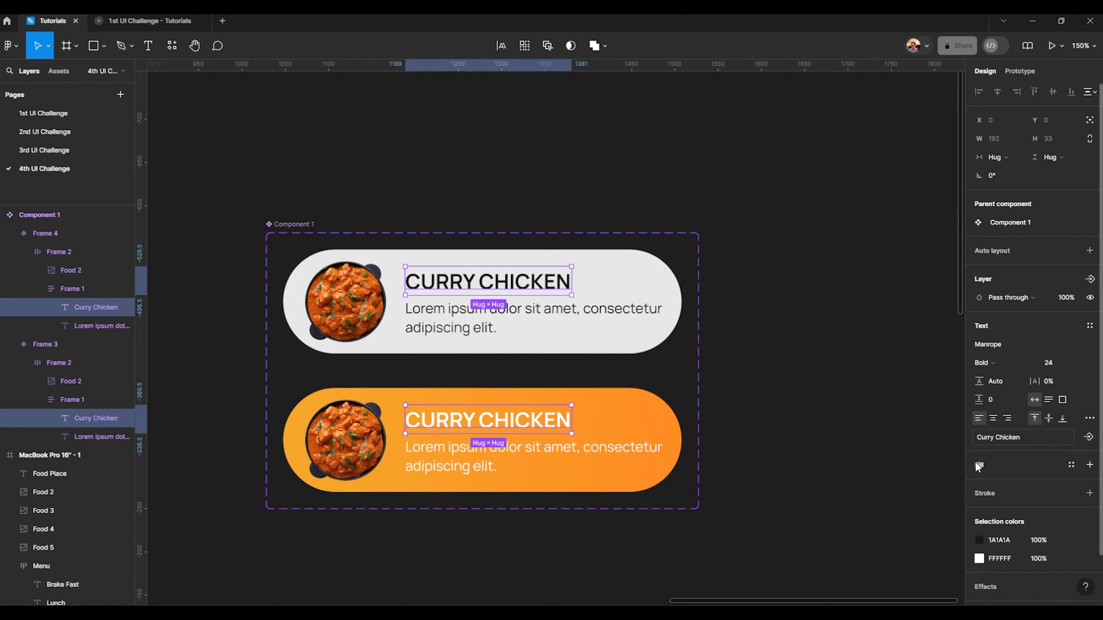
left_click(1090, 442)
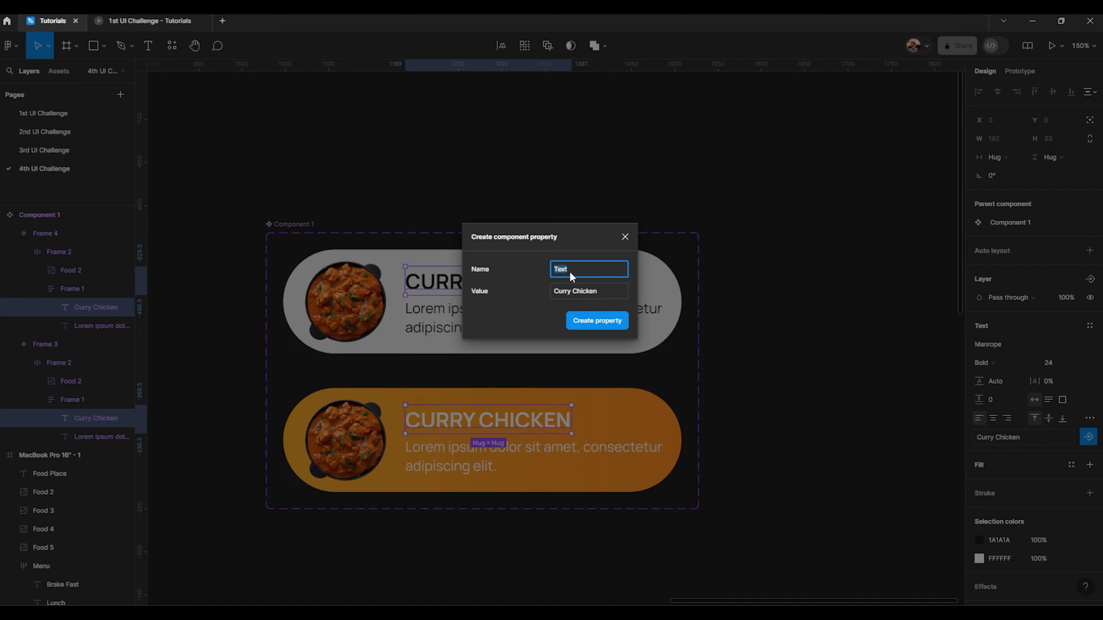
type("Title")
left_click(597, 320)
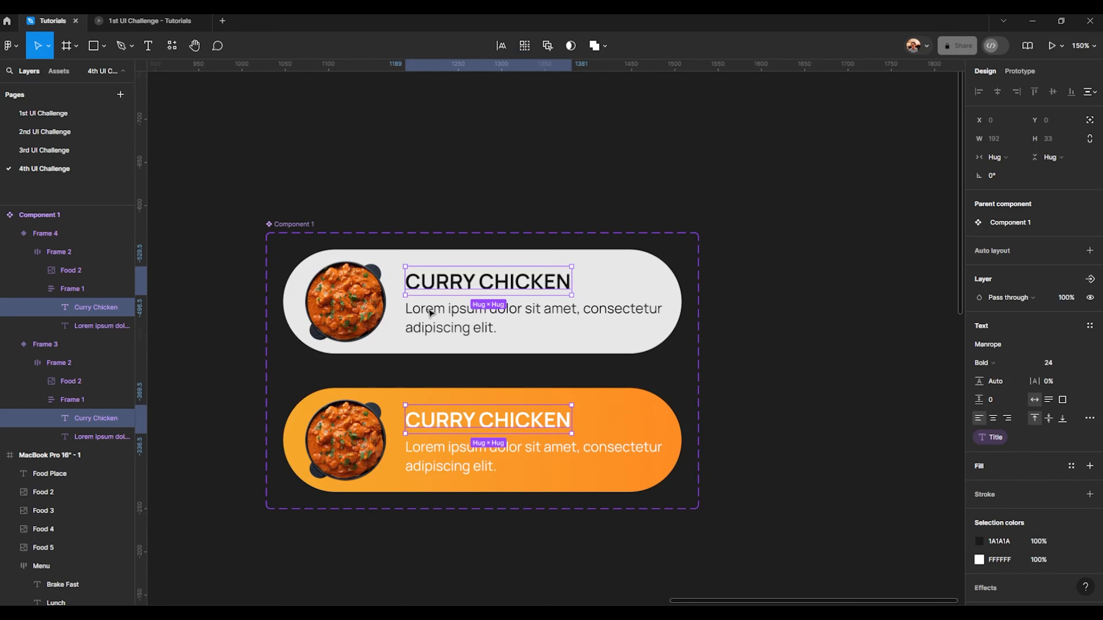
- Create a text component property named Dec for the Lorem ipsum descriptions of both variants
left_click(599, 326)
left_click(475, 454, "shift")
left_click(1088, 437)
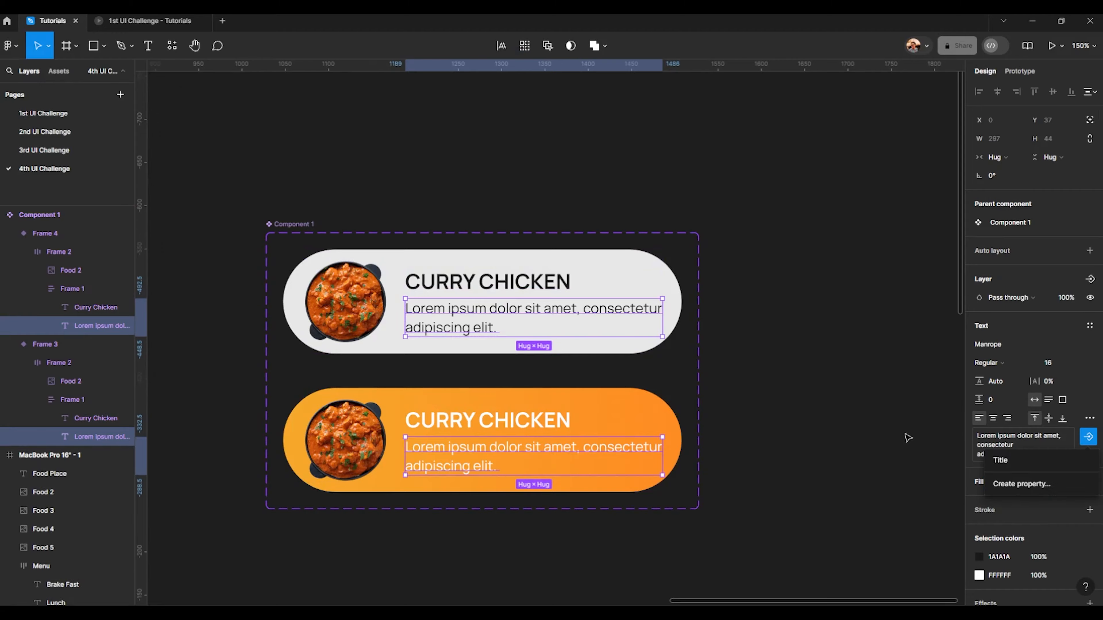
left_click(947, 485)
type("Desc")
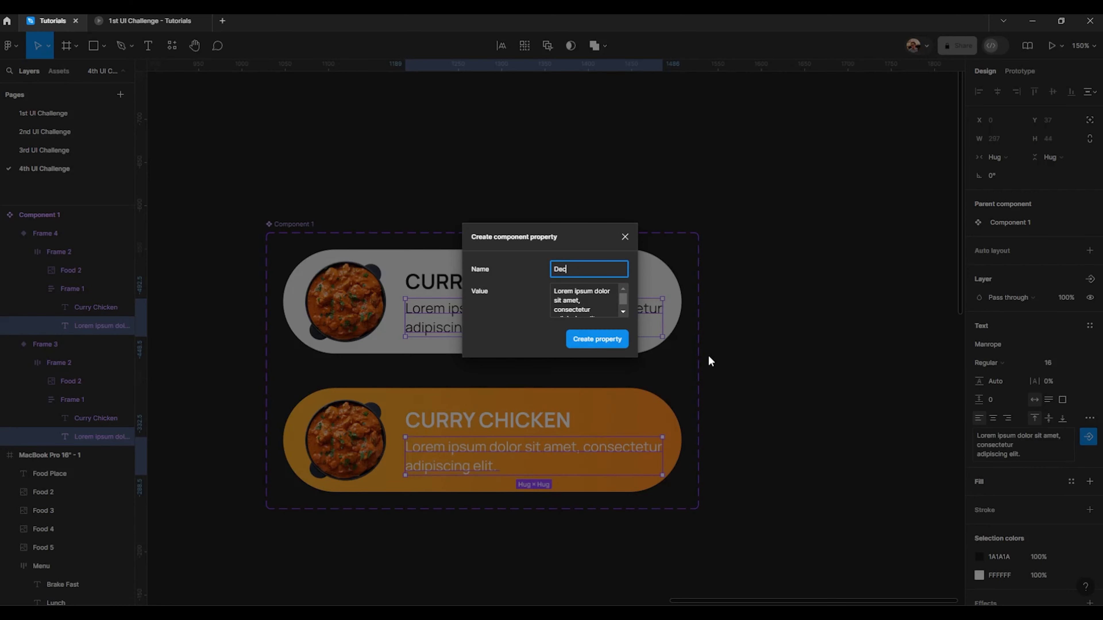
left_click(597, 339)
- Place an instance of the grey card variant below the component set at X 1048, Y -70
left_click(761, 311)
scroll(760, 311, "down", 5)
left_click(769, 294)
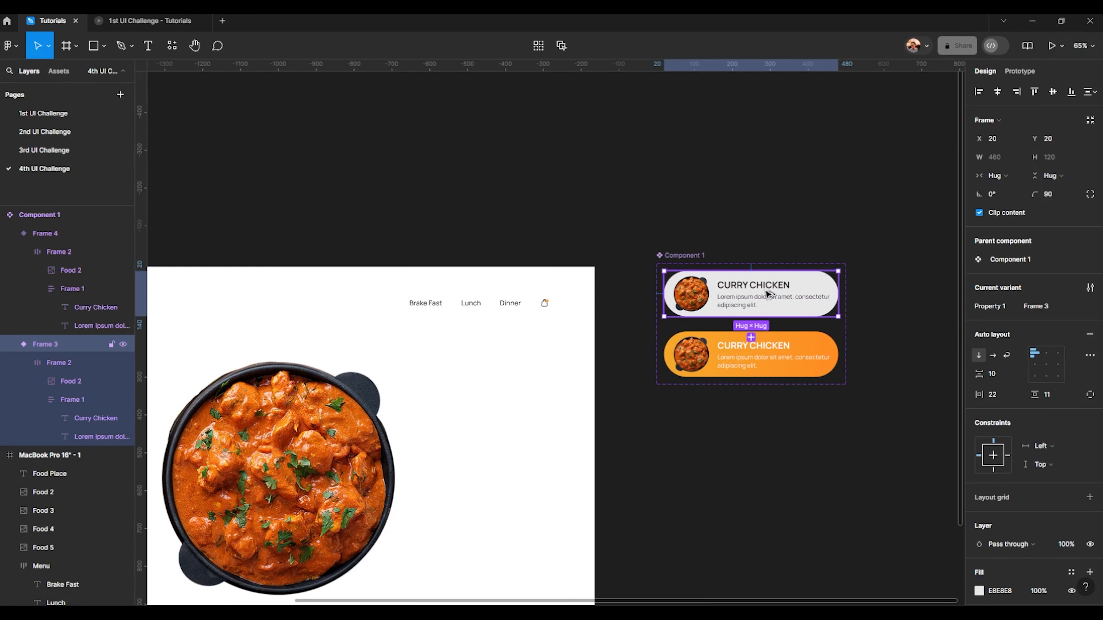
left_click_drag(754, 296, 526, 218)
scroll(527, 219, "up", 2)
scroll(527, 219, "up", 3)
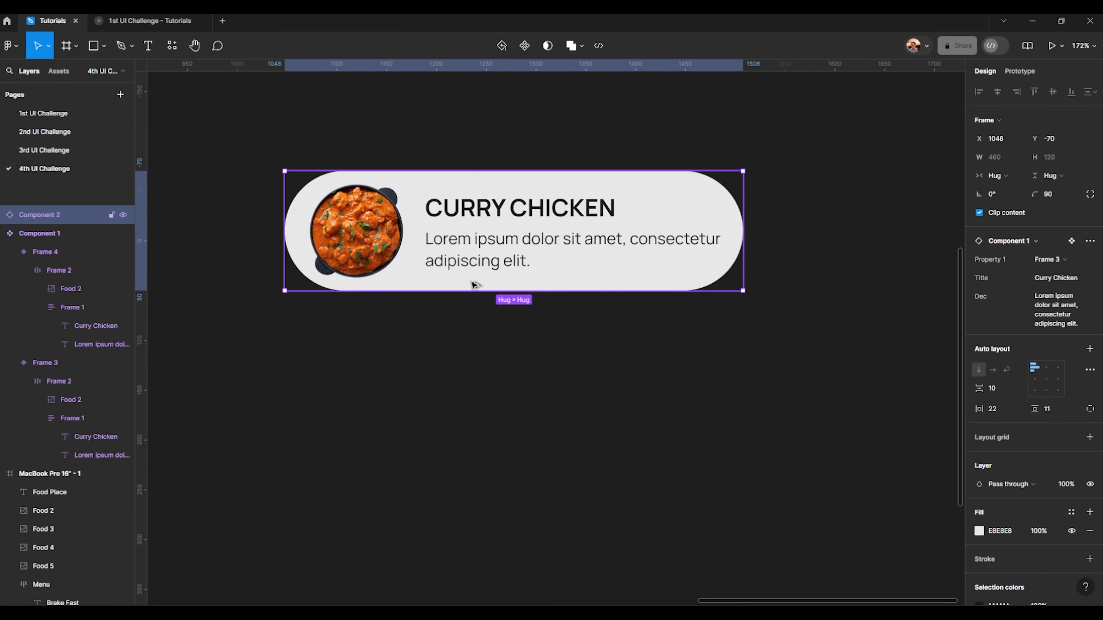
- Duplicate the grey card instance three times downward with 20 spacing to build a column of four cards
left_click_drag(474, 285, 471, 348)
scroll(524, 303, "down", 5)
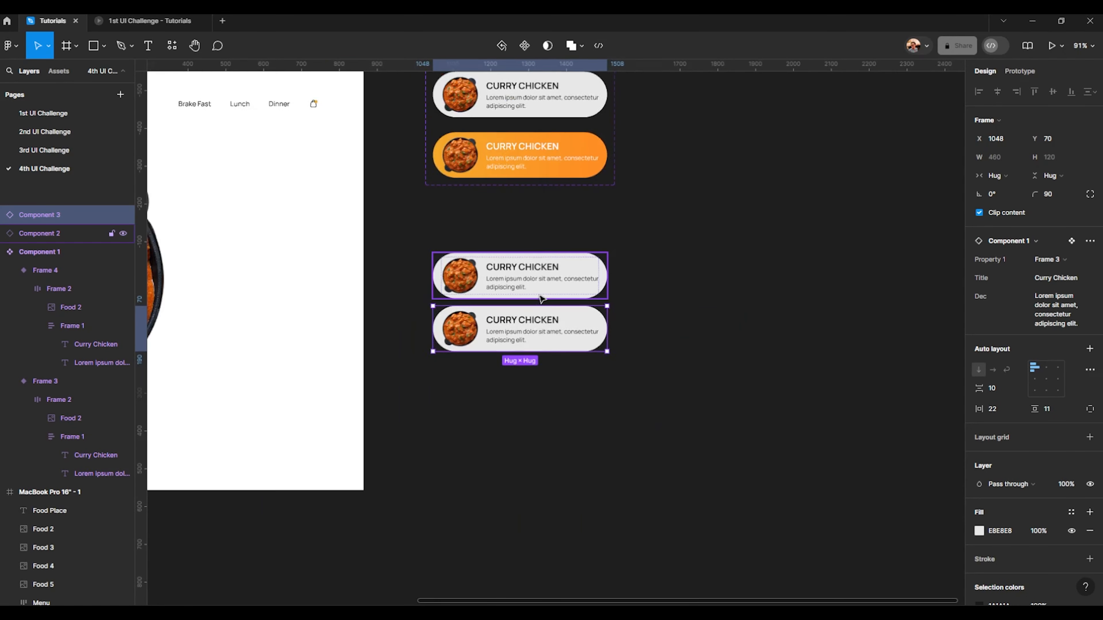
key("ctrl+d")
key("ctrl+d")
left_click_drag(177, 261, 291, 287)
scroll(470, 297, "down", 2)
- Replace the second card's dish image with the vegetable rice bowl picture
scroll(510, 329, "up", 5)
left_click_drag(439, 311, 563, 359)
left_click(549, 337, "ctrl")
left_click(998, 299)
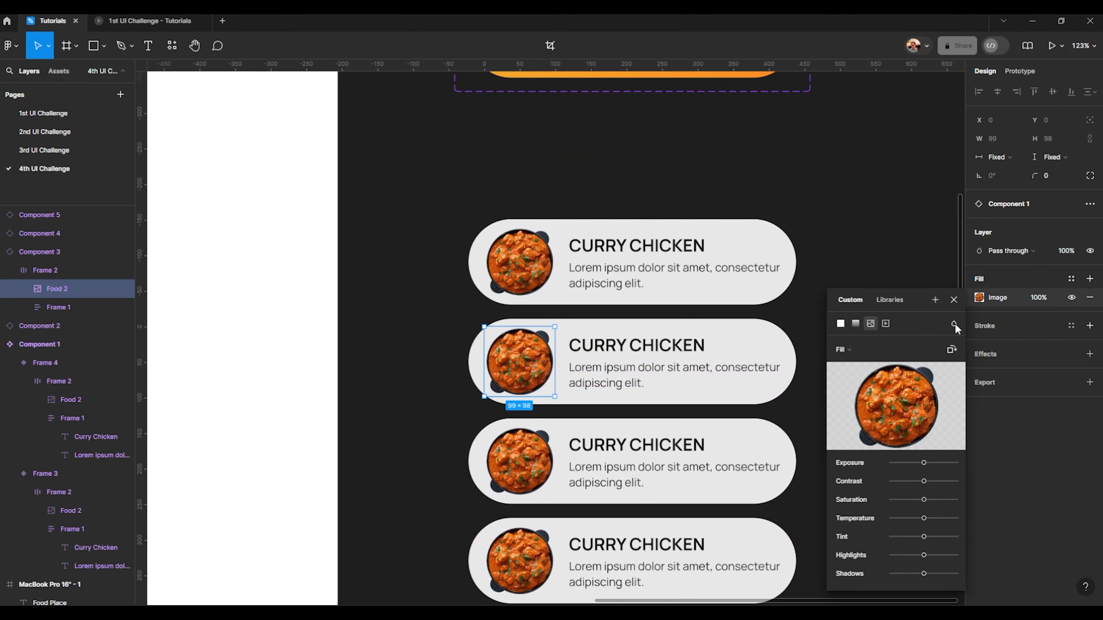
left_click(896, 405)
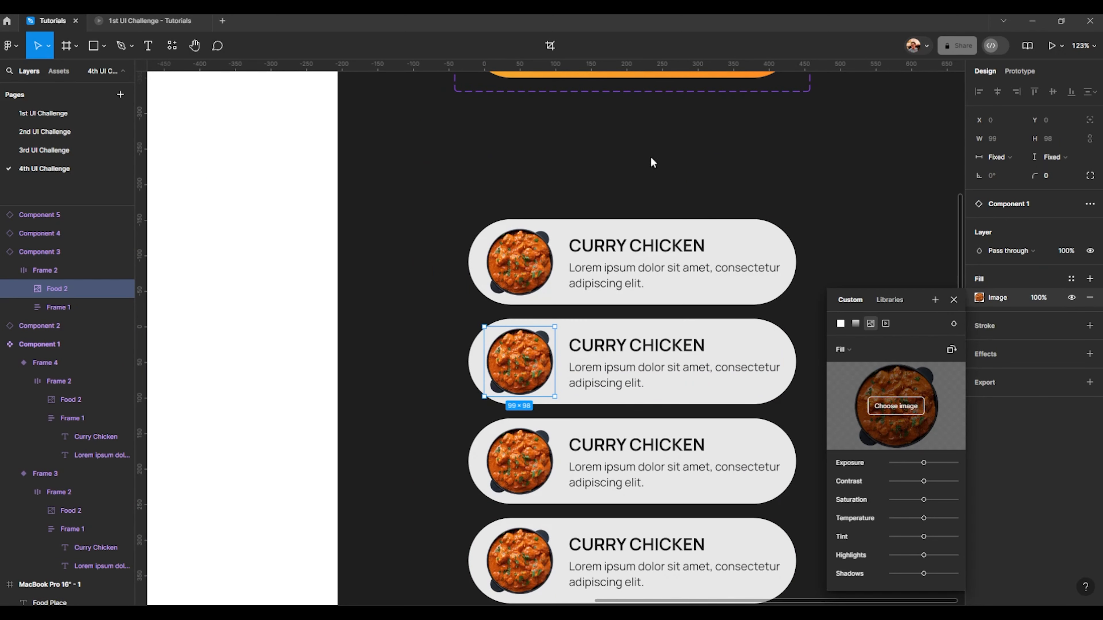
double_click(689, 151)
- Replace the third card's dish image with the herb-topped paneer curry picture
left_click(517, 459, "ctrl")
left_click(983, 298)
left_click(895, 405)
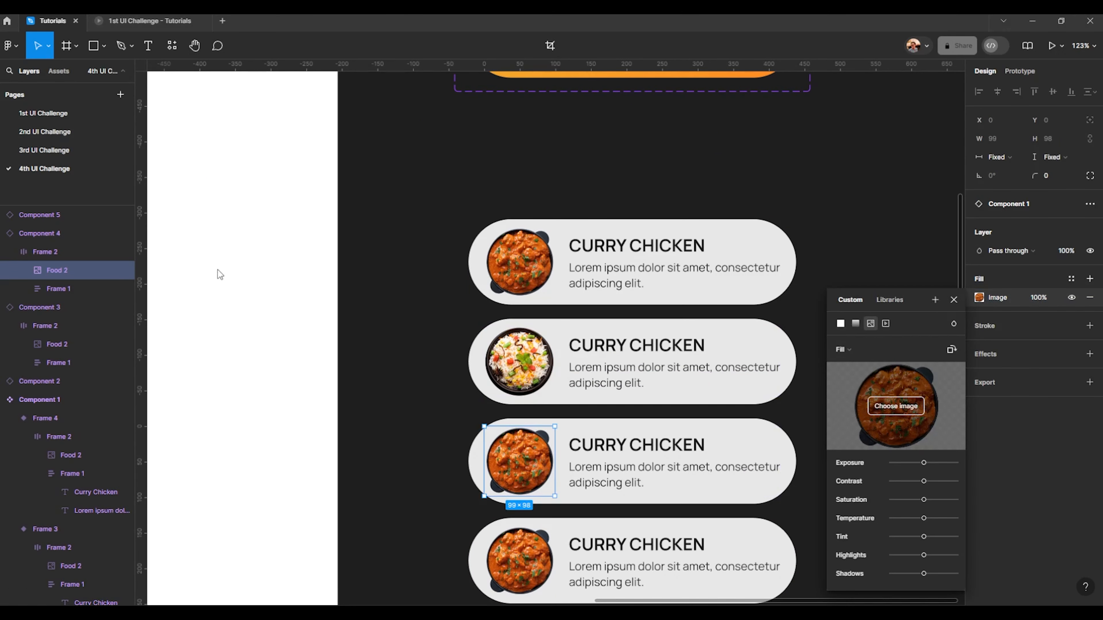
double_click(566, 154)
- Replace the fourth card's image with the toast and eggs plate, and title the cards Chicken Curry, Veg Biriyani, Panner Curry and Toast Eggs
scroll(564, 438, "down", 3)
left_click(537, 512)
left_click(536, 514, "ctrl")
left_click(980, 298)
left_click(879, 407)
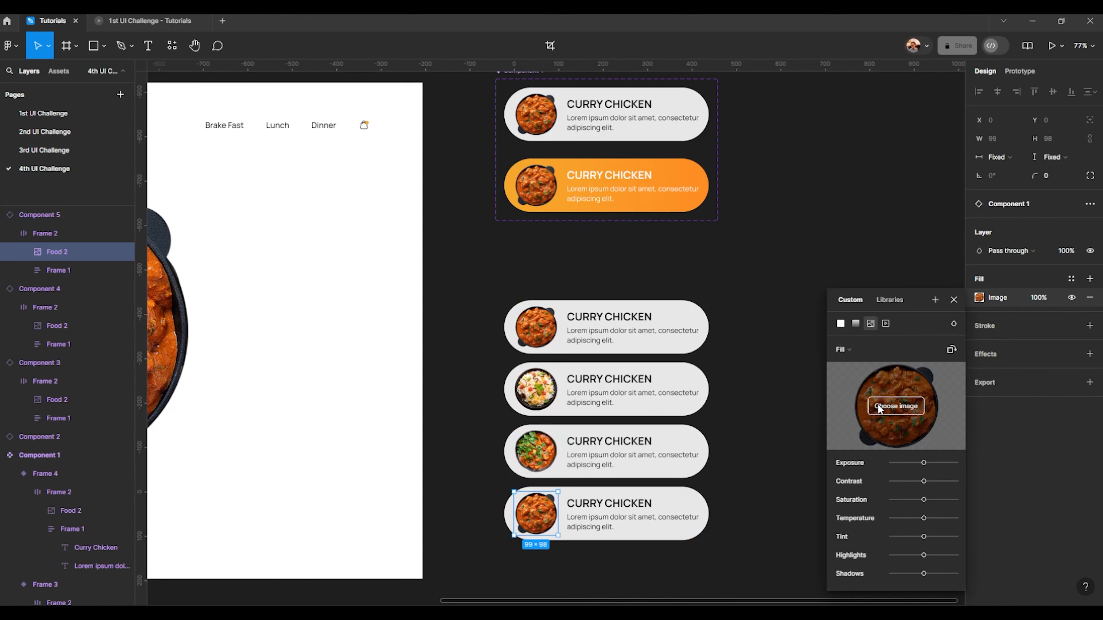
scroll(489, 171, "down", 3)
scroll(510, 340, "up", 5)
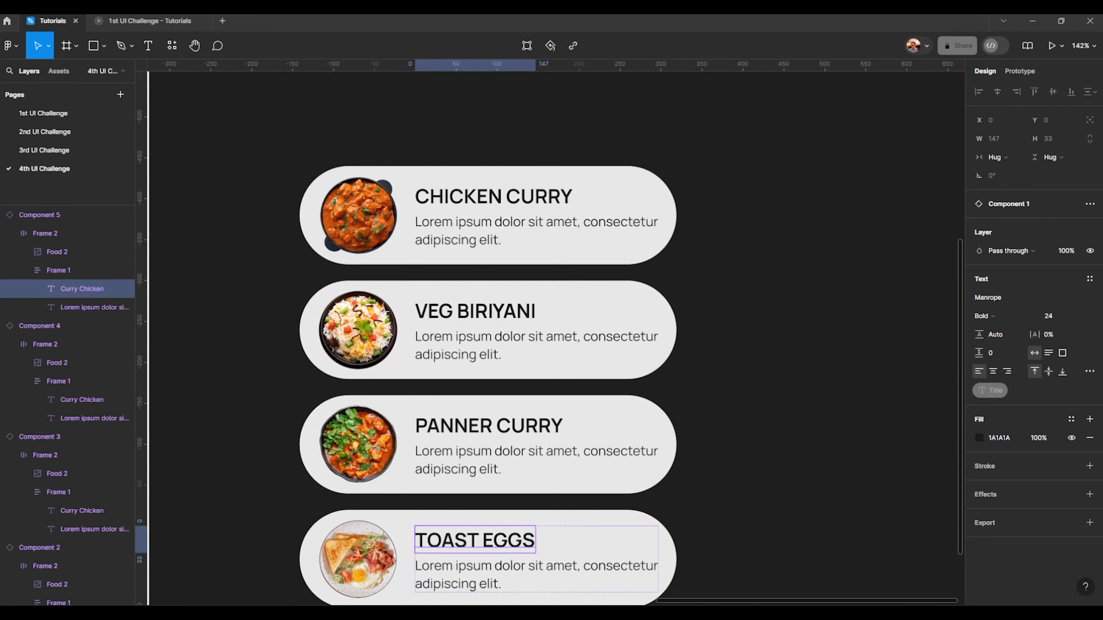
- Move the four dish cards onto the landing page beside the large curry image, at X 1456 overlapping the frame's right edge
left_click(762, 278)
scroll(762, 278, "down", 6)
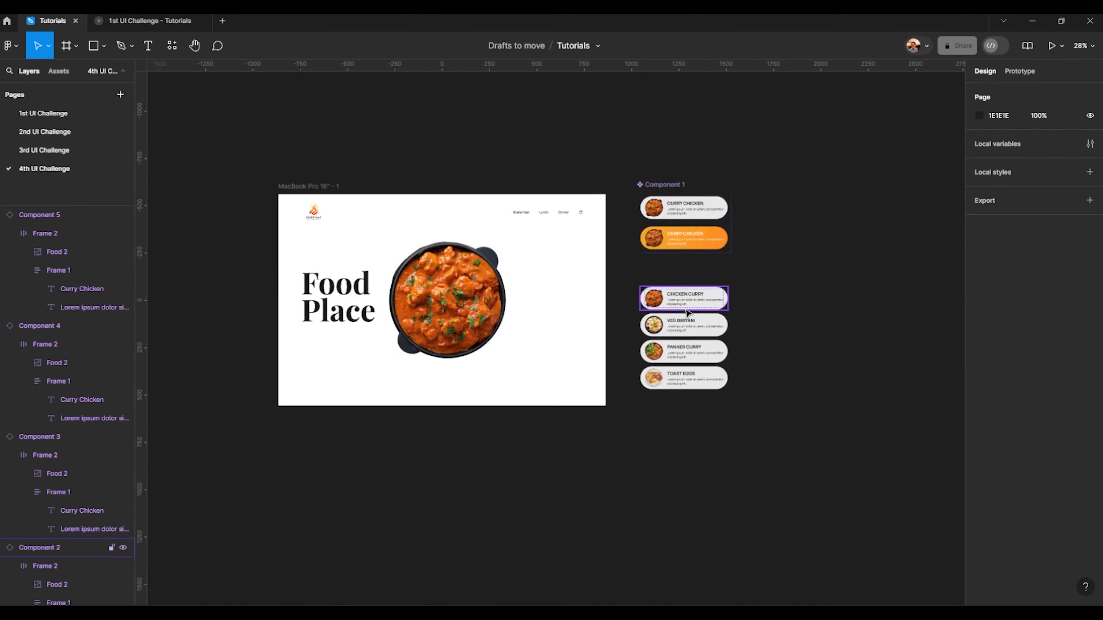
left_click_drag(627, 273, 795, 448)
scroll(795, 448, "up", 3)
scroll(753, 358, "up", 2)
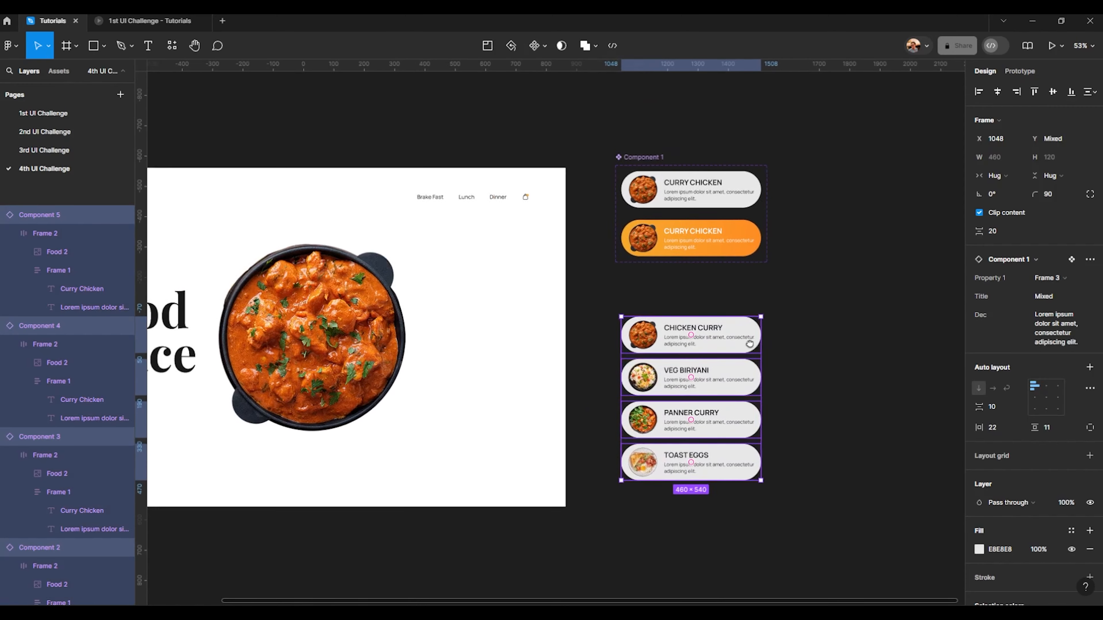
left_click_drag(752, 359, 551, 284)
scroll(552, 283, "up", 3)
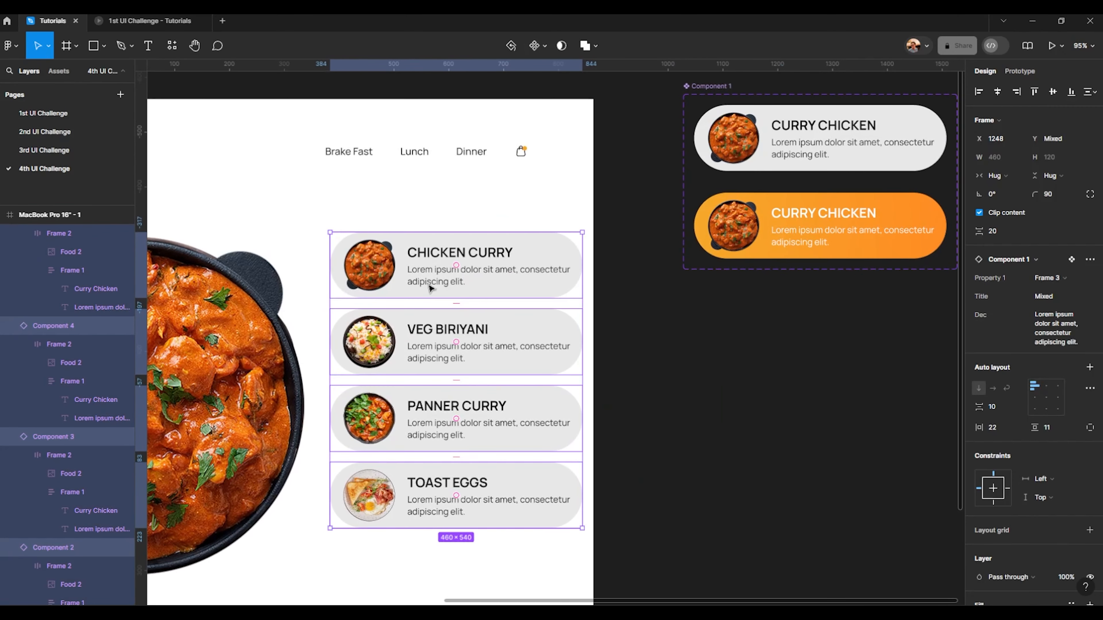
left_click_drag(444, 289, 535, 288)
scroll(486, 324, "up", 1)
left_click_drag(486, 326, 524, 326)
scroll(440, 317, "down", 4)
scroll(96, 314, "up", 2)
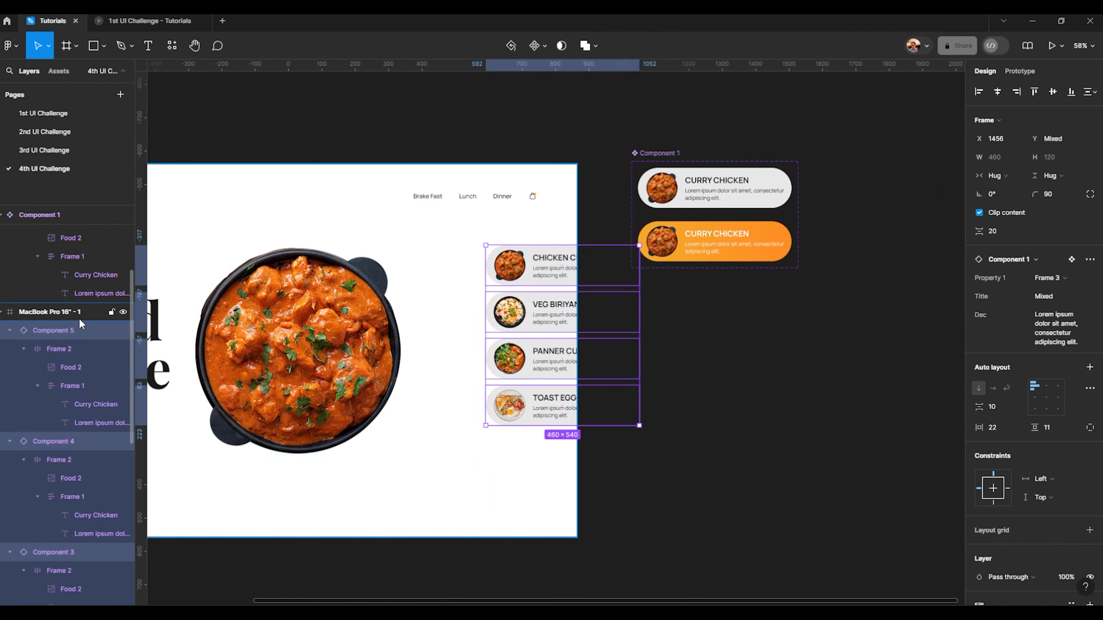
- Collapse the layers of the four dish card instances and go through them one by one
left_click(10, 331)
left_click(10, 349)
left_click(9, 368)
left_click(10, 386)
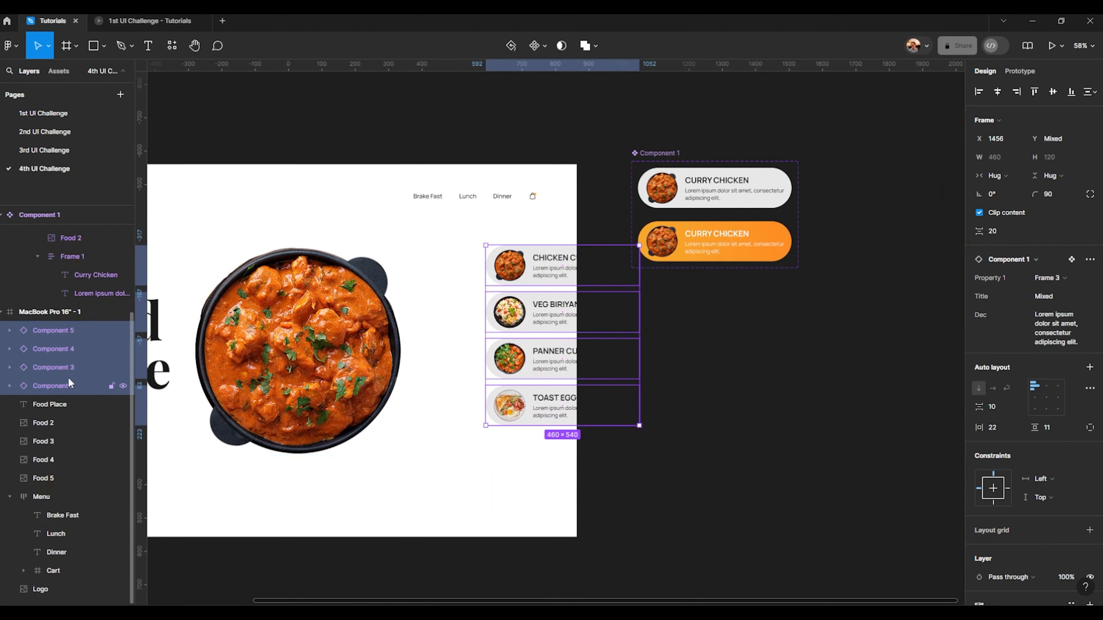
left_click(72, 384)
left_click(81, 368)
left_click(83, 347)
left_click(83, 333)
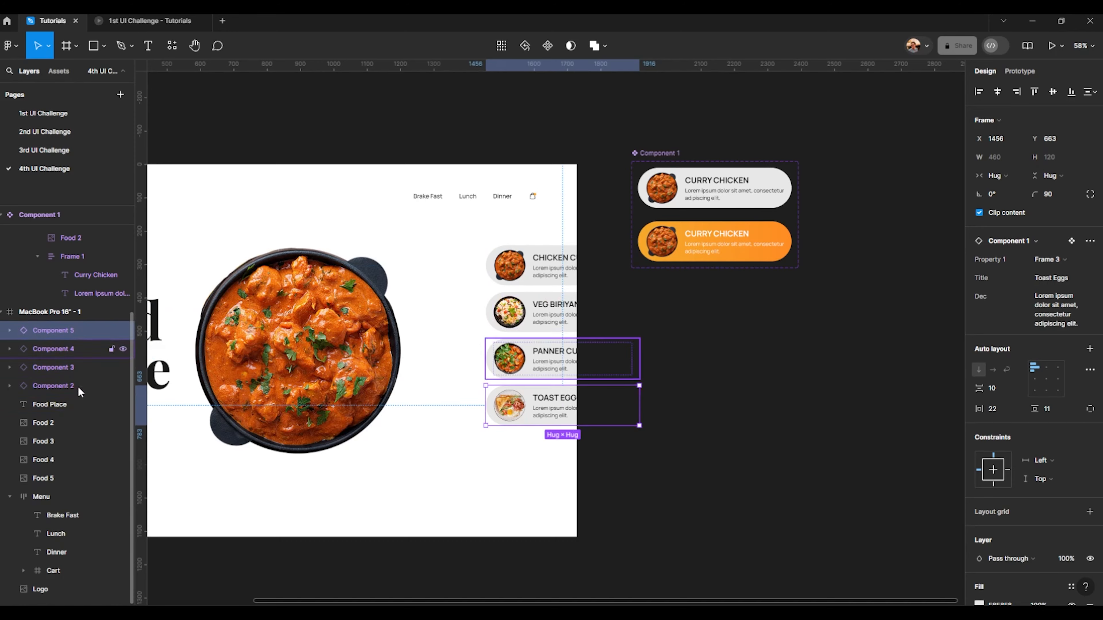
- Reselect all four dish cards on the landing page and shift them left to X 1316
scroll(454, 351, "down", 2)
left_click_drag(511, 365, 468, 424)
scroll(469, 424, "up", 2)
left_click(469, 422, "shift")
left_click(483, 375, "shift")
left_click(483, 331, "shift")
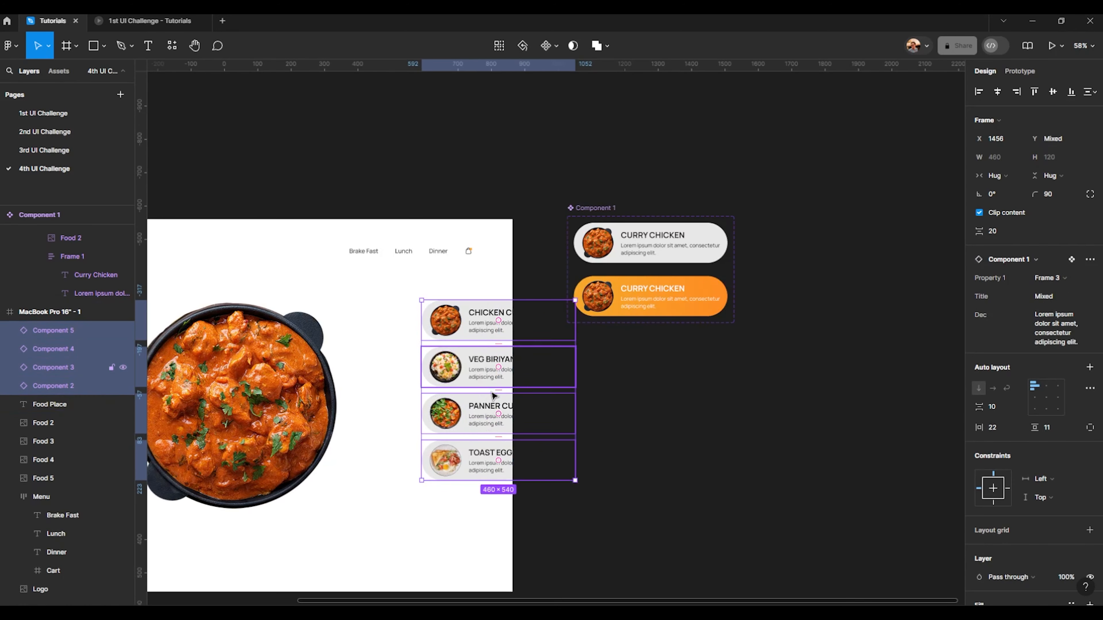
left_click_drag(471, 384, 423, 383)
scroll(455, 351, "up", 2)
scroll(456, 350, "down", 2)
- Widen the component set frame to the right to about 785, leaving empty space beside both variants
left_click_drag(664, 295, 541, 298)
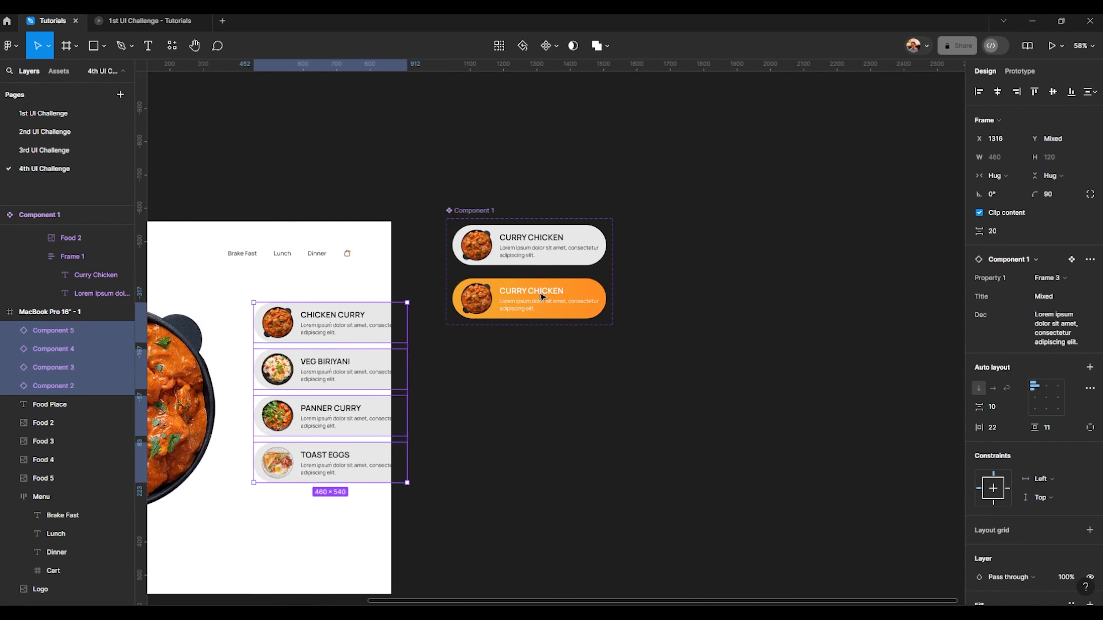
scroll(582, 247, "up", 2)
left_click(602, 242)
left_click_drag(602, 242, 547, 247)
scroll(548, 246, "up", 1)
left_click(362, 204)
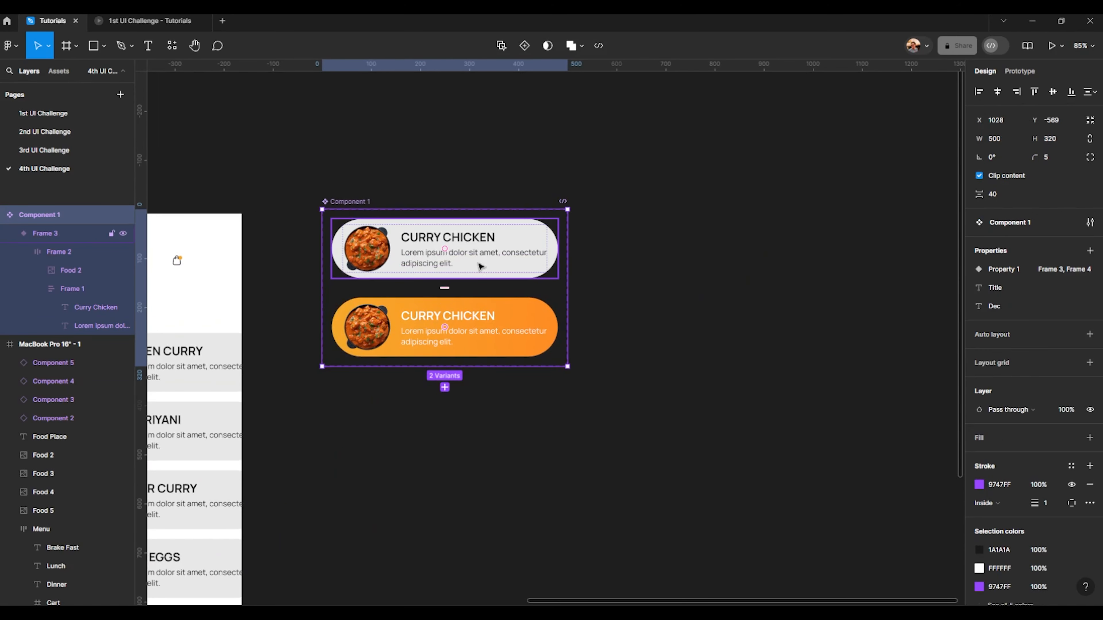
left_click_drag(569, 305, 709, 308)
scroll(529, 304, "up", 3)
left_click_drag(564, 250, 602, 265)
- Set the grey card variant's right padding to 150, leaving the other paddings as they are
left_click(512, 289)
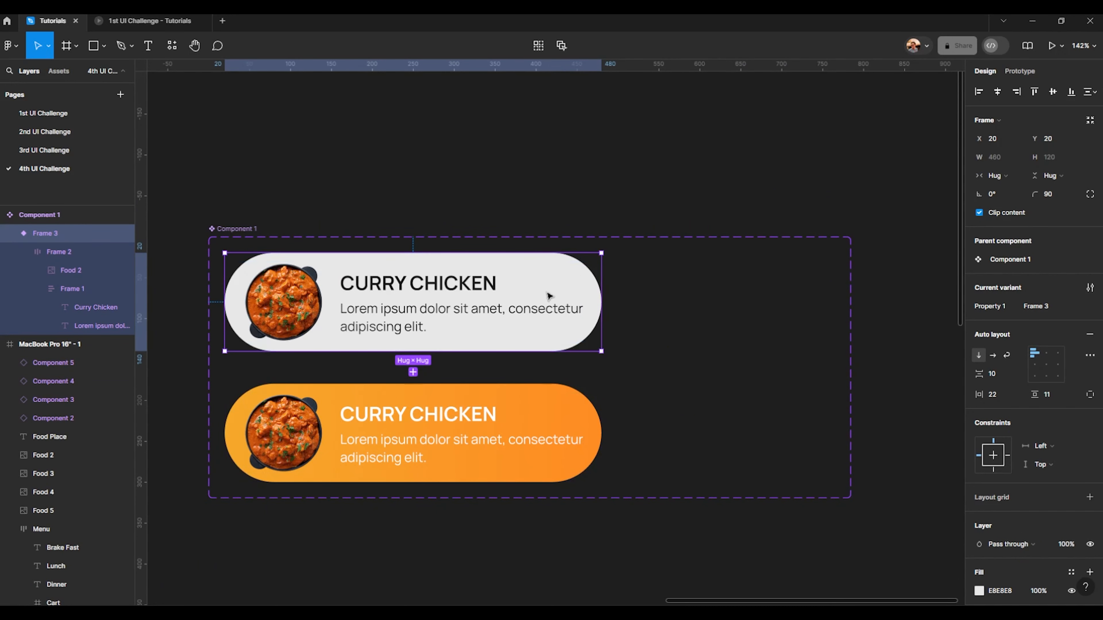
left_click(1090, 395)
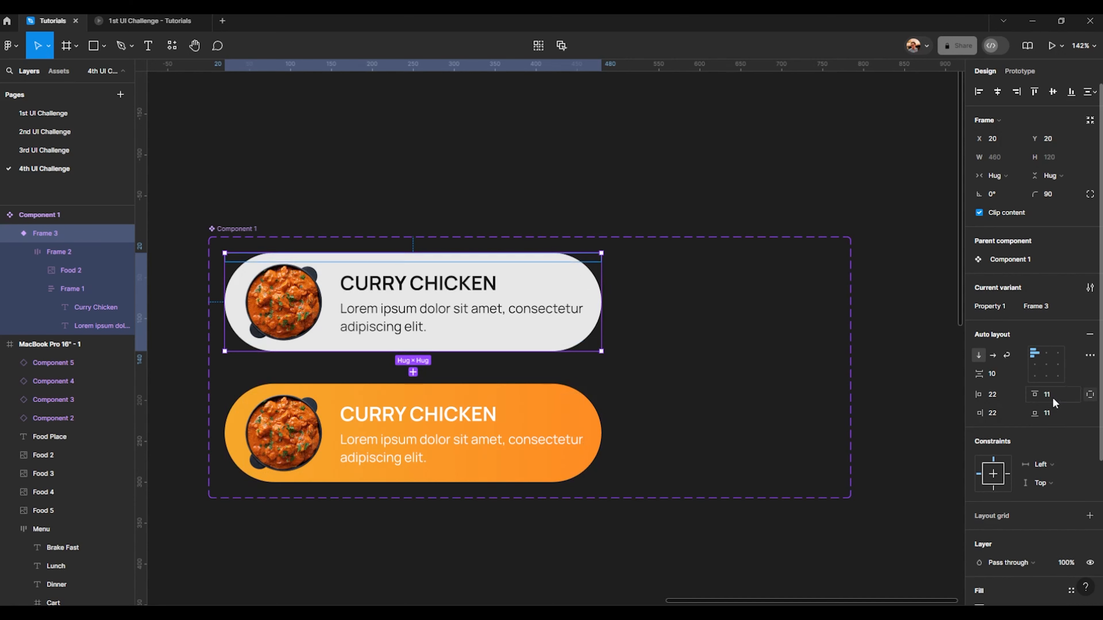
left_click(1004, 413)
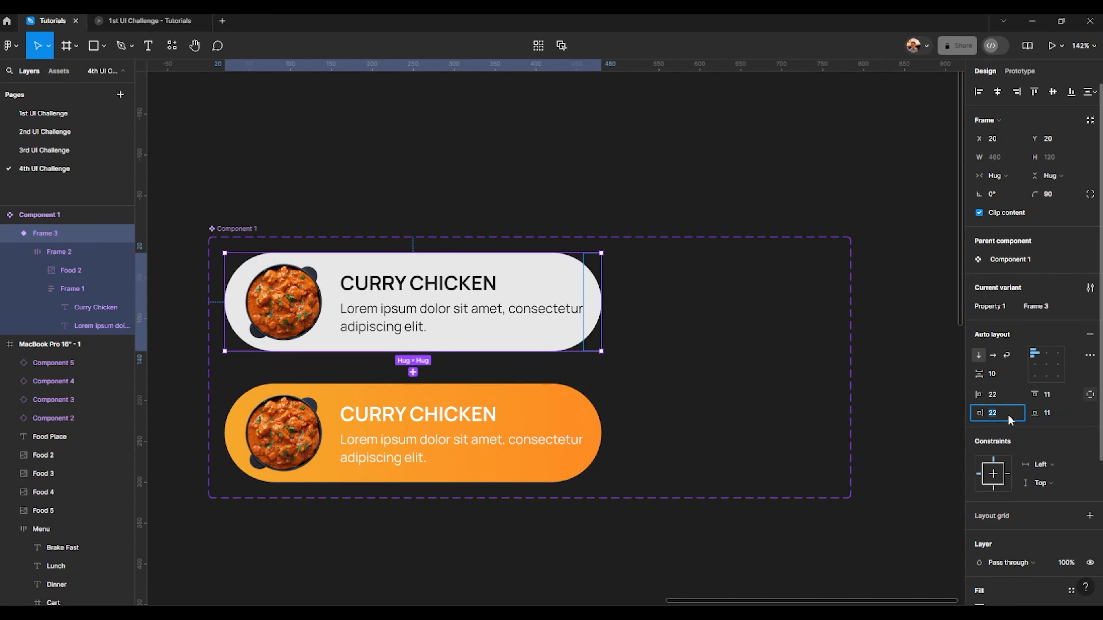
key("shift+Up")
key("shift+Up")
key("shift+Up")
key("shift+Up")
key("shift+Up")
key("shift+Up")
key("shift+Up")
key("shift+Up")
key("shift+Up")
key("shift+Up")
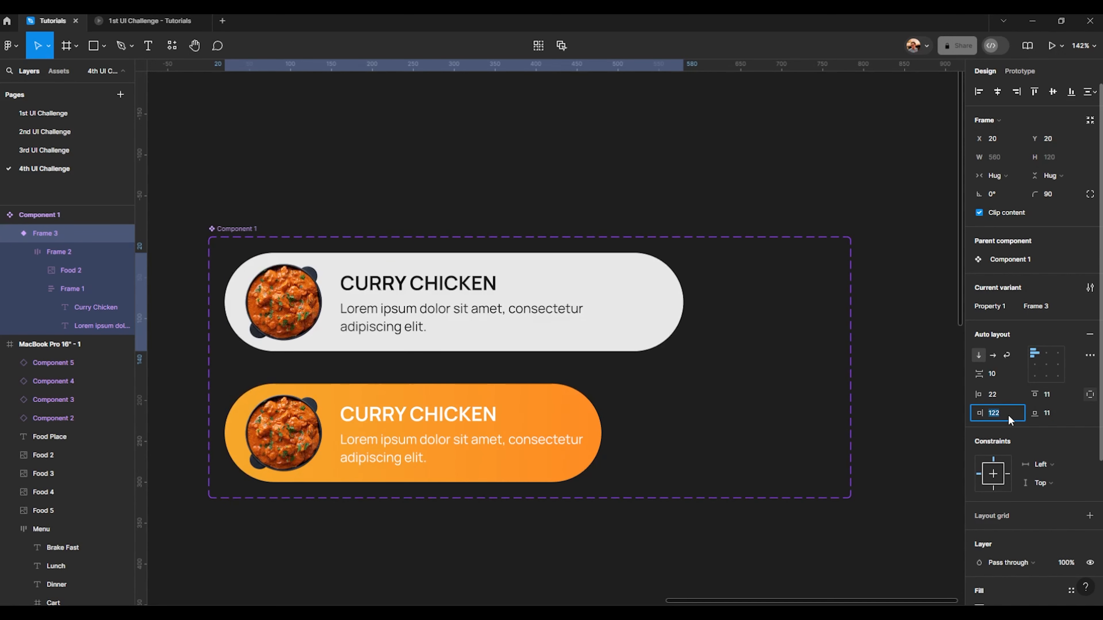
key("Up")
key("Up")
key("Up")
type("150")
key("Return")
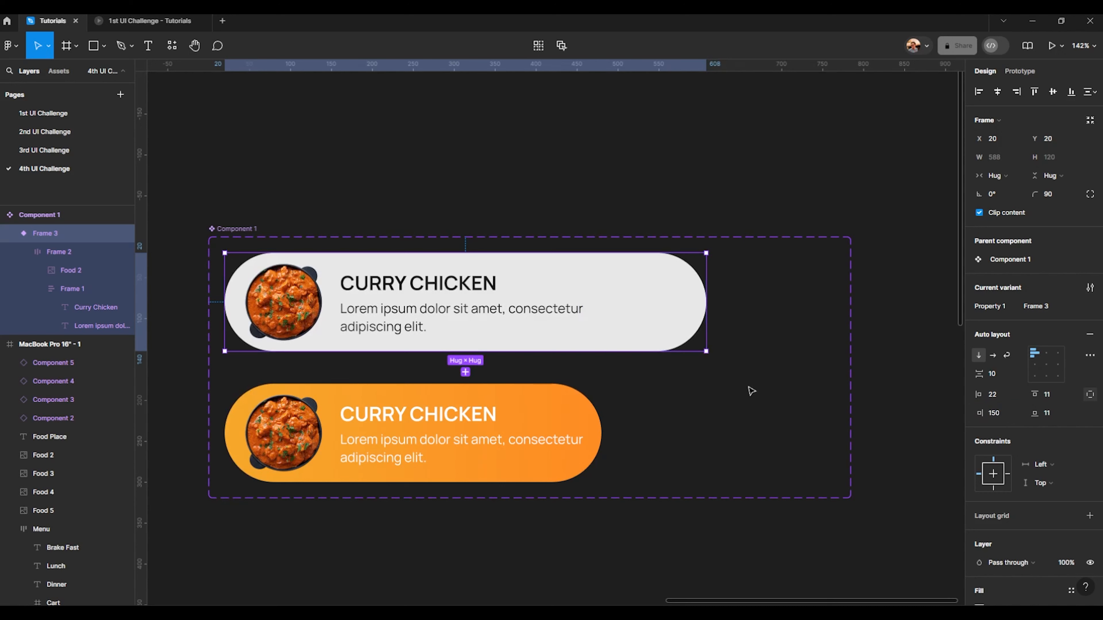
- Set the orange card variant's right padding to 150
left_click(554, 405)
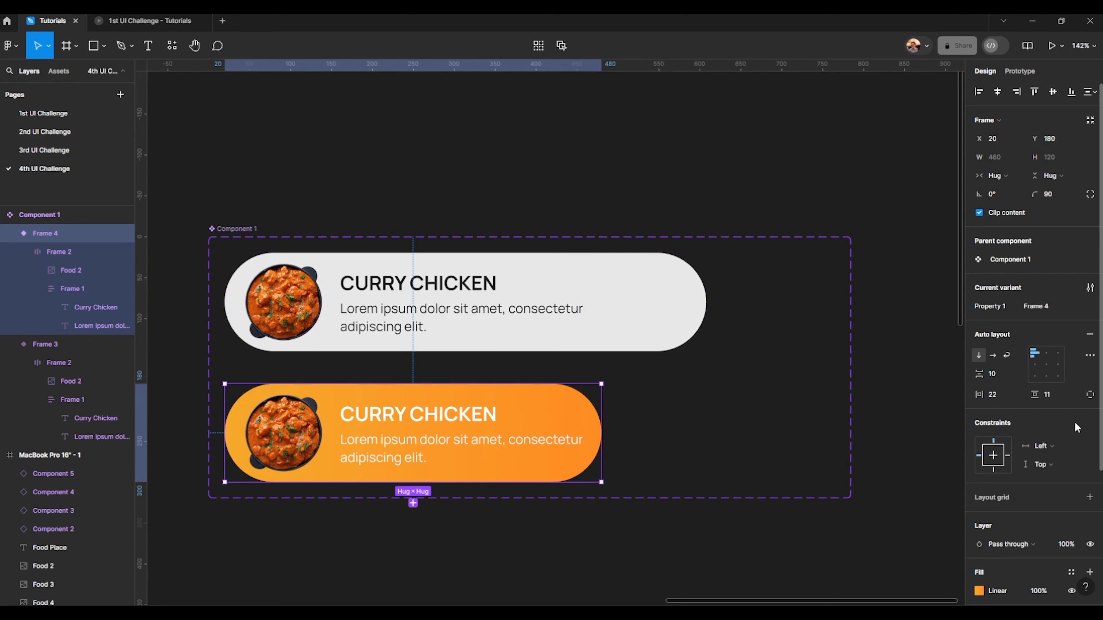
left_click(997, 412)
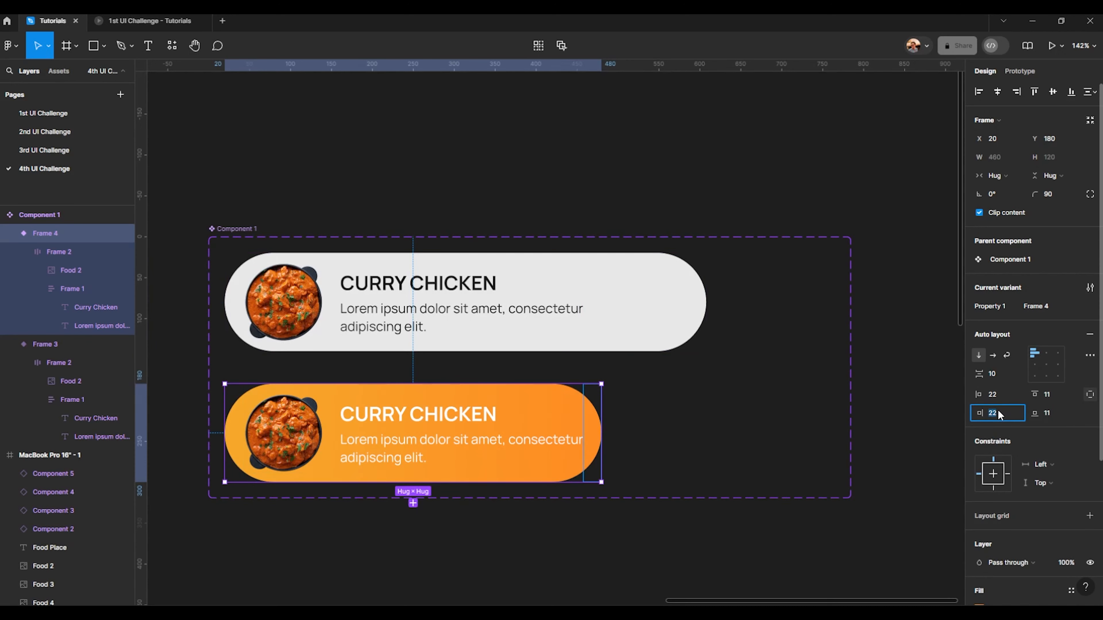
type("150")
key("Return")
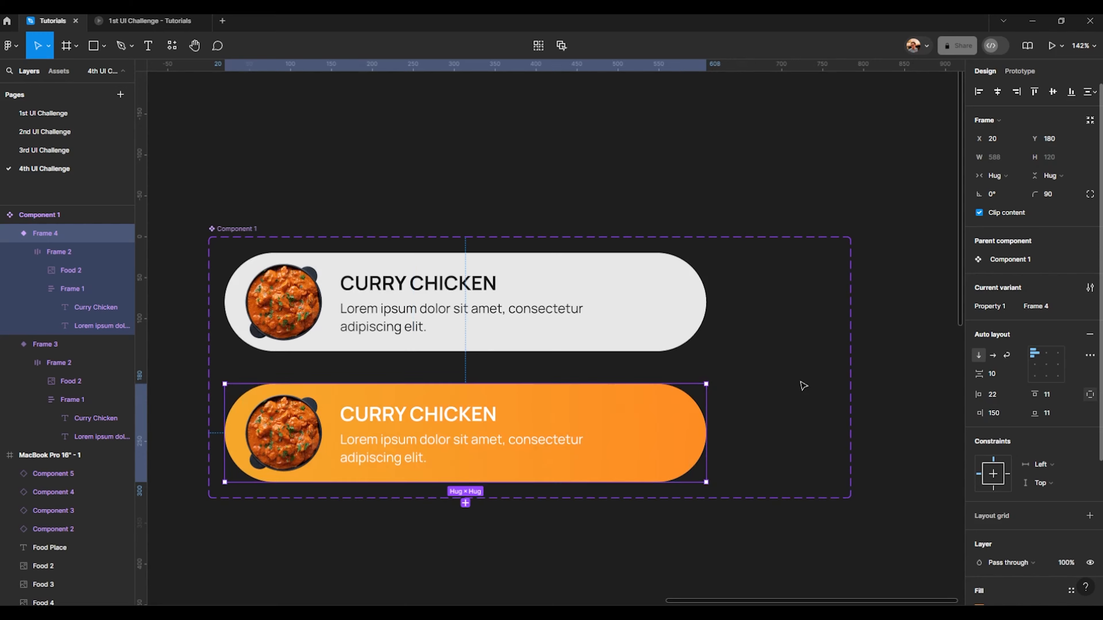
left_click(802, 385)
- Examine the four widened dish cards on the landing page and compare them with the component variants
scroll(657, 364, "down", 6)
left_click_drag(590, 386, 688, 277)
scroll(482, 340, "up", 1)
left_click(442, 317)
left_click_drag(452, 380, 500, 366)
scroll(500, 366, "up", 1)
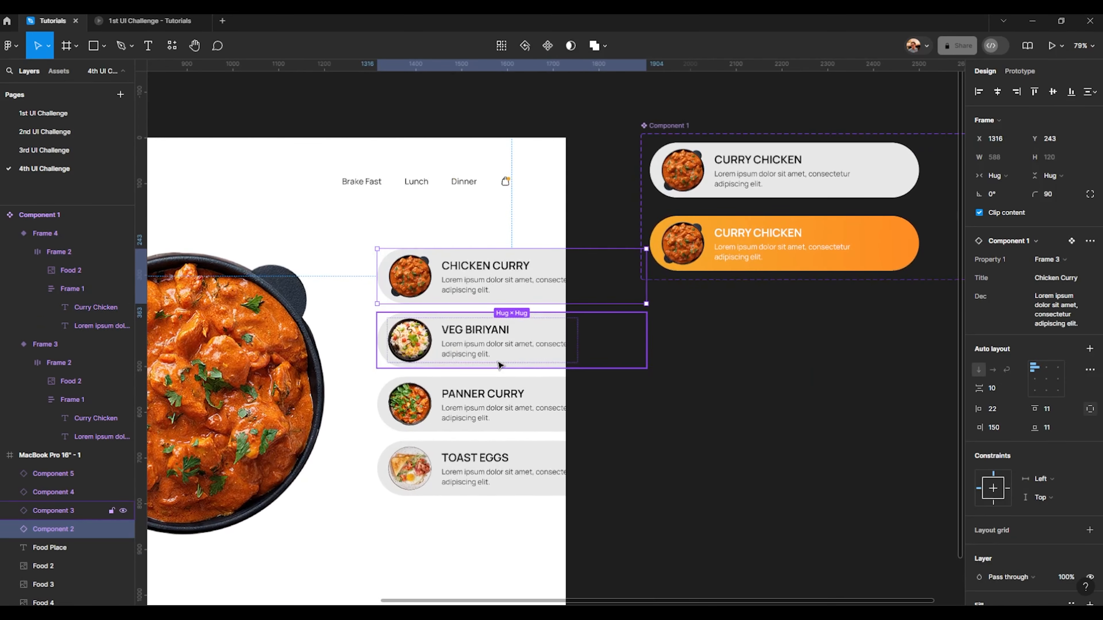
left_click(498, 364, "shift")
left_click(478, 410, "shift")
left_click(472, 462, "shift")
scroll(473, 456, "down", 4)
left_click_drag(466, 407, 560, 385)
scroll(615, 289, "up", 3)
left_click_drag(786, 274, 625, 306)
- Rewrap the grey variant's description so the second line reads "consectetur adipiscing elit."
left_click(547, 291, "ctrl")
scroll(626, 305, "up", 1)
double_click(678, 301)
left_click(672, 297)
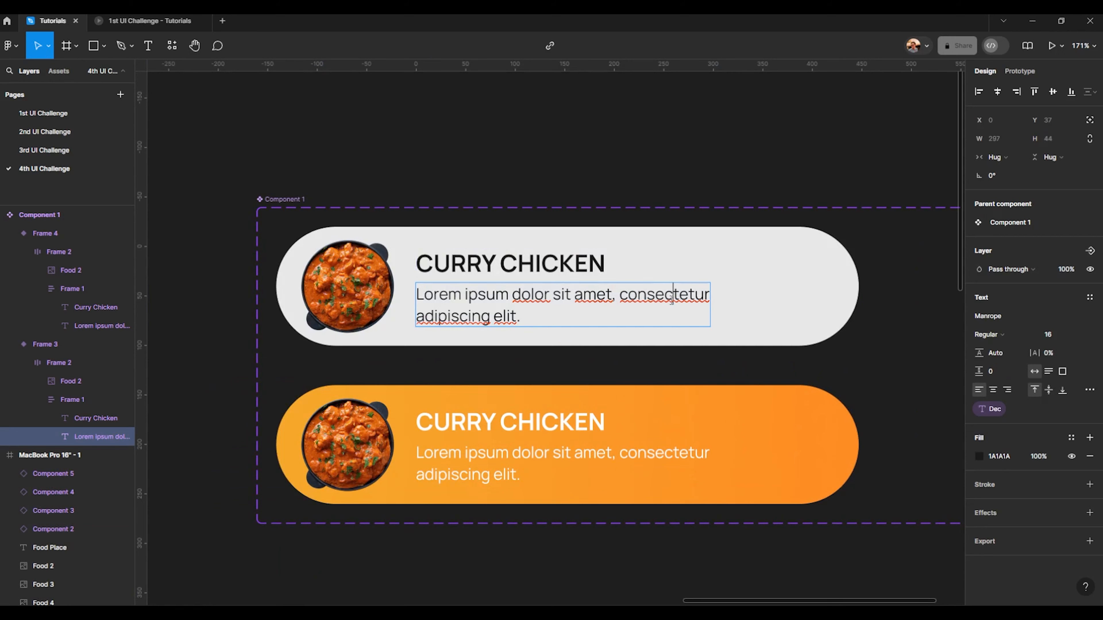
key("Return")
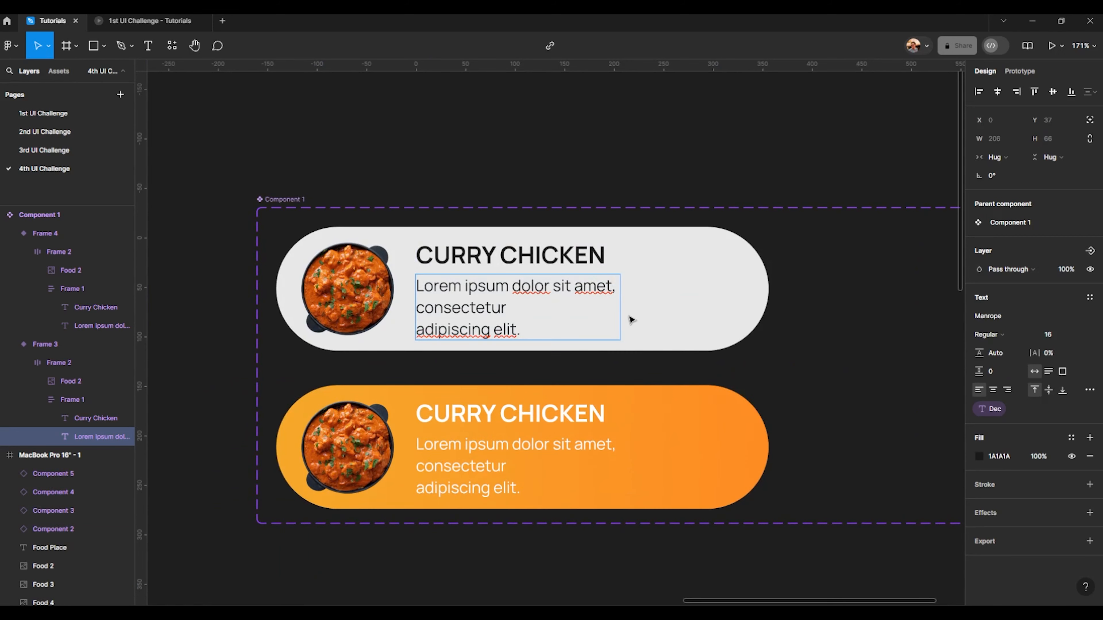
key("Down")
key("BackSpace")
scroll(462, 425, "down", 3)
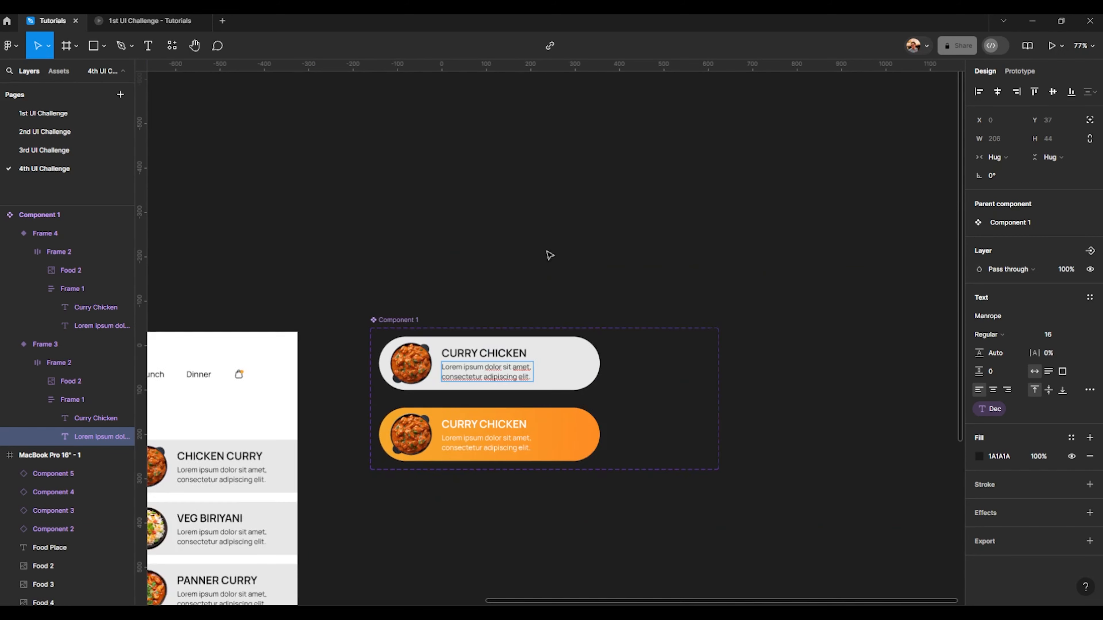
left_click(549, 253)
- Check how the rewrapped description sits in the dish cards on the landing page
scroll(480, 473, "up", 3)
scroll(514, 423, "down", 5)
left_click_drag(468, 473, 547, 458)
scroll(461, 508, "up", 4)
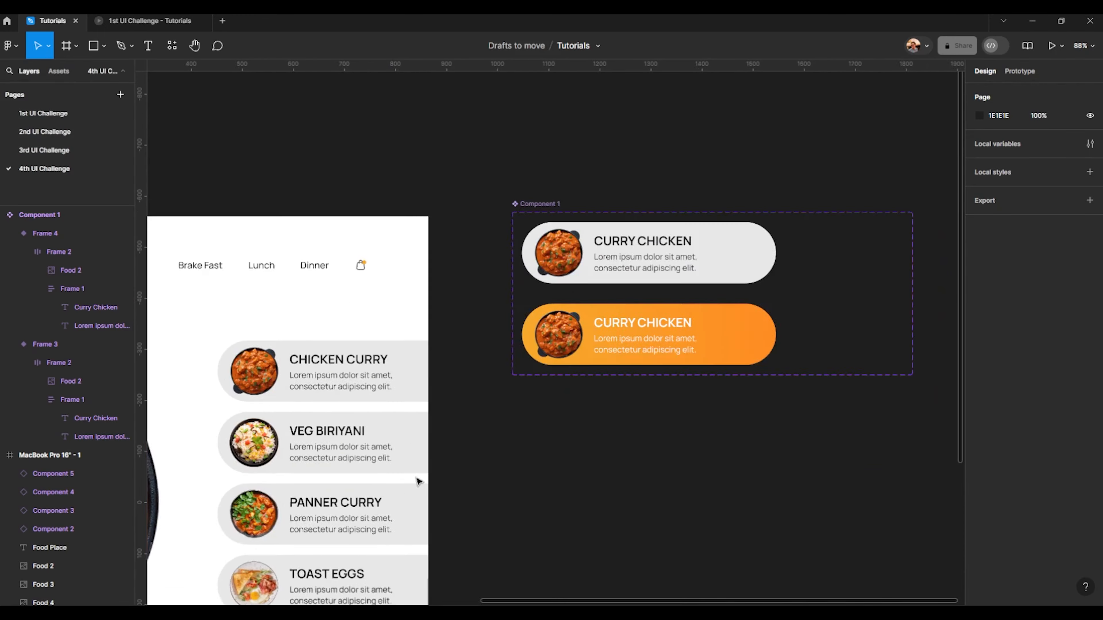
left_click_drag(418, 482, 505, 401)
left_click(435, 308)
left_click(438, 369, "shift")
left_click(440, 430, "shift")
left_click_drag(719, 297, 578, 390)
left_click(578, 387)
left_click_drag(340, 399, 524, 299)
- Shorten the Veg Biriyani card's description so its second line reads only "consectetur."
scroll(523, 300, "up", 4)
double_click(453, 416)
scroll(451, 413, "up", 2)
left_click(446, 407)
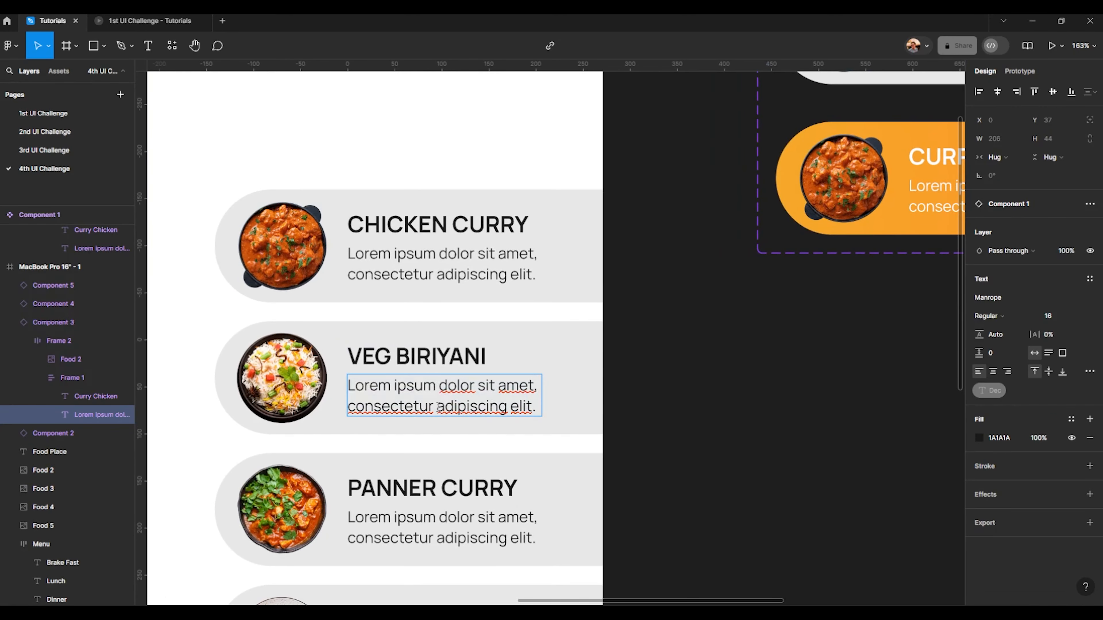
left_click_drag(438, 407, 543, 405)
key("BackSpace")
key("BackSpace")
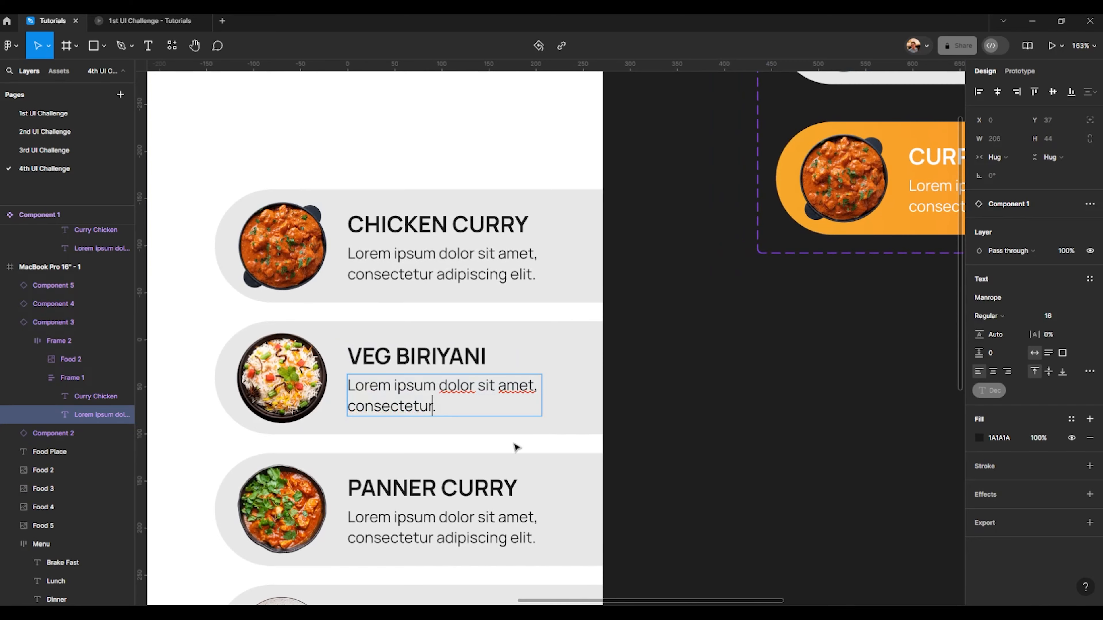
- Remove the word "adipiscing" from the Panner Curry card's description
scroll(513, 445, "down", 3)
double_click(467, 351)
key("BackSpace")
key("BackSpace")
- Remove "consectetur adipiscing" from the Toast Eggs card's description, leaving "elit." on its second line
double_click(408, 485)
key("BackSpace")
double_click(404, 486)
key("BackSpace")
key("BackSpace")
left_click(776, 422)
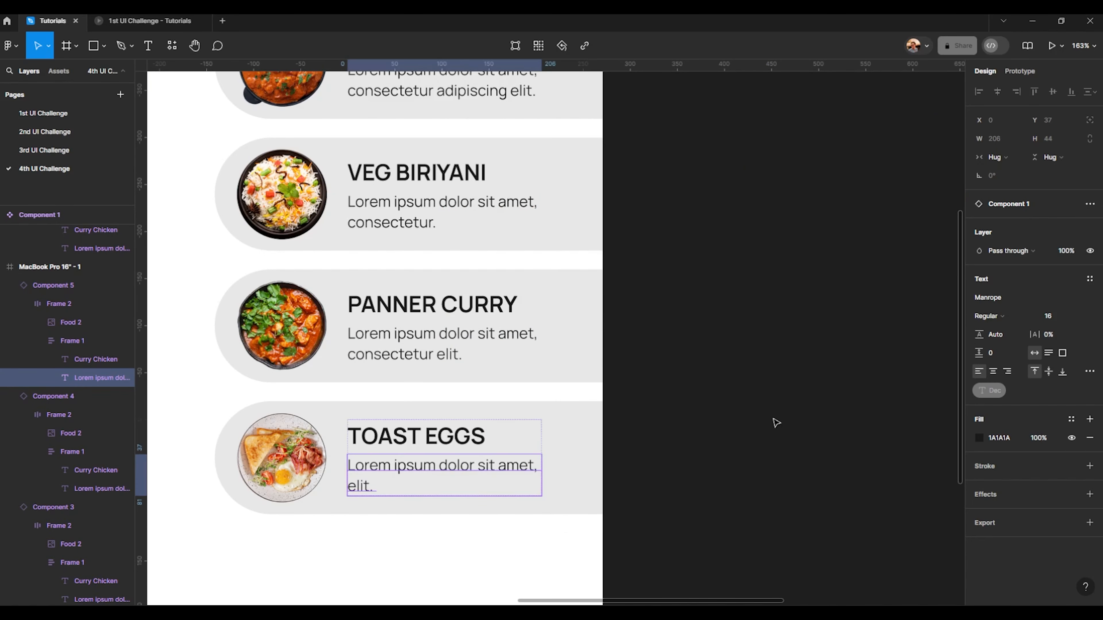
left_click(775, 422)
- Change the grey card variant's fill to white, FFFFFF
scroll(775, 422, "down", 5)
left_click_drag(540, 448, 625, 426)
scroll(778, 283, "up", 1)
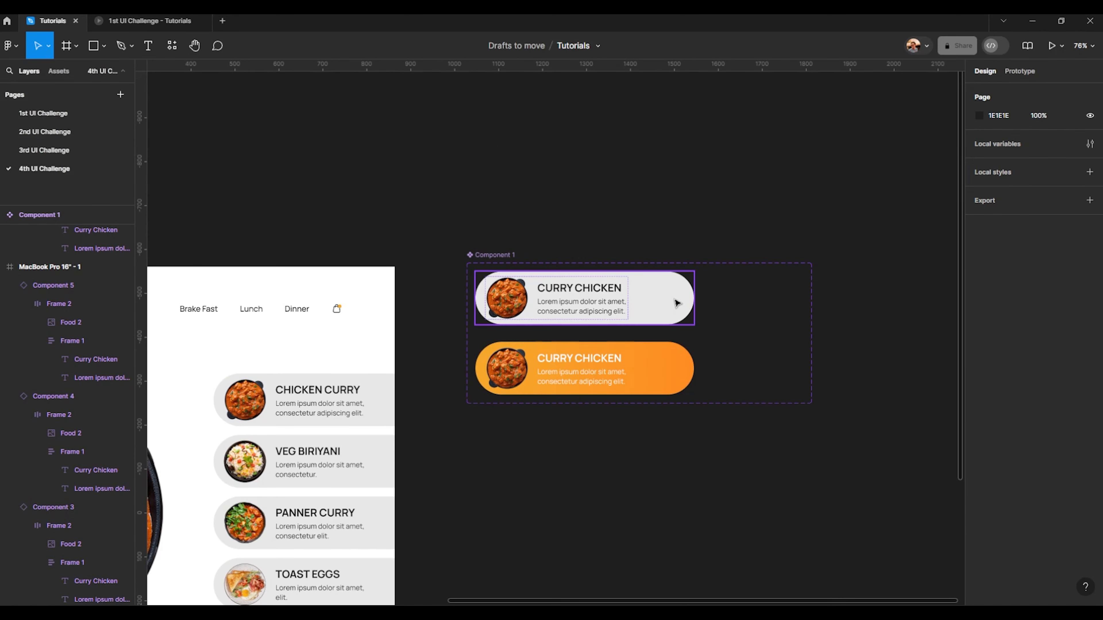
left_click(676, 307)
scroll(1014, 447, "down", 5)
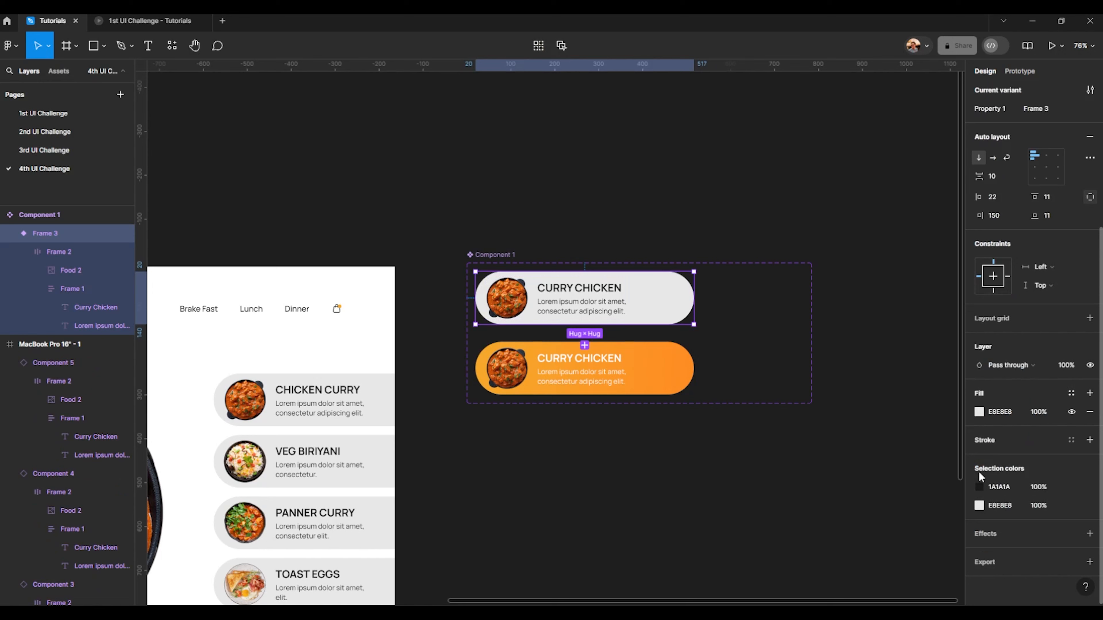
left_click(980, 412)
left_click_drag(828, 322, 827, 307)
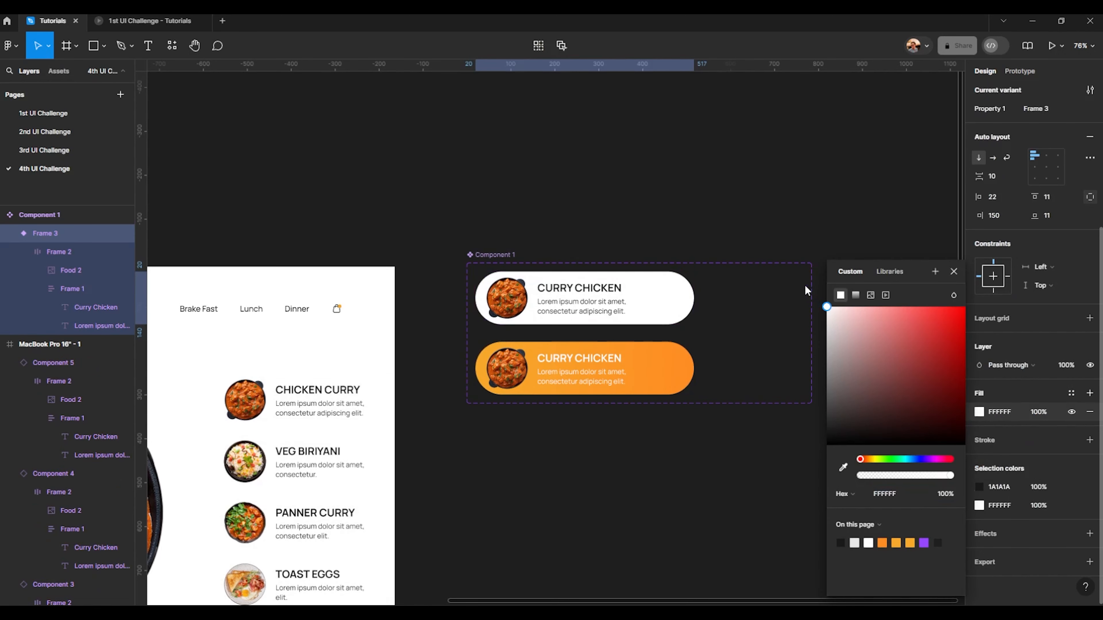
- Add a 1 px light grey stroke, F2F2F2, to the white variant and position it outside
left_click(1090, 440)
left_click(980, 459)
left_click_drag(859, 331, 813, 312)
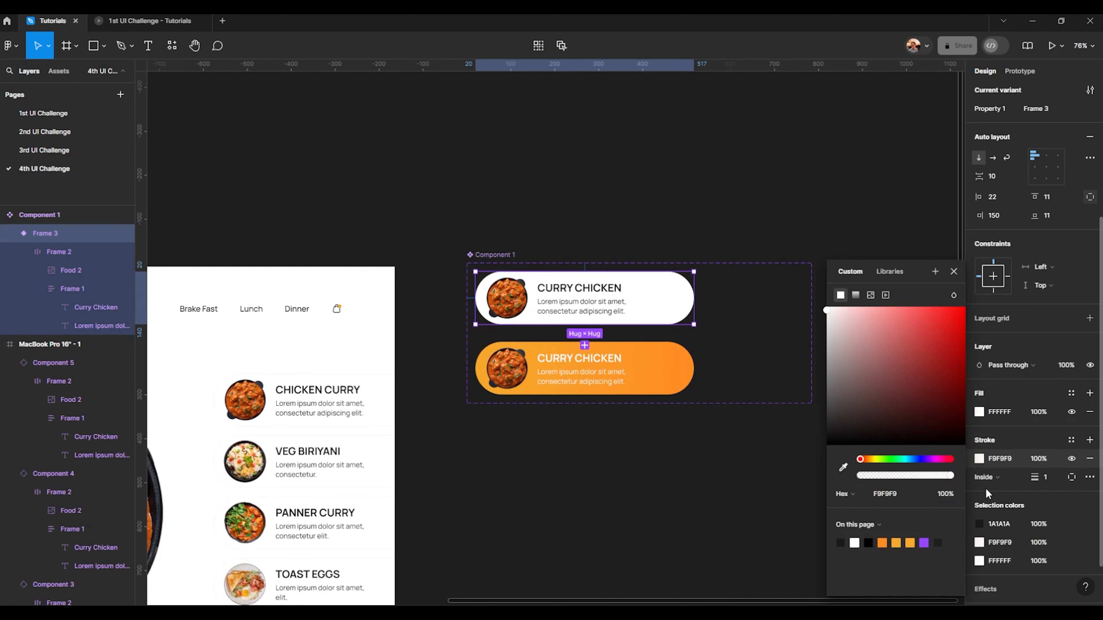
left_click(986, 477)
left_click(998, 492)
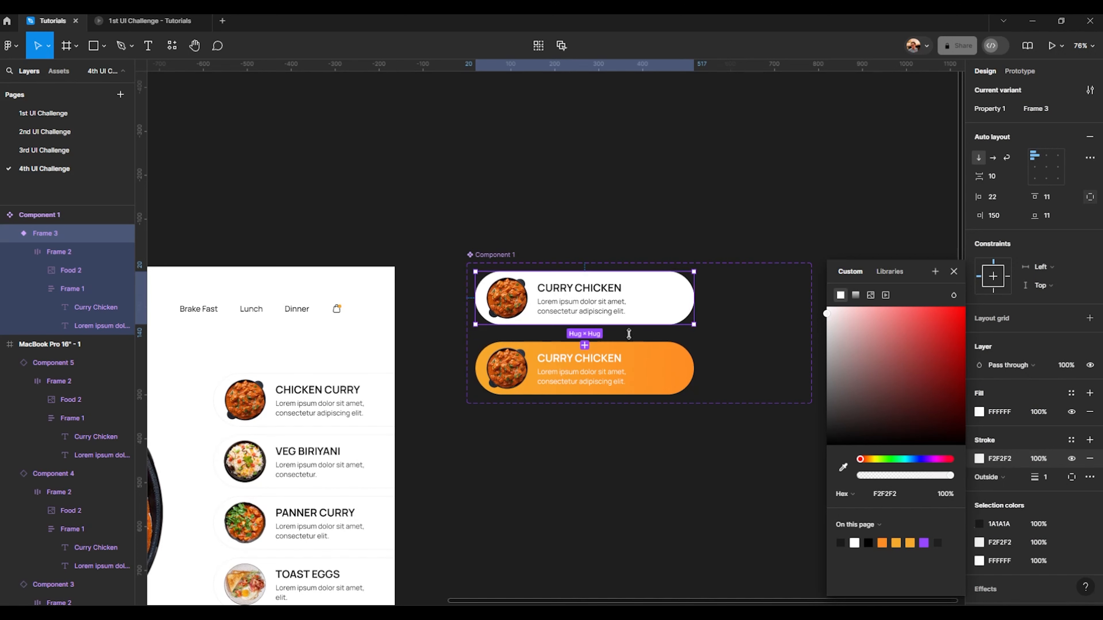
- Add a drop shadow to the orange variant and switch the landing page's Chicken Curry card to that variant, Frame 4
left_click(664, 369)
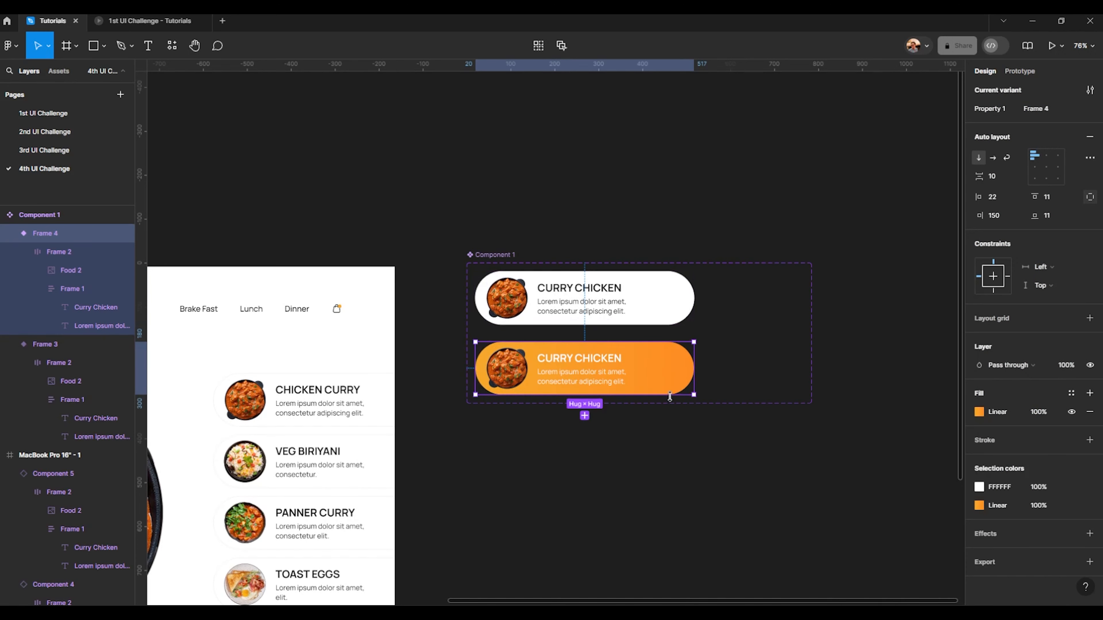
left_click(1089, 533)
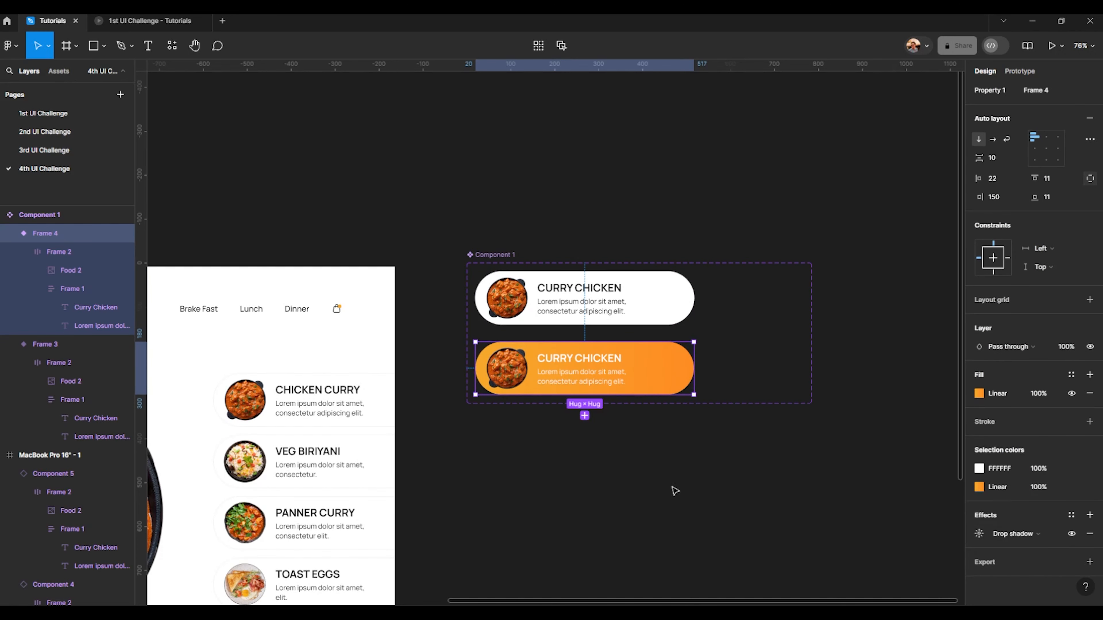
left_click(343, 400)
scroll(1028, 255, "up", 5)
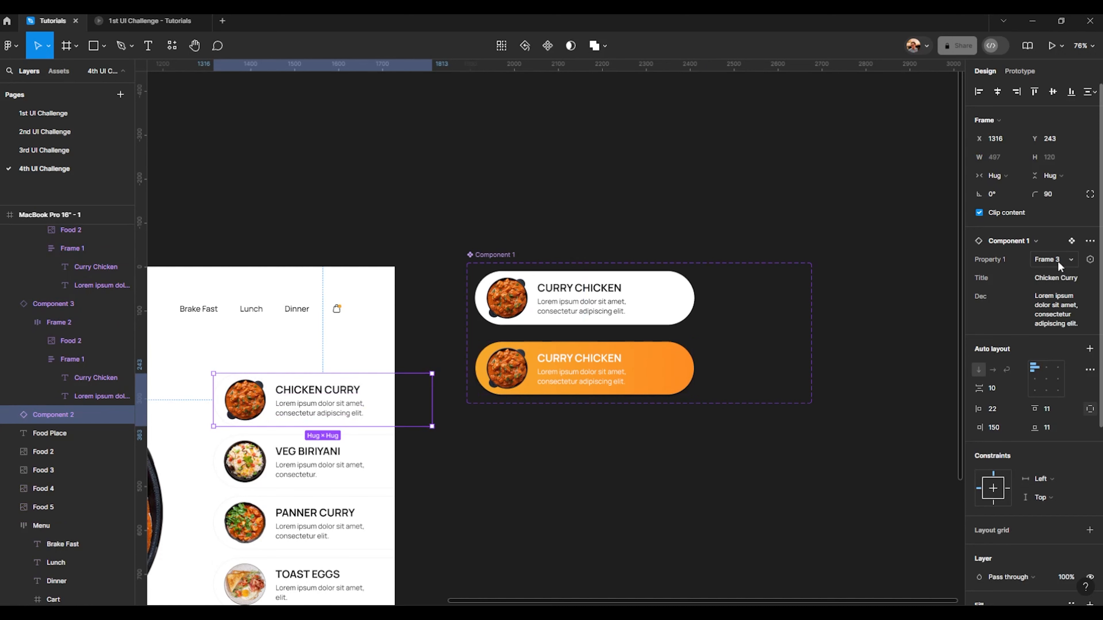
left_click(1057, 261)
left_click(1036, 274)
- Set the variant property Property 1 to False for the white card and True for the orange card
left_click(565, 311)
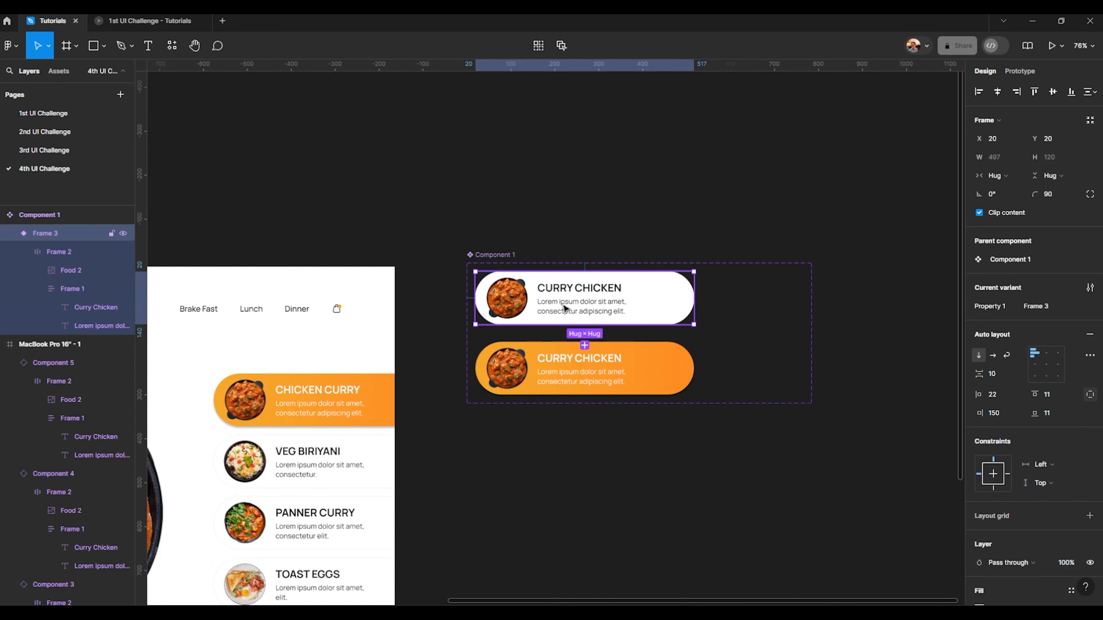
left_click(1047, 311)
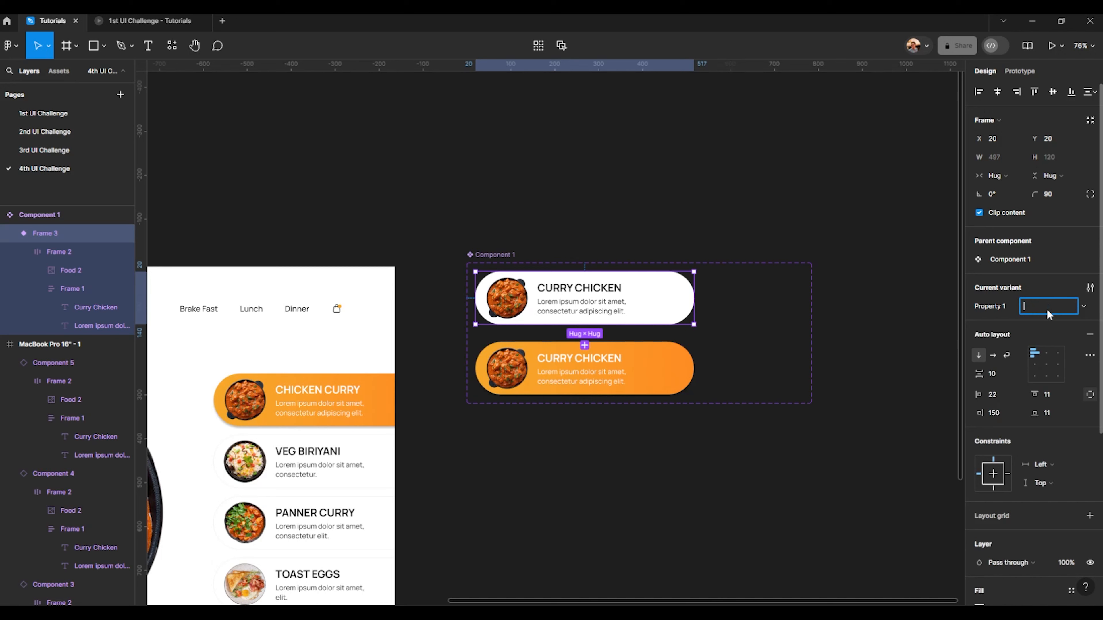
type("False")
key("Return")
left_click(628, 380)
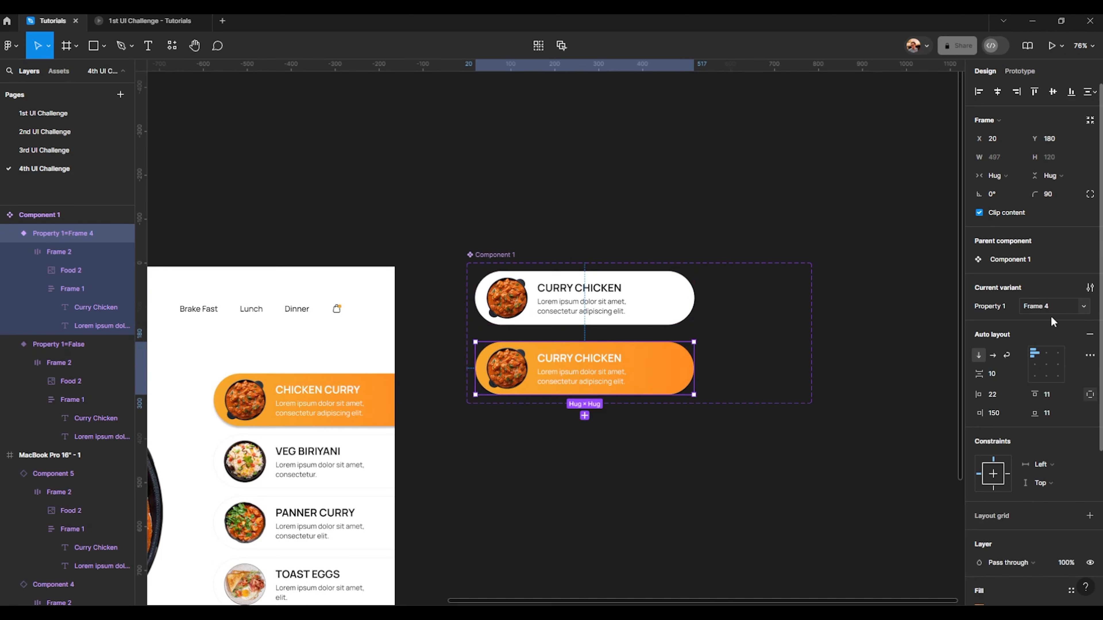
left_click(1049, 310)
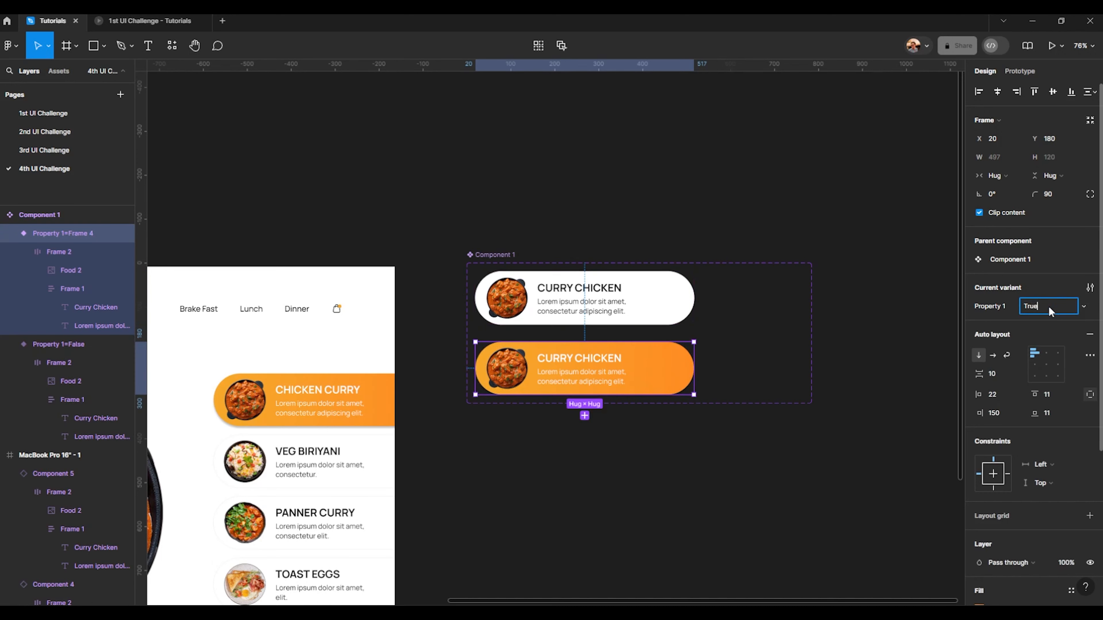
key("Return")
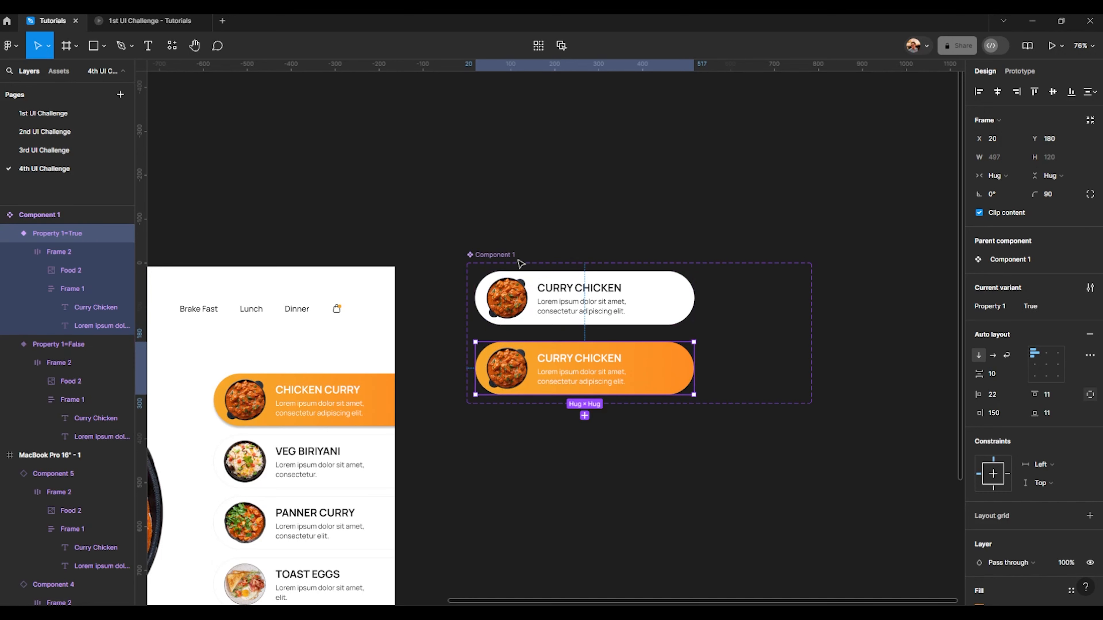
- Rename the component set's variant property Property 1 to OnHover
left_click(501, 270)
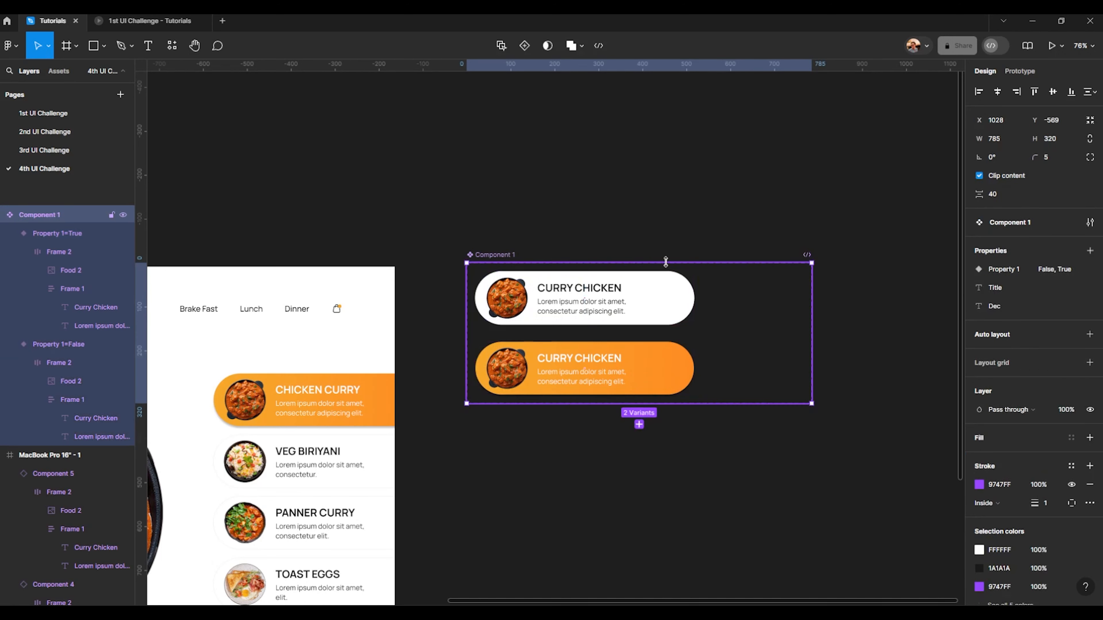
double_click(1007, 273)
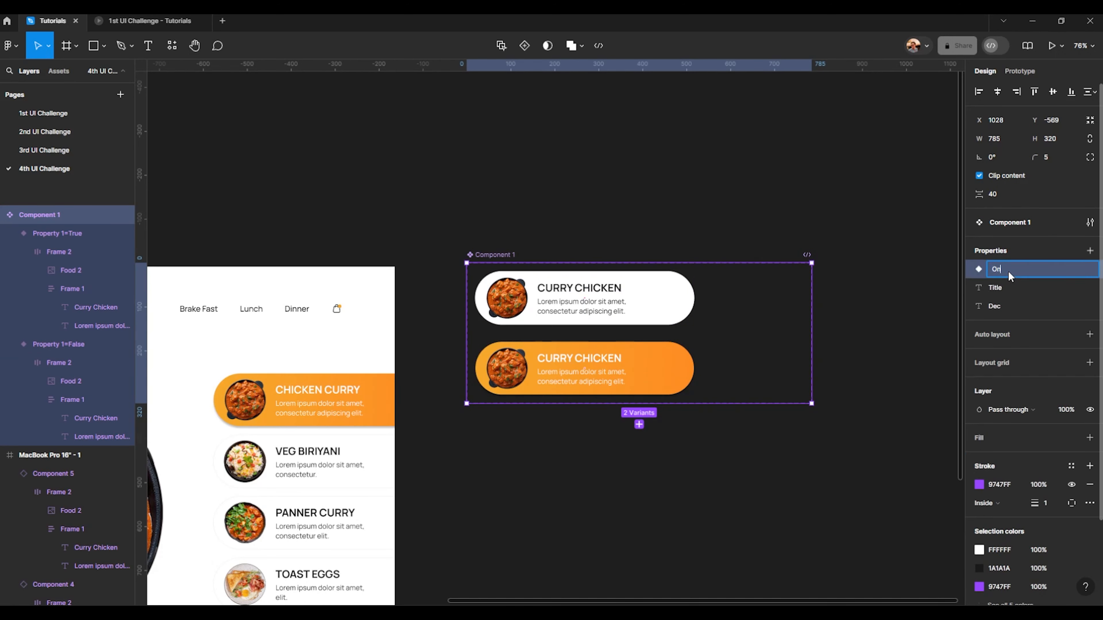
type("OnHover")
key("Return")
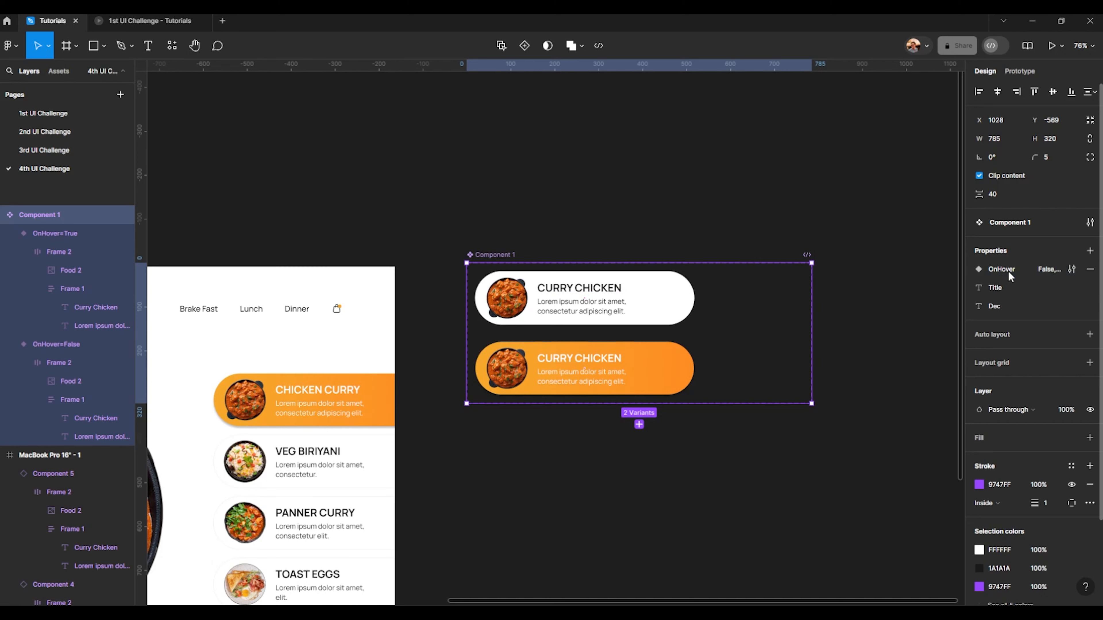
- Try the OnHover property on the landing page's Chicken Curry card by turning it off and back on
left_click(330, 401)
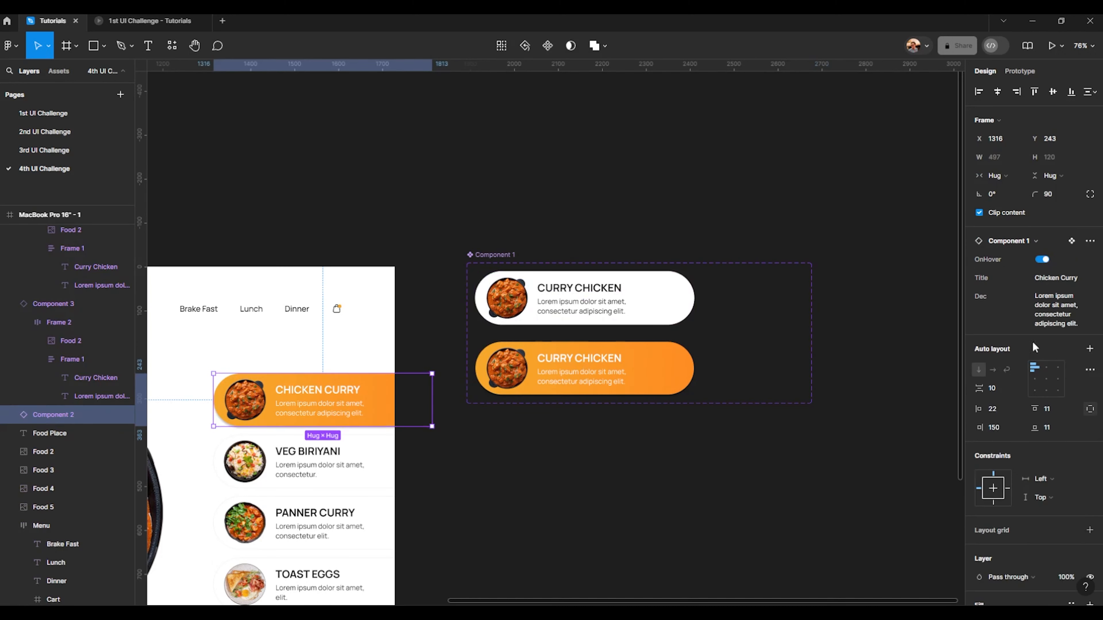
left_click(1042, 261)
left_click(1042, 261)
left_click(594, 160)
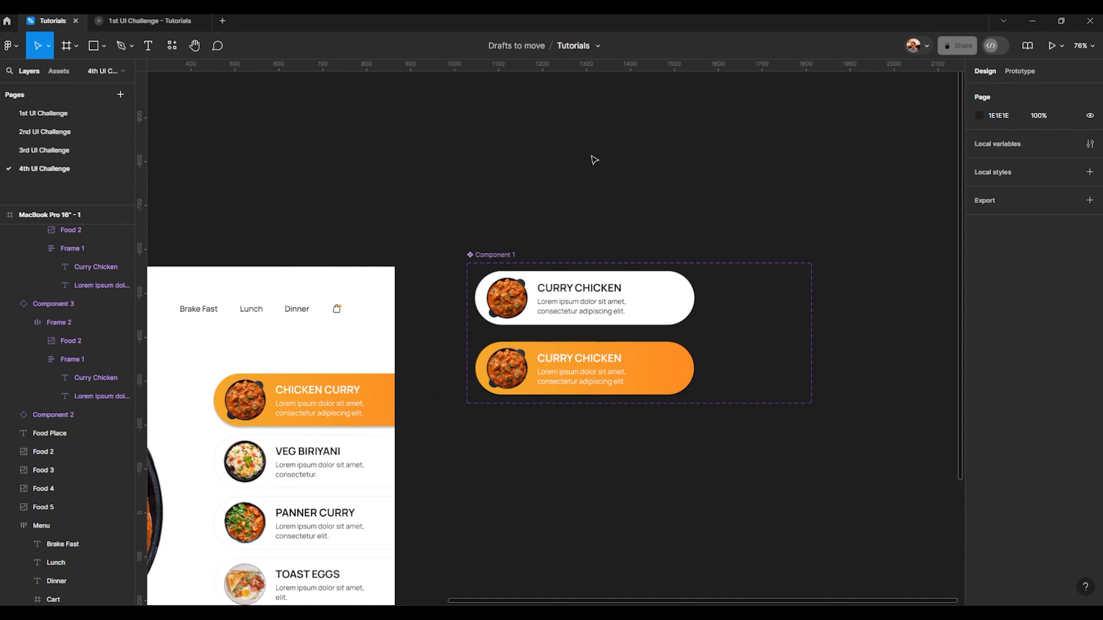
- Set the blur of the orange card variant's drop shadow to 24
left_click(629, 370)
scroll(1033, 434, "down", 2)
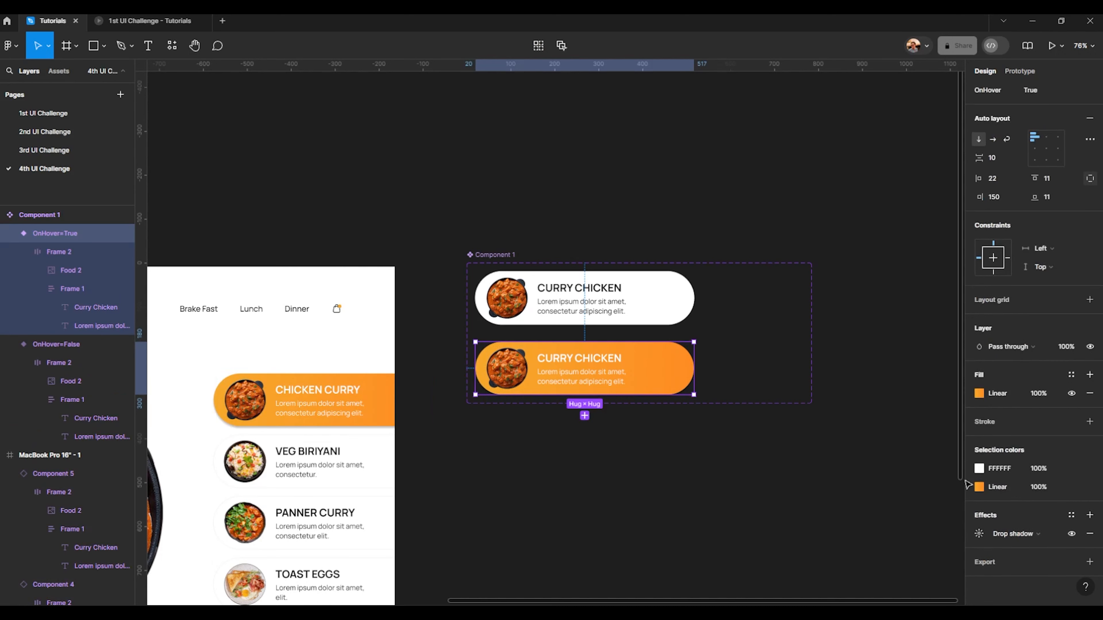
left_click(979, 534)
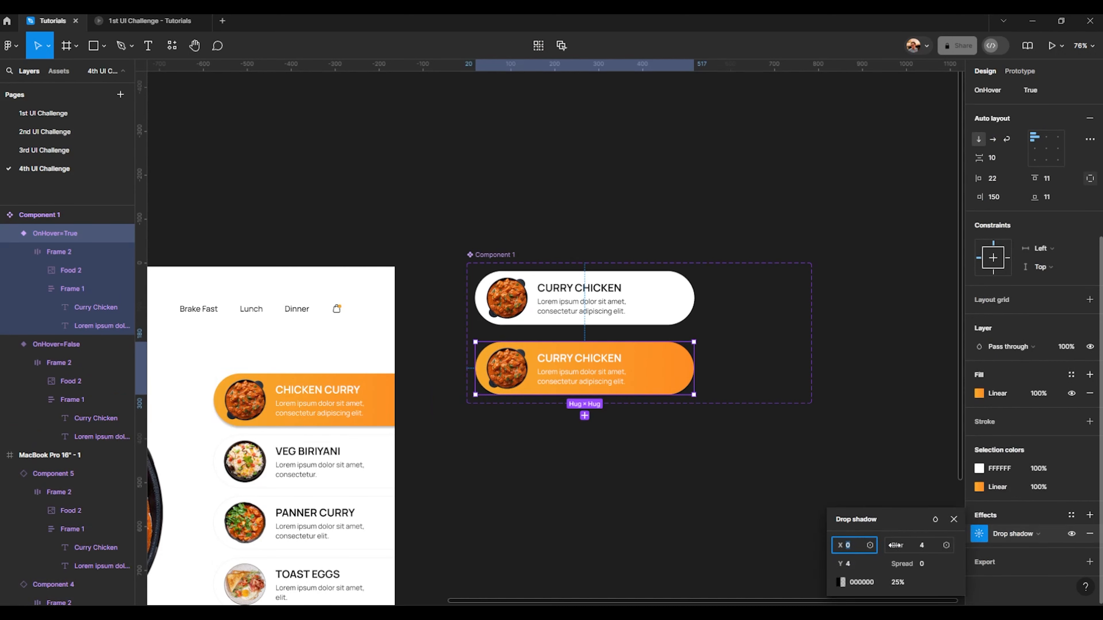
left_click(930, 546)
type("14")
key("Return")
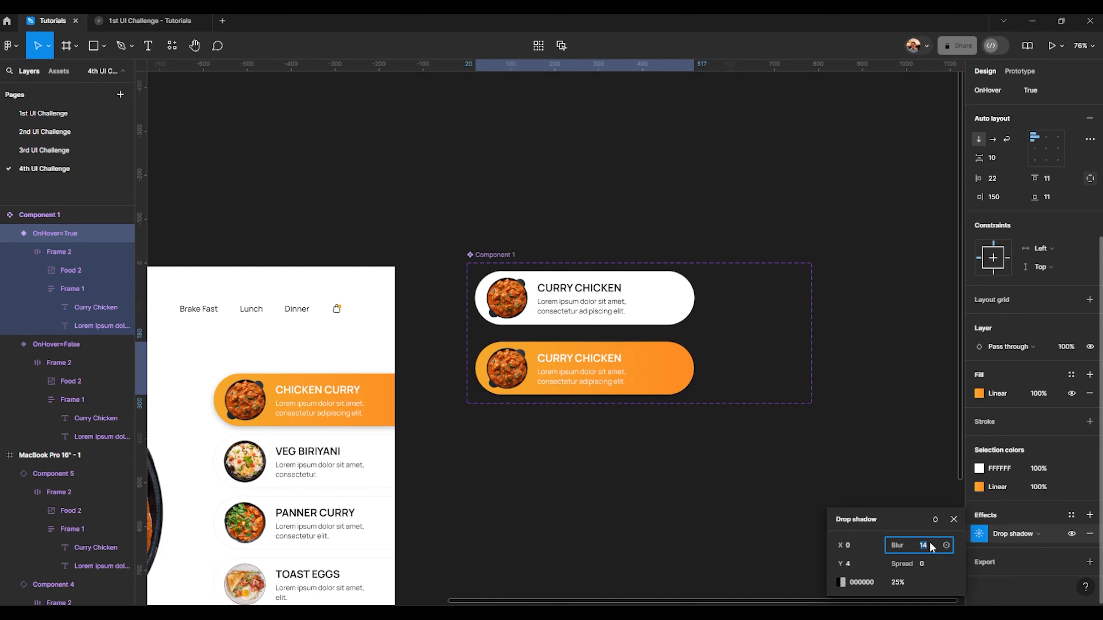
type("24")
key("Return")
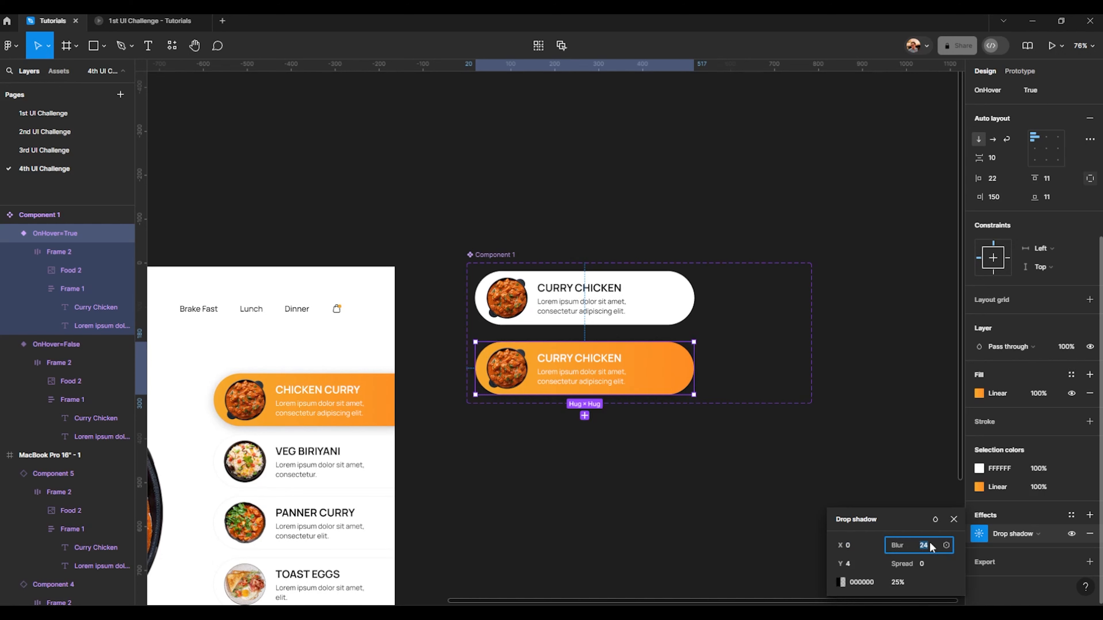
left_click(787, 353)
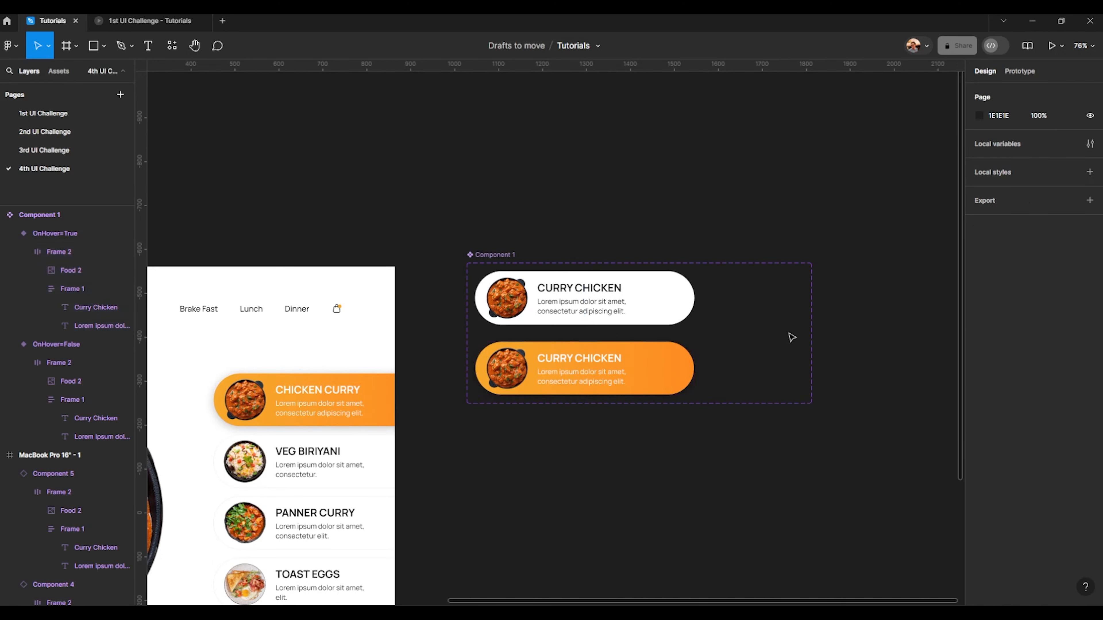
- Link the white card variant to the orange variant with a While hovering, Change to interaction using Smart animate
left_click(684, 317)
left_click(1032, 74)
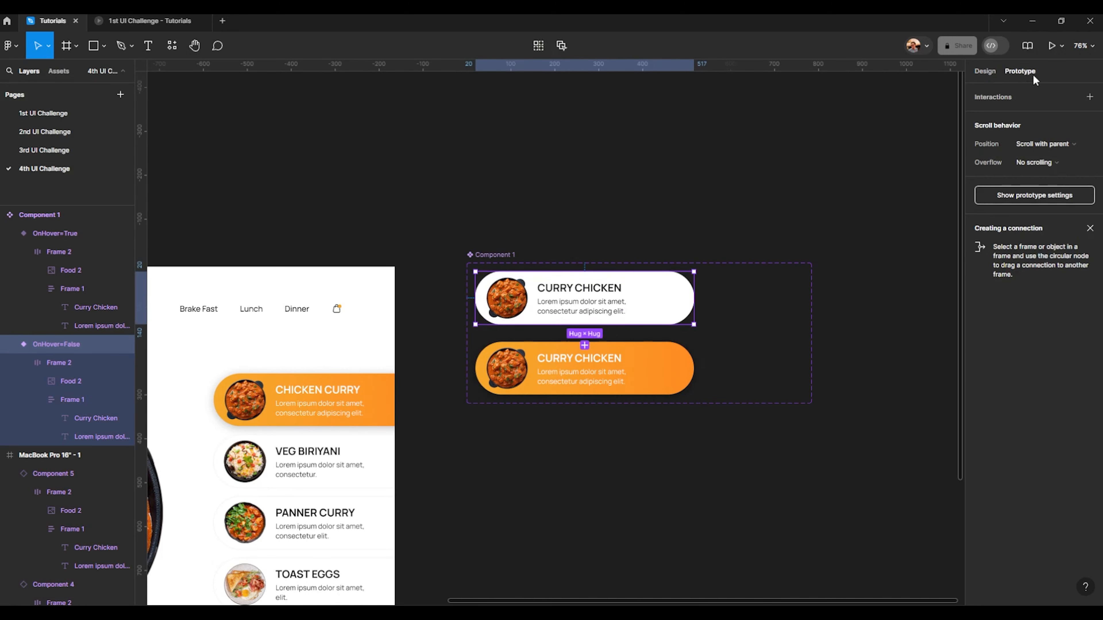
mouse_move(671, 306)
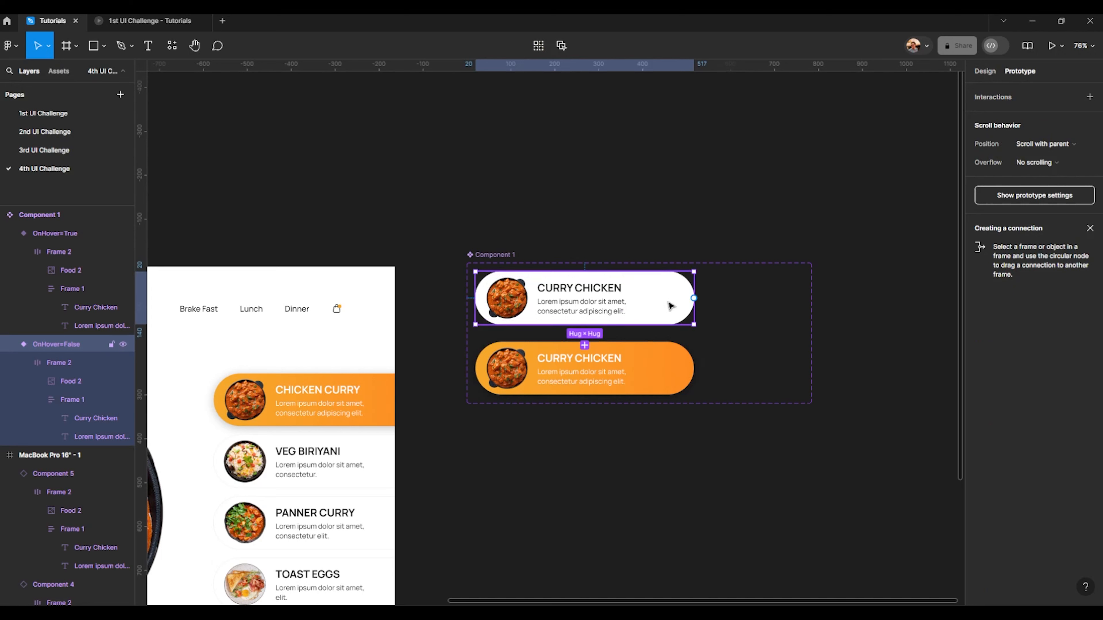
left_click_drag(693, 298, 595, 367)
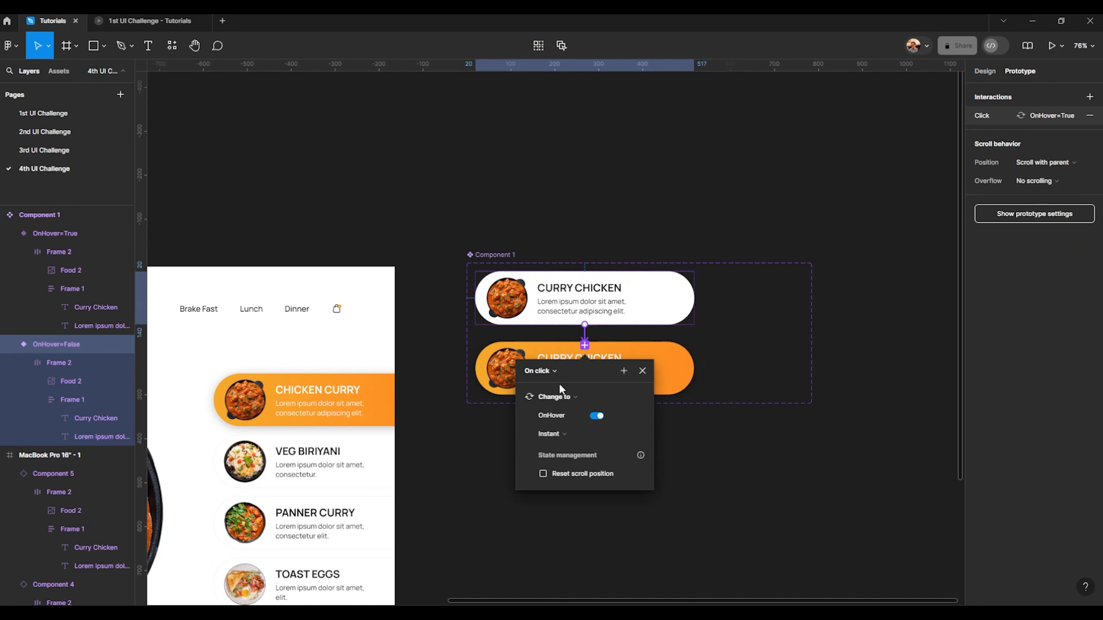
left_click(539, 371)
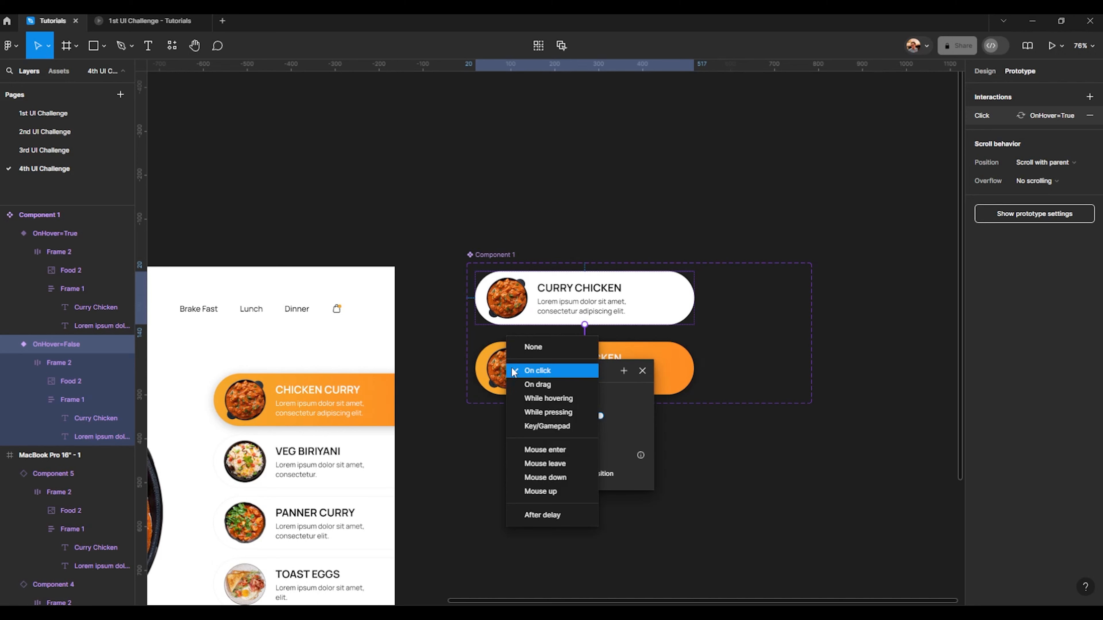
left_click(554, 400)
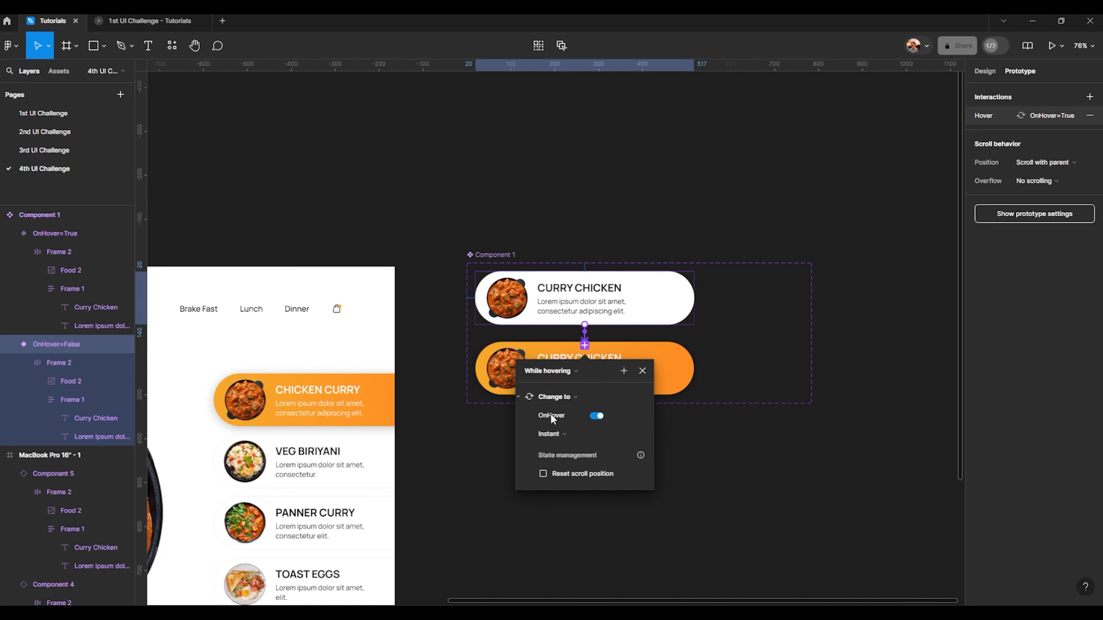
left_click(551, 433)
left_click(574, 461)
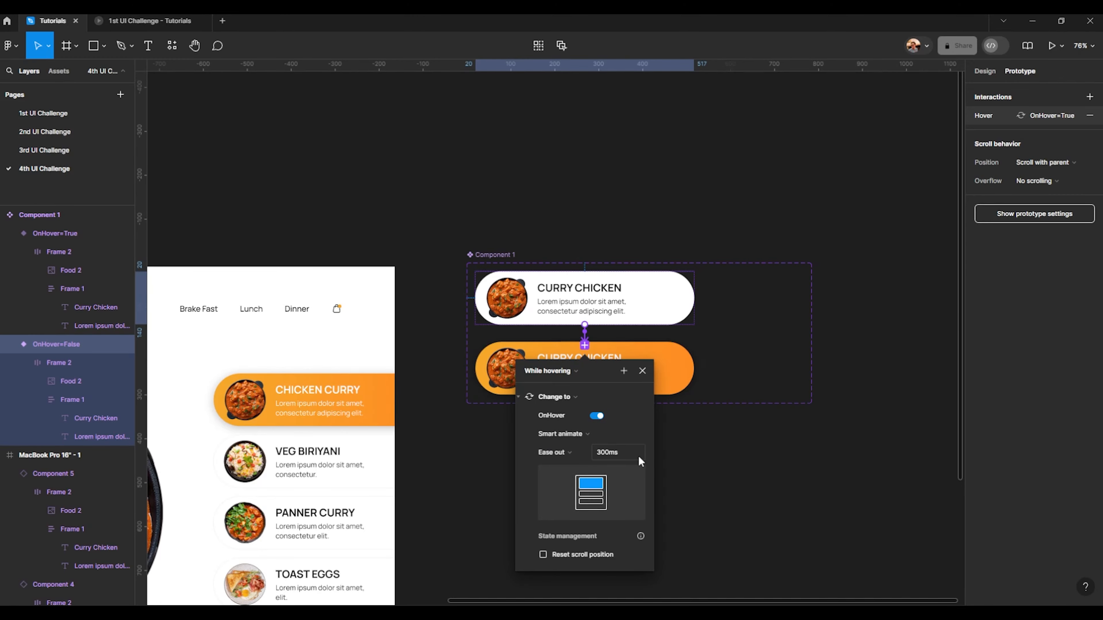
left_click(785, 459)
scroll(647, 355, "down", 3)
scroll(649, 355, "up", 1)
left_click(982, 73)
- Try shifting the landing page's Chicken Curry card slightly to the left, and undo the move
scroll(581, 329, "up", 4)
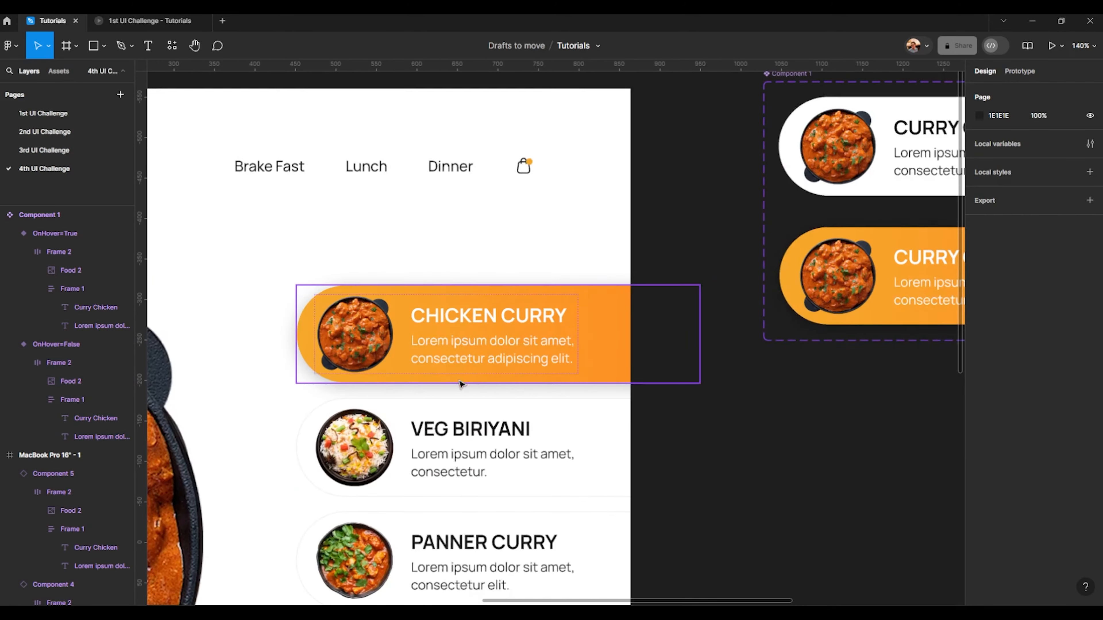
scroll(471, 357, "down", 1)
left_click(498, 299)
scroll(484, 300, "down", 4)
scroll(481, 300, "up", 3)
scroll(480, 299, "down", 4)
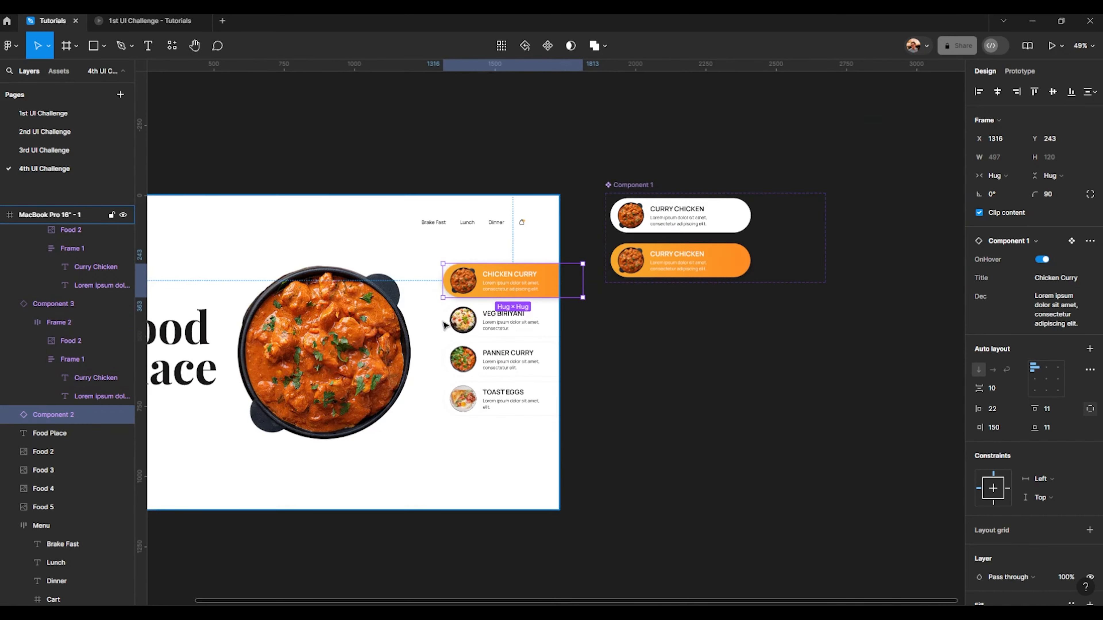
scroll(494, 330, "up", 4)
scroll(498, 345, "up", 1)
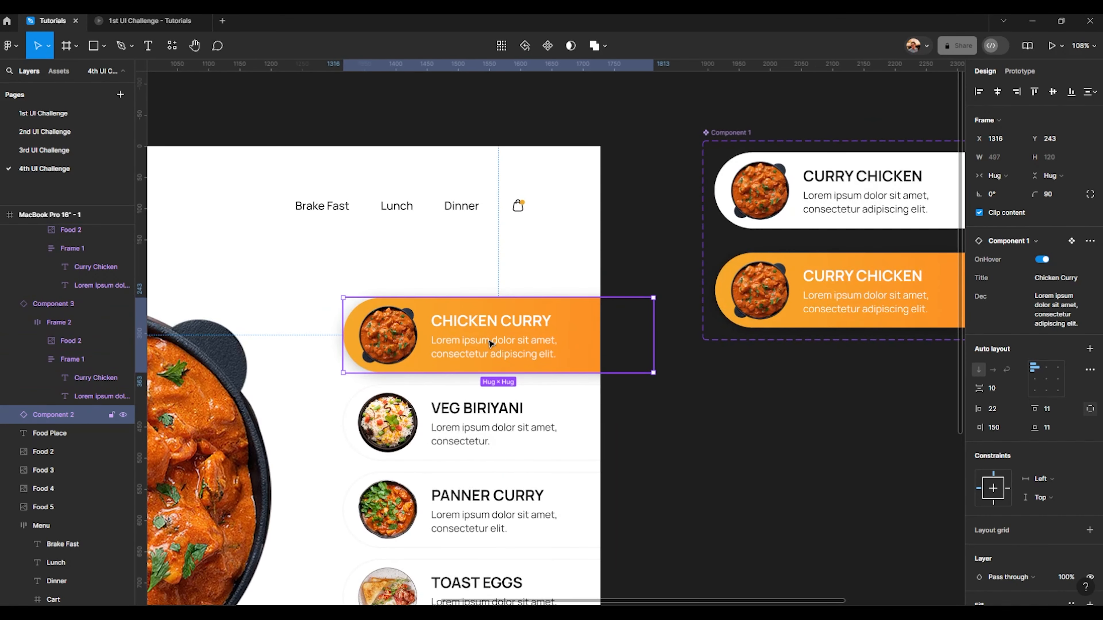
left_click_drag(499, 346, 461, 343)
key("ctrl+z")
scroll(464, 343, "down", 5)
scroll(473, 329, "up", 4)
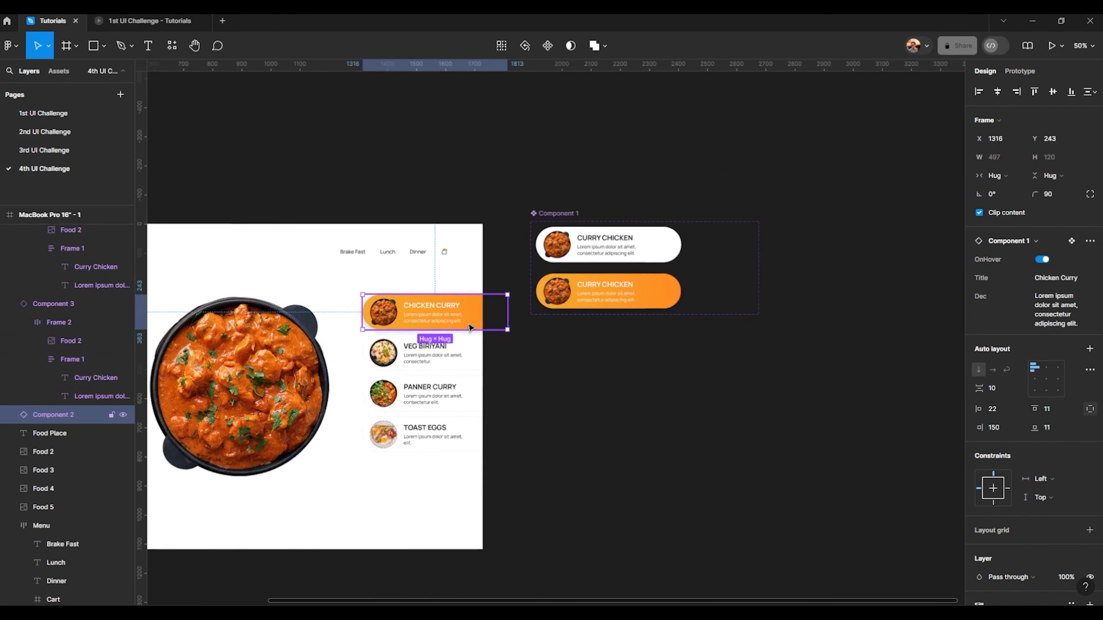
- Widen the white card variant by increasing its right padding to 230
left_click_drag(695, 241, 591, 266)
left_click(599, 260)
scroll(611, 319, "up", 3)
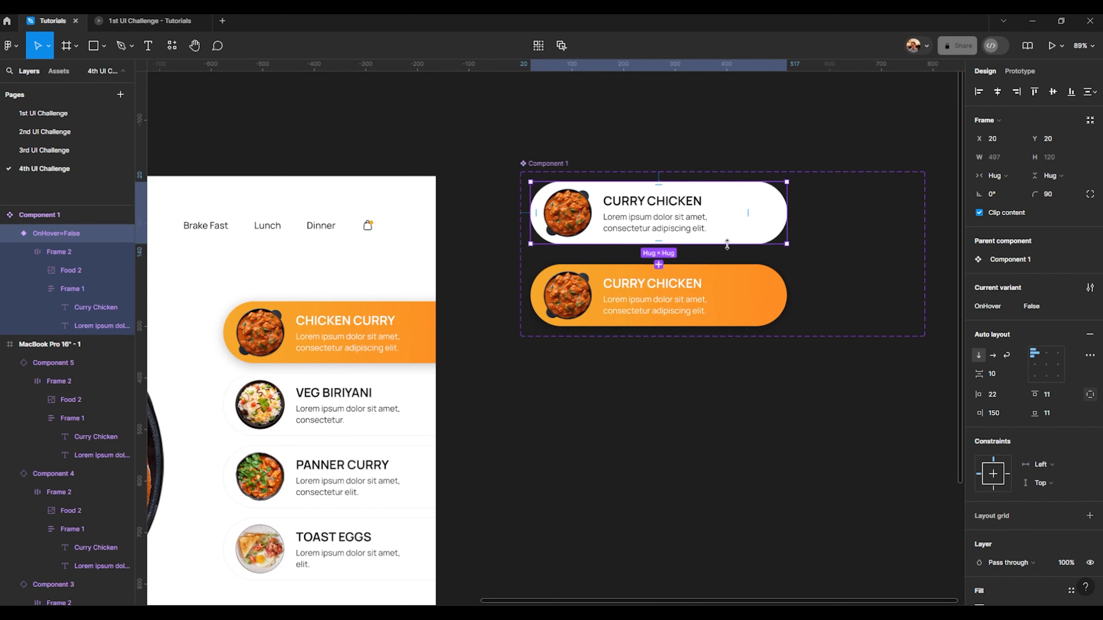
left_click_drag(749, 210, 790, 210)
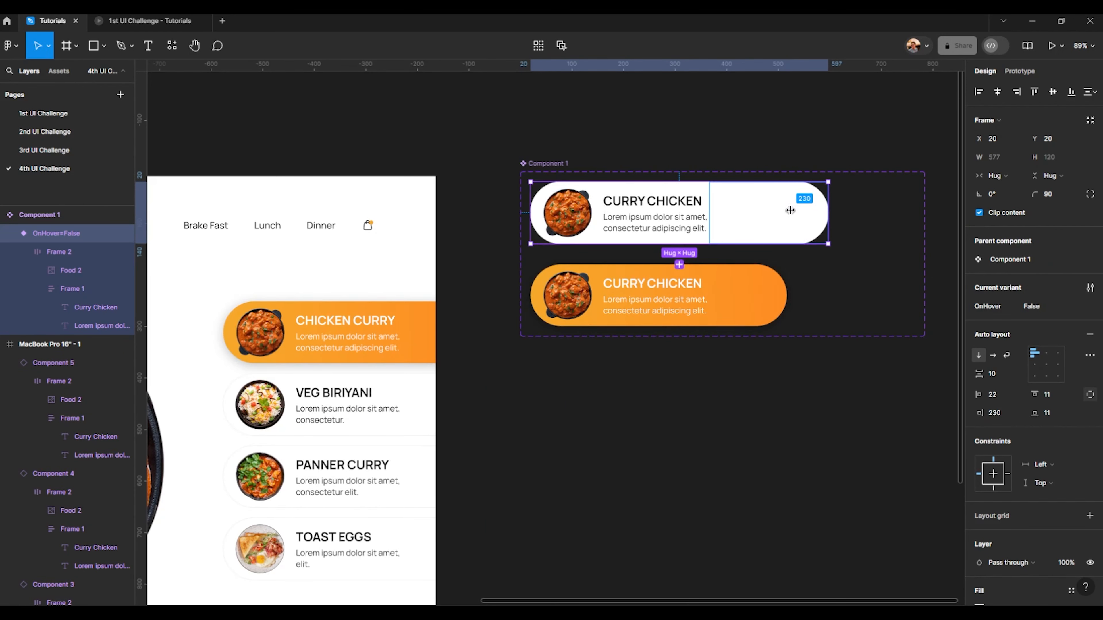
- Set the orange card variant's right padding to 230
left_click(756, 290)
left_click_drag(748, 295, 790, 297)
scroll(781, 300, "up", 3)
left_click(1015, 411)
type("23")
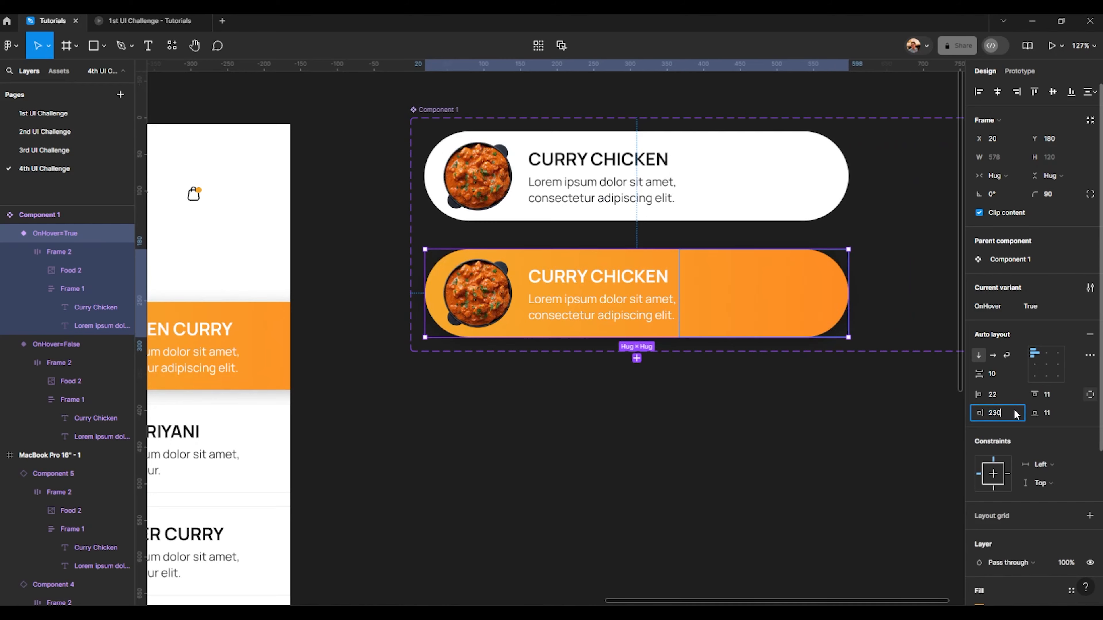
type("0")
key("Return")
scroll(598, 358, "down", 4)
left_click(540, 391)
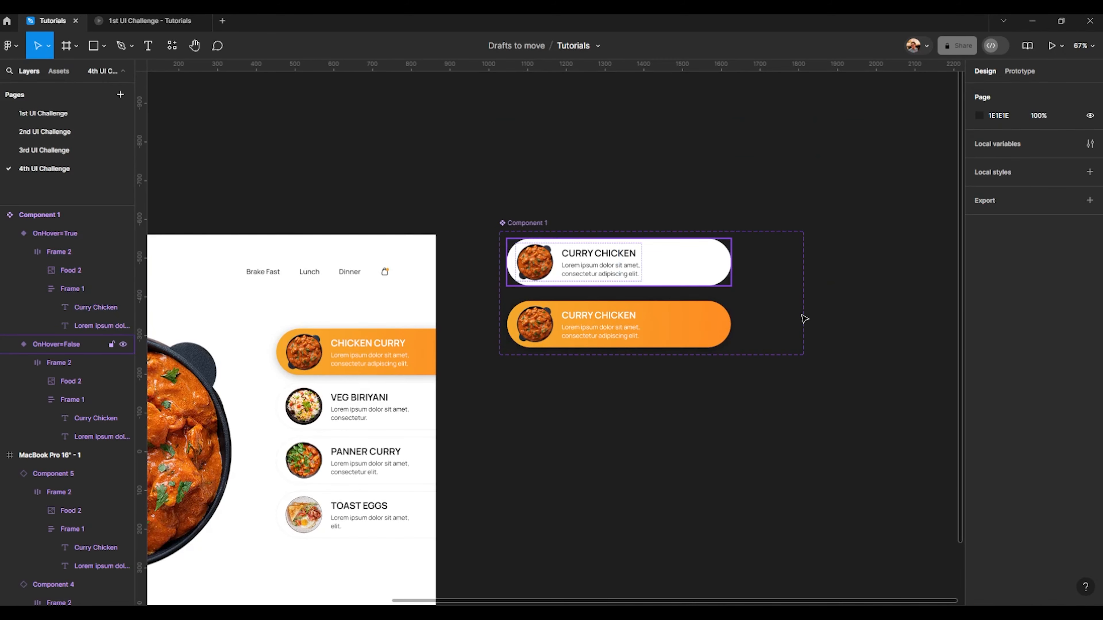
- Move the landing page's Chicken Curry card left to X 1245, keeping it at Y 243
left_click(704, 266)
scroll(395, 358, "up", 4)
left_click_drag(651, 279, 597, 277)
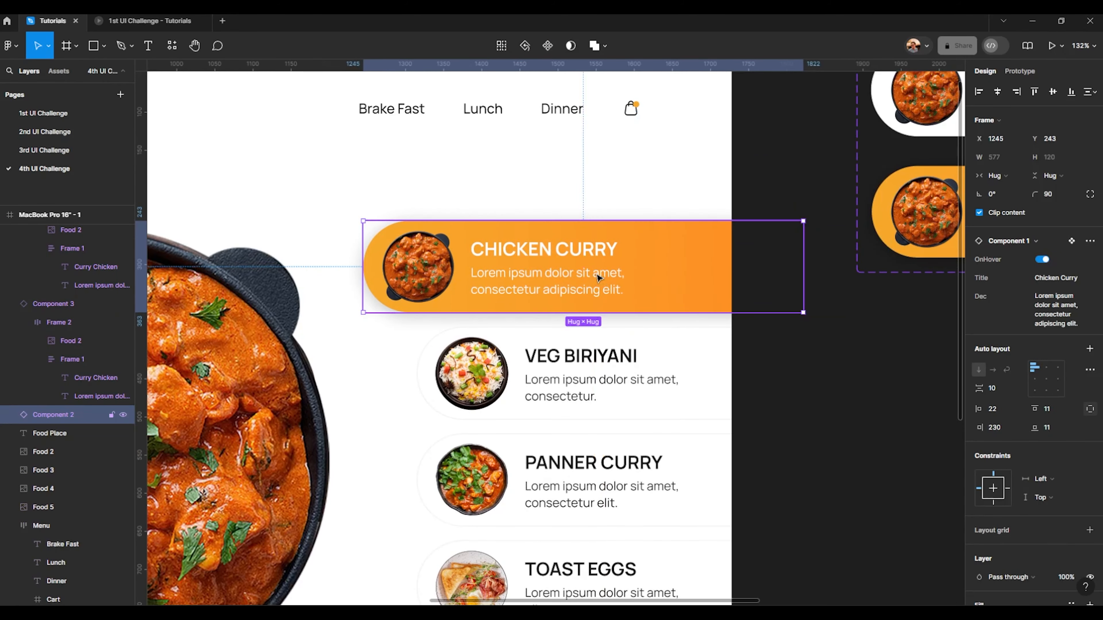
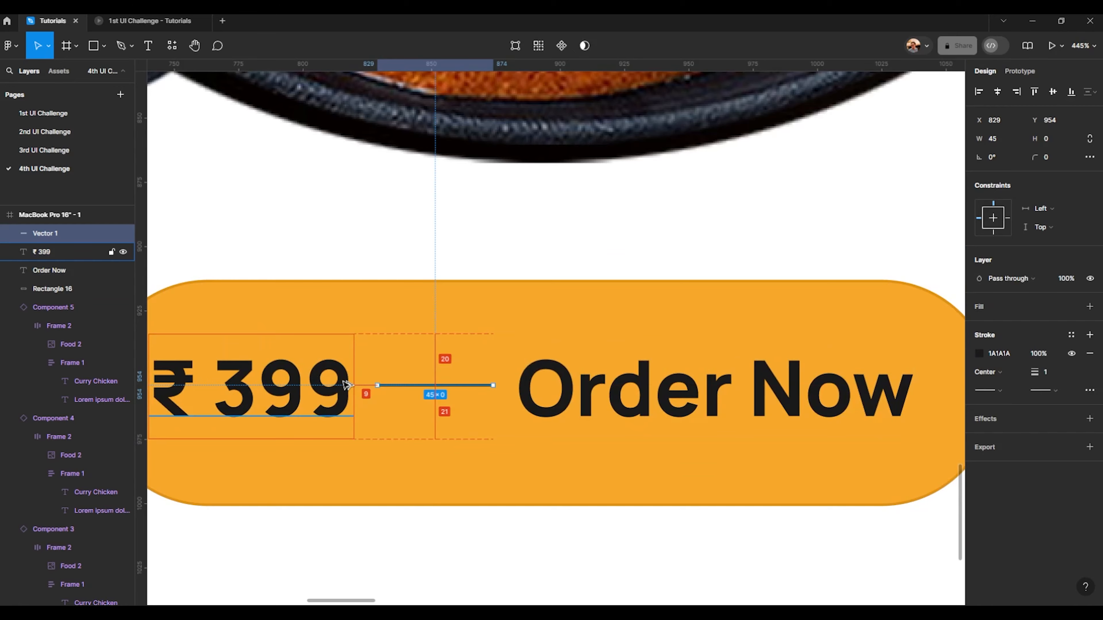
- Nudge the line between ₹ 399 and Order Now down to Y 957
key("Down")
key("Down")
key("Down")
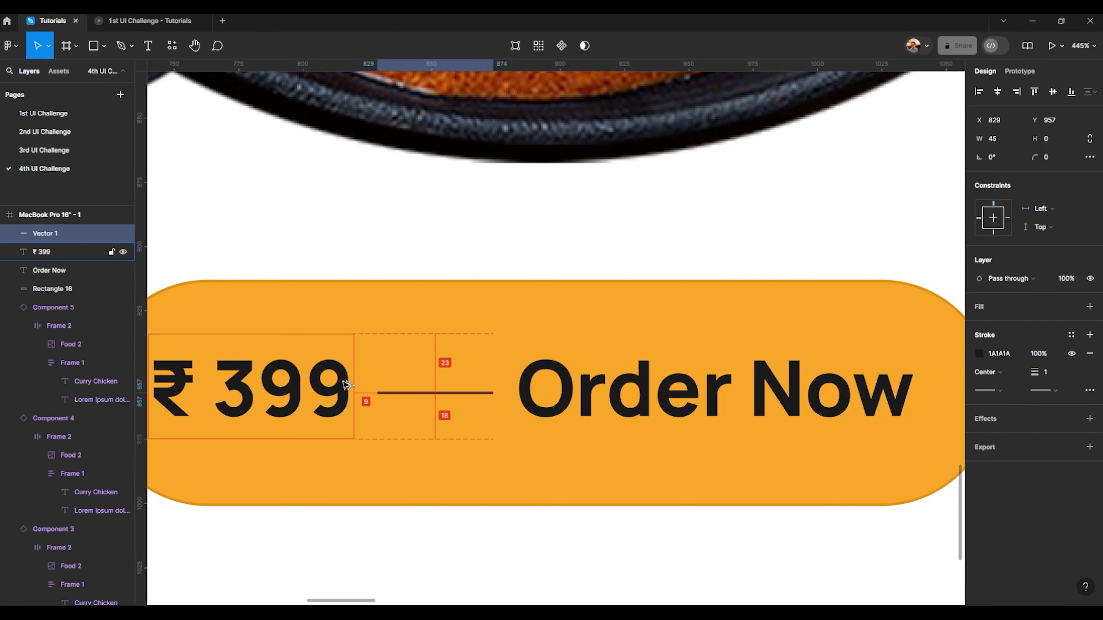
scroll(497, 384, "down", 5)
left_click(460, 539)
scroll(520, 558, "up", 2)
scroll(581, 230, "up", 2)
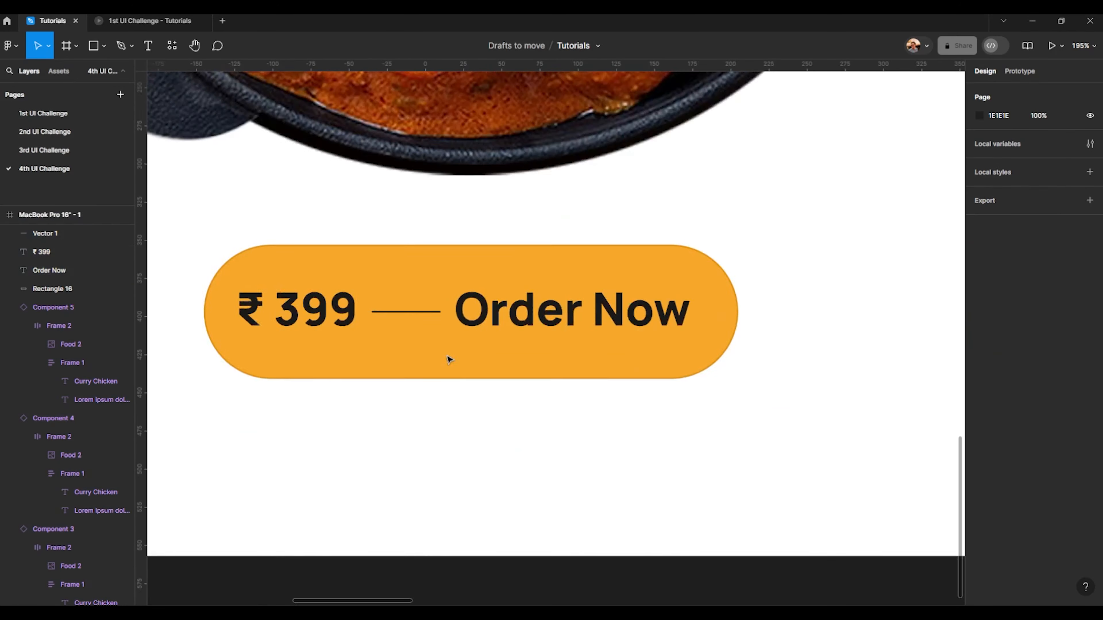
- Set the stroke width of the line between the price and Order Now to 2
scroll(449, 328, "up", 2)
scroll(357, 327, "down", 6)
scroll(350, 304, "up", 4)
left_click(378, 411)
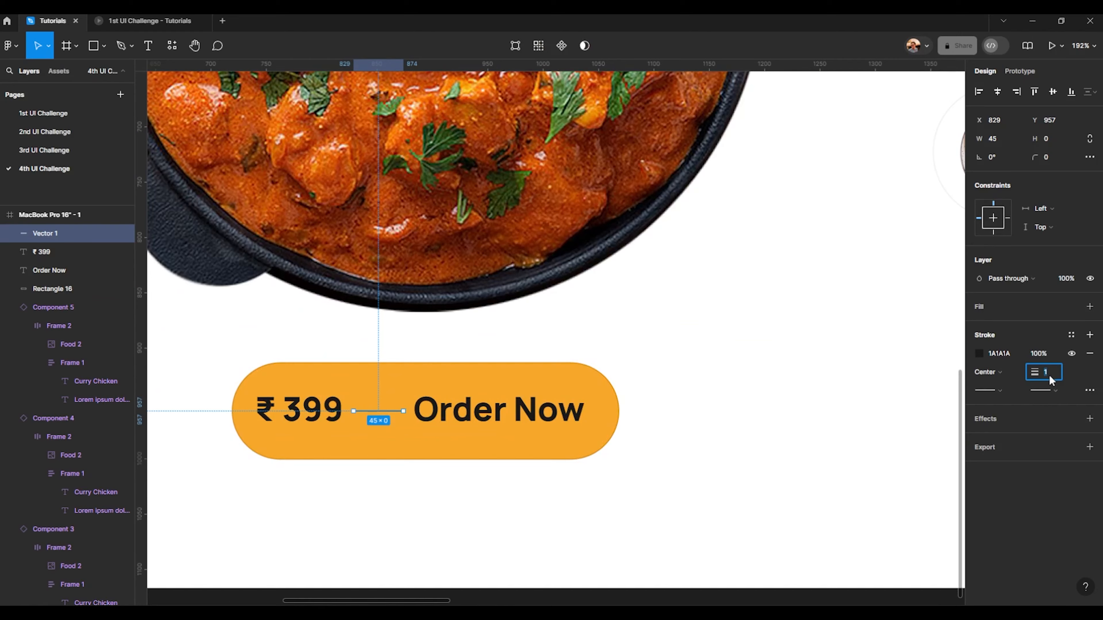
left_click(469, 495)
scroll(367, 419, "down", 6)
scroll(390, 387, "up", 4)
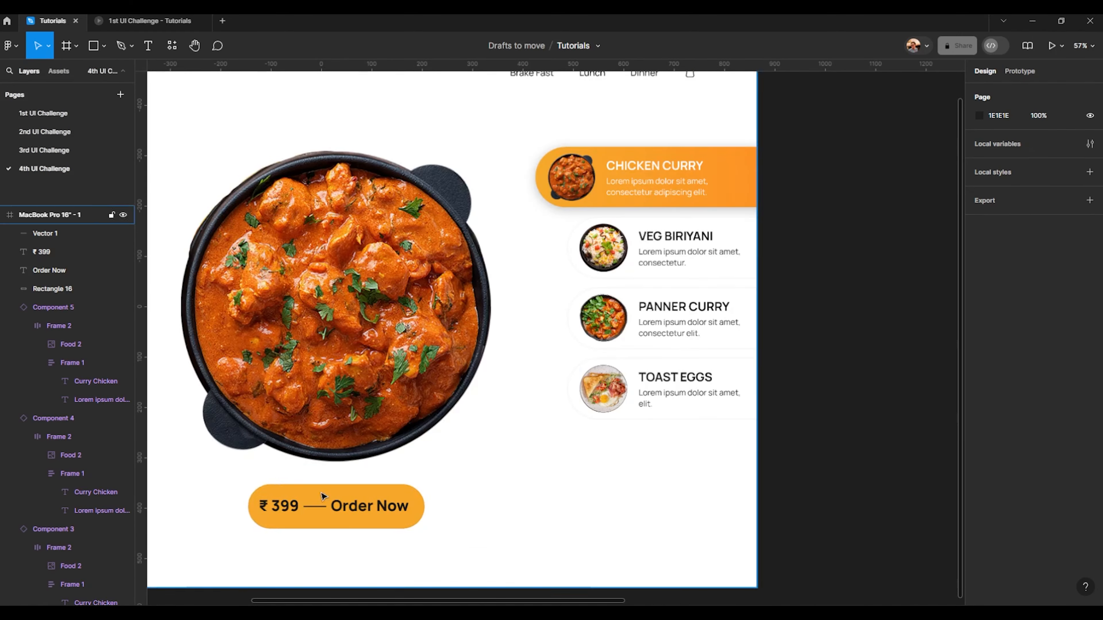
- Move the orange button together with its price, line and Order Now text down about 25 px
scroll(321, 498, "down", 2)
scroll(284, 399, "up", 3)
left_click_drag(525, 463, 303, 387)
left_click_drag(421, 418, 421, 436)
scroll(43, 317, "up", 1)
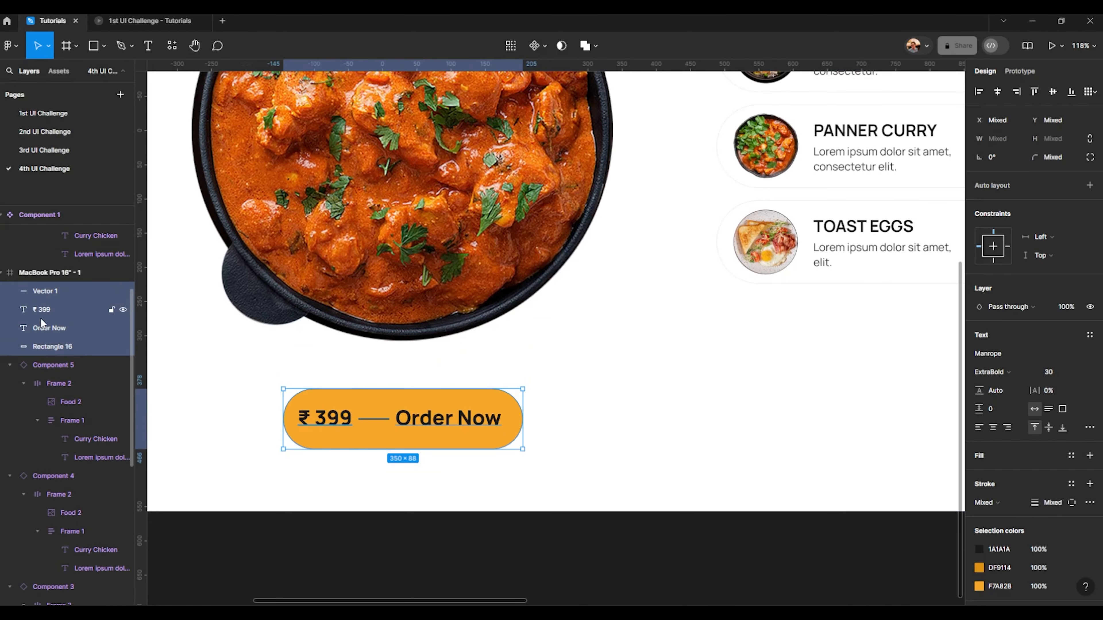
- Rename the ₹ 399 text layer as Price and the button's rectangle layer as Button BG
double_click(60, 313)
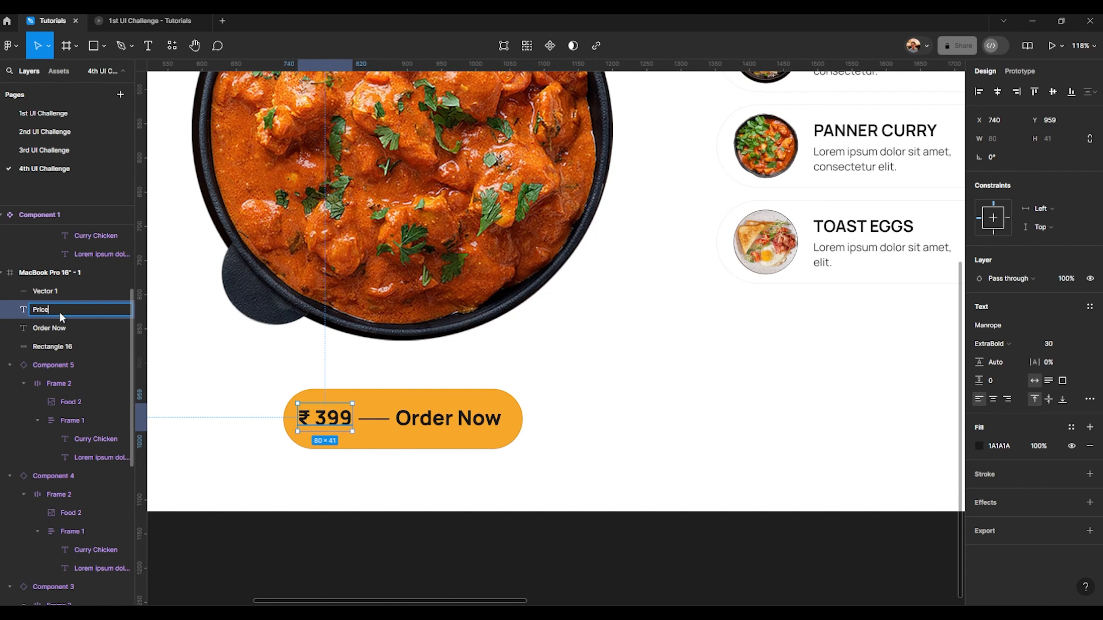
key("Return")
left_click(58, 332)
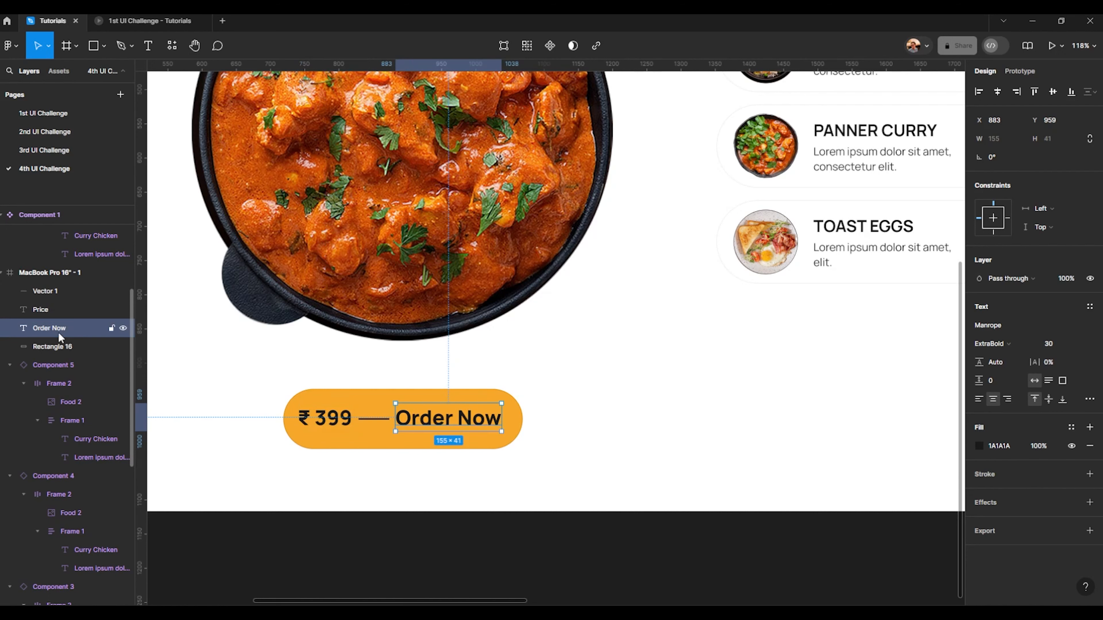
double_click(76, 354)
type("Button")
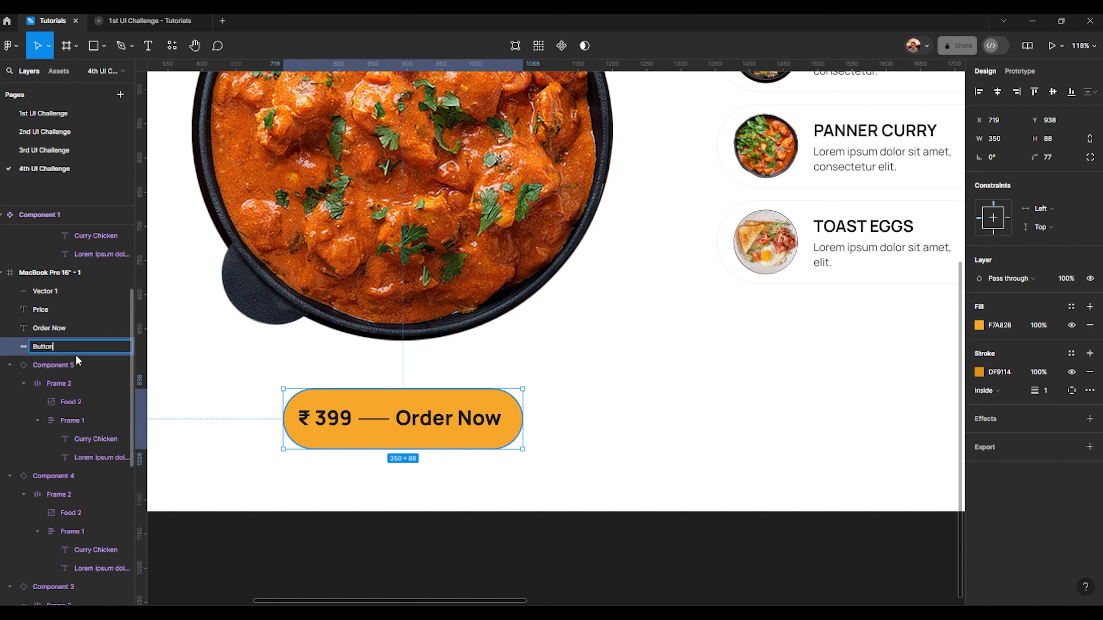
type(" BG")
key("Return")
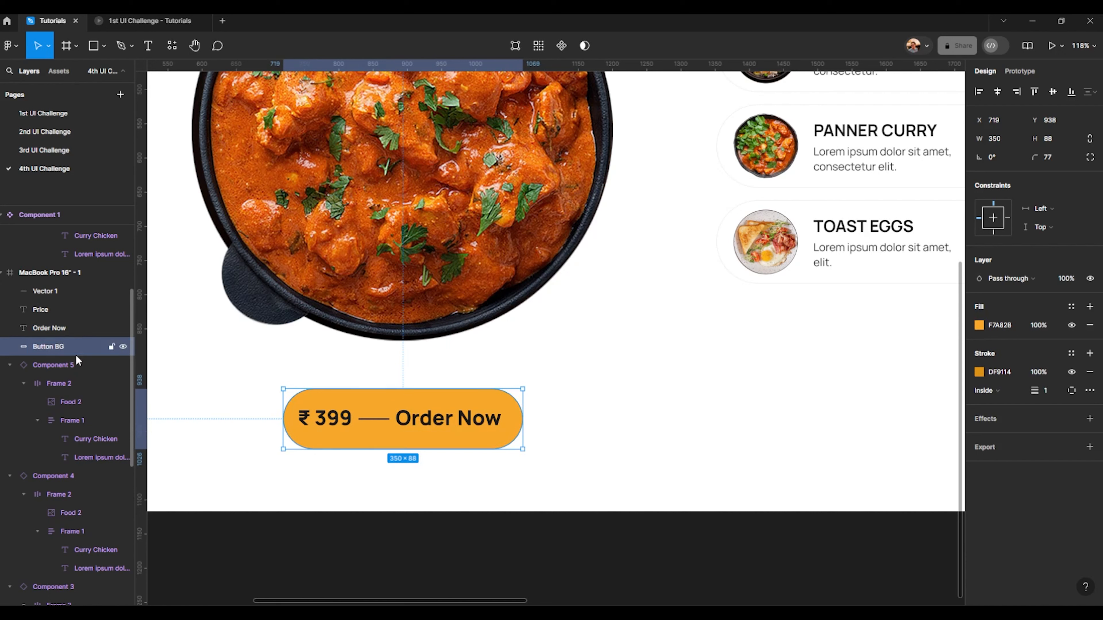
- Rename the button's Vector 1 layer as Line
double_click(50, 292)
type("Line")
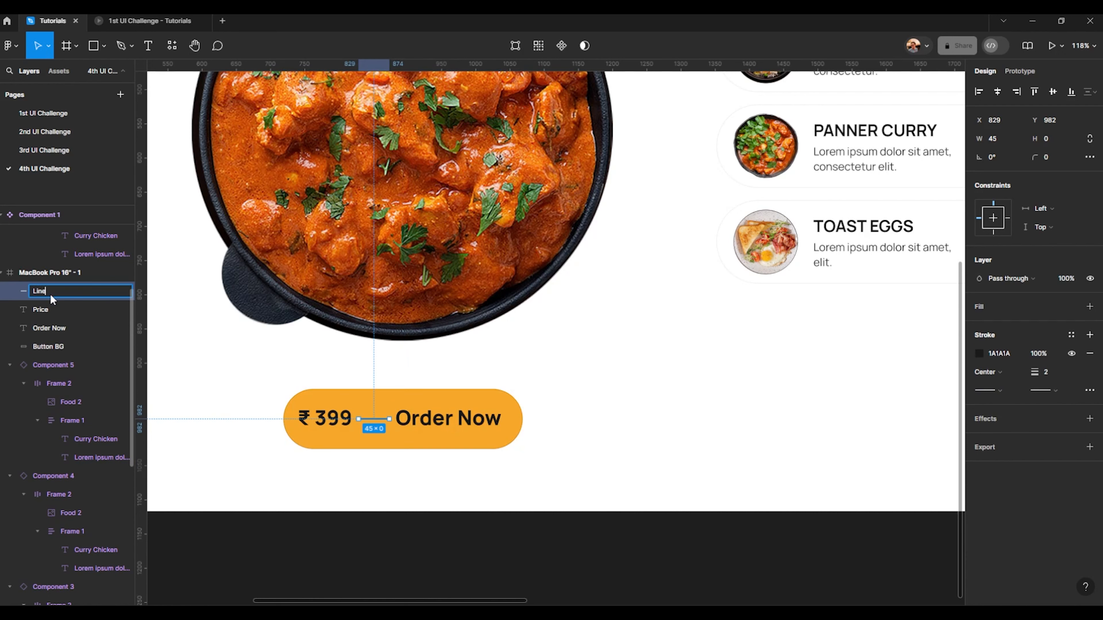
key("Return")
- Group the Line, Price, Order Now and Button BG layers and name the group Button
left_click(59, 347, "shift")
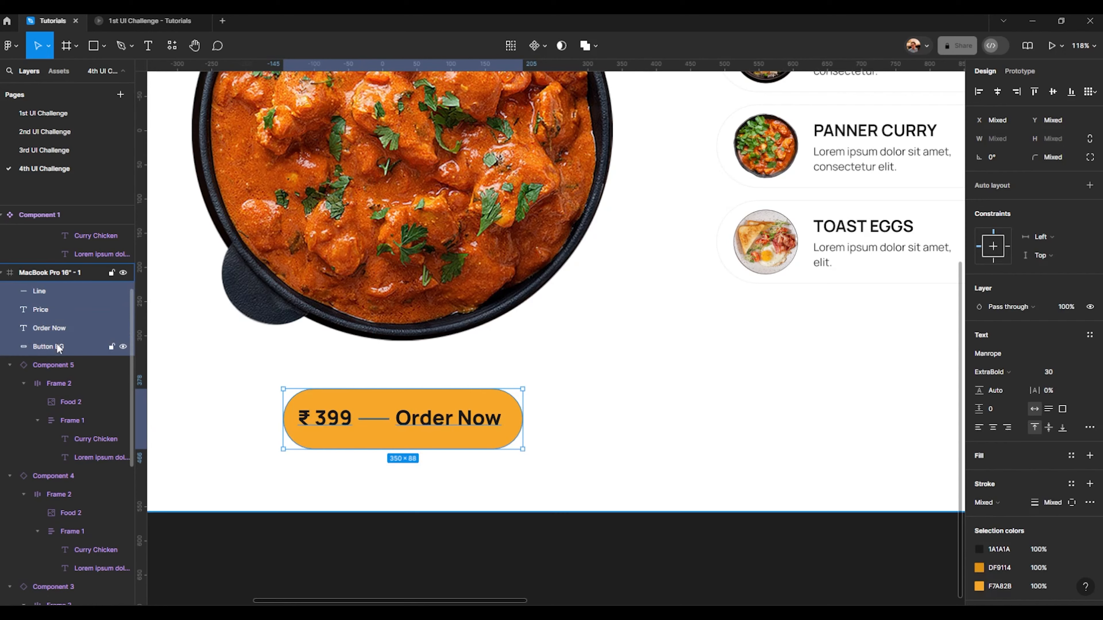
key("ctrl+g")
double_click(41, 292)
type("Bu")
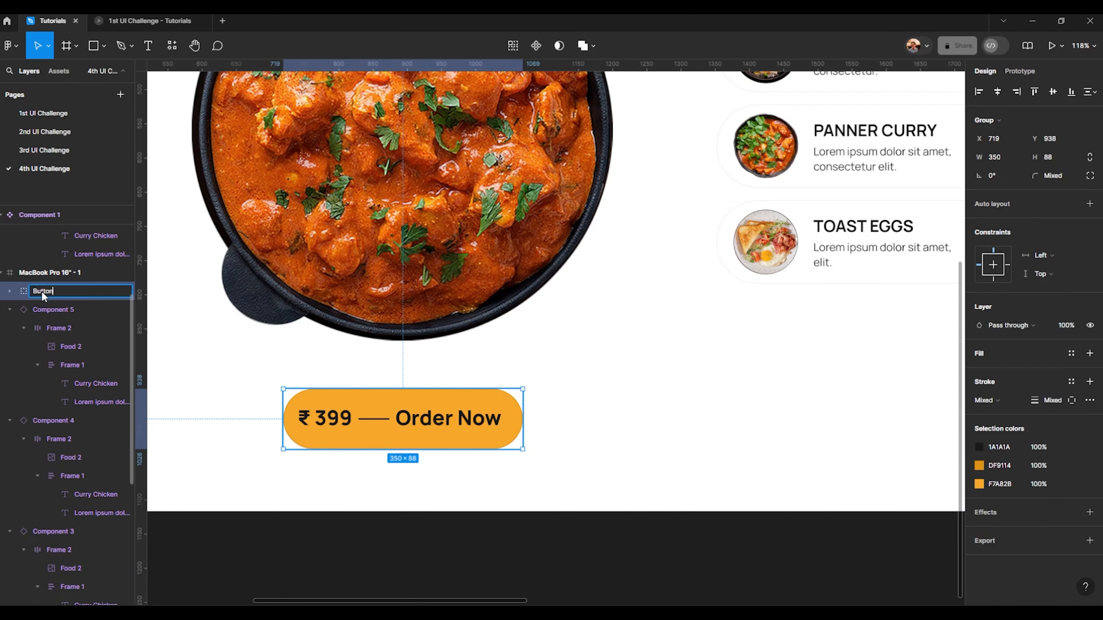
type("tton")
key("Return")
scroll(436, 463, "down", 5)
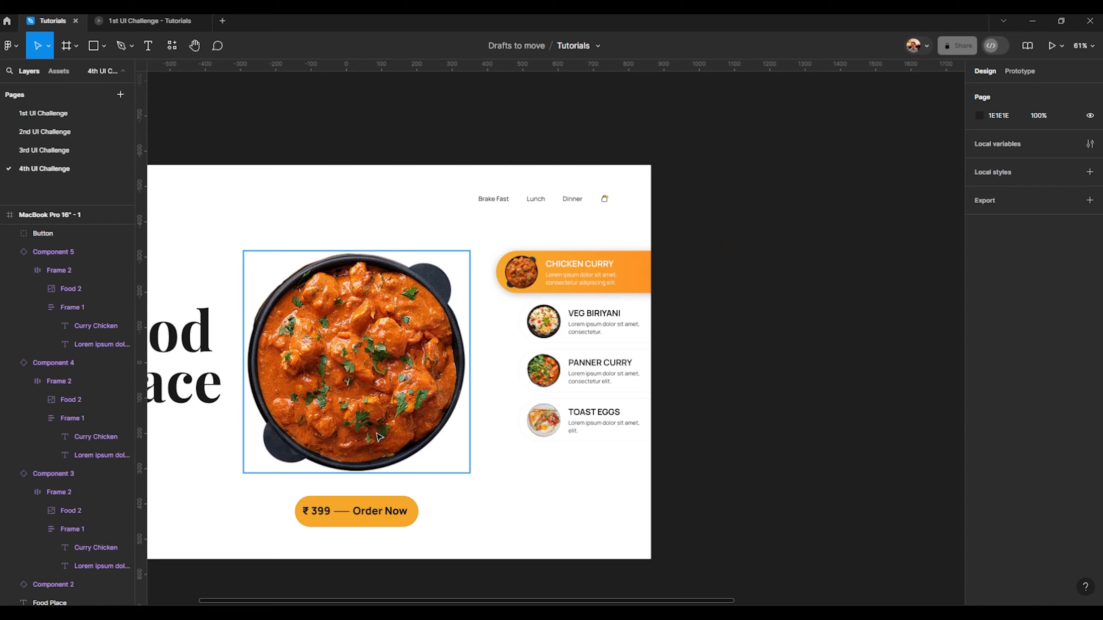
left_click_drag(380, 437, 503, 432)
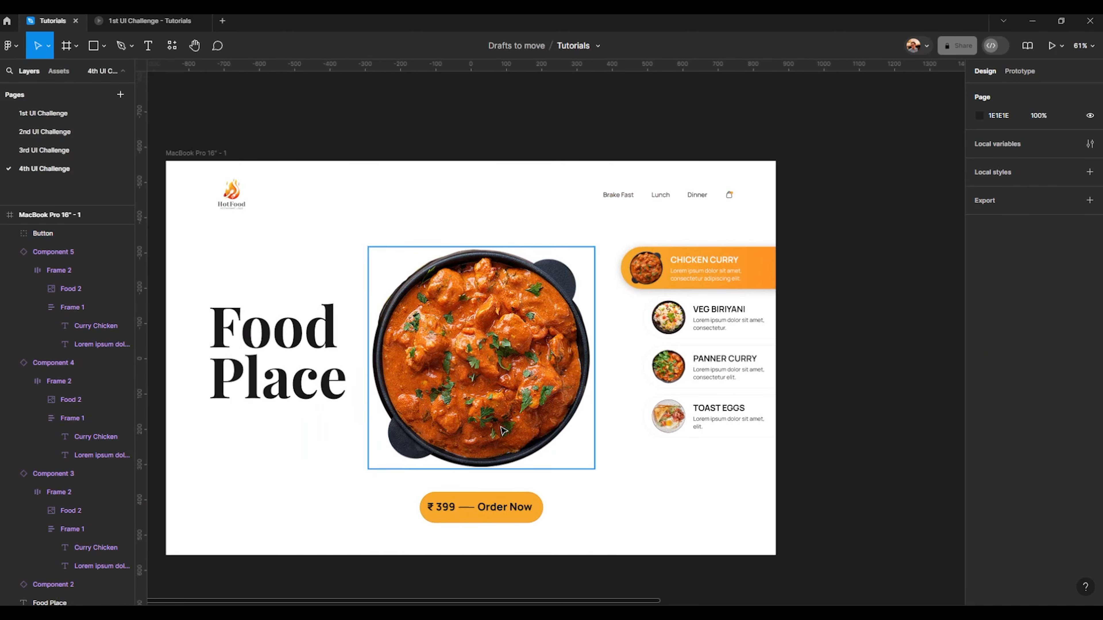
scroll(500, 433, "down", 1)
left_click(519, 365)
left_click_drag(529, 344, 456, 320)
scroll(456, 321, "down", 1)
scroll(457, 321, "down", 2)
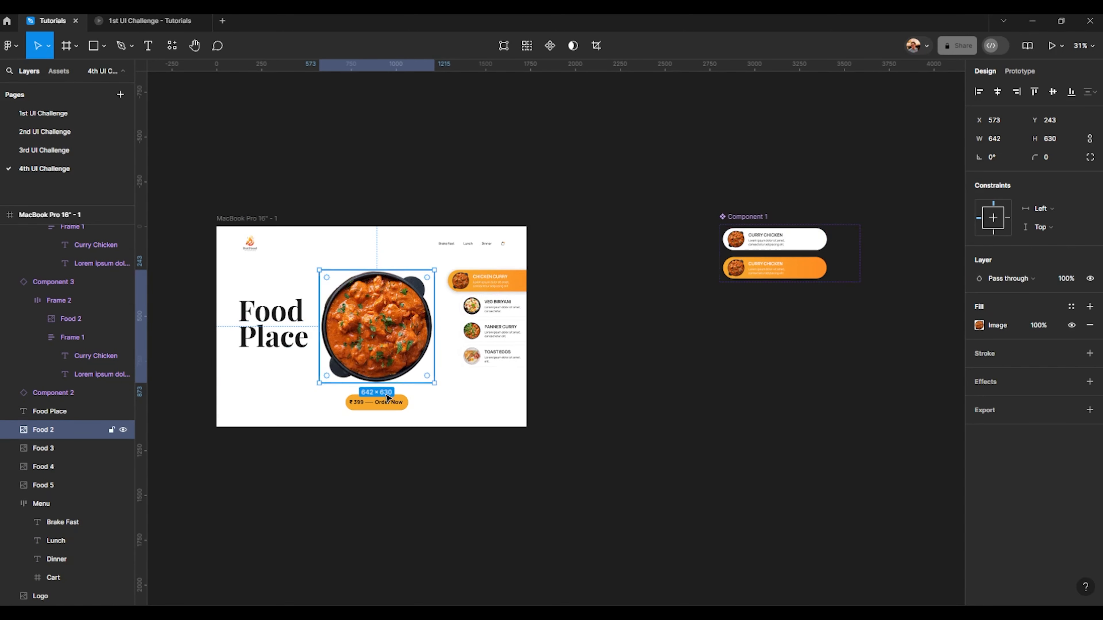
scroll(284, 169, "up", 1)
left_click(276, 171)
left_click_drag(317, 179, 352, 148)
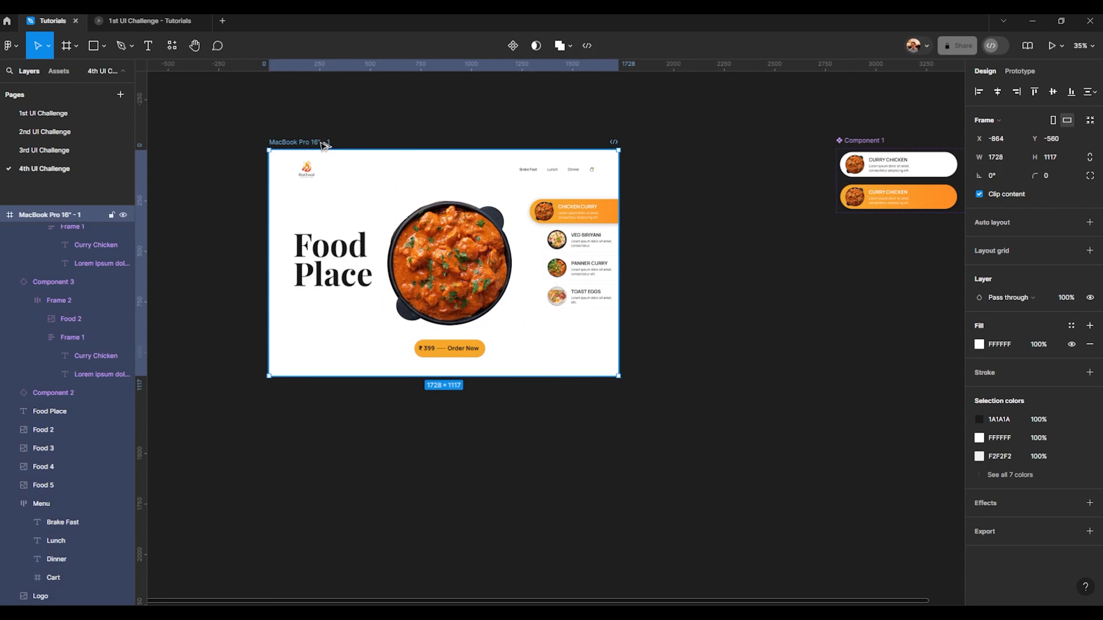
left_click_drag(419, 267, 366, 308)
- Shrink the stacked images Food 2 to Food 5 about their centre to about 134 × 132 px and set their opacity to 0%
scroll(366, 309, "up", 1)
left_click(373, 307)
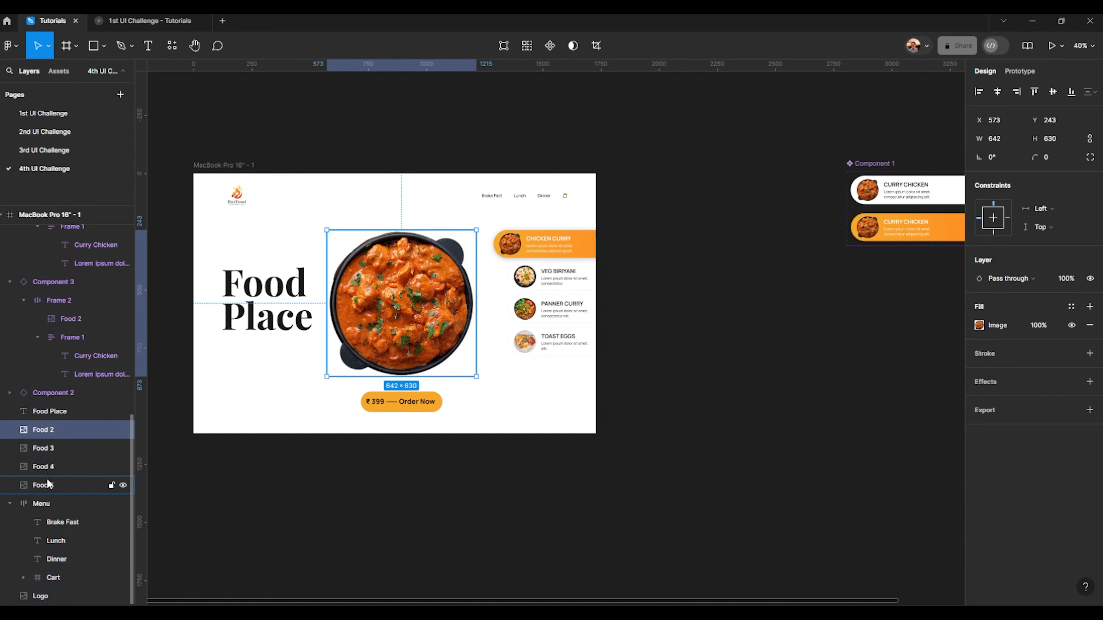
left_click(49, 484, "shift")
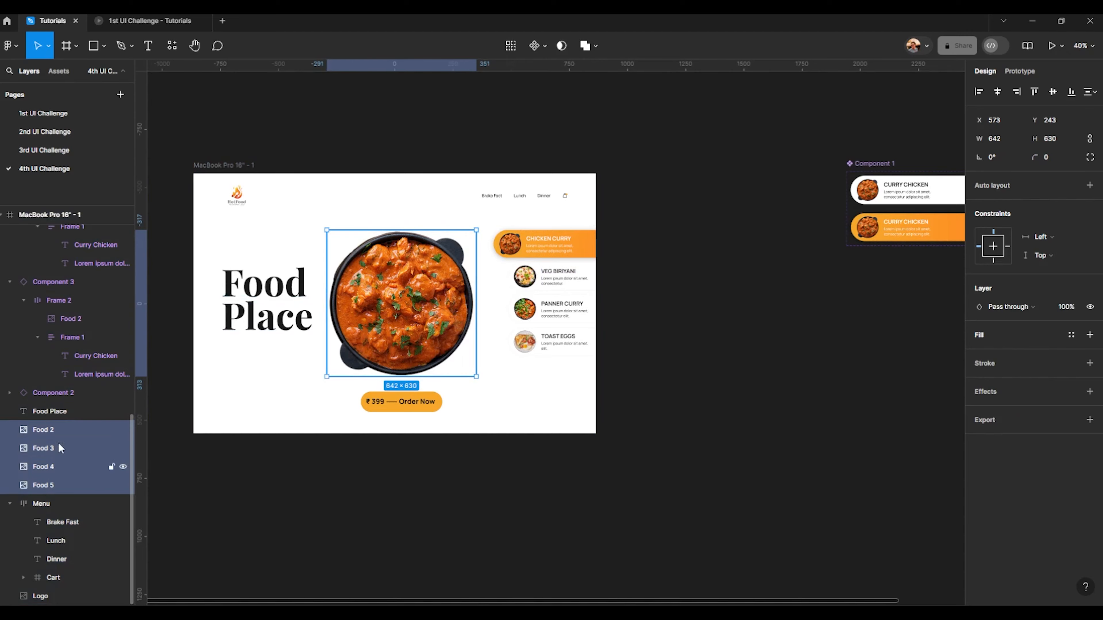
scroll(413, 250, "up", 4)
scroll(448, 271, "down", 6)
scroll(448, 272, "up", 3)
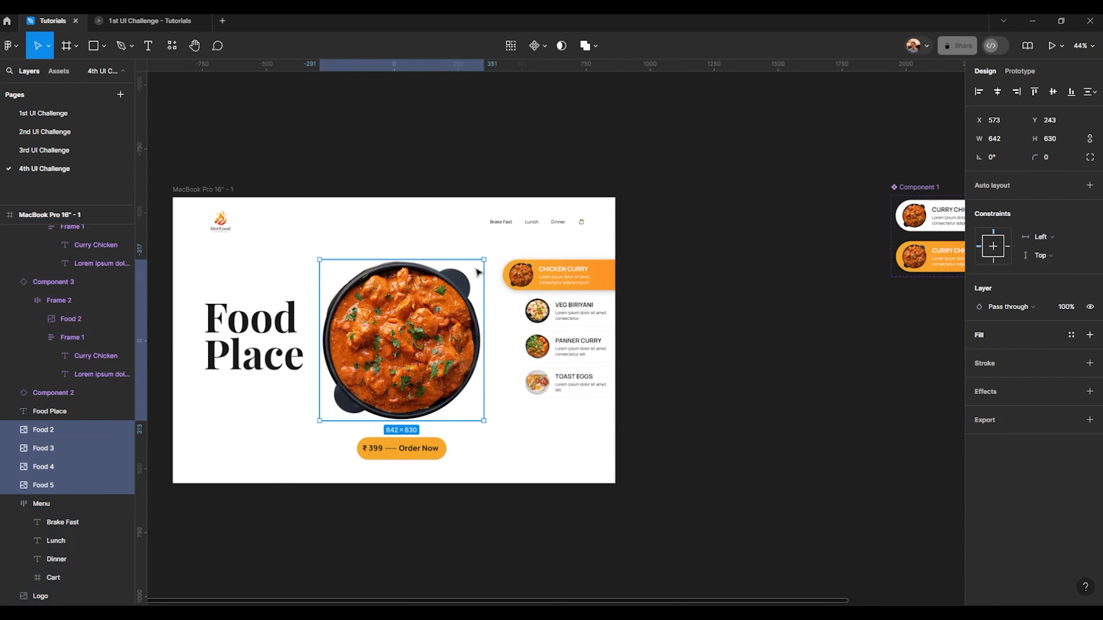
left_click_drag(483, 258, 419, 323)
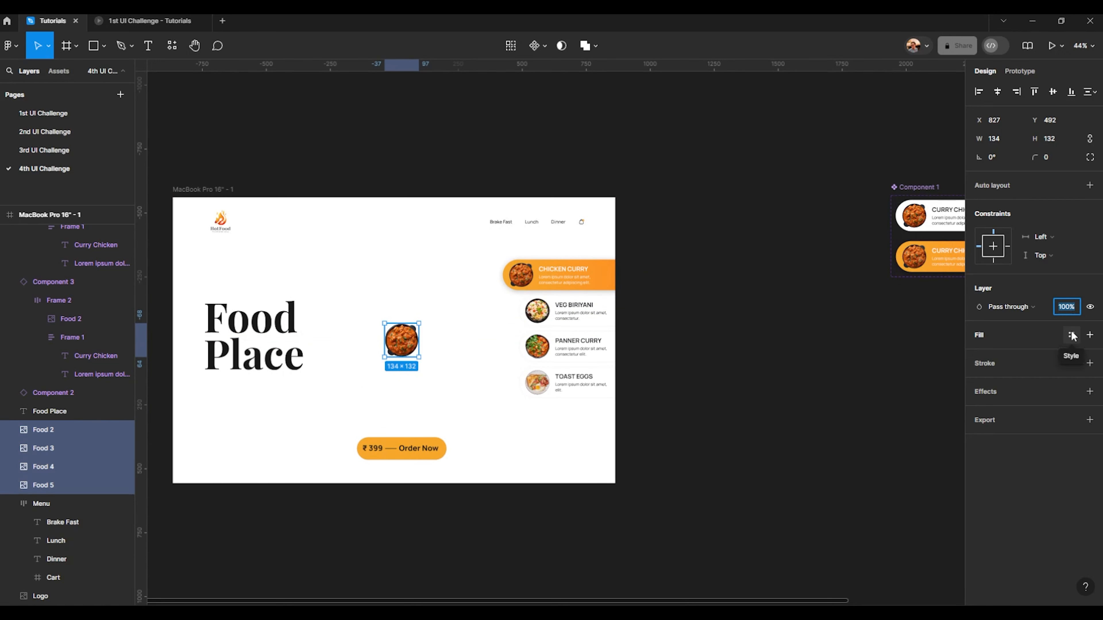
- Duplicate the MacBook Pro 16" - 1 frame three times downward to form a column of frames with gaps of about 57 px
scroll(526, 282, "down", 4)
left_click(323, 220)
scroll(325, 200, "up", 4)
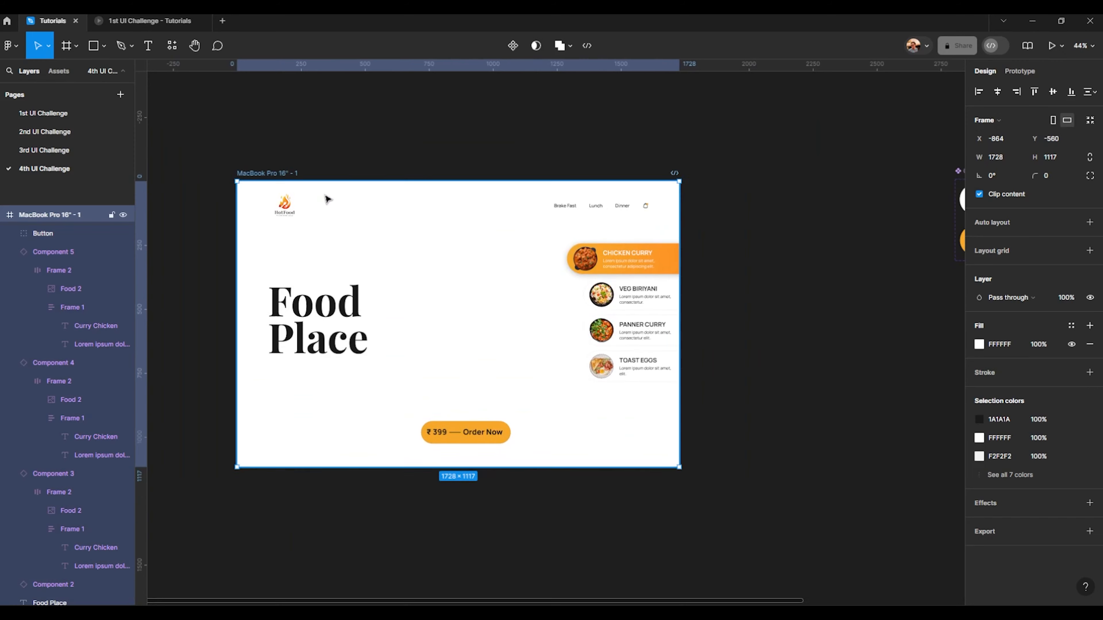
scroll(299, 168, "down", 1)
left_click_drag(296, 295, 299, 431)
scroll(347, 326, "down", 6)
key("ctrl+d")
key("ctrl+d")
left_click_drag(273, 192, 423, 535)
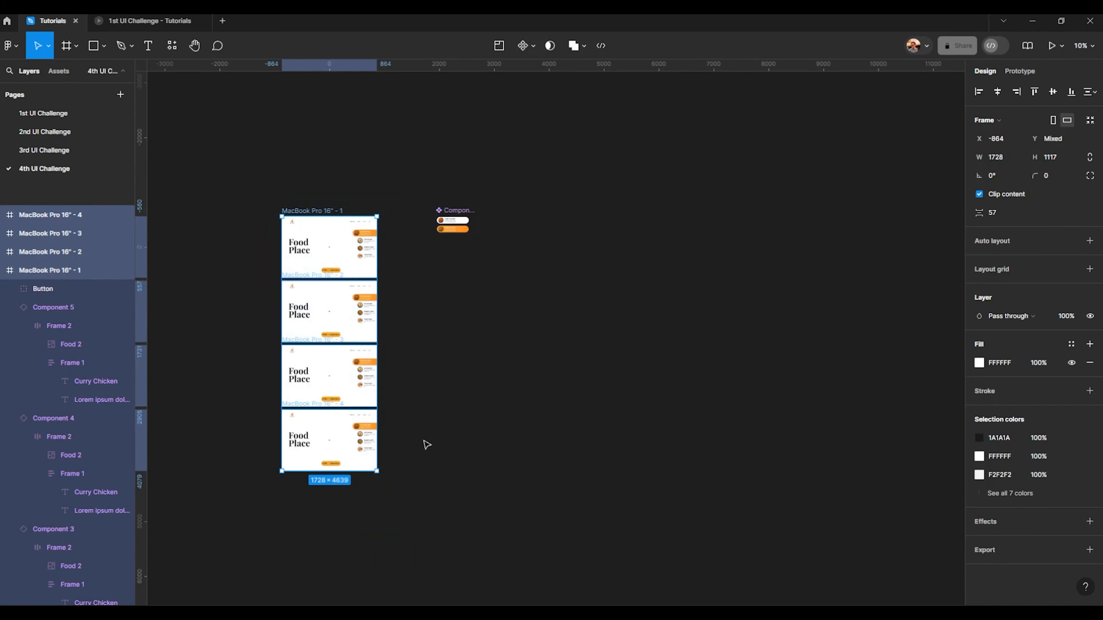
- In the second frame, move the Veg Biriyani card left to X 1289 and the Chicken Curry card right to X 1353
scroll(430, 400, "up", 2)
left_click(431, 398)
scroll(335, 217, "up", 2)
scroll(382, 284, "up", 4)
scroll(585, 349, "down", 3)
scroll(520, 313, "up", 5)
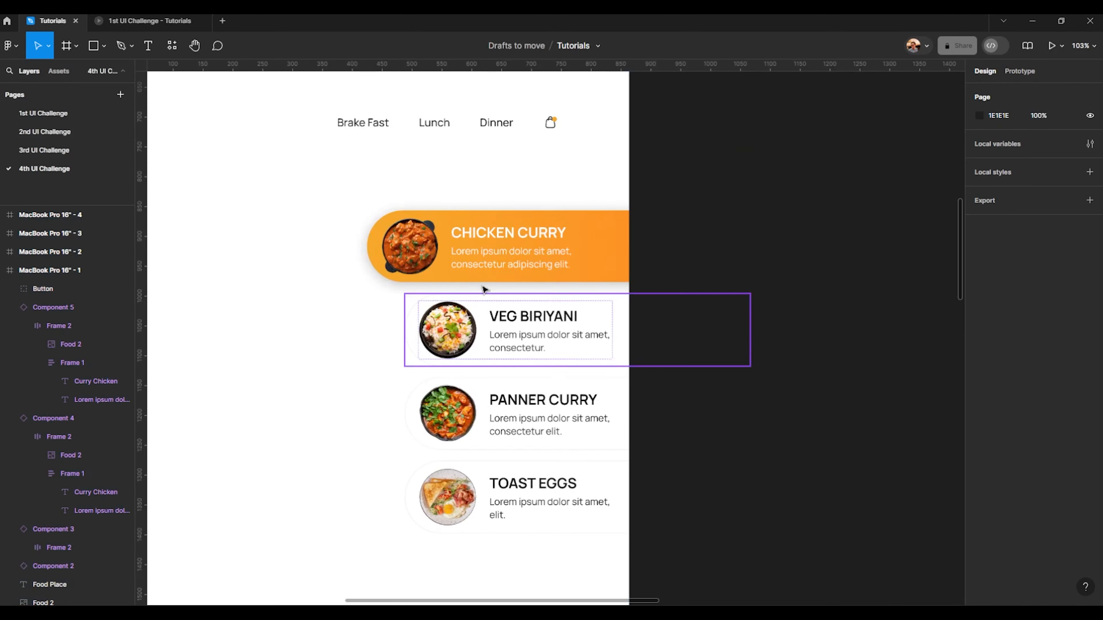
left_click(553, 361)
scroll(499, 356, "up", 3)
left_click_drag(444, 344, 406, 340)
left_click(361, 210)
left_click_drag(360, 209, 436, 210)
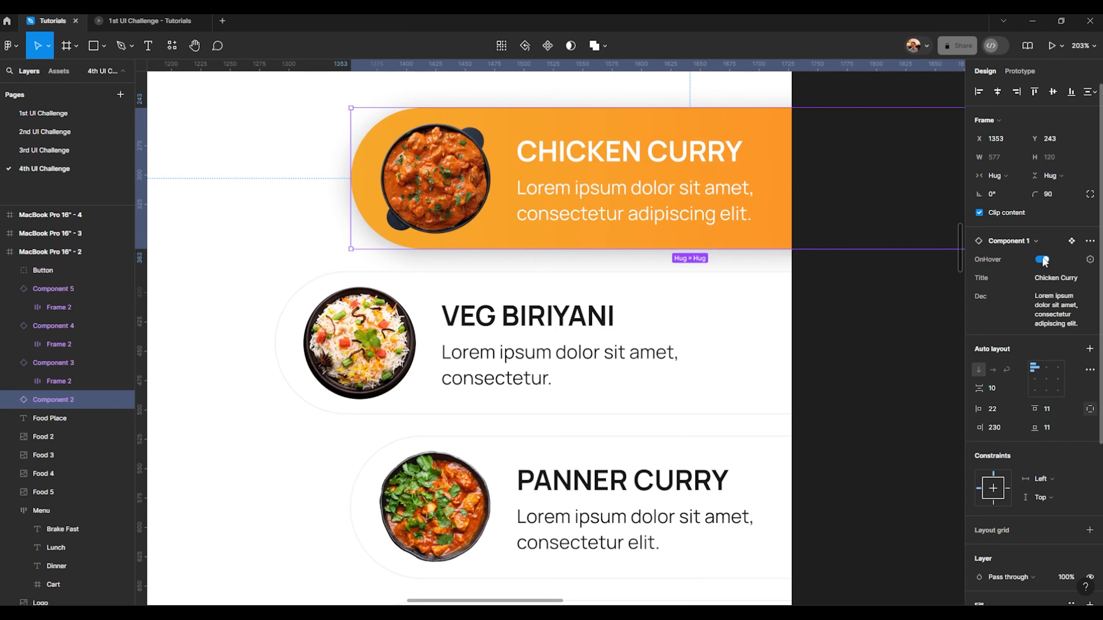
- Turn OnHover off for the second frame's Chicken Curry card and on for its Veg Biriyani card
left_click(1042, 260)
left_click(524, 352)
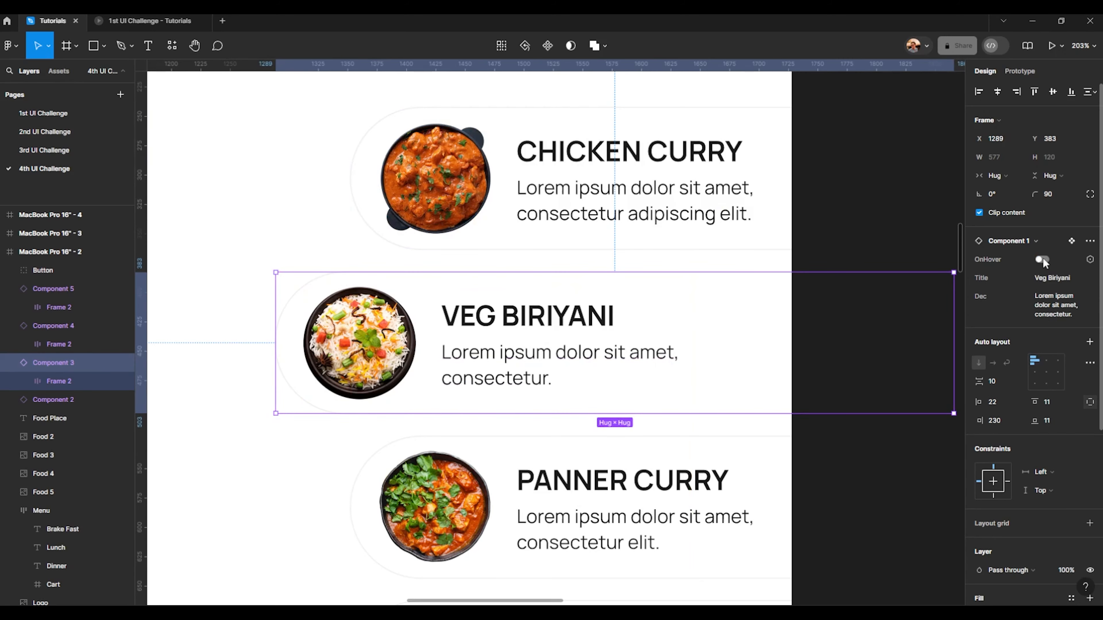
left_click(1042, 259)
- In the third frame, move the Panner Curry card left to X 1289 and the Chicken Curry card right in line with the other cards
scroll(446, 271, "down", 10)
scroll(446, 270, "down", 10)
scroll(472, 344, "up", 8)
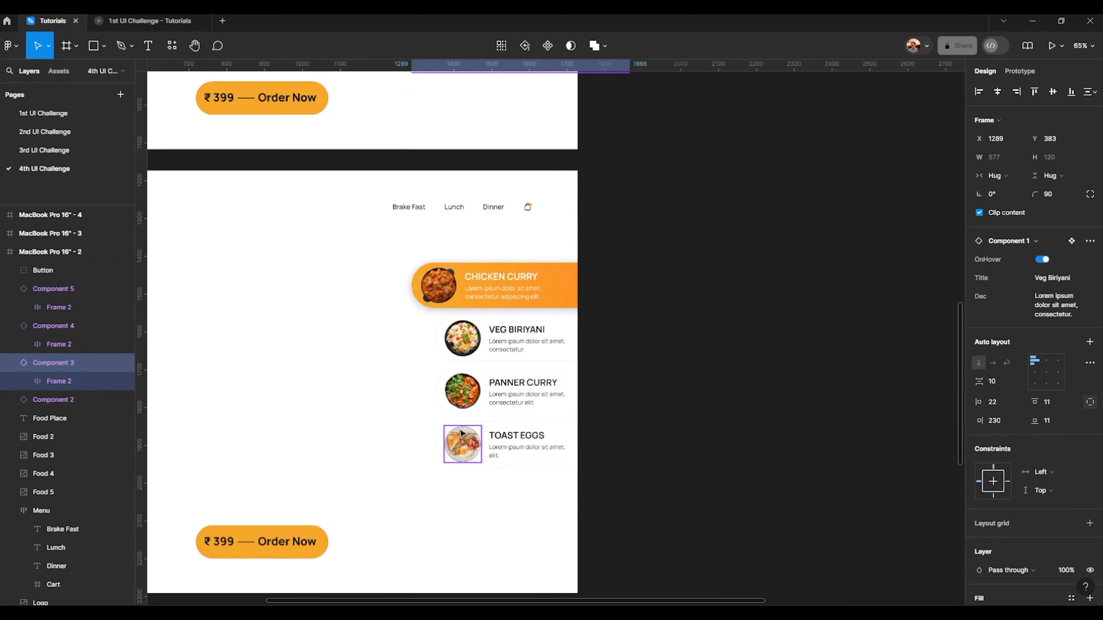
left_click(475, 339)
left_click_drag(471, 333, 433, 334)
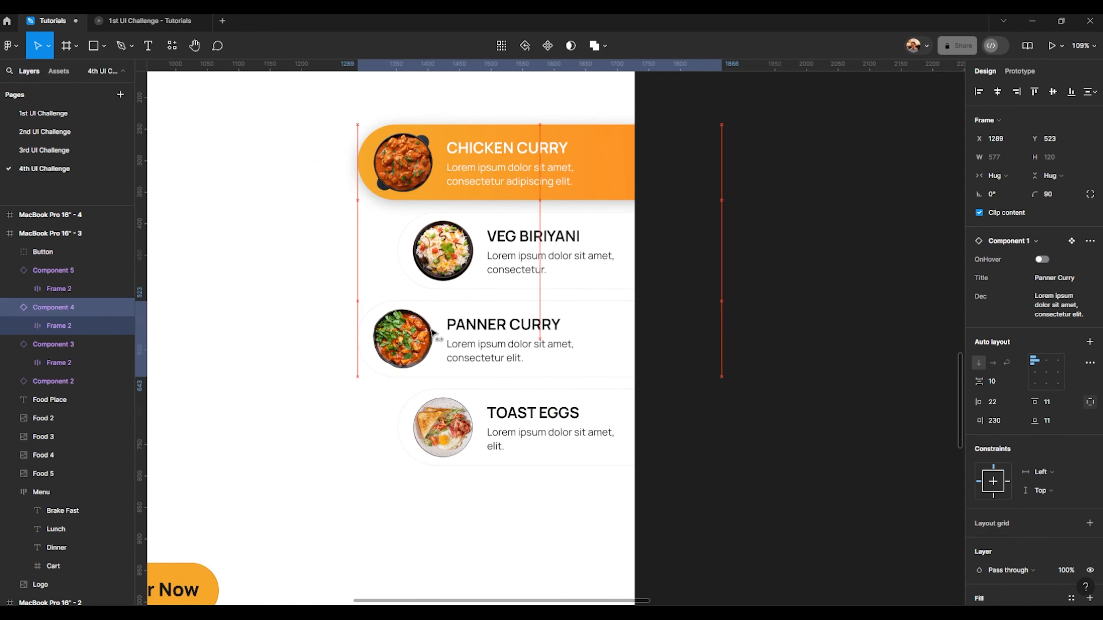
left_click_drag(423, 176, 463, 176)
- Turn OnHover off for the third frame's Chicken Curry card and on for its Panner Curry card
left_click(1041, 259)
left_click(593, 346)
left_click(1042, 259)
- In the fourth frame, turn OnHover on for Toast Eggs and off for Chicken Curry, shifting Toast Eggs left and Chicken Curry right
scroll(594, 339, "down", 10)
scroll(540, 339, "up", 2)
left_click(538, 339)
left_click(1042, 259)
left_click_drag(517, 339, 484, 339)
left_click_drag(504, 140, 535, 139)
left_click(1042, 259)
scroll(543, 176, "down", 10)
left_click(751, 253)
- Set the first frame's Food 2 image to 100% opacity and enlarge it about its centre to about 712 × 702 px
left_click_drag(597, 154, 608, 493)
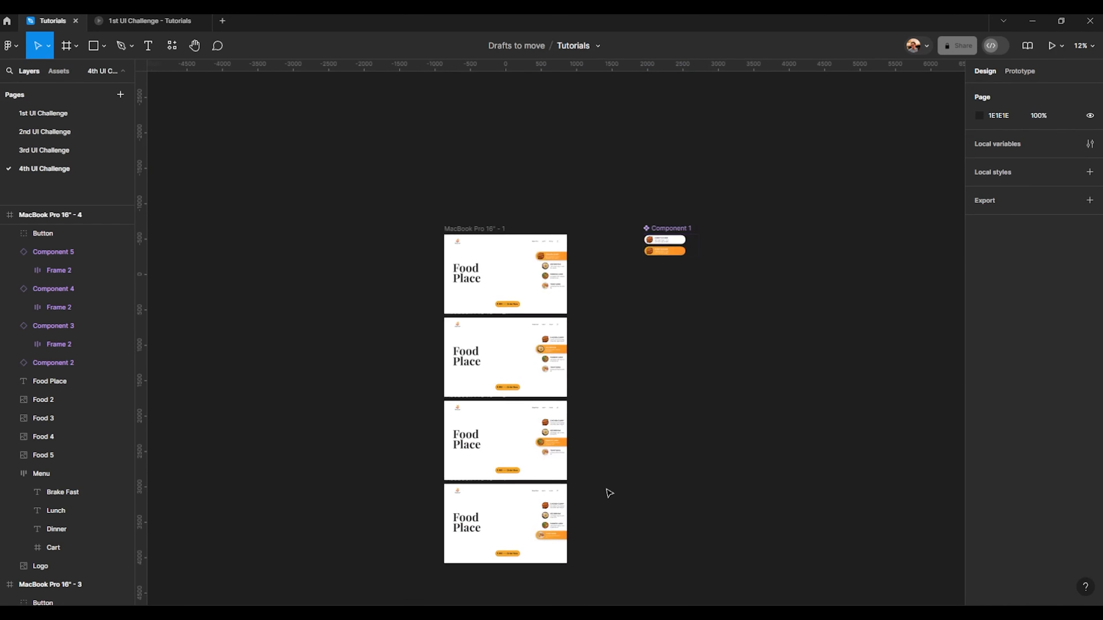
scroll(478, 250, "up", 3)
left_click(475, 298)
left_click(524, 292)
left_click_drag(543, 291, 421, 267)
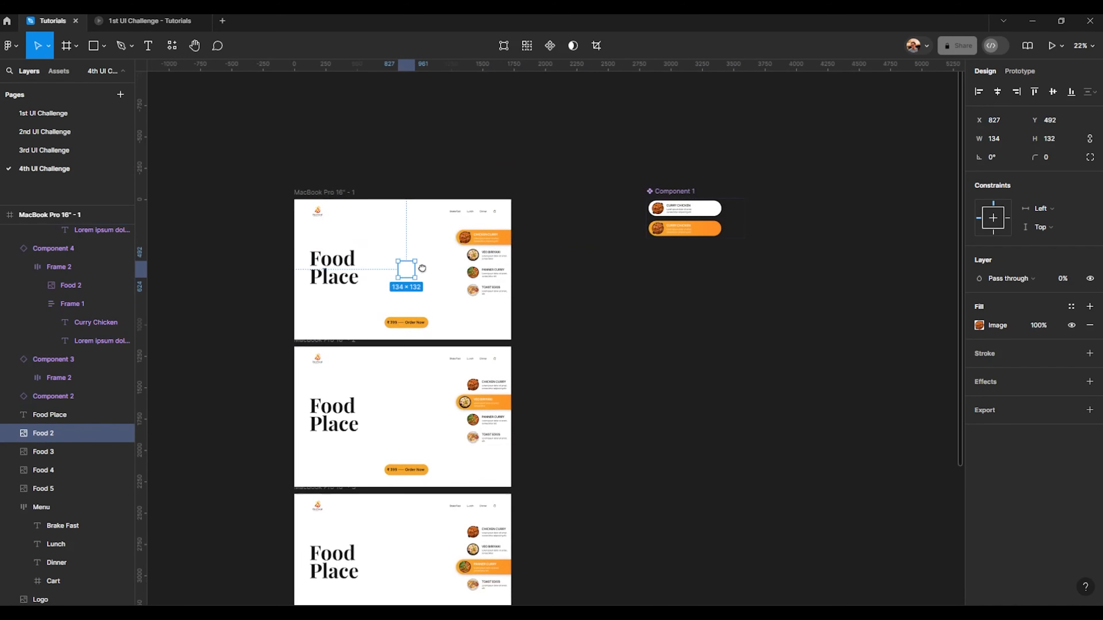
scroll(450, 276, "up", 2)
left_click(123, 434)
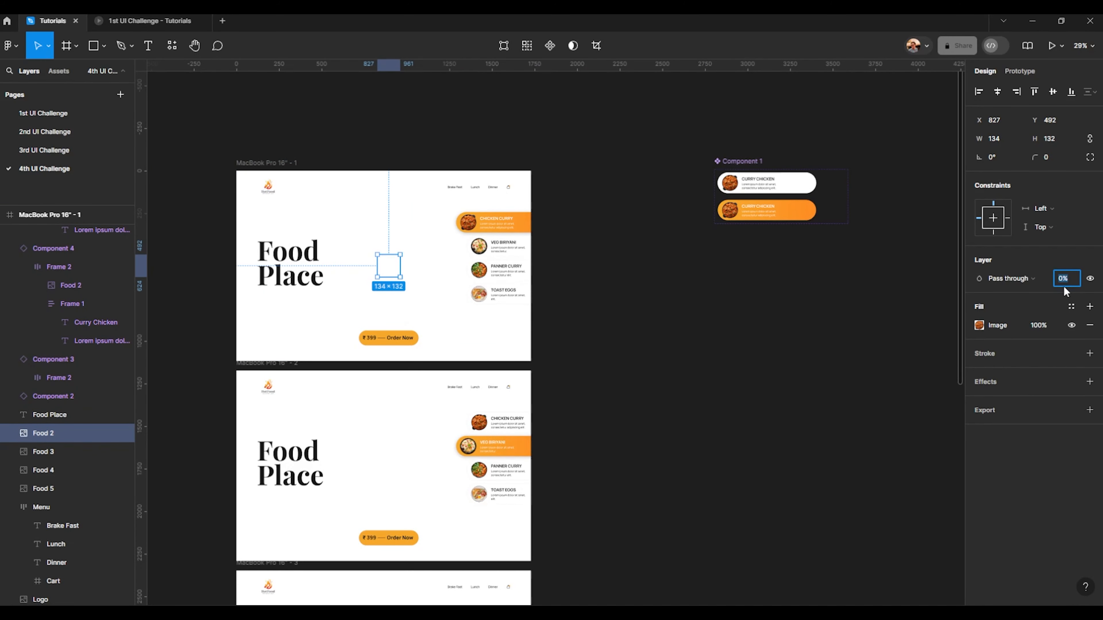
scroll(382, 253, "up", 3)
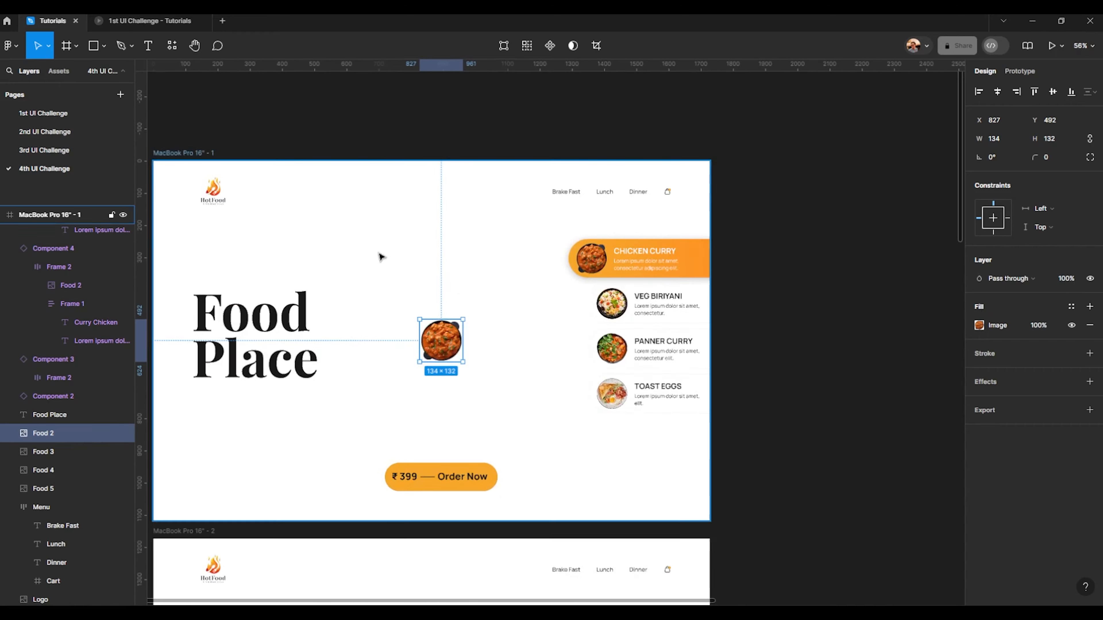
left_click_drag(494, 306, 587, 261)
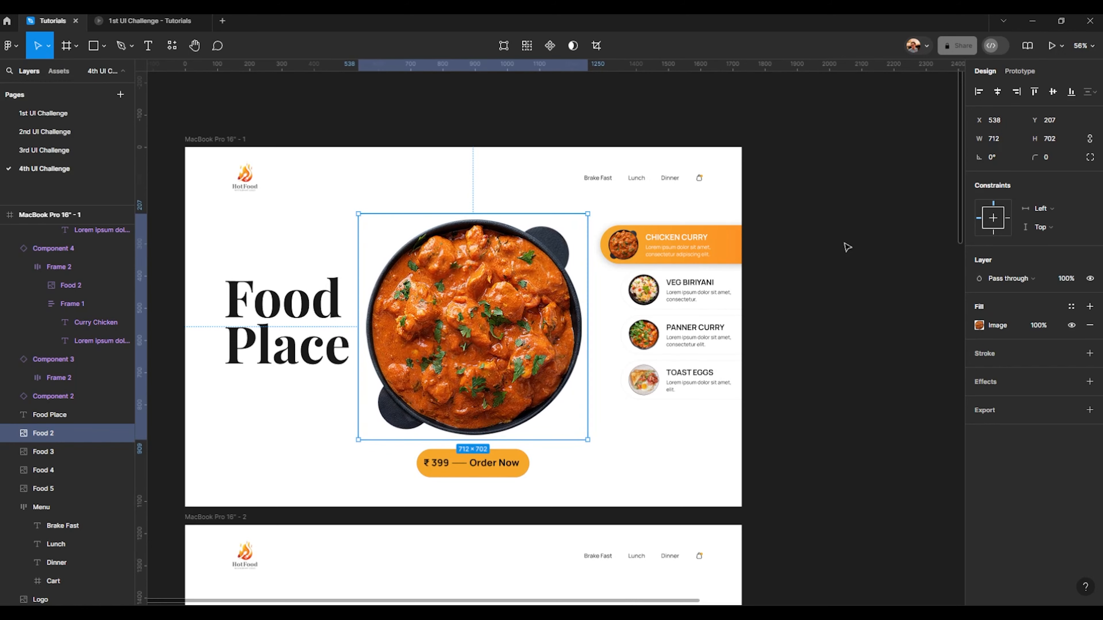
- Select the Food 3 image in the second frame and set its opacity to 100%
scroll(404, 328, "down", 5)
left_click_drag(404, 328, 334, 263)
scroll(390, 330, "up", 3)
left_click_drag(347, 453, 398, 377)
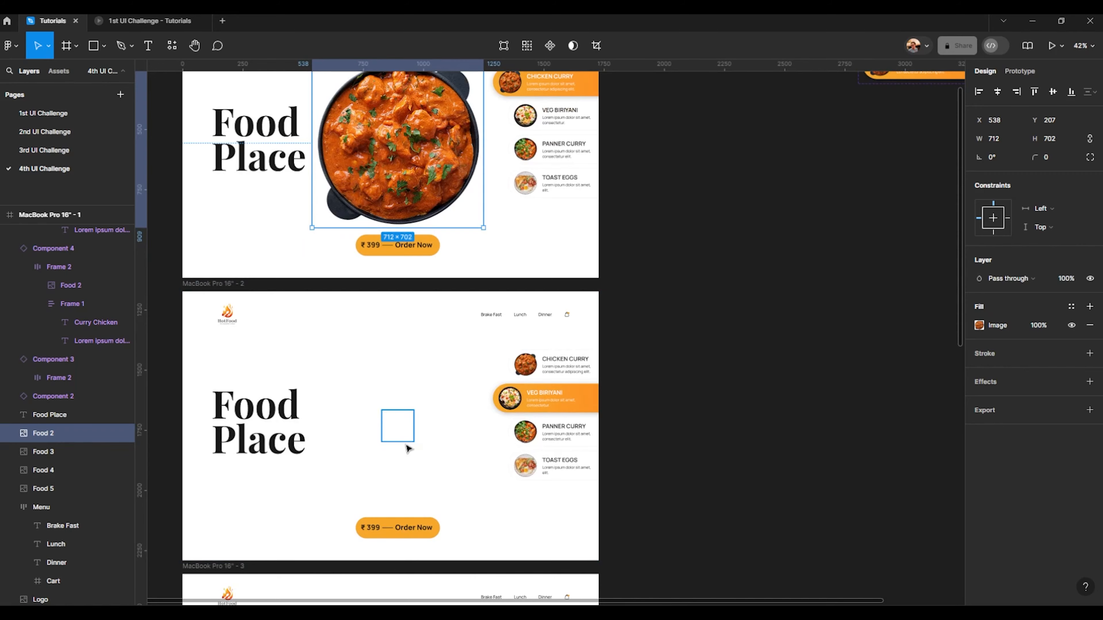
left_click(404, 439)
left_click(76, 256)
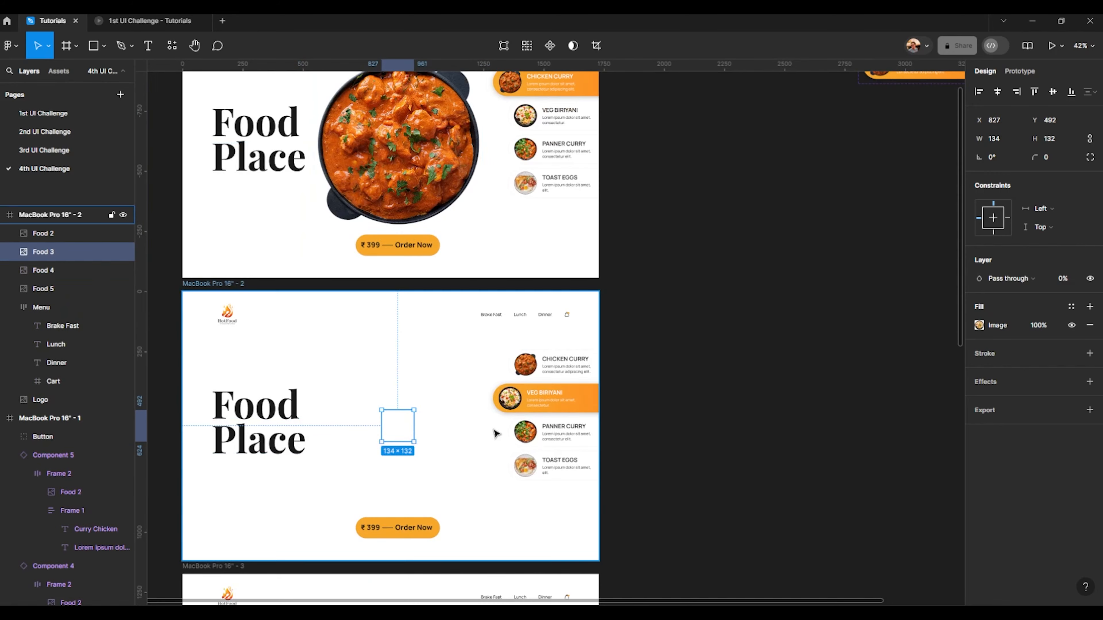
scroll(499, 408, "down", 2)
scroll(483, 366, "up", 3)
scroll(360, 404, "up", 1)
- Enlarge the second frame's Food 3 image about its centre to about 713 × 703 px
left_click_drag(424, 342, 523, 258)
scroll(510, 237, "up", 8)
scroll(651, 352, "up", 5)
left_click_drag(664, 344, 742, 375)
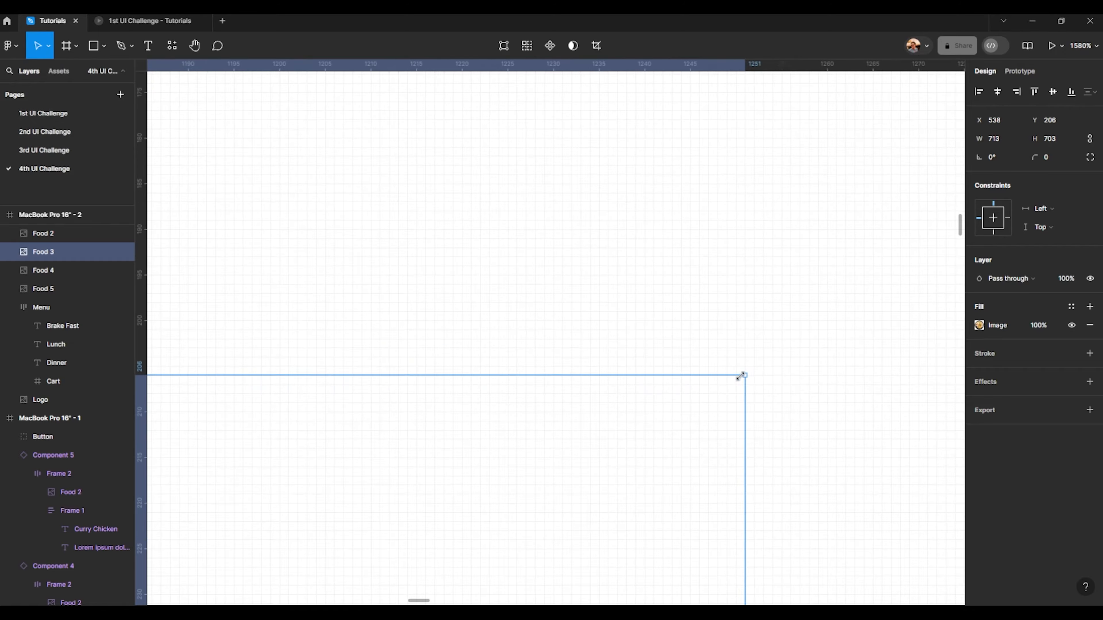
- Select the Food 4 image in the third frame and set its opacity to 100%
scroll(738, 374, "down", 12)
left_click(374, 323)
left_click(66, 440)
left_click(1070, 281)
type("100")
key("Return")
- Enlarge the third frame's Food 4 image about its centre to match the large dish images in the frames above
scroll(399, 399, "up", 5)
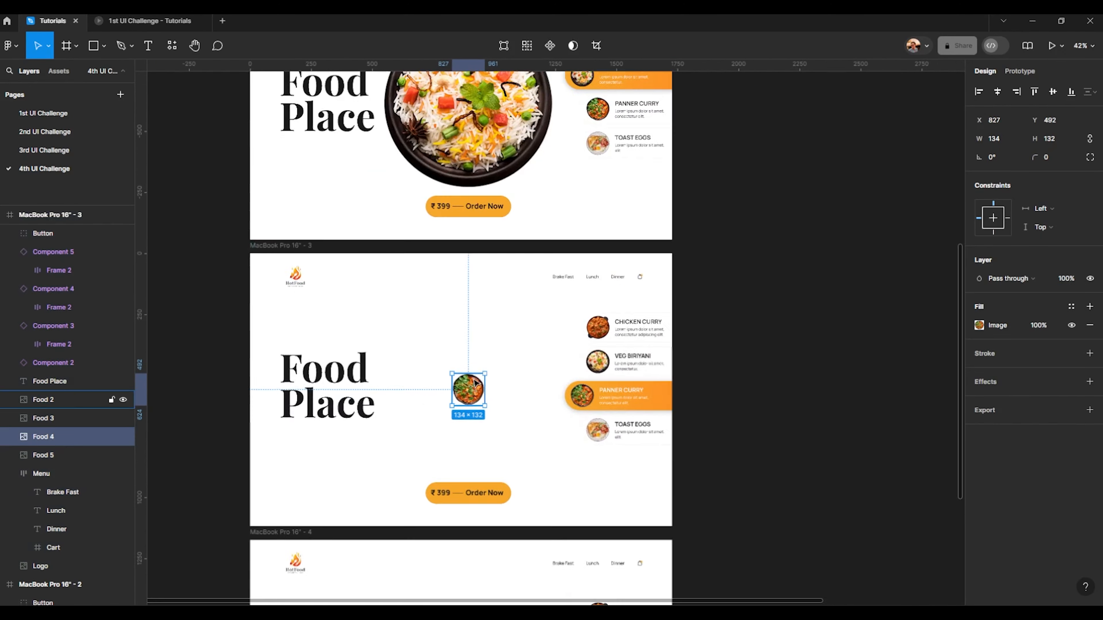
left_click_drag(491, 369, 606, 230)
scroll(586, 270, "up", 10)
scroll(605, 231, "down", 12)
- Select the Food 5 image in the fourth frame and set its opacity to 100%
scroll(485, 316, "down", 4)
left_click(336, 285)
scroll(335, 286, "up", 3)
left_click(1069, 280)
type("100")
key("Return")
scroll(506, 335, "up", 5)
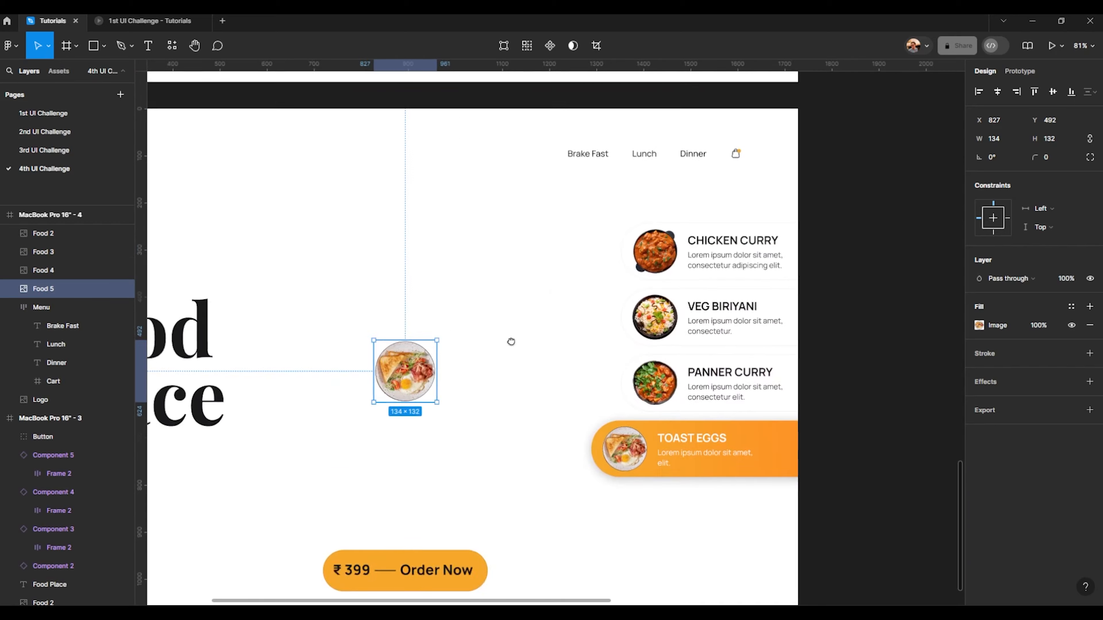
- Enlarge the fourth frame's Food 5 image about its centre to about 713 × 703 px
left_click_drag(439, 339, 585, 207)
scroll(587, 199, "up", 10)
left_click_drag(576, 127, 586, 120)
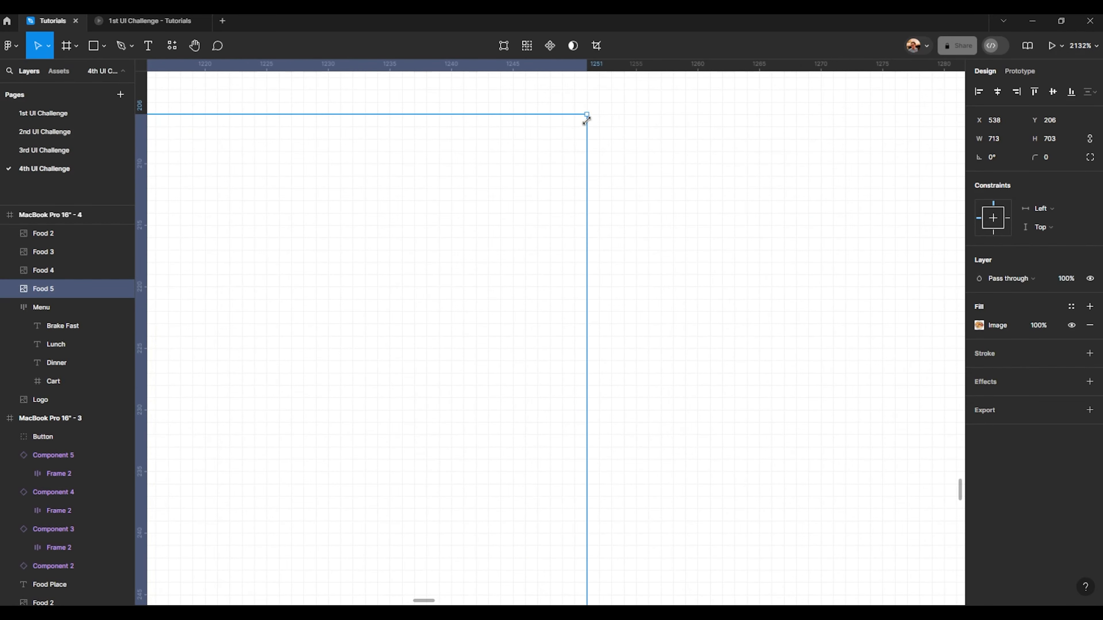
scroll(472, 253, "down", 15)
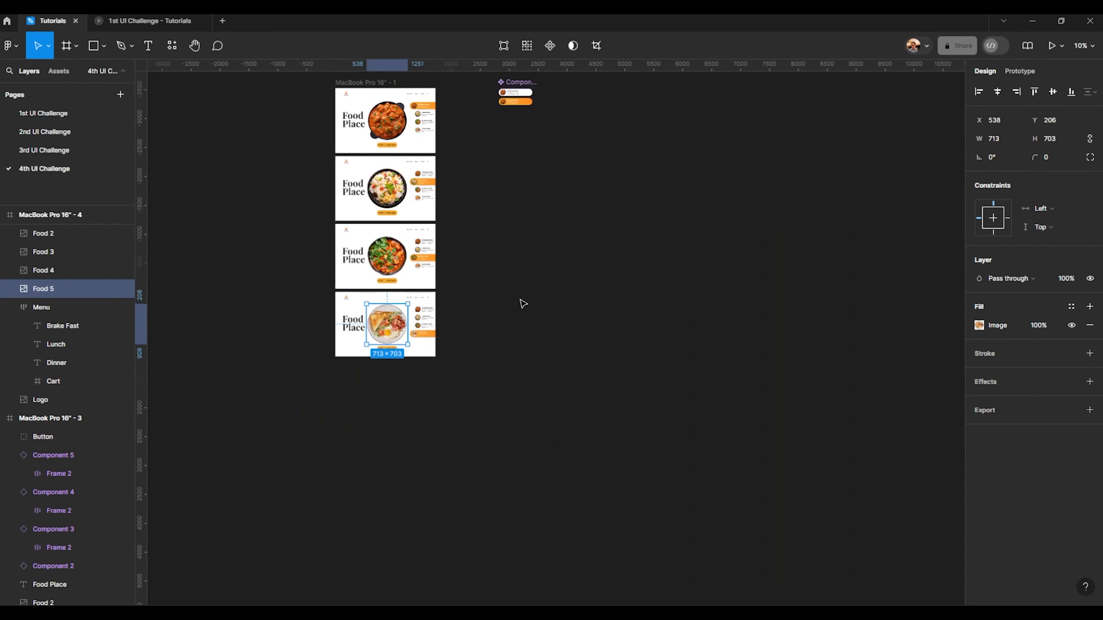
- Change the price on the fourth frame's Toast Eggs order button to ₹ 199
left_click(522, 305)
left_click_drag(391, 303, 383, 441)
scroll(384, 441, "up", 3)
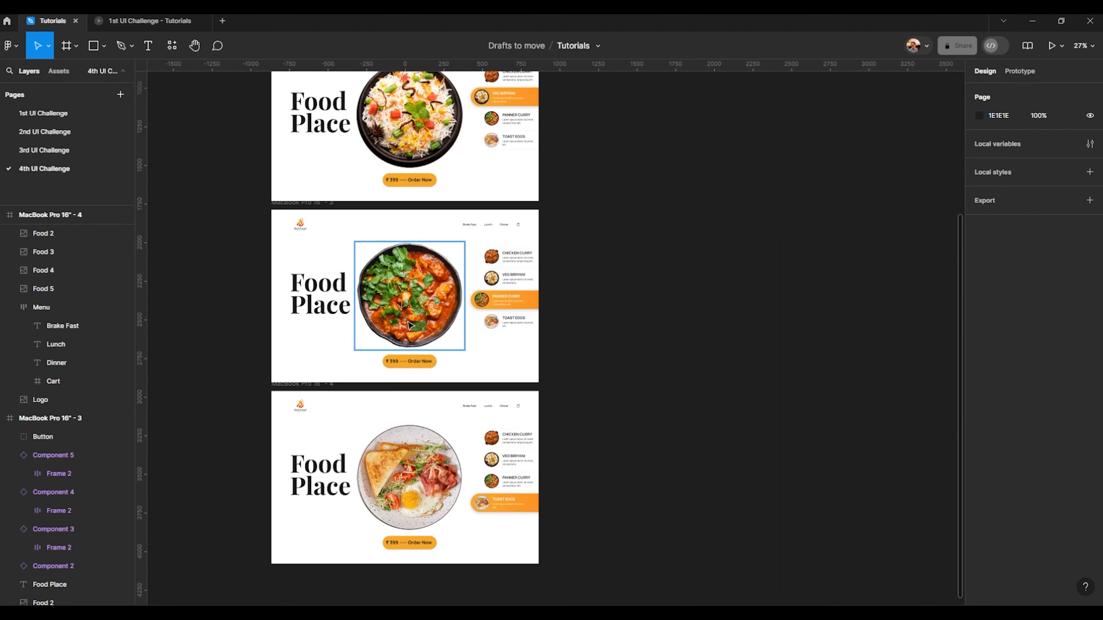
scroll(408, 331, "up", 8)
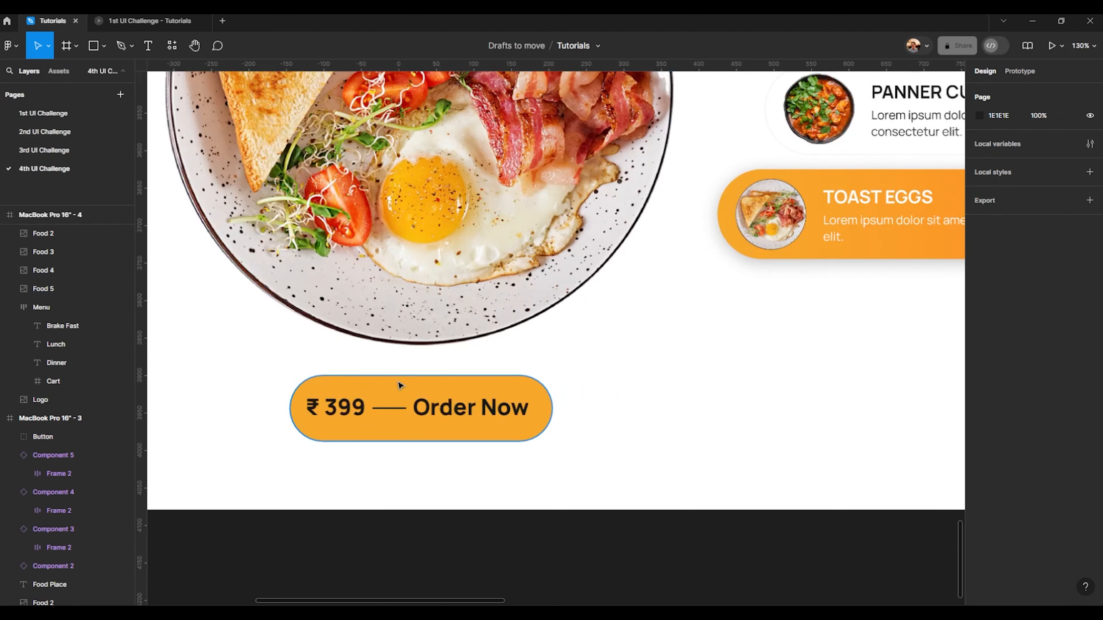
double_click(361, 425)
scroll(356, 425, "down", 3)
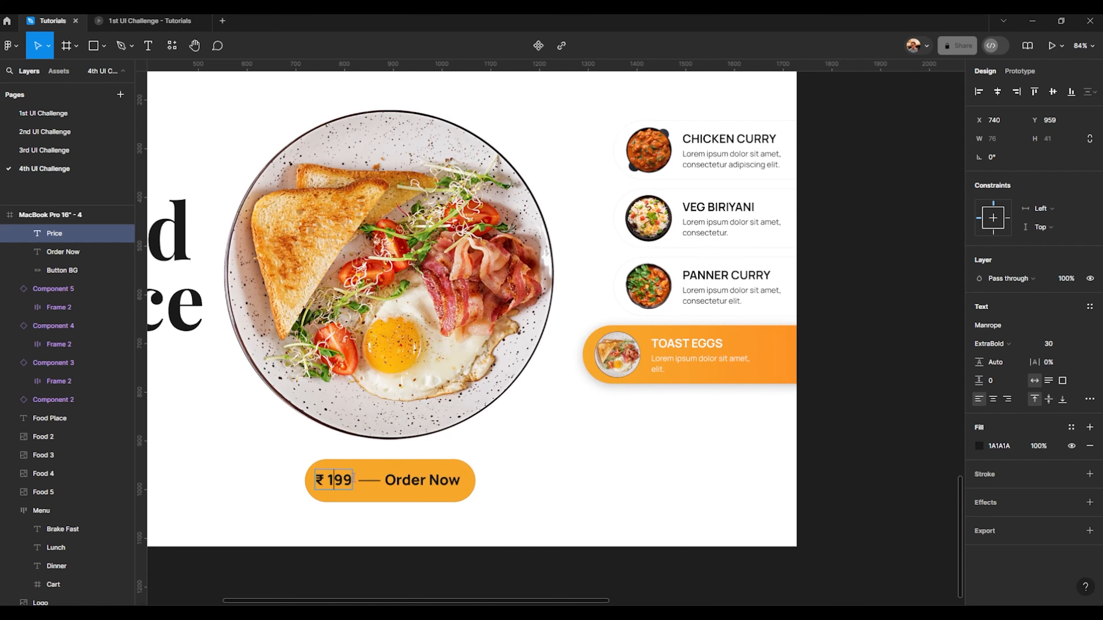
- Change the price on the third frame's Panner Curry order button to ₹ 259
scroll(353, 478, "down", 5)
scroll(333, 364, "up", 8)
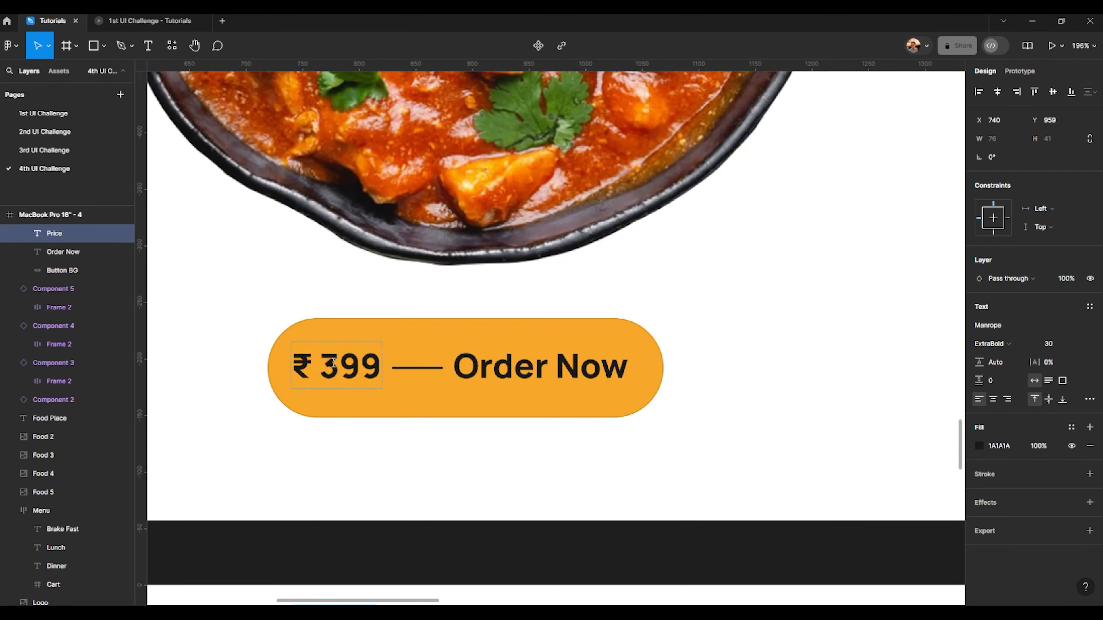
left_click_drag(333, 363, 347, 363)
scroll(348, 365, "down", 3)
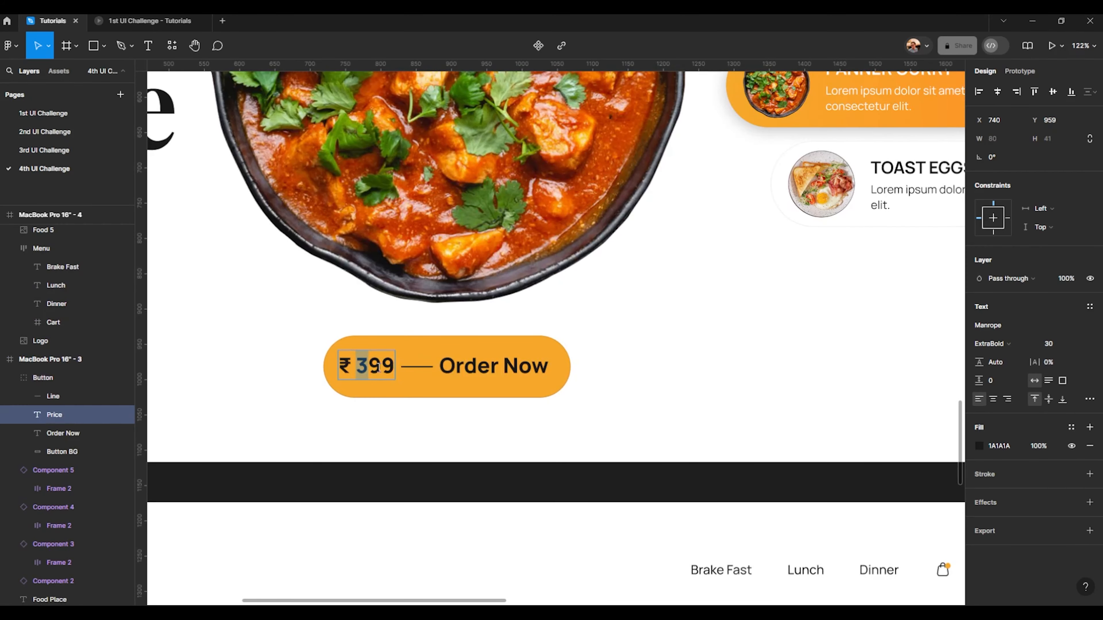
scroll(380, 368, "down", 5)
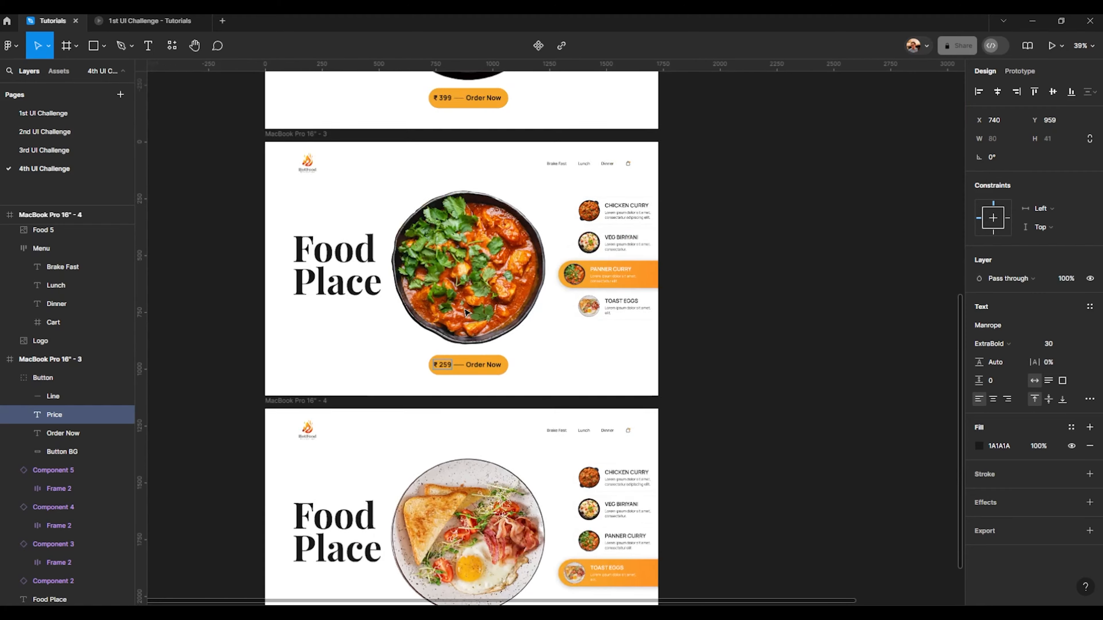
- Change the price on the second frame's Veg Biriyani order button to ₹ 599 and leave text editing
scroll(427, 506, "up", 5)
scroll(417, 491, "down", 2)
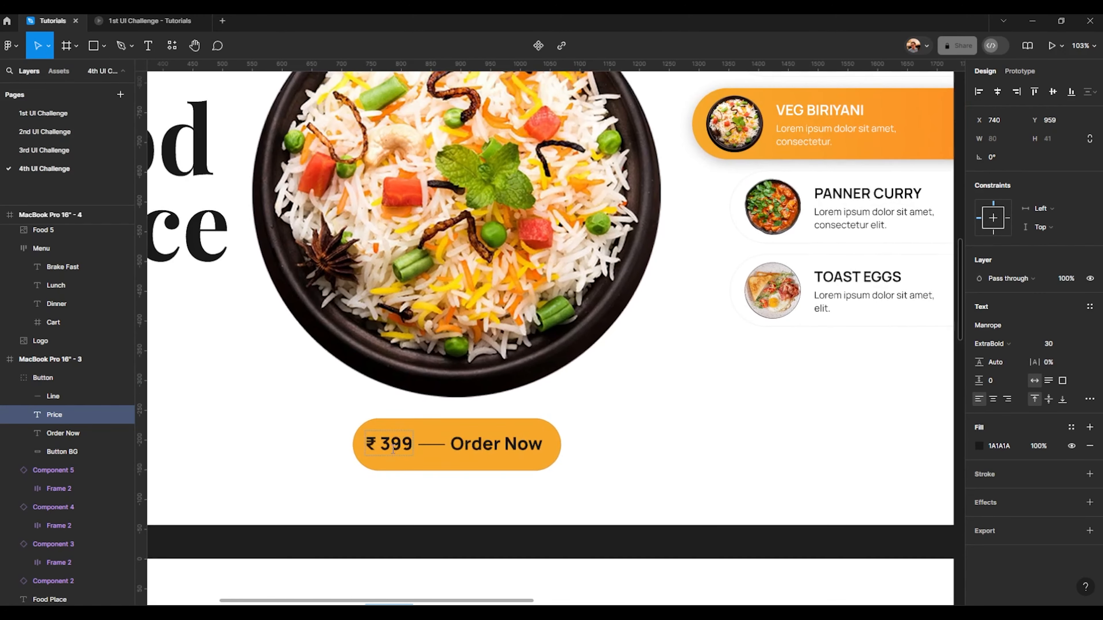
scroll(392, 451, "up", 4)
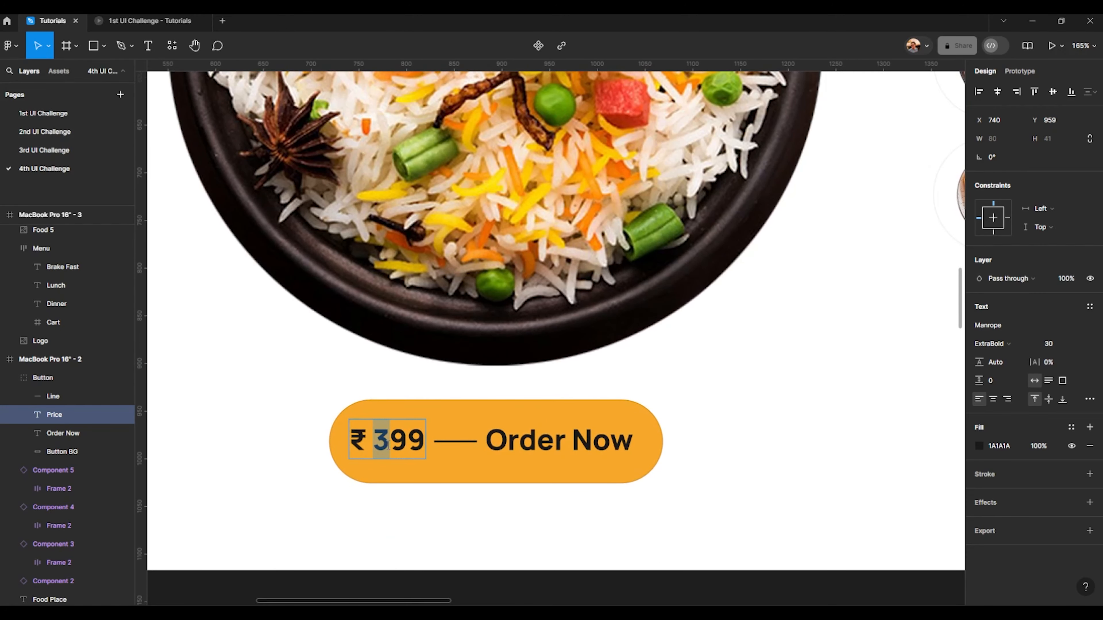
scroll(390, 446, "down", 8)
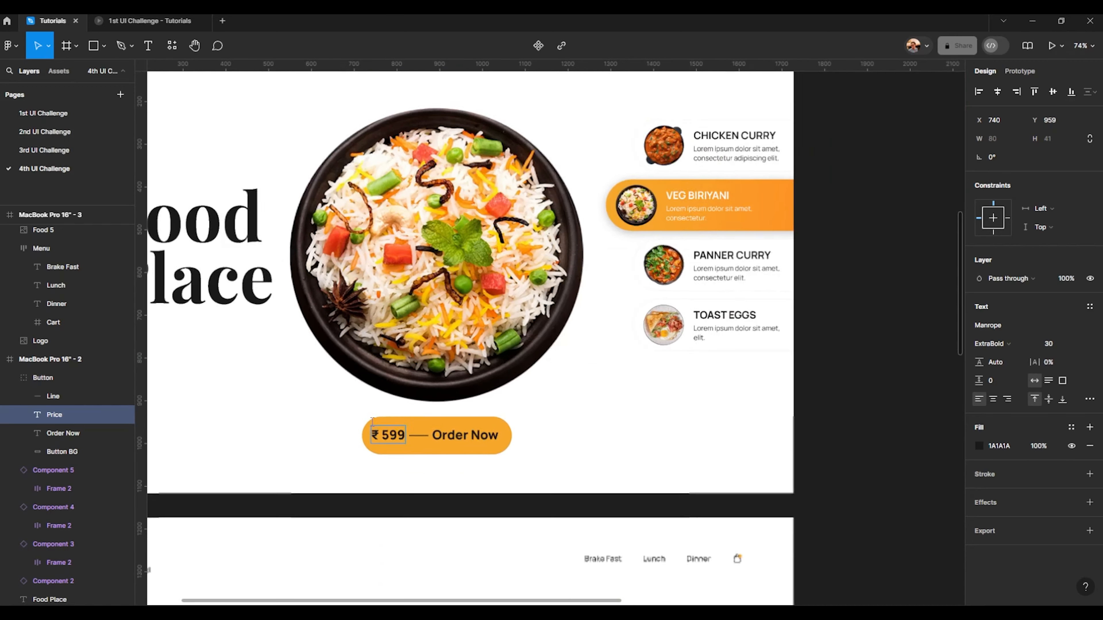
key("Escape")
key("Escape")
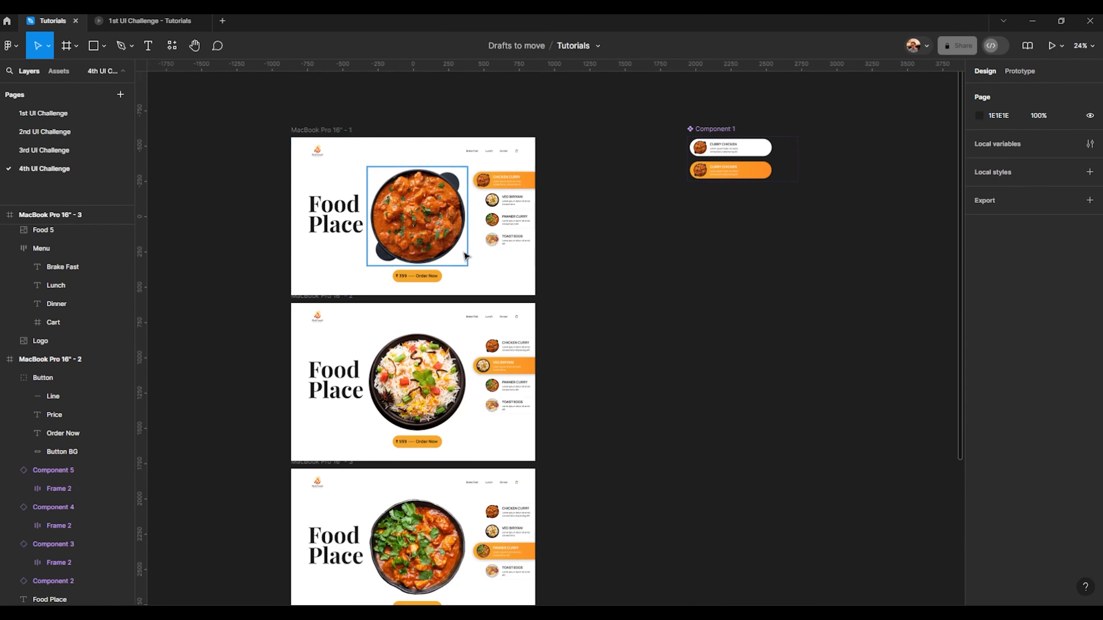
- Review the four landing page frames, comparing their dish images, active cards and prices
scroll(553, 301, "down", 2)
scroll(390, 387, "up", 4)
scroll(427, 317, "down", 5)
scroll(426, 316, "up", 3)
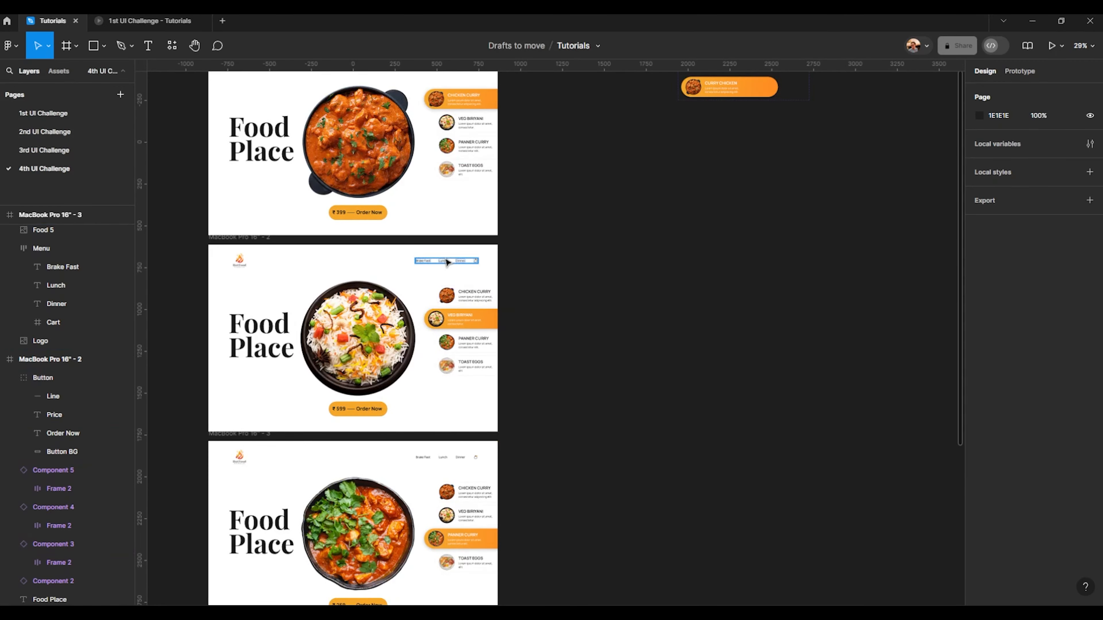
scroll(430, 288, "down", 4)
left_click_drag(443, 392, 388, 360)
scroll(356, 421, "up", 2)
left_click_drag(364, 477, 383, 393)
scroll(363, 336, "up", 2)
scroll(363, 336, "up", 1)
scroll(377, 299, "down", 4)
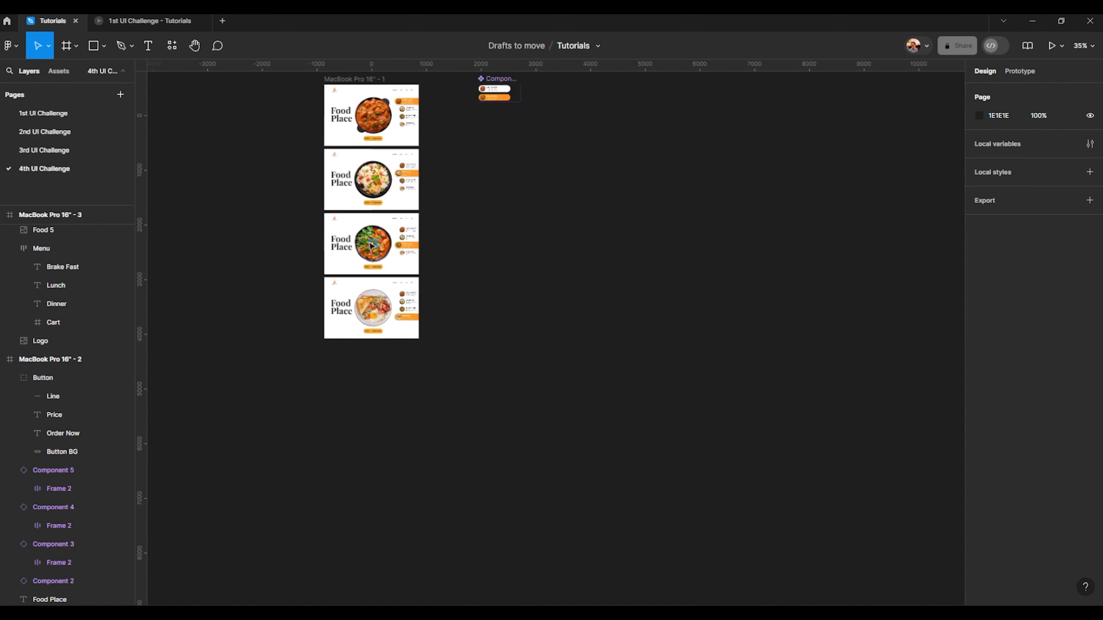
left_click_drag(497, 212, 453, 335)
scroll(322, 191, "up", 2)
scroll(313, 196, "up", 1)
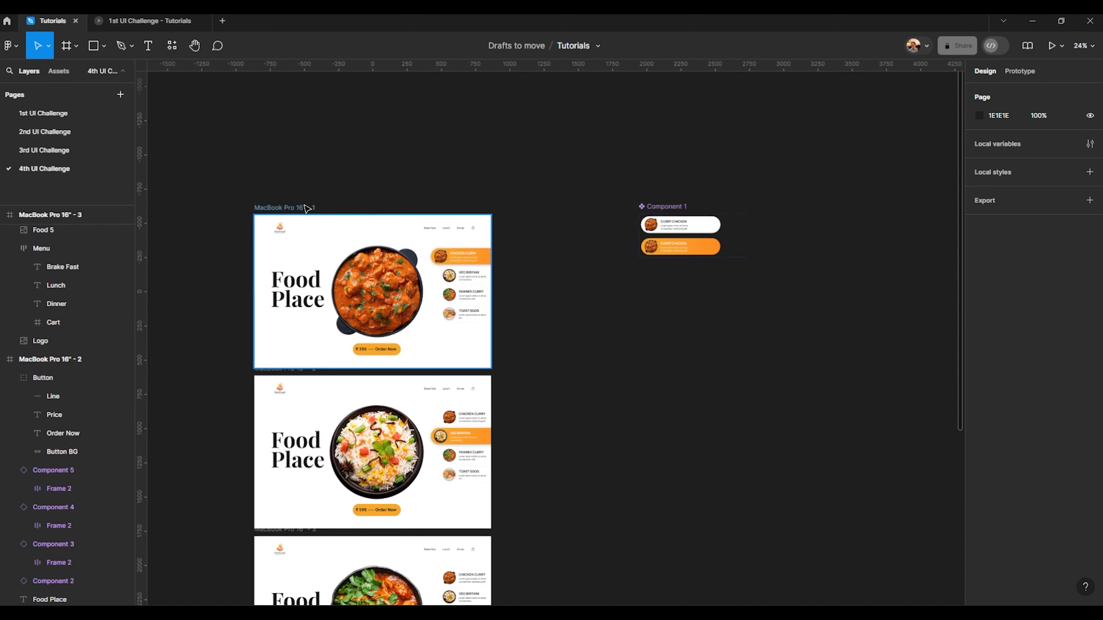
- Link the first frame's Veg Biriyani card to MacBook Pro 16" - 2 on click with Smart animate, Ease out, 300 ms
left_click(314, 198)
scroll(356, 296, "up", 3)
scroll(374, 325, "up", 1)
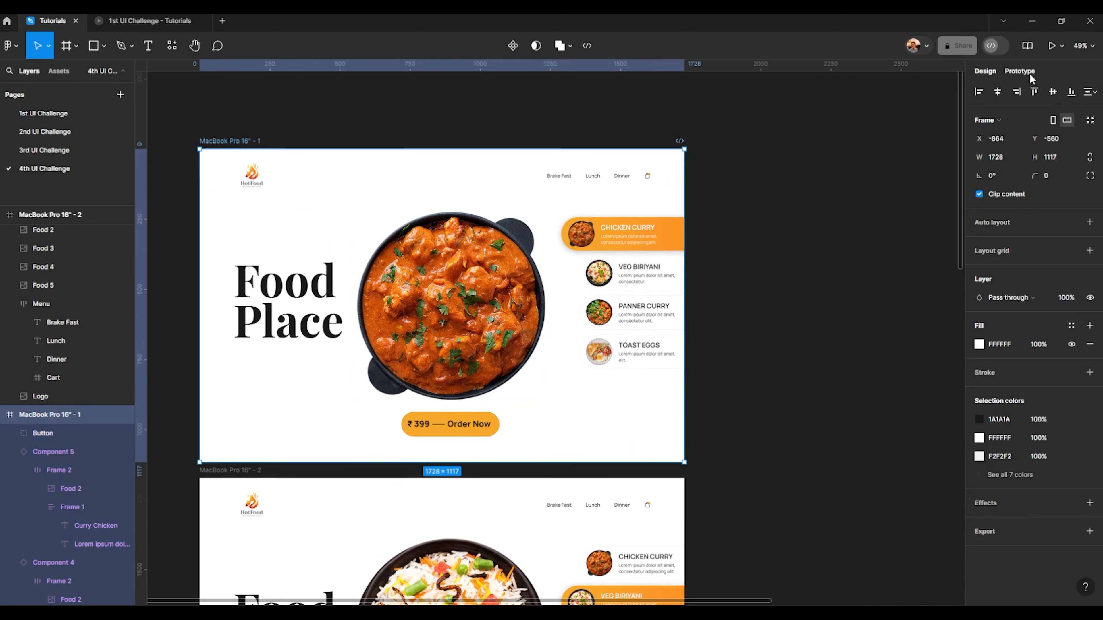
left_click(1019, 71)
scroll(590, 210, "down", 2)
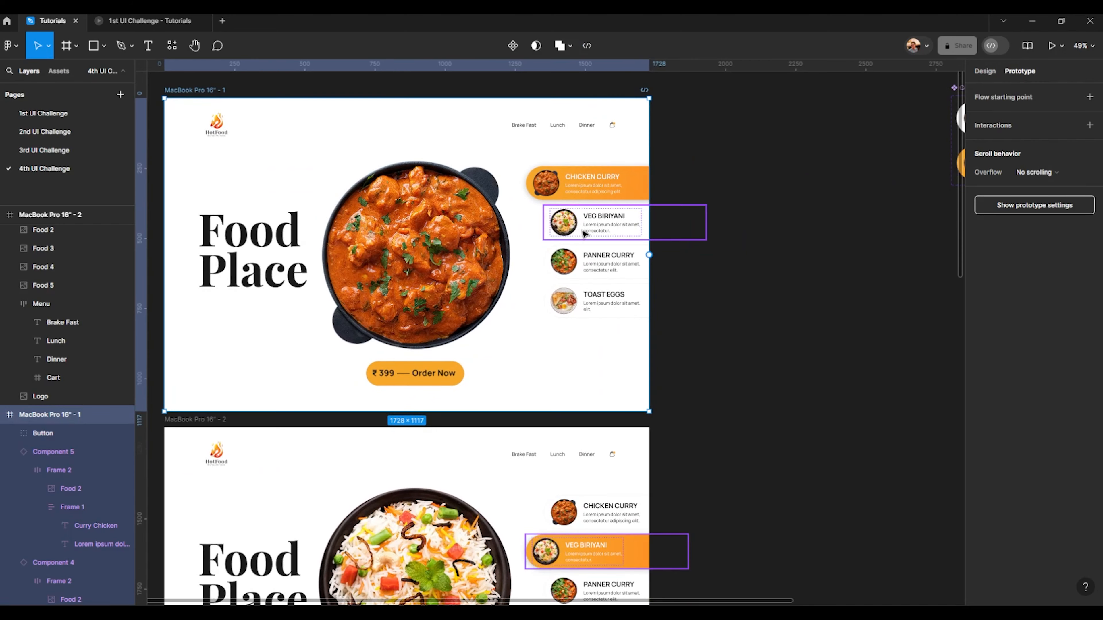
left_click(591, 210)
scroll(590, 210, "down", 4)
scroll(670, 269, "up", 1)
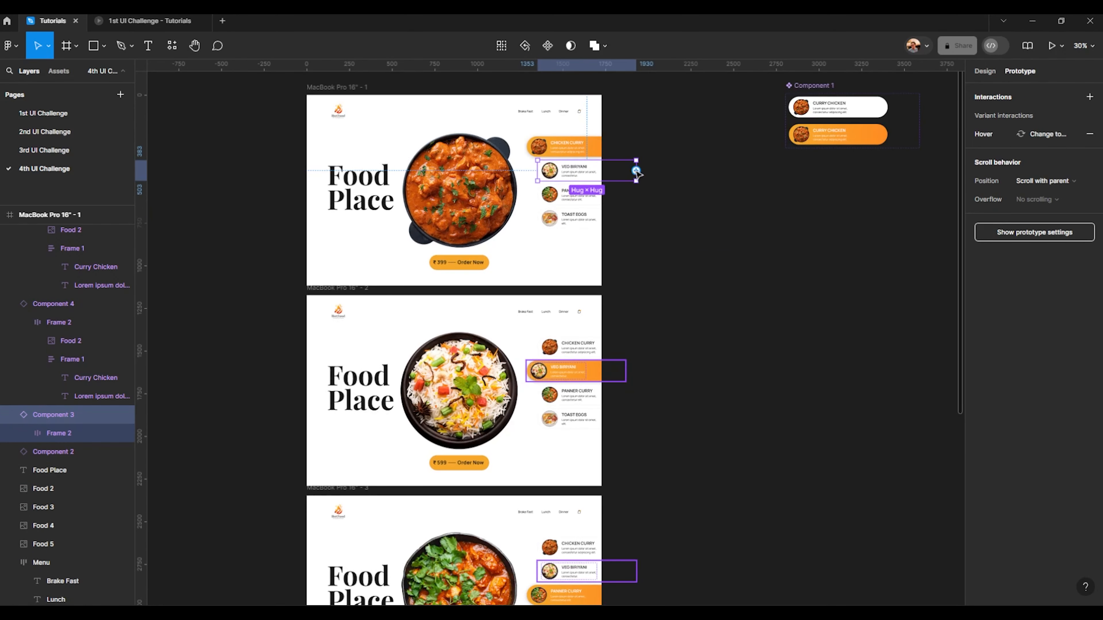
left_click_drag(636, 171, 478, 309)
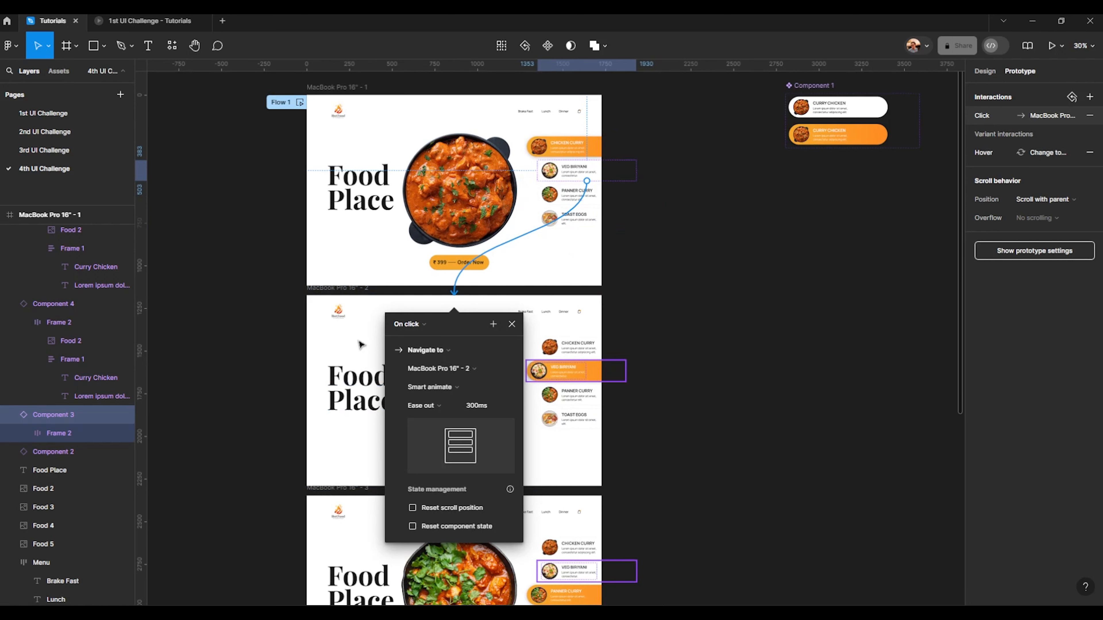
- Link the first frame's Panner Curry card to MacBook Pro 16" - 3 and its Toast Eggs card to MacBook Pro 16" - 4, on click
left_click(608, 205)
key("shift+1")
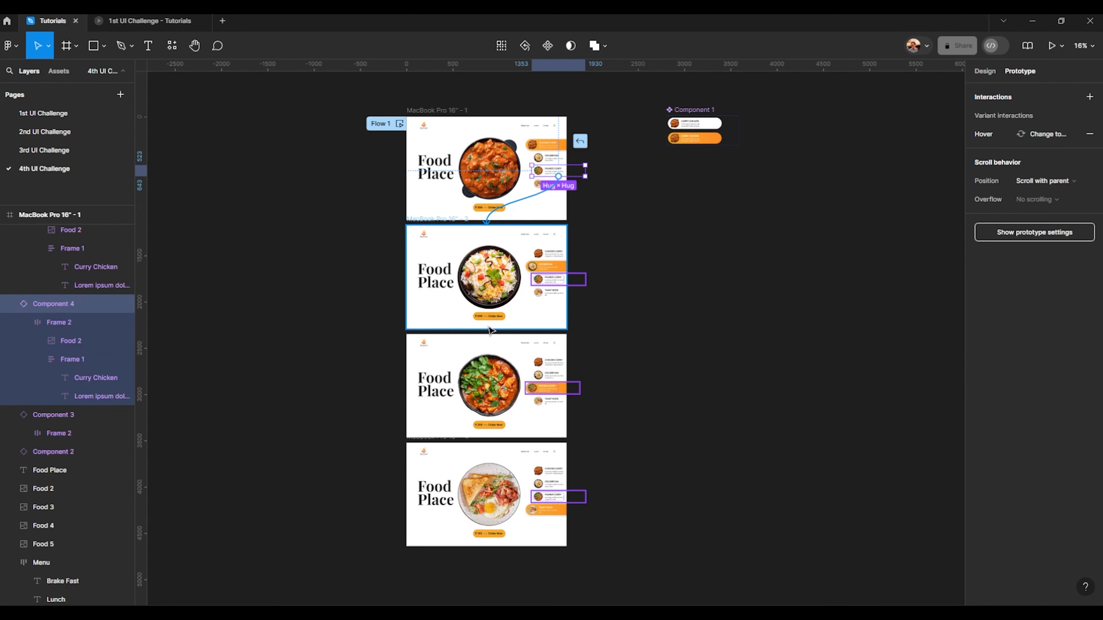
left_click_drag(485, 357, 487, 361)
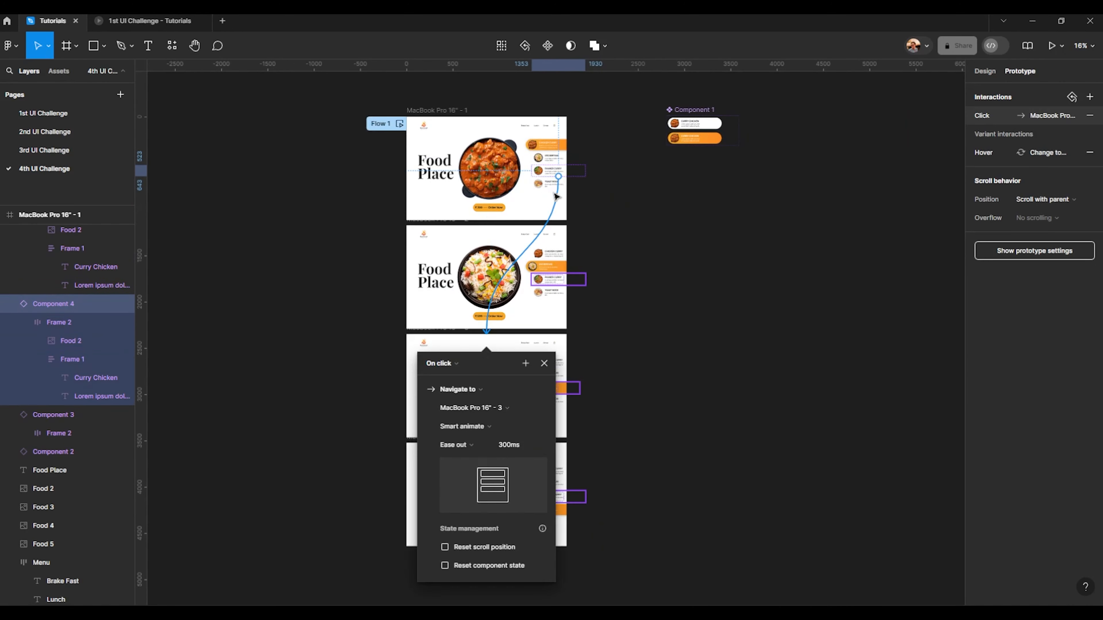
left_click(544, 187)
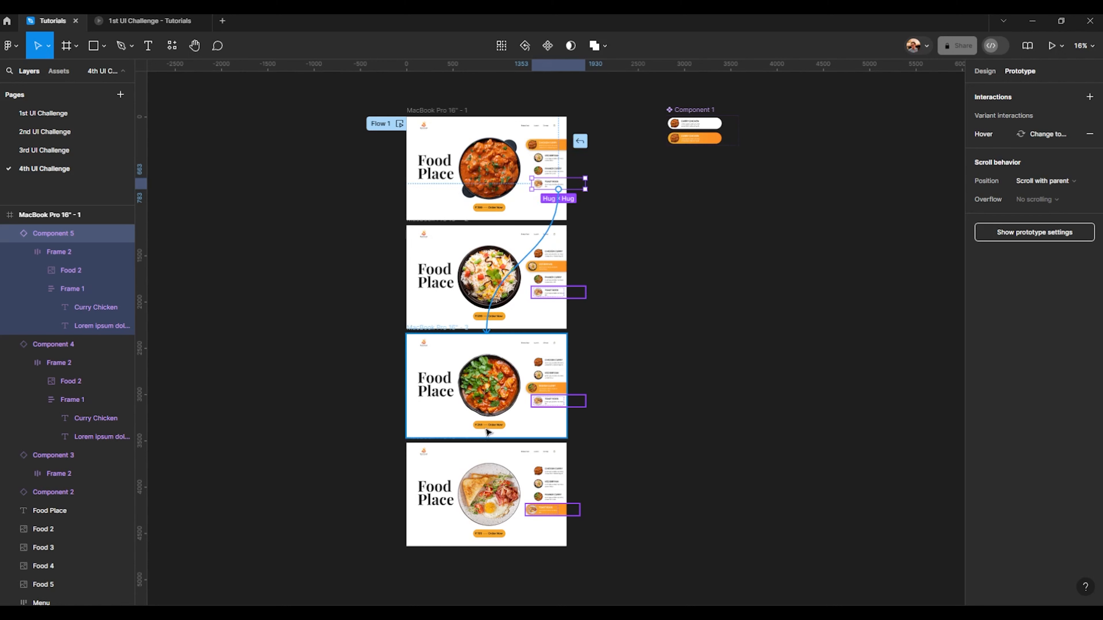
left_click_drag(487, 432, 474, 456)
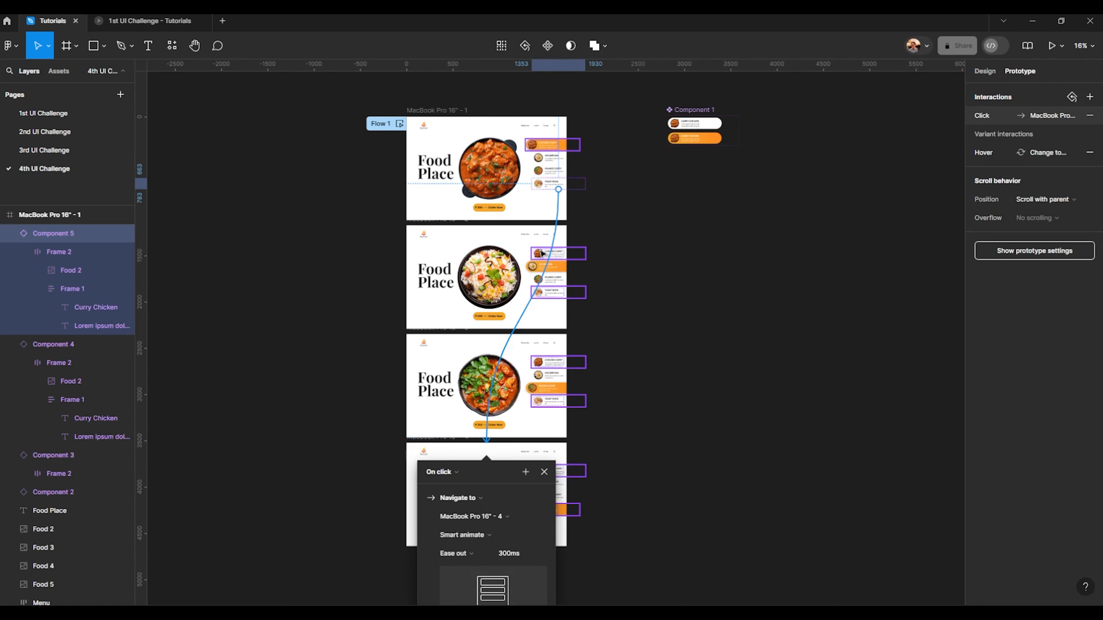
- Link the second frame's Chicken Curry, Panner Curry and Toast Eggs cards to the first, third and fourth frames on click
left_click(560, 253)
left_click_drag(560, 197, 518, 219)
left_click(560, 281)
left_click_drag(585, 280, 512, 465)
left_click(560, 293)
- Link the third frame's Chicken Curry, Veg Biriyani and Toast Eggs cards to the first, second and fourth frames on click
left_click(560, 363)
left_click_drag(585, 362, 525, 303)
left_click(559, 375)
left_click(559, 402)
left_click_drag(585, 401, 495, 465)
- Link the fourth frame's Chicken Curry, Veg Biriyani and Panner Curry cards to the first, second and third frames on click
left_click(559, 471)
left_click(559, 483)
left_click_drag(585, 470, 508, 304)
left_click(559, 497)
left_click_drag(585, 497, 501, 386)
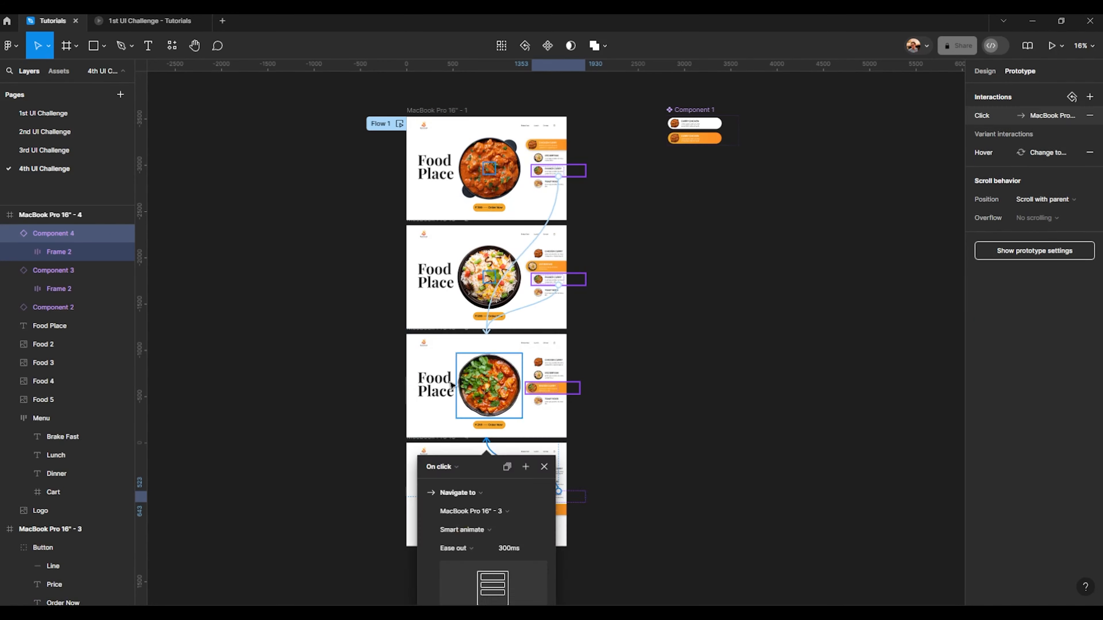
- Check the prototype links of the dish cards across all four frames
left_click(621, 348)
left_click_drag(520, 281, 441, 310)
left_click(357, 139)
scroll(503, 492, "up", 5)
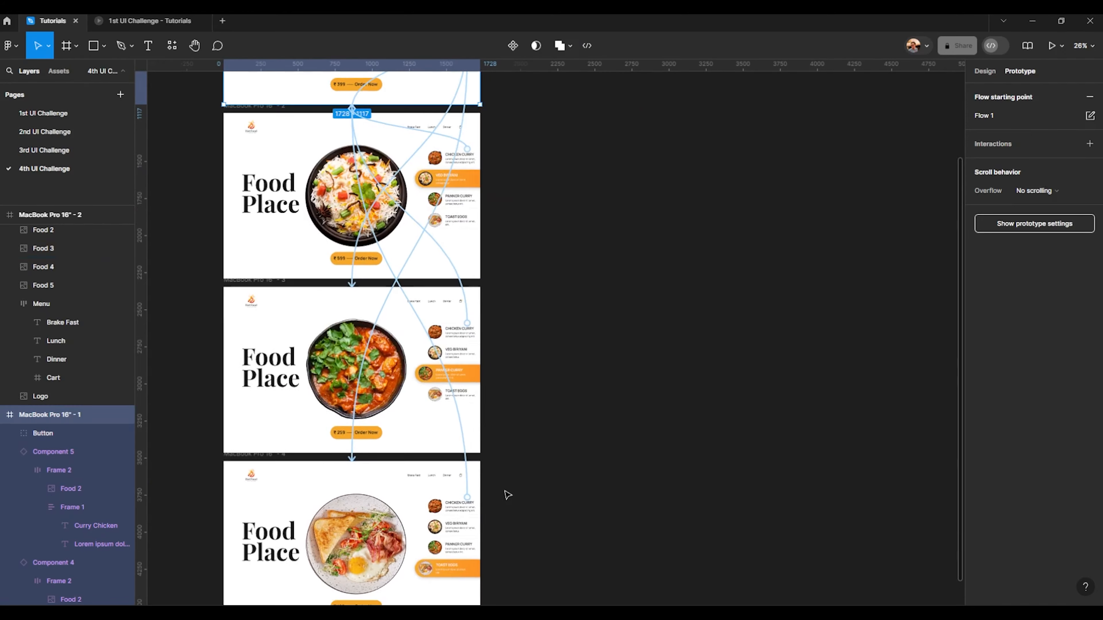
left_click_drag(466, 568, 463, 590)
left_click(481, 386)
scroll(501, 379, "down", 5)
scroll(537, 334, "up", 5)
left_click(463, 364)
left_click(463, 346)
scroll(464, 347, "down", 5)
scroll(505, 271, "up", 5)
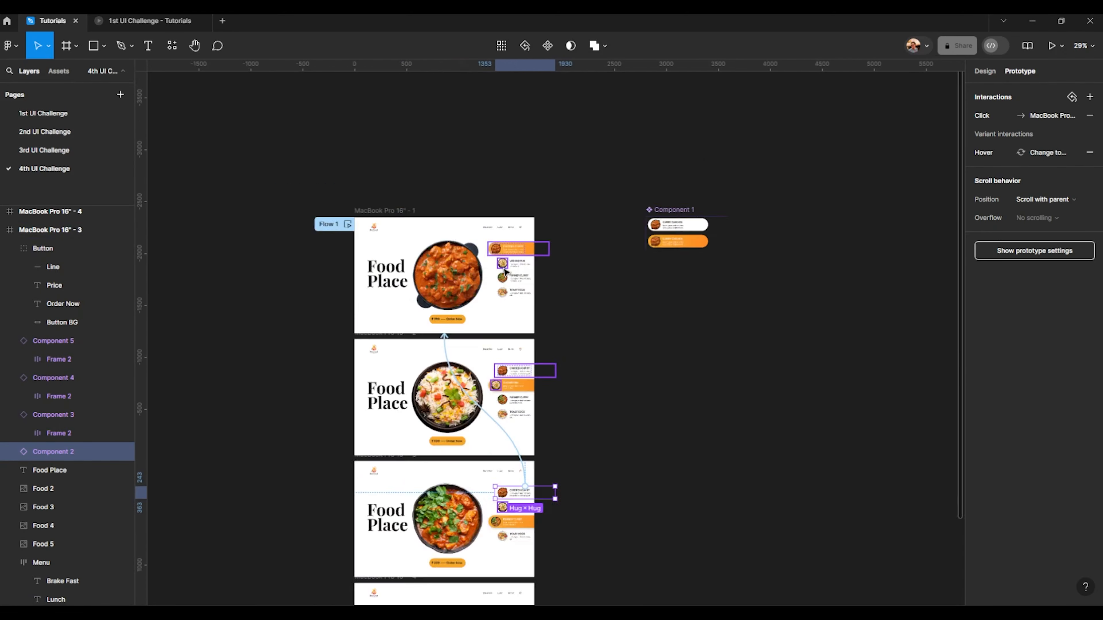
left_click(607, 208)
scroll(608, 209, "down", 5)
scroll(428, 313, "up", 5)
scroll(429, 313, "down", 6)
scroll(386, 203, "up", 3)
scroll(387, 203, "up", 2)
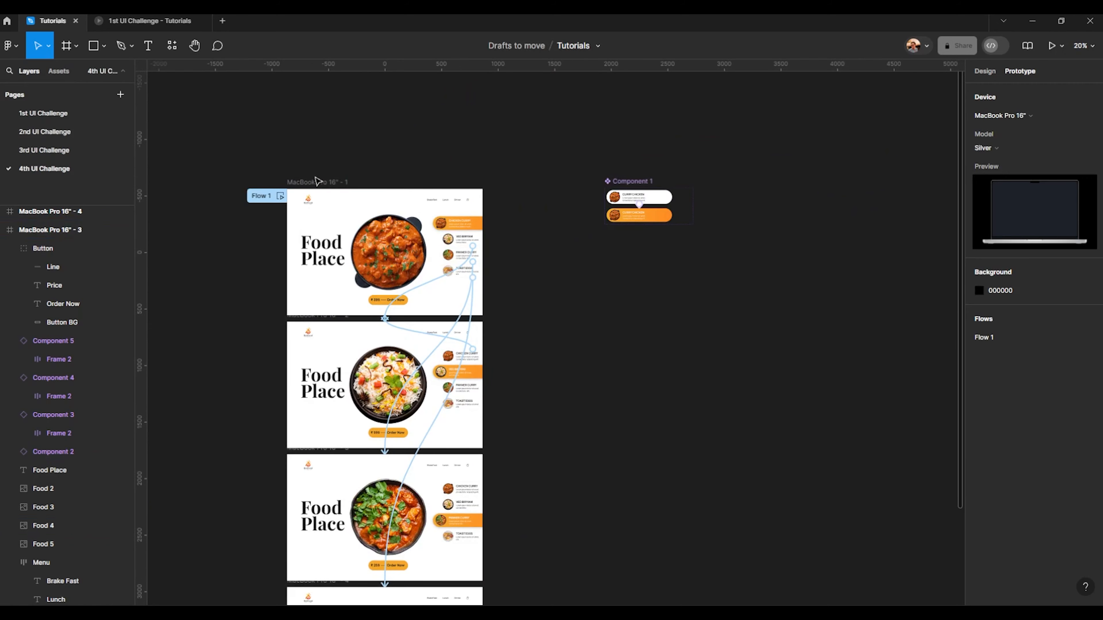
- Add an After delay interaction from the first frame to MacBook Pro 16" - 2 with Smart animate
left_click(326, 190)
scroll(338, 179, "up", 2)
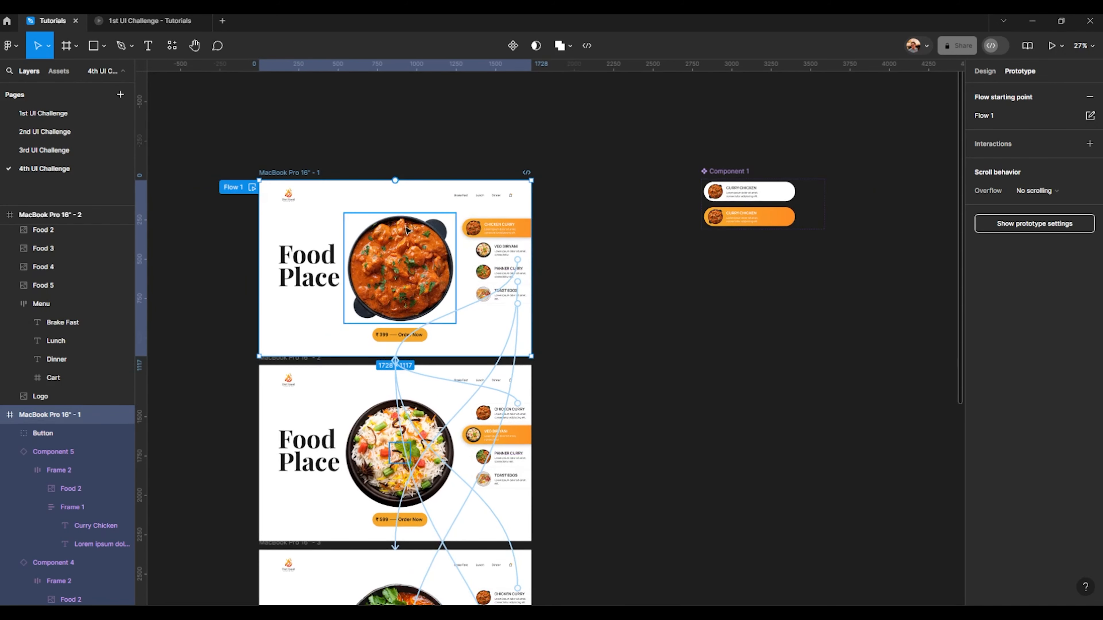
left_click_drag(531, 268, 352, 413)
left_click(356, 394)
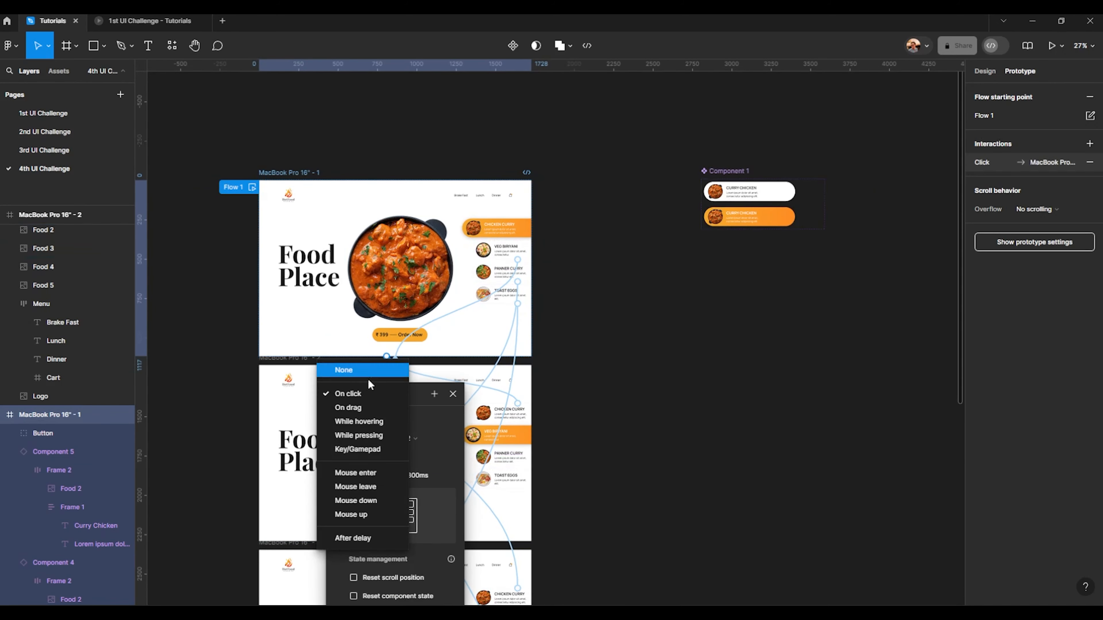
left_click(358, 539)
scroll(357, 408, "down", 1)
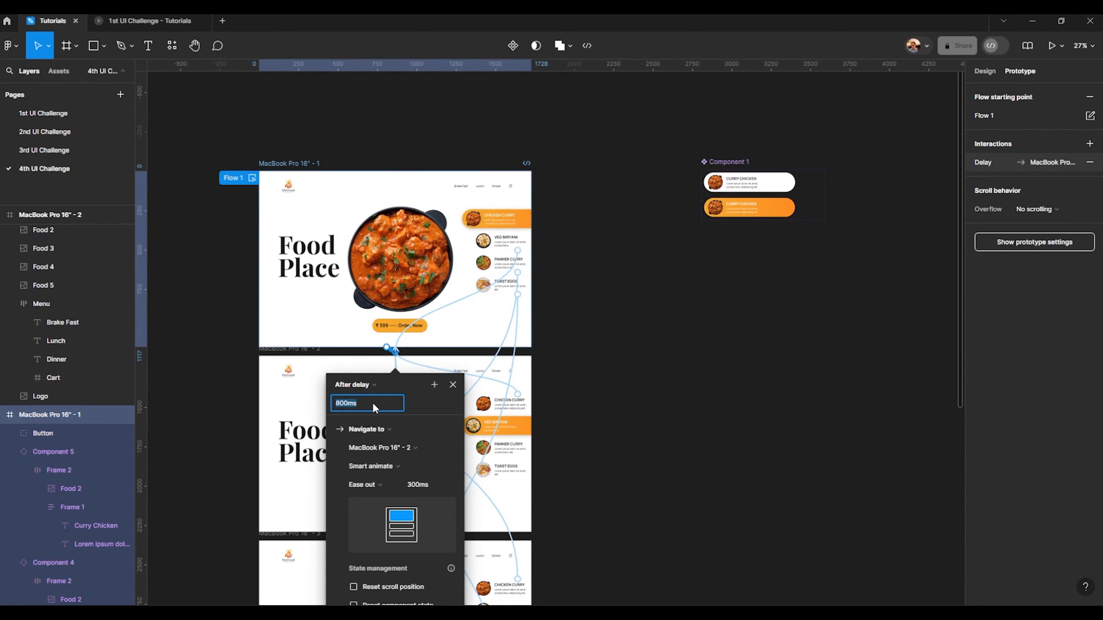
left_click(570, 320)
- Add After delay links from the second frame to the third, the third to the fourth, and the fourth back to the first
left_click_drag(560, 260, 501, 126)
left_click(234, 215)
left_click_drag(472, 309, 298, 423)
left_click(295, 435)
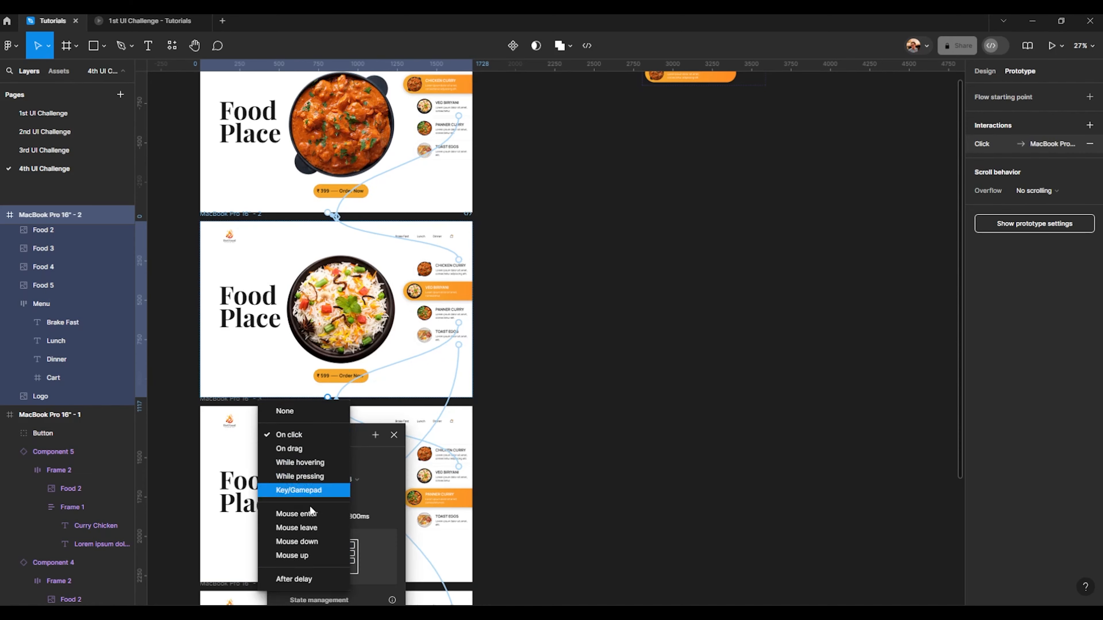
left_click(303, 580)
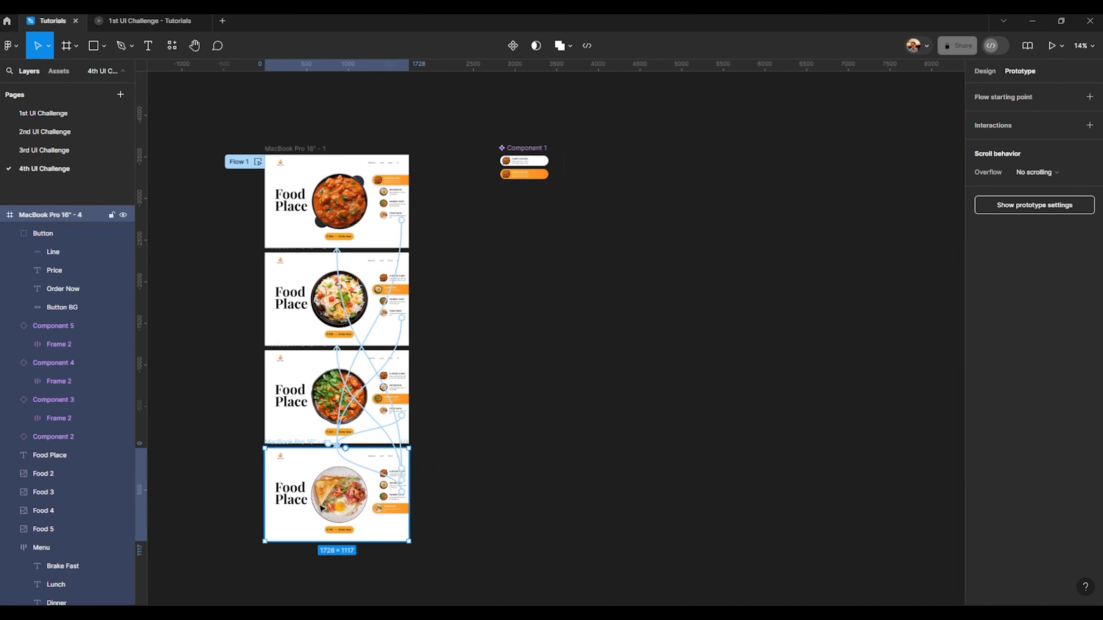
left_click(313, 280)
left_click(423, 258)
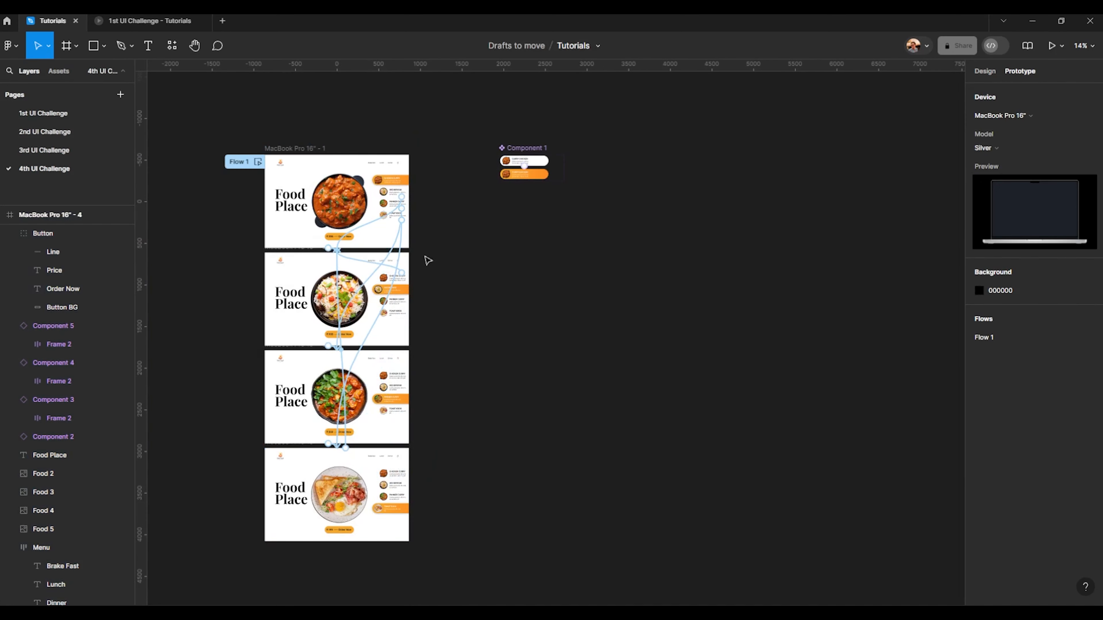
- Preview the prototype starting from the first frame to check the automatic transitions
scroll(328, 221, "up", 3)
left_click(309, 226)
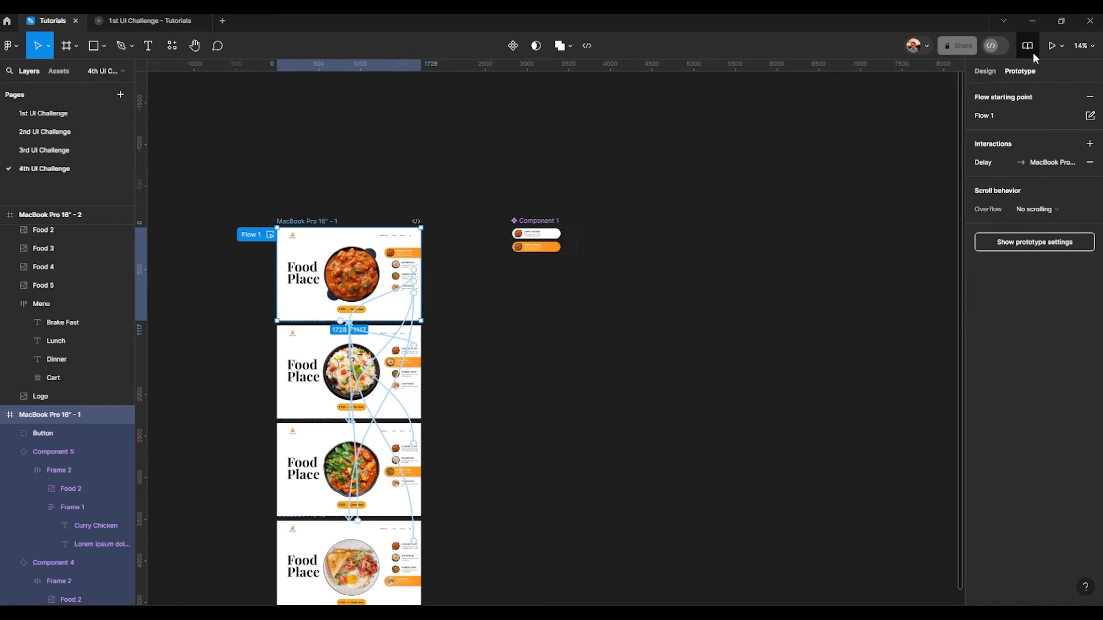
left_click(1048, 47)
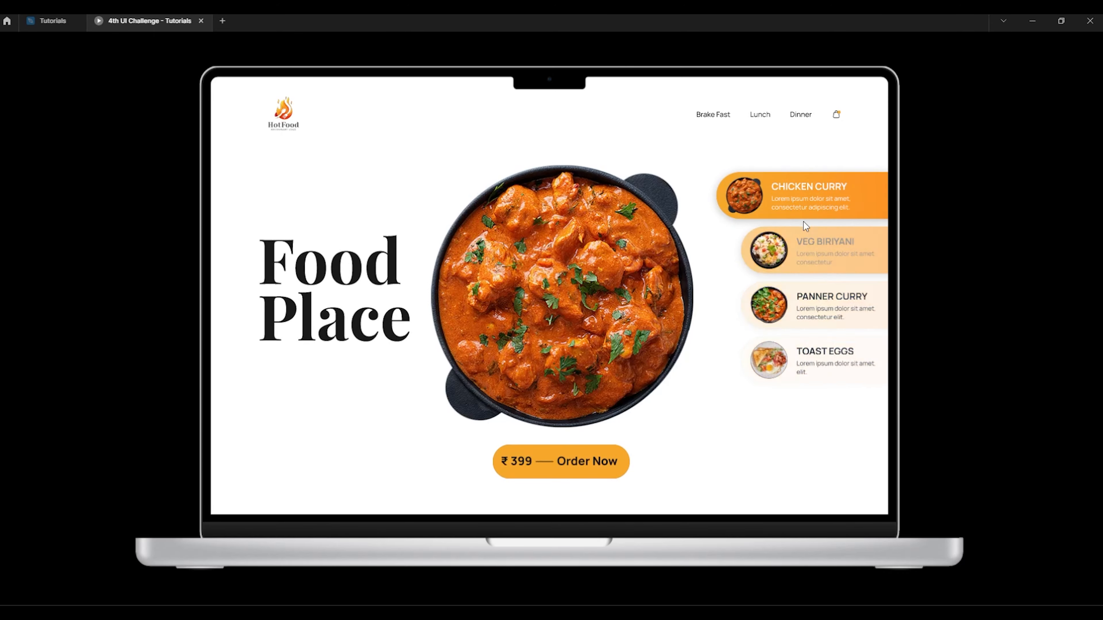
- Return to the design file and set the first frame's After delay transition to 3000 ms
left_click(48, 21)
scroll(452, 226, "down", 3)
scroll(381, 317, "up", 9)
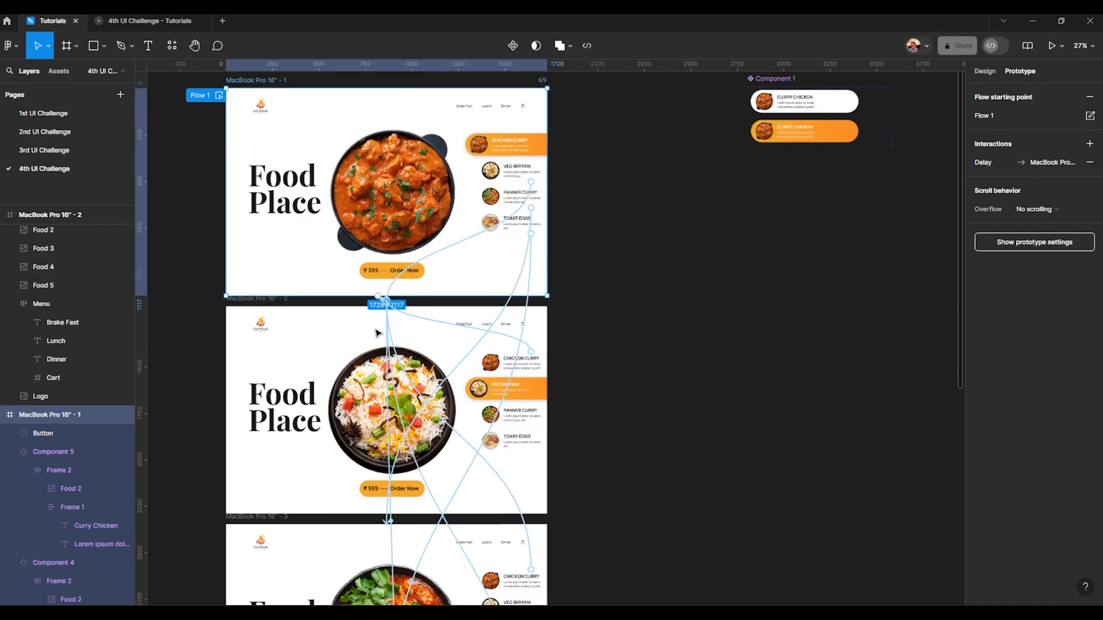
scroll(382, 289, "up", 5)
left_click(422, 265)
scroll(404, 268, "down", 4)
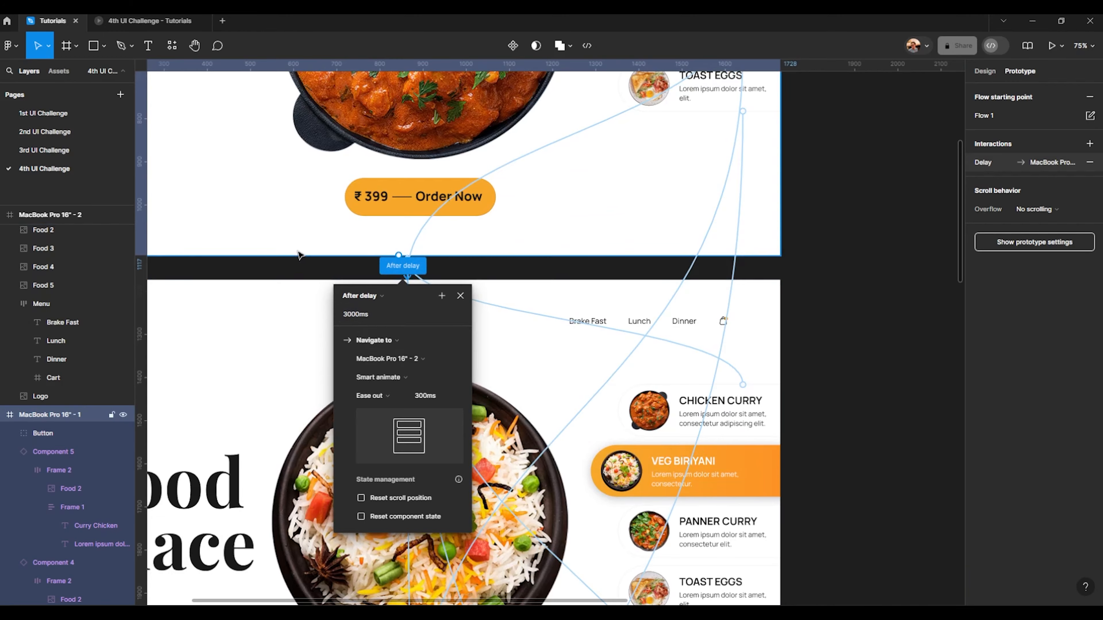
scroll(300, 253, "down", 3)
- Set the delay of the second frame's After delay transition to MacBook Pro 16" - 3 to 3000 ms
left_click(758, 301)
scroll(695, 319, "down", 3)
scroll(478, 343, "down", 3)
scroll(429, 414, "up", 5)
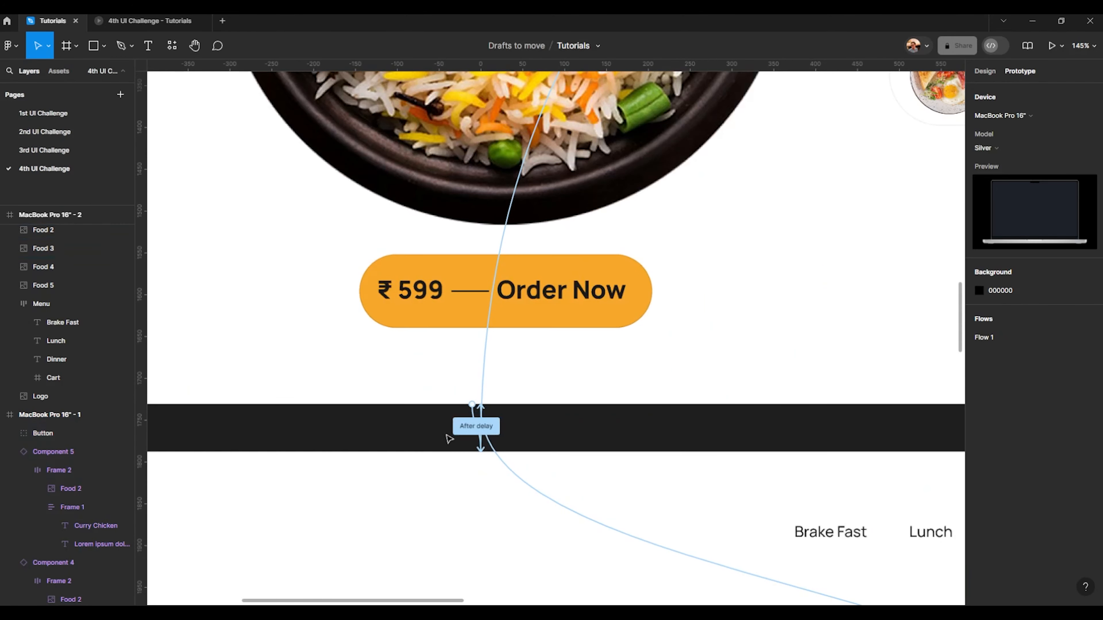
left_click(476, 426)
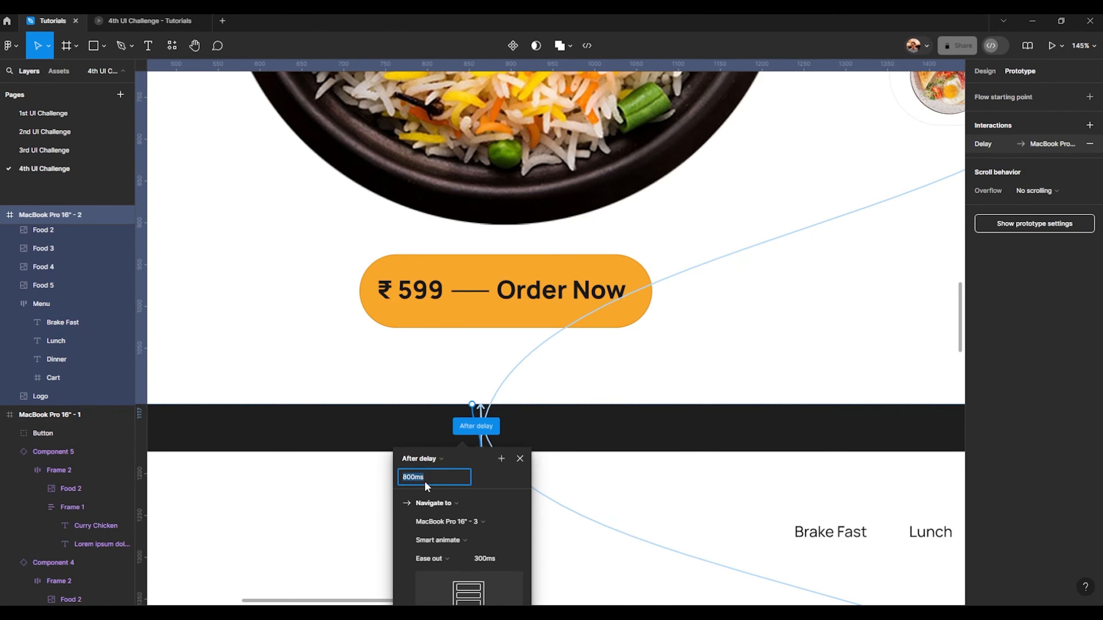
key("Return")
- Adjust the After delay times of the third and fourth frames' transitions to match the first two frames' delay
scroll(425, 480, "down", 10)
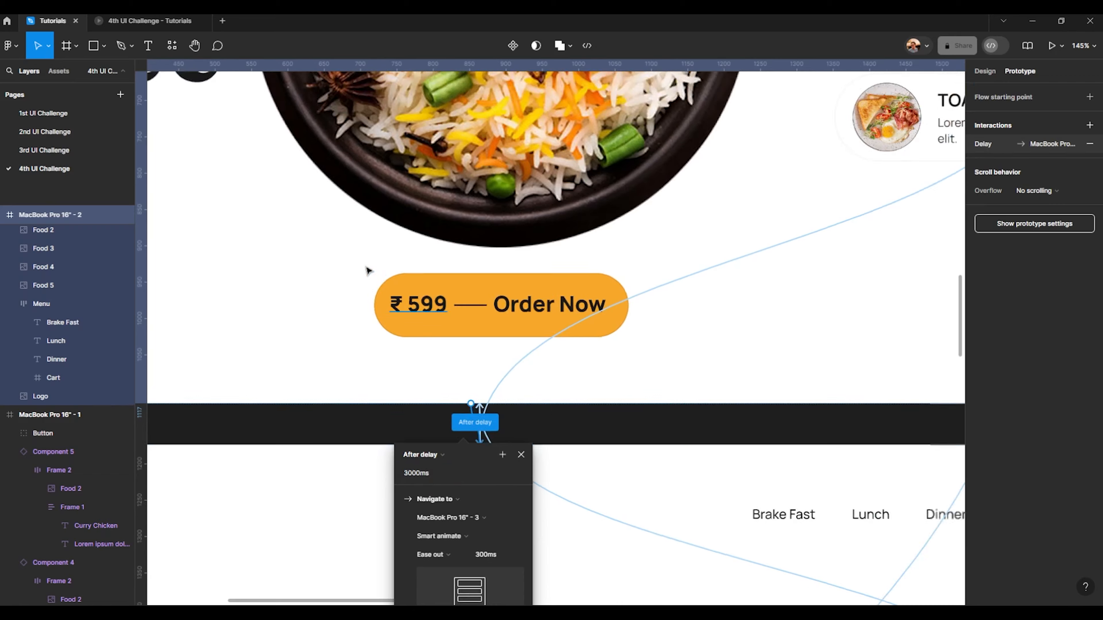
left_click(471, 249)
type("300")
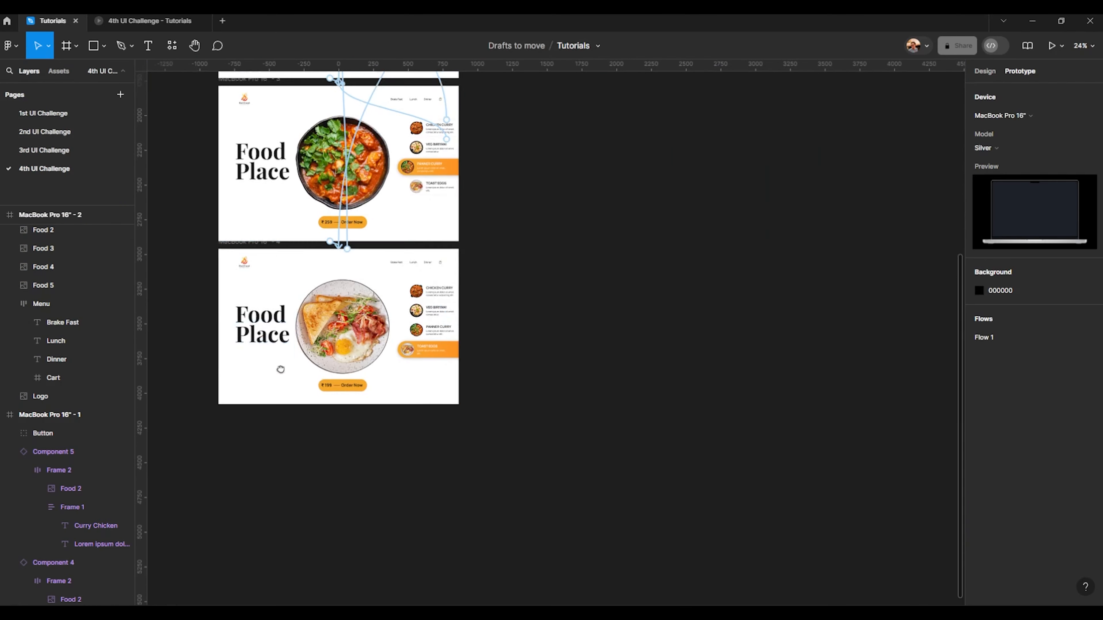
left_click(999, 143)
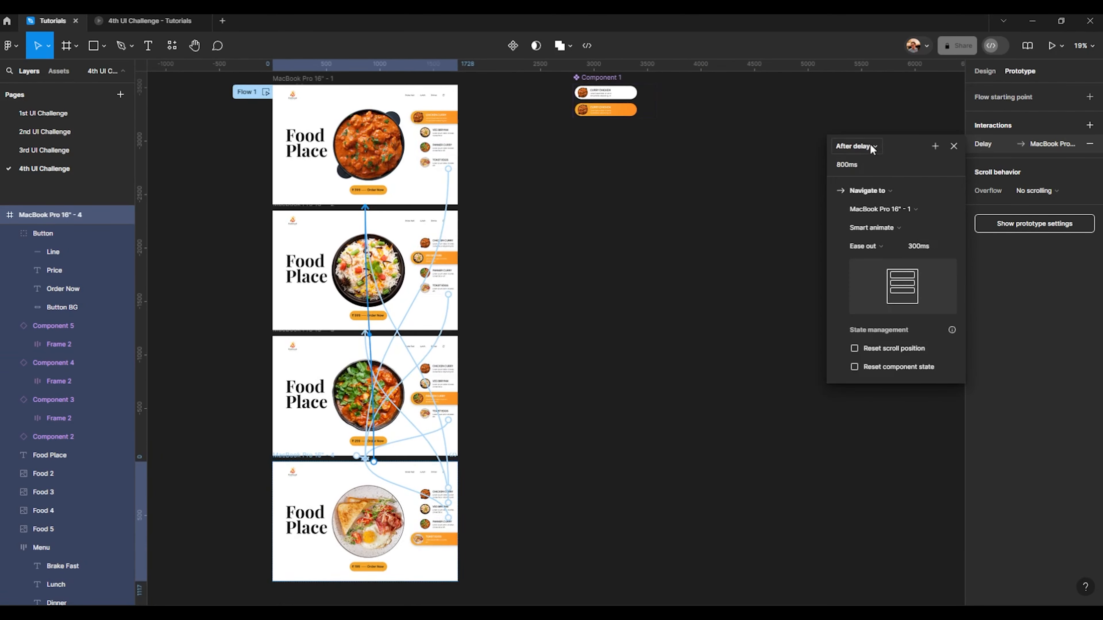
left_click(495, 262)
scroll(461, 193, "up", 1)
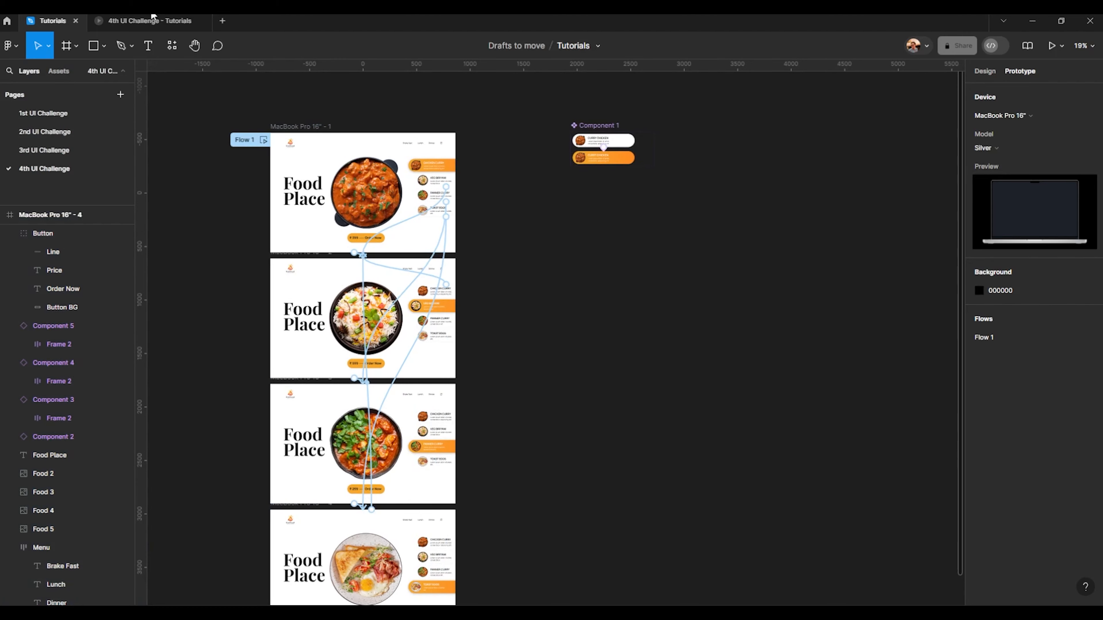
- Watch the prototype preview cycle through the four dishes, and return to the design file
left_click(151, 19)
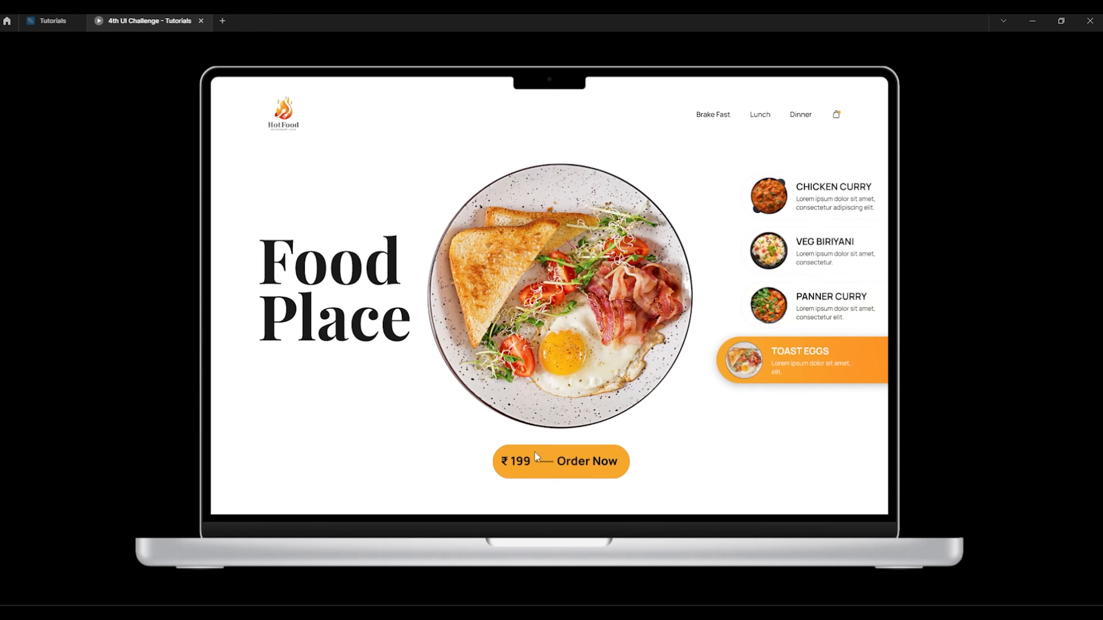
left_click(42, 20)
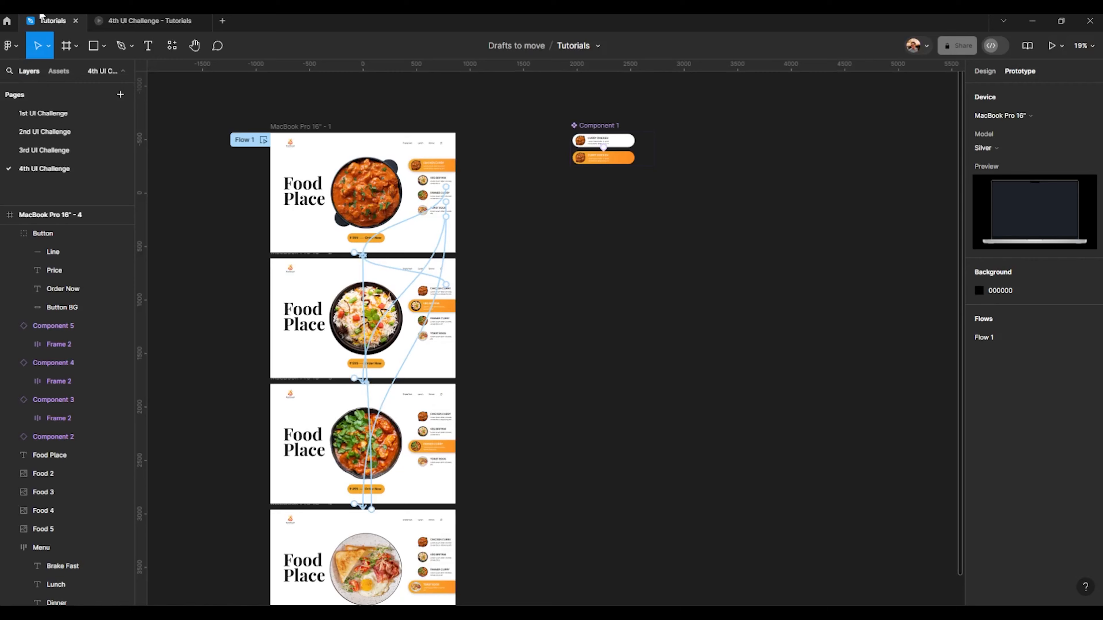
- Rotate the chicken curry dish image in the first frame to -90°
scroll(322, 214, "down", 3)
scroll(337, 232, "up", 5)
left_click(337, 321)
scroll(338, 320, "down", 2)
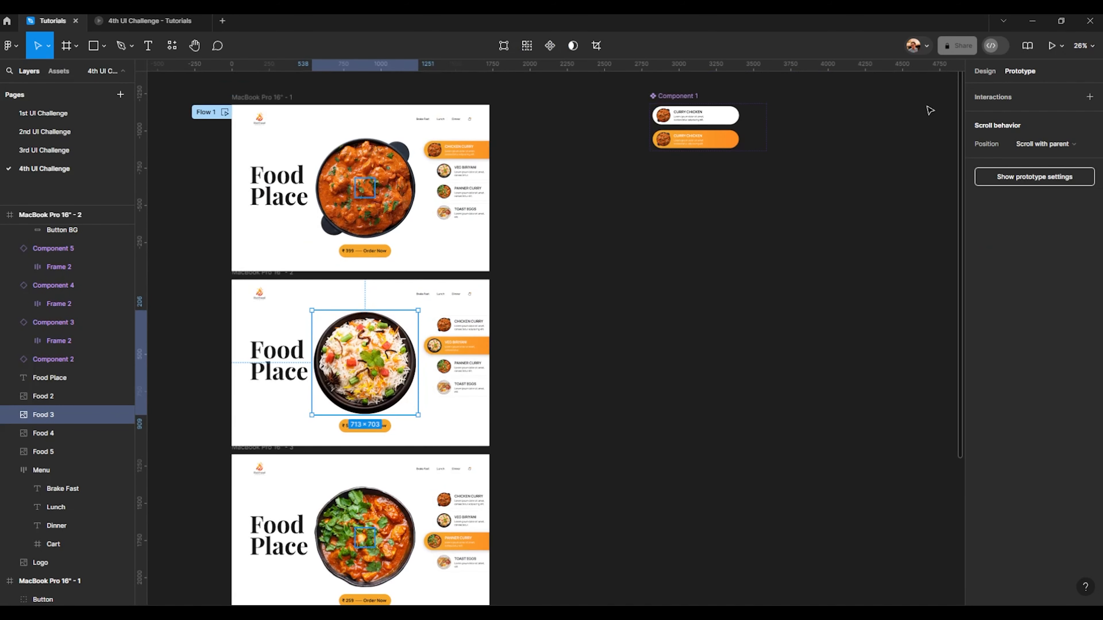
left_click(996, 72)
scroll(404, 278, "up", 3)
scroll(406, 291, "down", 2)
scroll(404, 273, "up", 3)
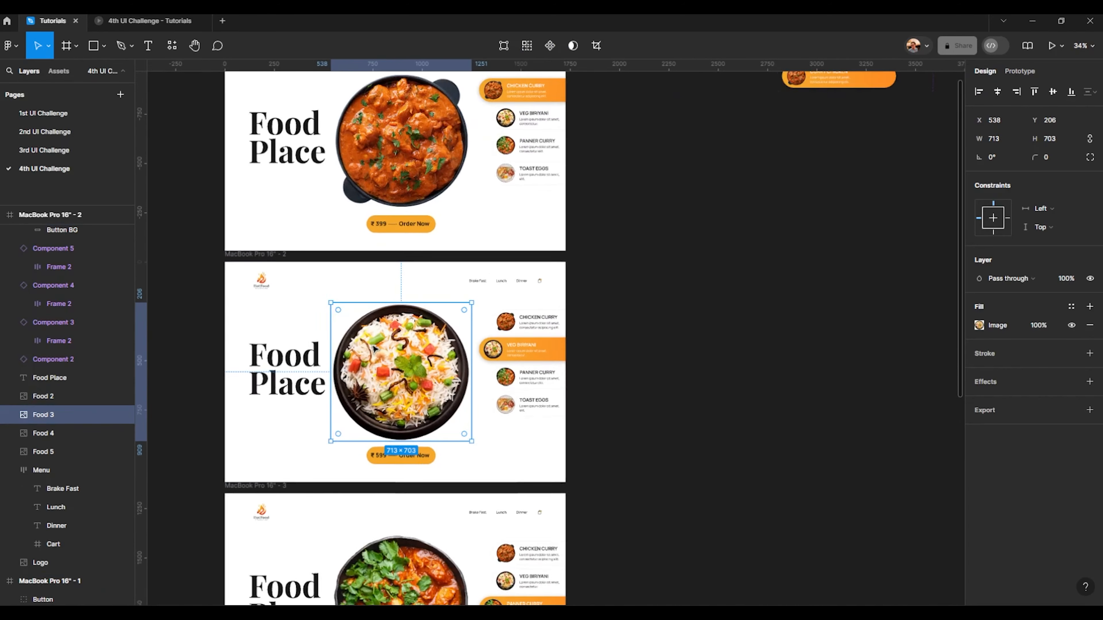
left_click(405, 268)
scroll(447, 181, "up", 3)
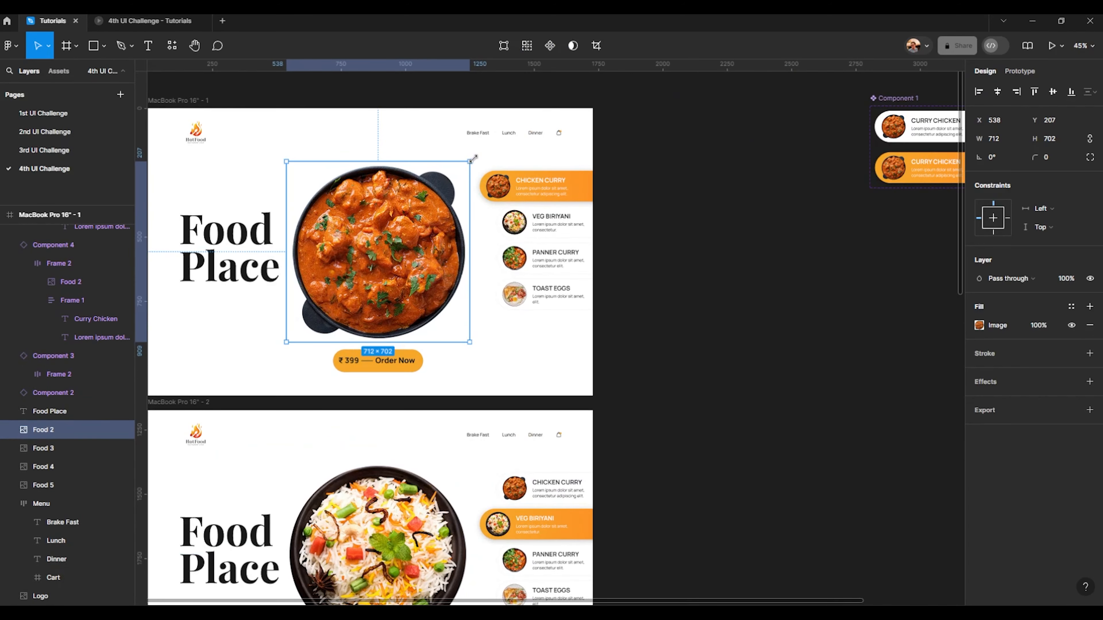
left_click_drag(476, 160, 433, 322)
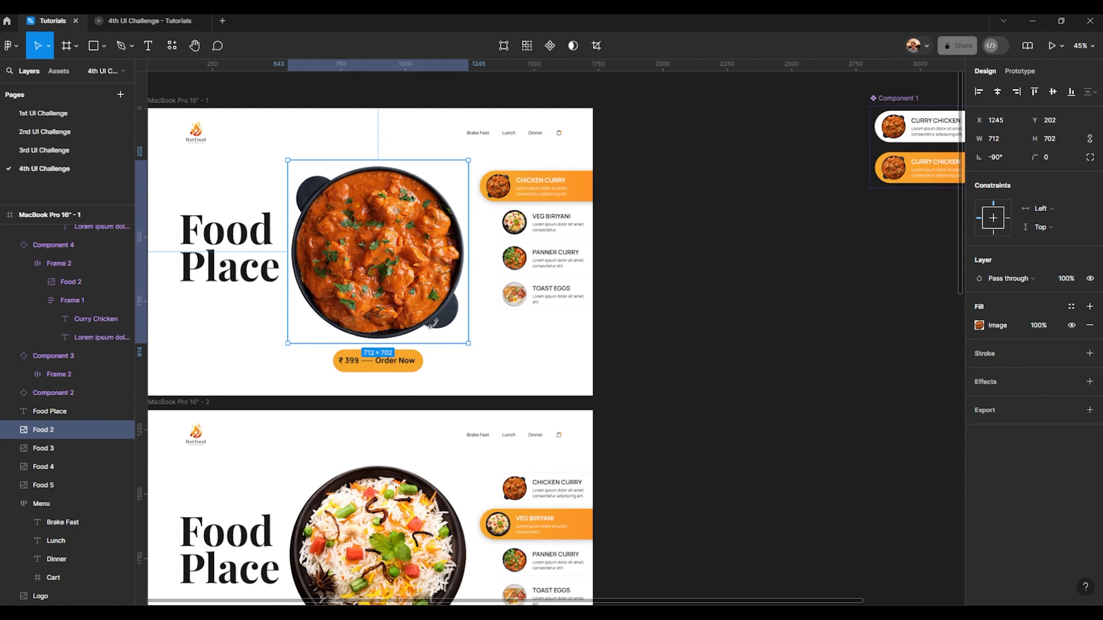
- Rotate the veg biriyani dish image in the second frame to -90°
scroll(429, 321, "down", 7)
scroll(380, 303, "up", 3)
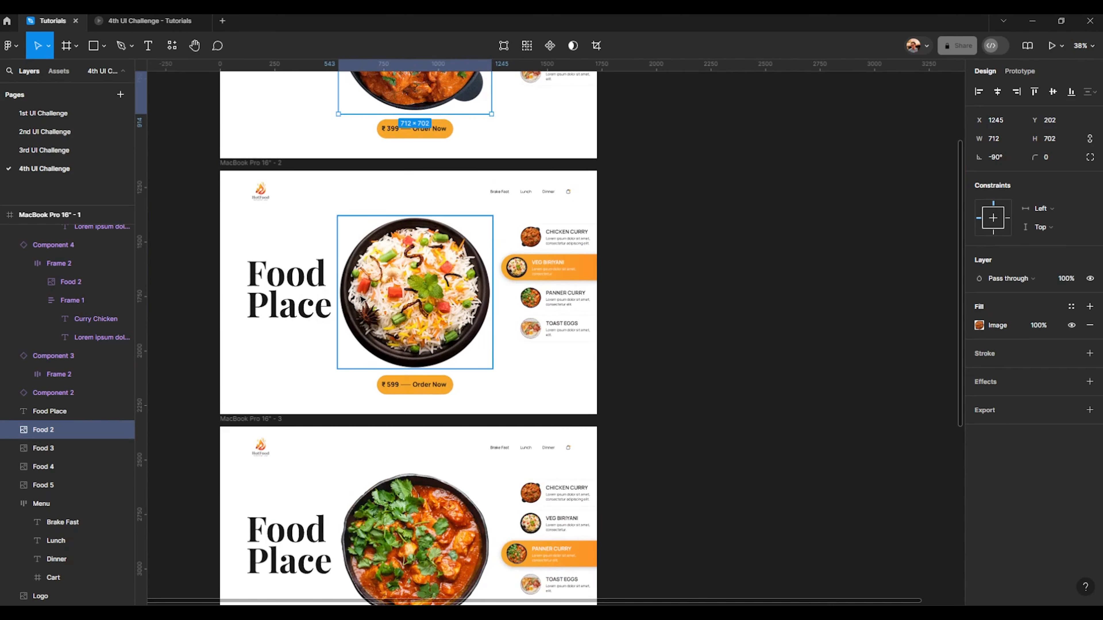
left_click(445, 315)
left_click_drag(497, 210, 471, 359)
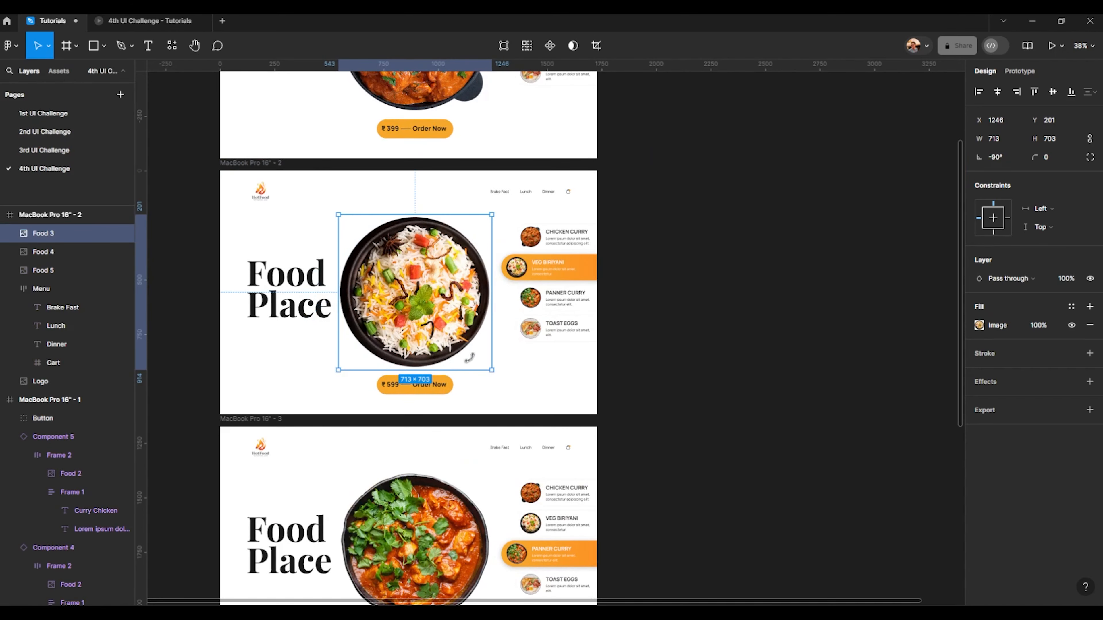
- Rotate the panner curry dish image in the third frame a quarter turn clockwise
scroll(499, 369, "down", 5)
scroll(384, 281, "up", 3)
left_click(386, 286)
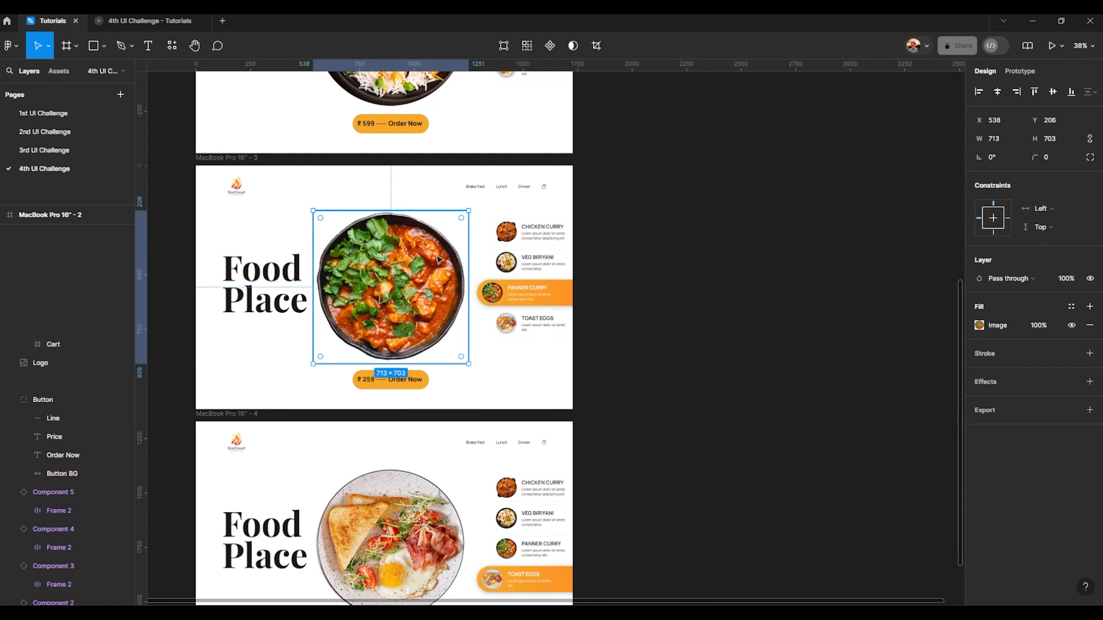
scroll(478, 206, "up", 1)
left_click_drag(471, 207, 471, 373)
- Rotate the toast and eggs dish image in the fourth frame to -90°
scroll(464, 365, "down", 4)
left_click(434, 347)
left_click_drag(485, 281, 483, 449)
- Preview the prototype with the rotated dishes, return to the design file and select the first frame's chicken curry image
left_click(133, 20)
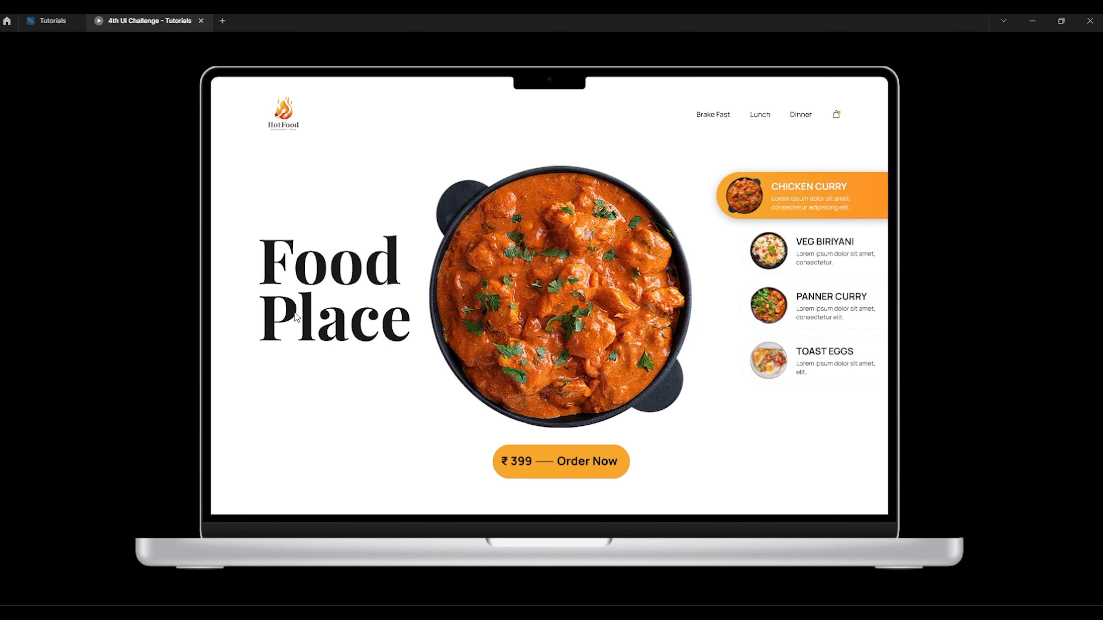
left_click(51, 21)
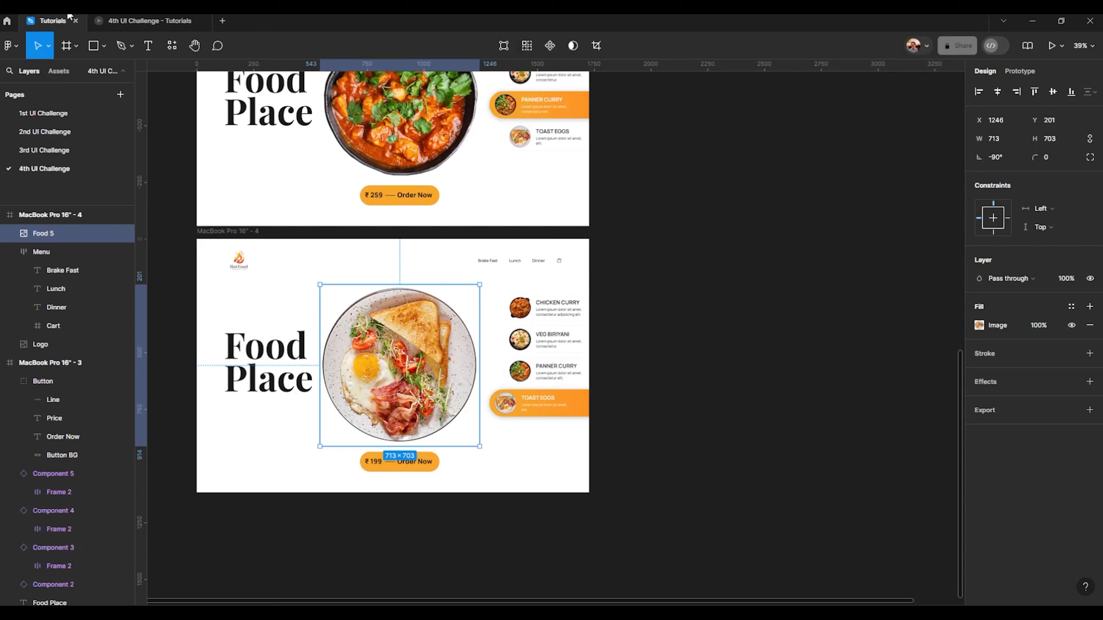
left_click_drag(384, 279, 372, 419)
scroll(373, 420, "down", 1)
left_click_drag(428, 112, 369, 265)
scroll(369, 265, "down", 1)
scroll(369, 266, "up", 4)
left_click(391, 265)
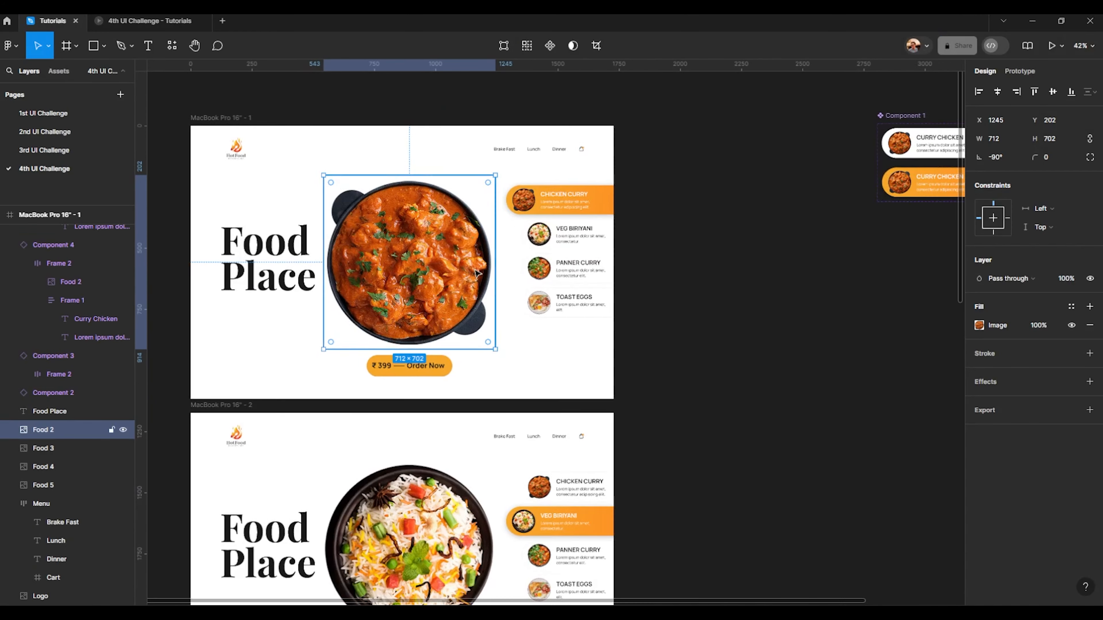
- Rotate the veg biriyani dish image in the second frame to 180°
scroll(417, 267, "down", 4)
left_click_drag(438, 284, 444, 225)
left_click(423, 328)
scroll(447, 388, "up", 4)
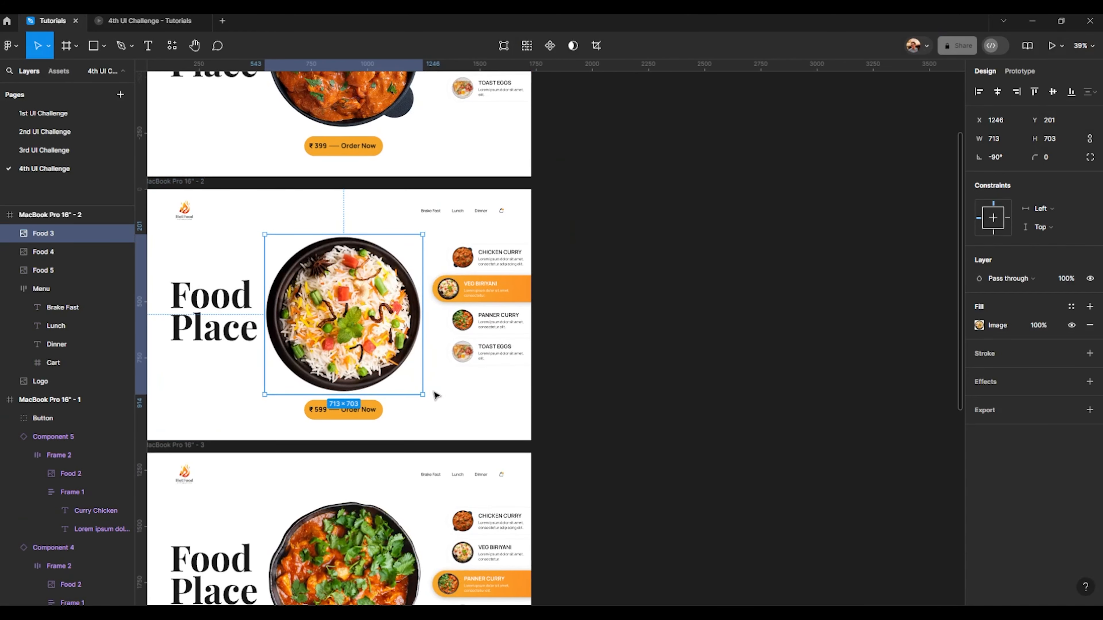
left_click_drag(415, 405, 294, 371)
scroll(399, 299, "down", 7)
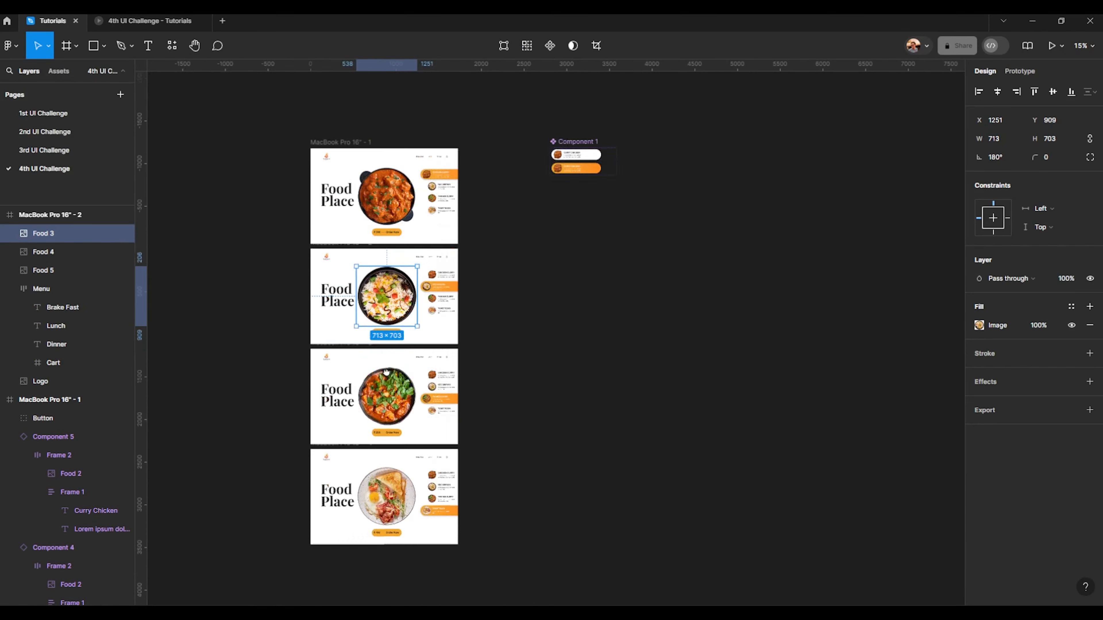
- Rotate the panner curry dish image in the third frame further
scroll(373, 435, "up", 5)
left_click(406, 362)
scroll(465, 404, "up", 2)
mouse_move(462, 421)
left_mouse_down()
mouse_move(345, 405)
mouse_move(326, 281)
mouse_move(485, 331)
mouse_move(462, 420)
left_mouse_up()
- Rotate the toast and eggs dish image in the fourth frame to 90° and watch the prototype preview
scroll(417, 325, "down", 7)
scroll(421, 400, "up", 5)
left_click(373, 291)
mouse_move(412, 332)
left_mouse_down()
mouse_move(426, 298)
mouse_move(412, 332)
left_mouse_up()
scroll(393, 278, "up", 2)
scroll(427, 239, "up", 1)
left_click_drag(423, 239, 212, 450)
left_click(142, 18)
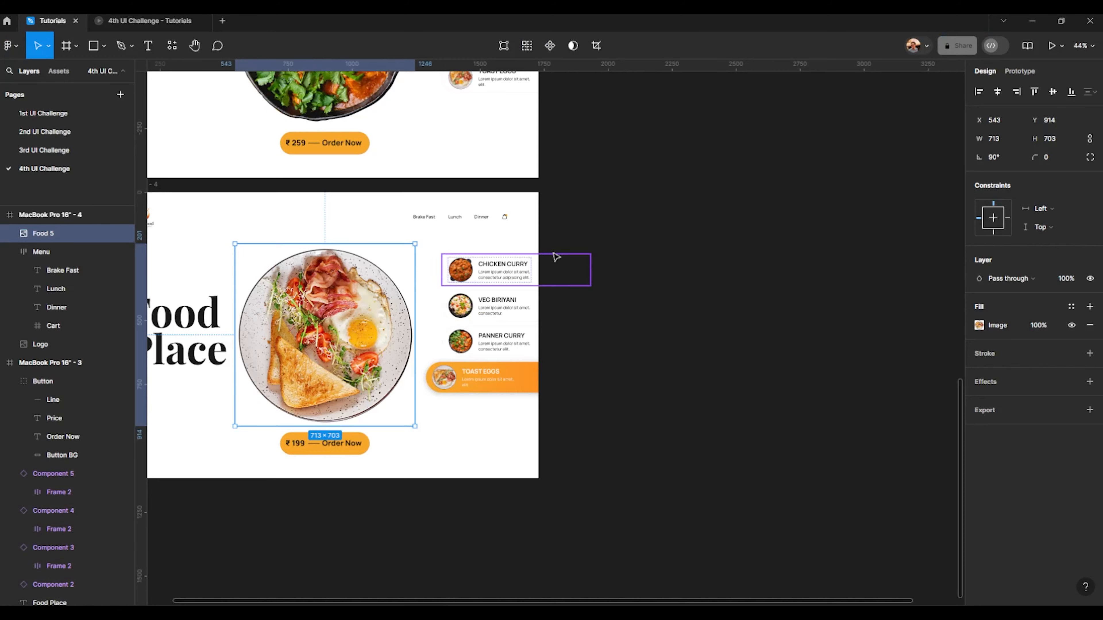
- Select the MacBook Pro 16" - 1 frame in the design file and show its prototype connections
scroll(556, 256, "down", 3)
scroll(449, 325, "down", 2)
left_click_drag(462, 280, 377, 465)
scroll(438, 199, "up", 3)
left_click_drag(499, 158, 539, 244)
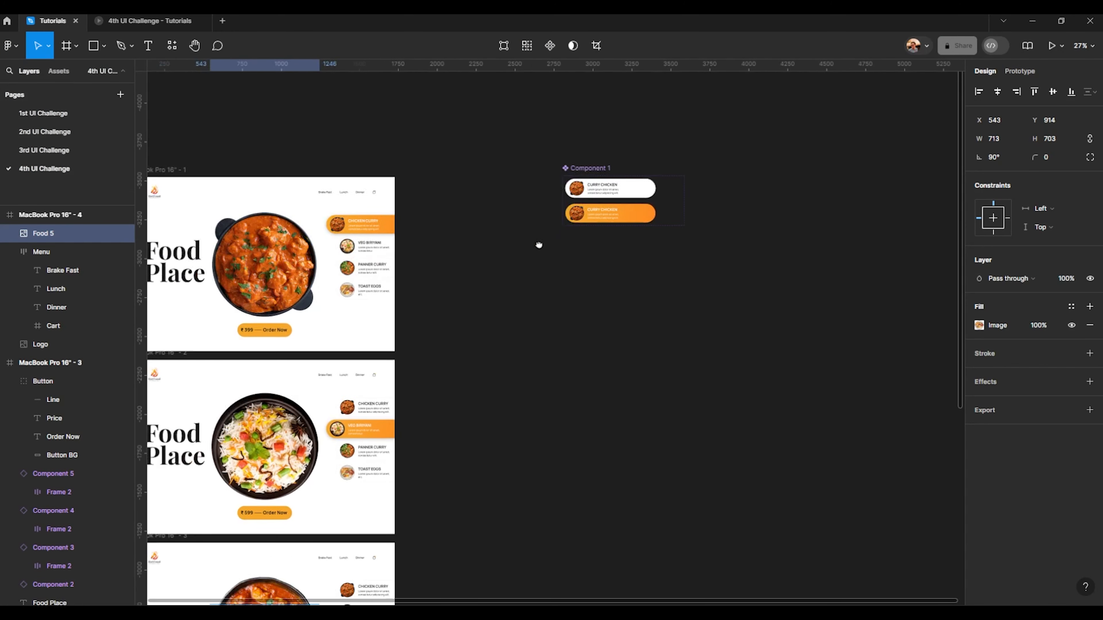
scroll(236, 347, "up", 3)
left_click_drag(237, 356, 414, 356)
scroll(413, 356, "down", 2)
left_click(317, 186)
scroll(420, 399, "up", 8)
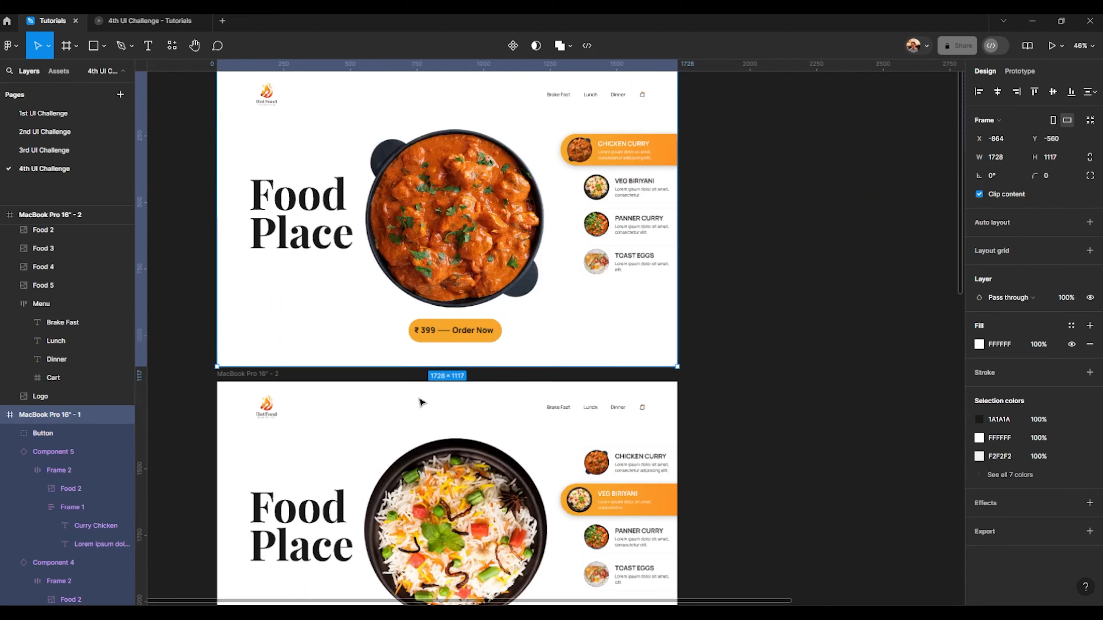
scroll(452, 375, "down", 5)
key("shift+e")
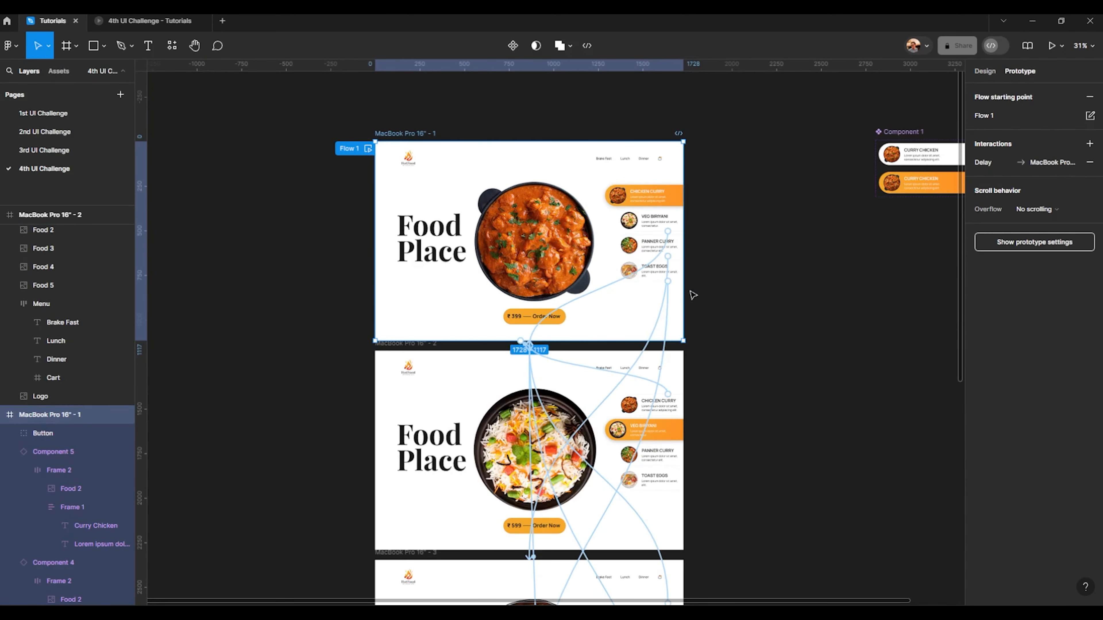
- Set the easing of the first frame's After delay transition to Gentle and check it in the prototype preview
scroll(693, 296, "up", 4)
scroll(256, 397, "up", 5)
left_click(446, 339)
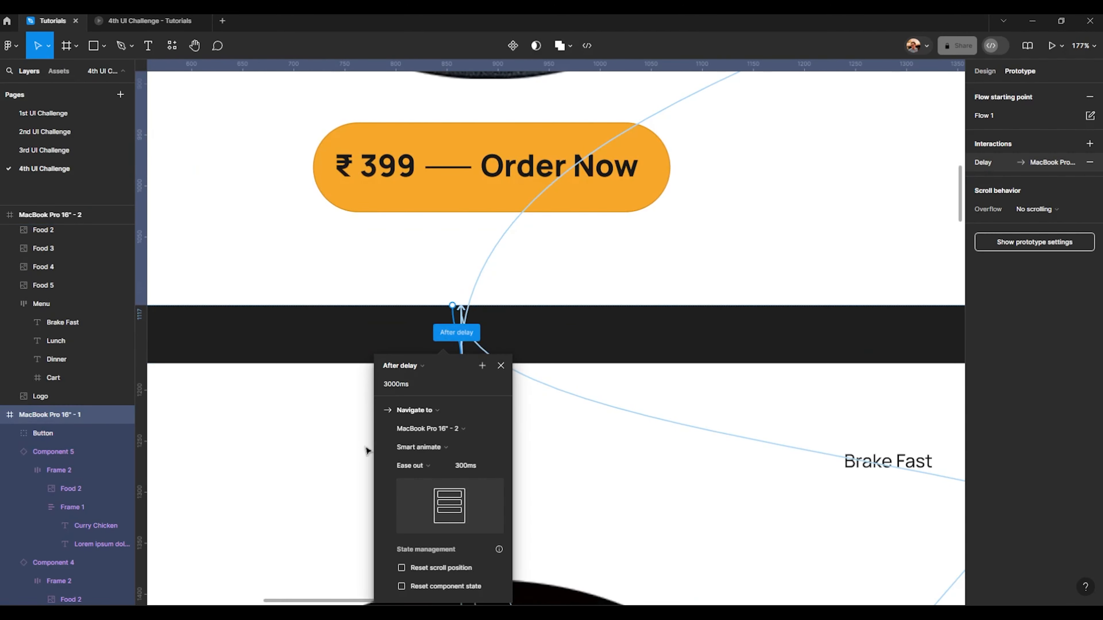
scroll(324, 379, "down", 3)
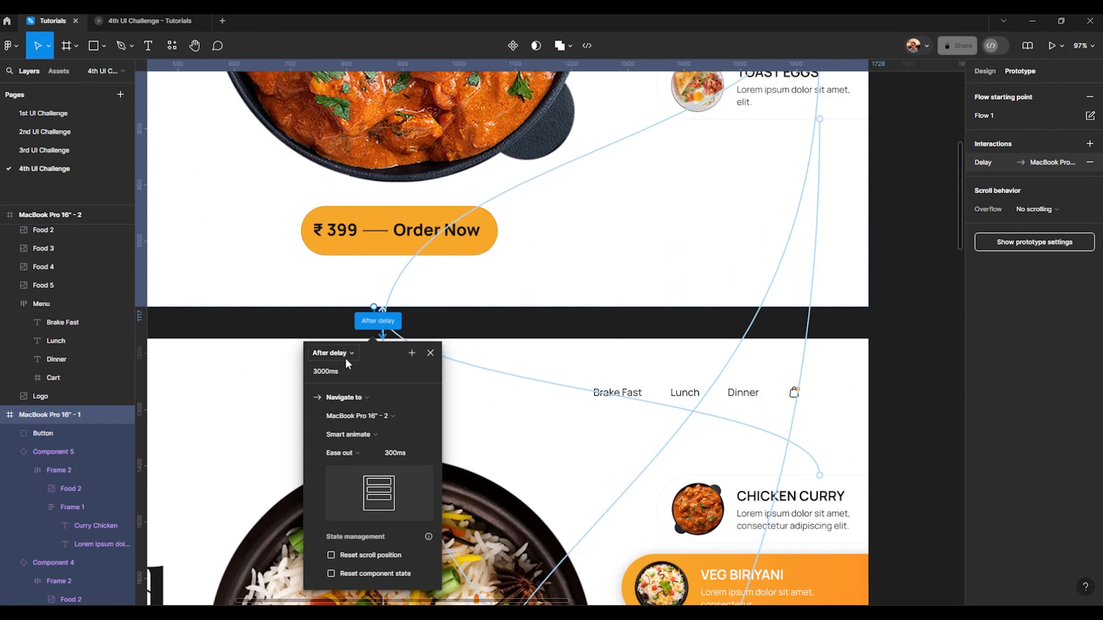
left_click(353, 450)
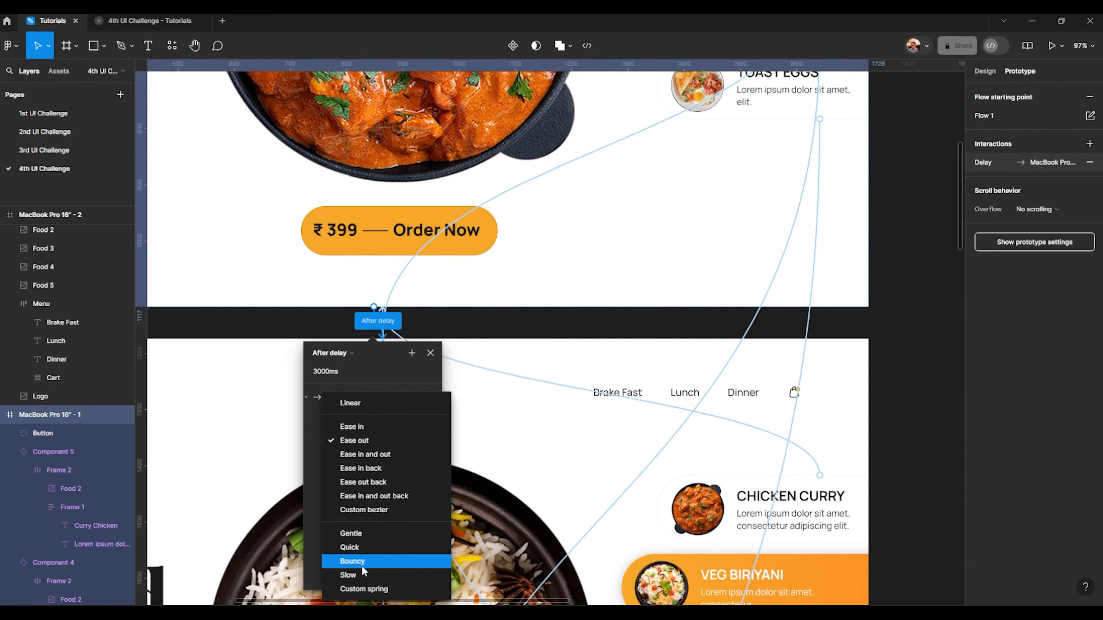
left_click(368, 533)
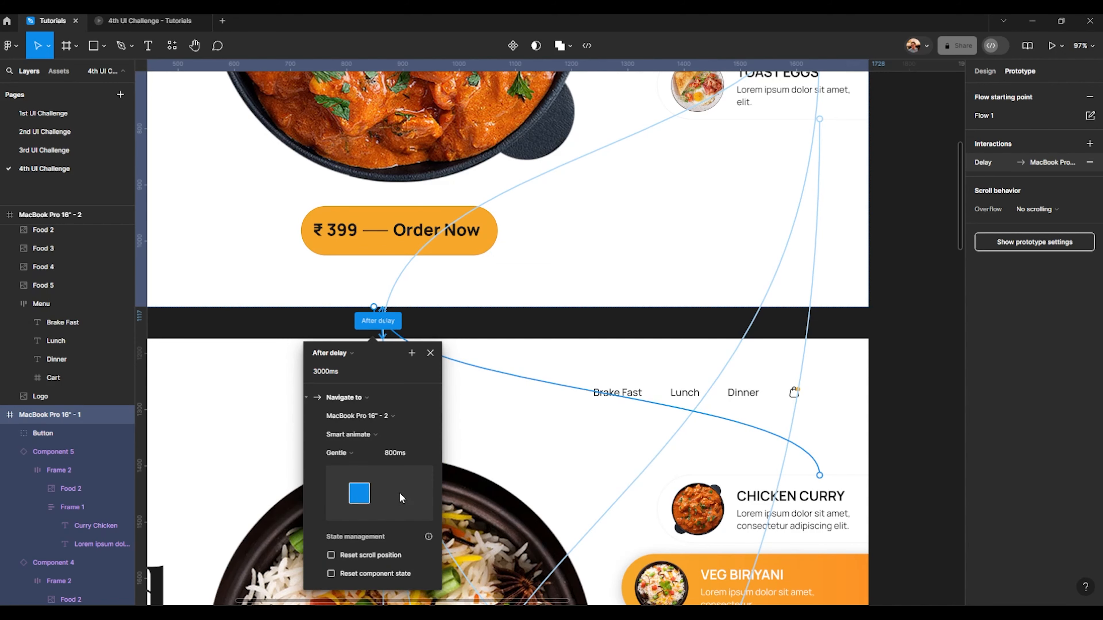
left_click(178, 18)
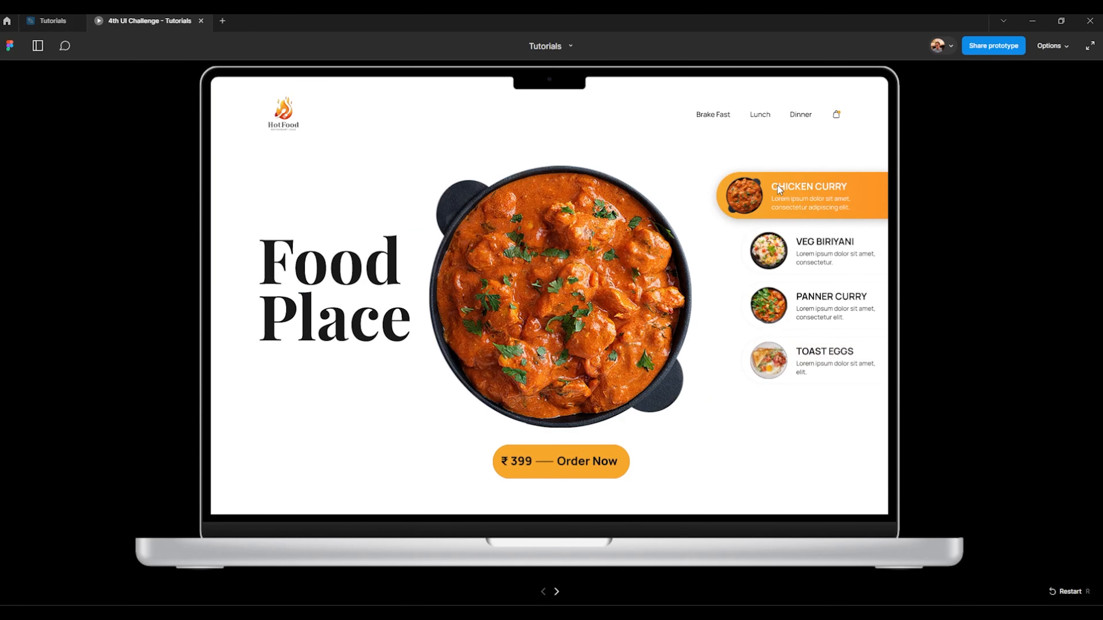